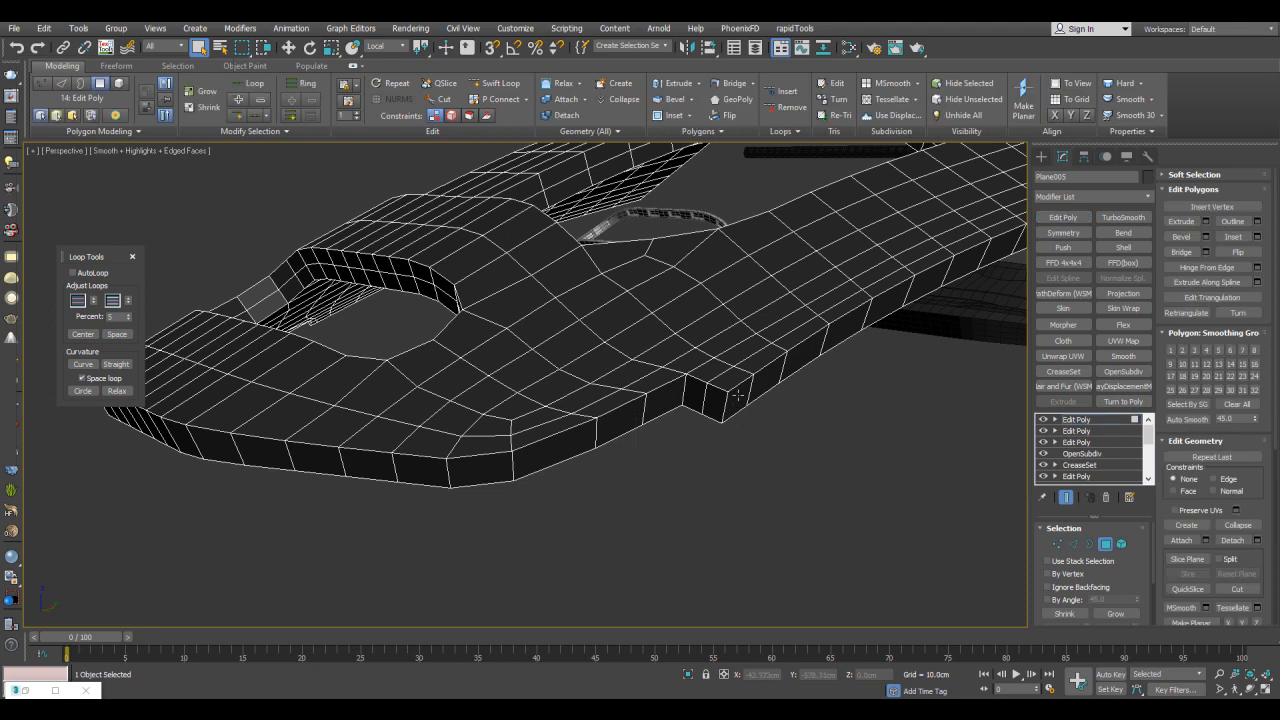
- Select the polygon loop around the panel's outer rim, detach it as a clone, and select the detached strip
scroll(771, 385, up, 3)
shift+click(740, 380)
scroll(740, 380, down, 5)
mouse_move(740, 380)
alt+middle_down()
mouse_move(865, 358)
mouse_move(740, 378)
alt+middle_up()
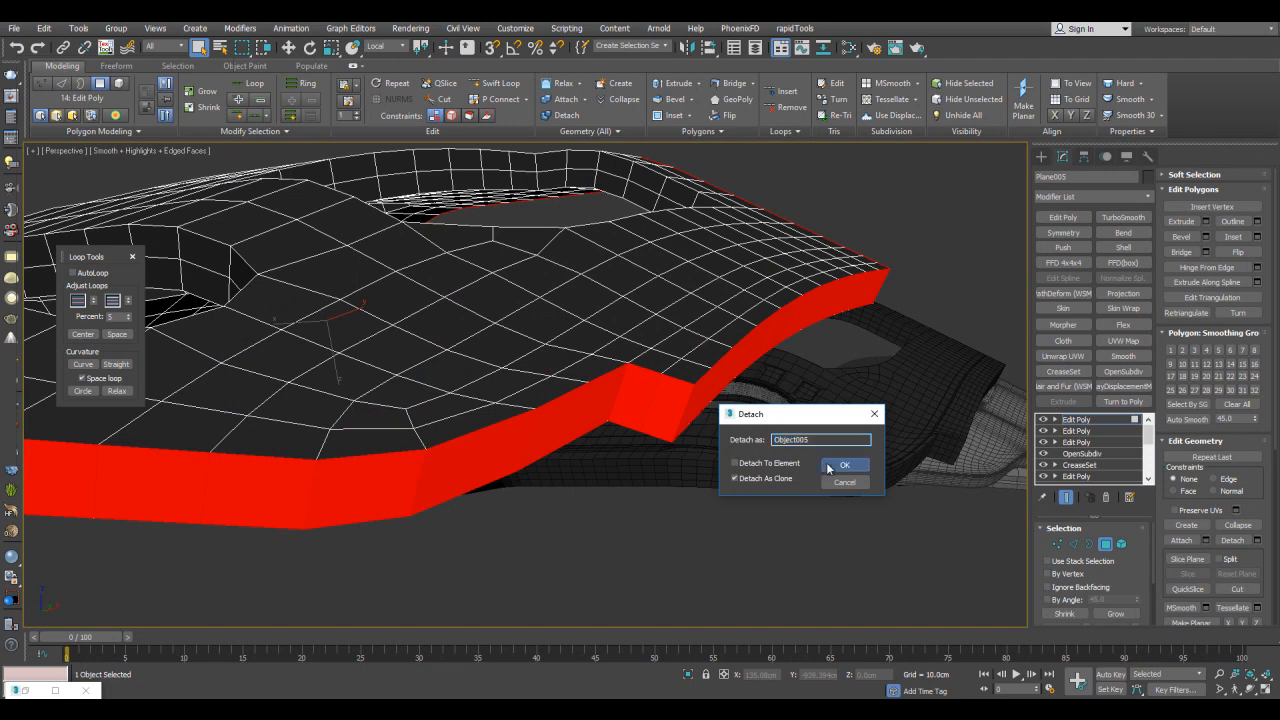
click(829, 467)
key(4)
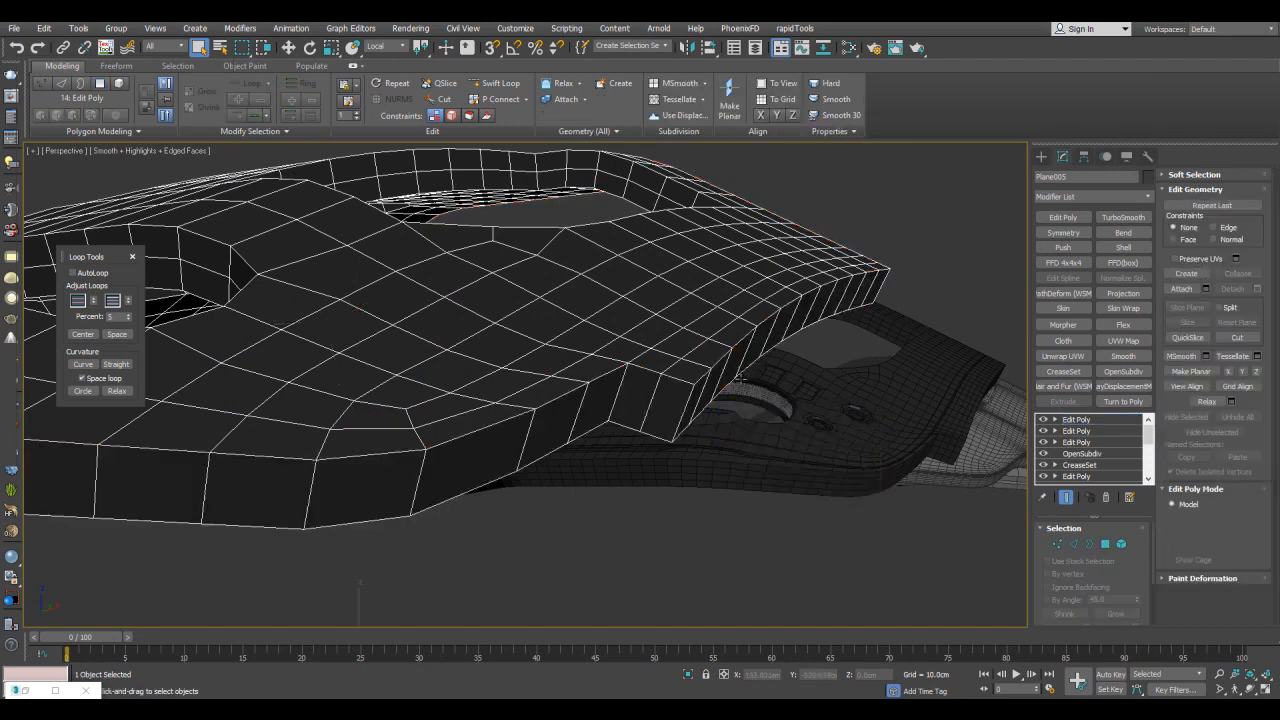
alt+middle_drag(776, 338, 767, 373)
click(592, 531)
alt+middle_drag(592, 531, 789, 336)
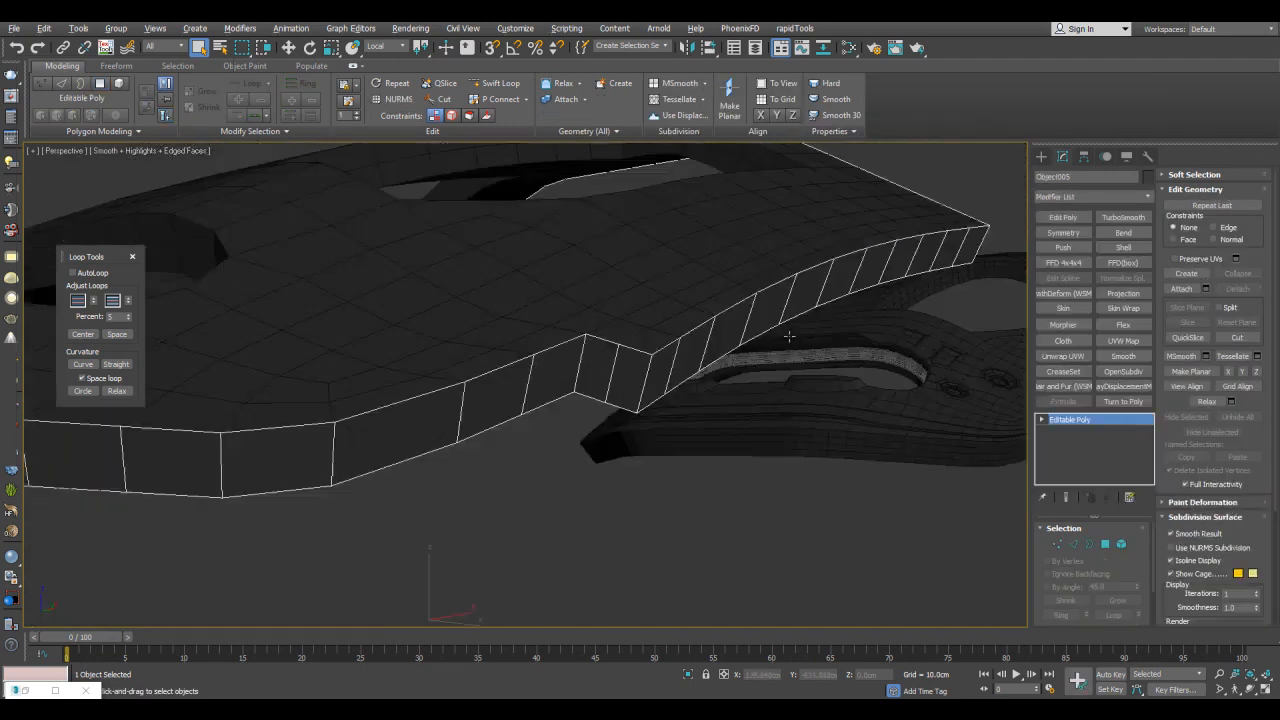
- Add a Shell modifier to the detached strip with Straighten Corners enabled
click(1124, 247)
drag(1153, 550, 1153, 621)
scroll(831, 443, up, 5)
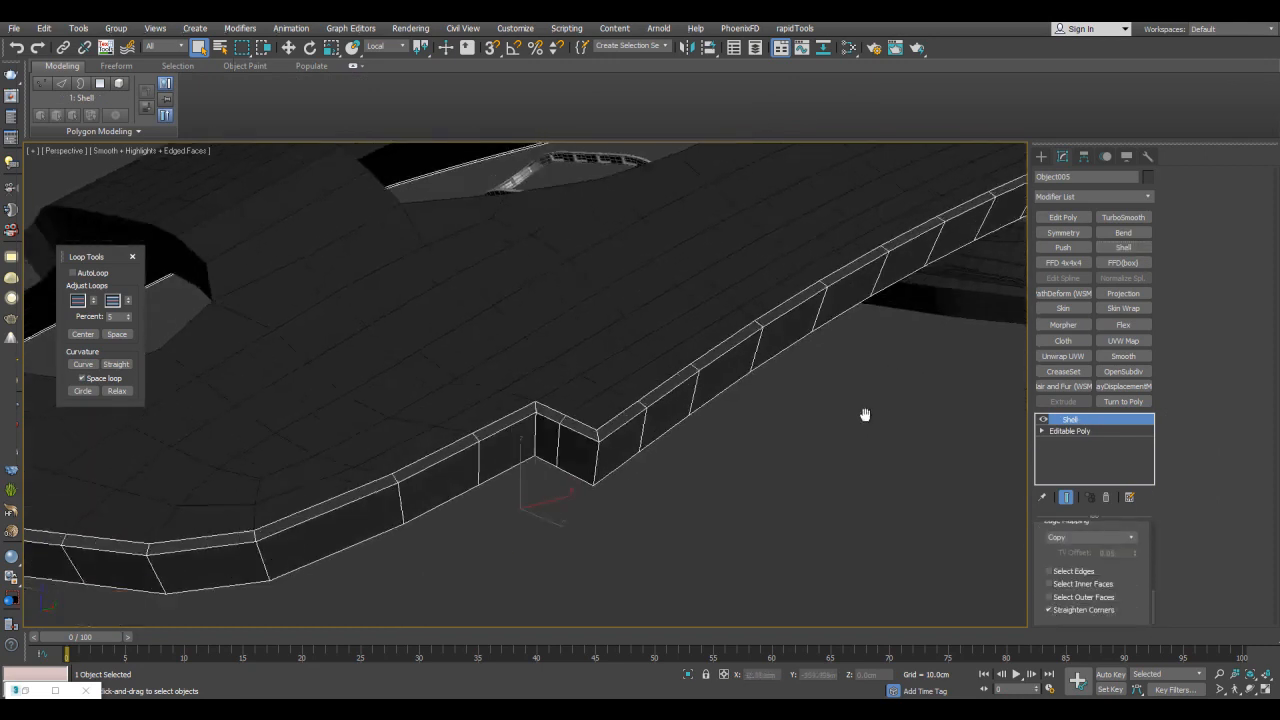
click(1062, 609)
alt+middle_drag(740, 380, 706, 463)
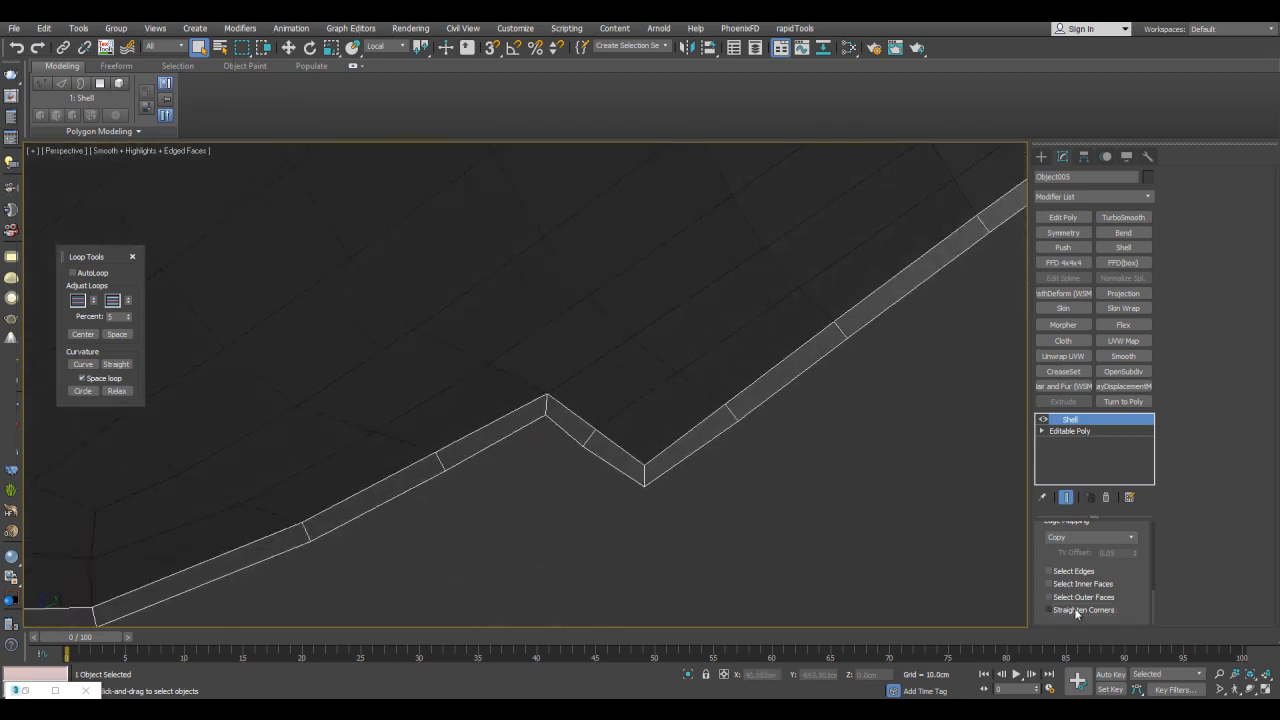
scroll(740, 370, down, 5)
alt+middle_drag(727, 420, 742, 375)
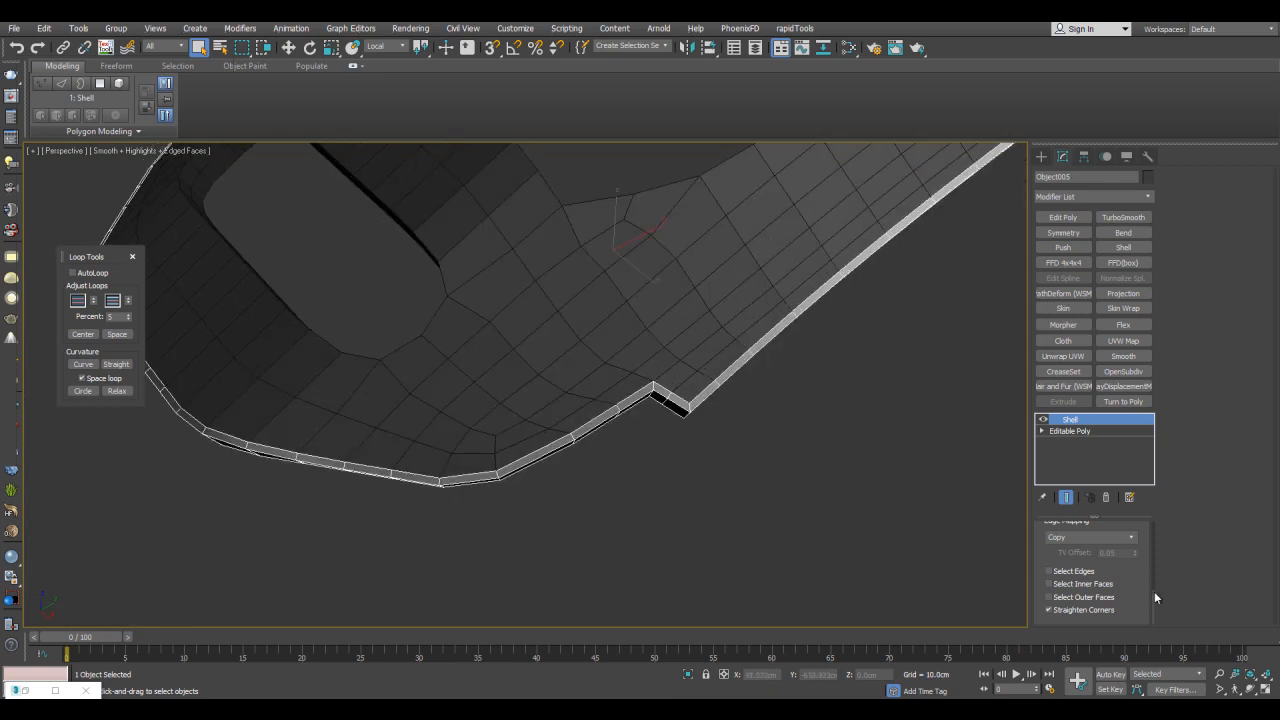
- Set the Shell's Outer Amount to about 5 cm
scroll(1151, 570, up, 5)
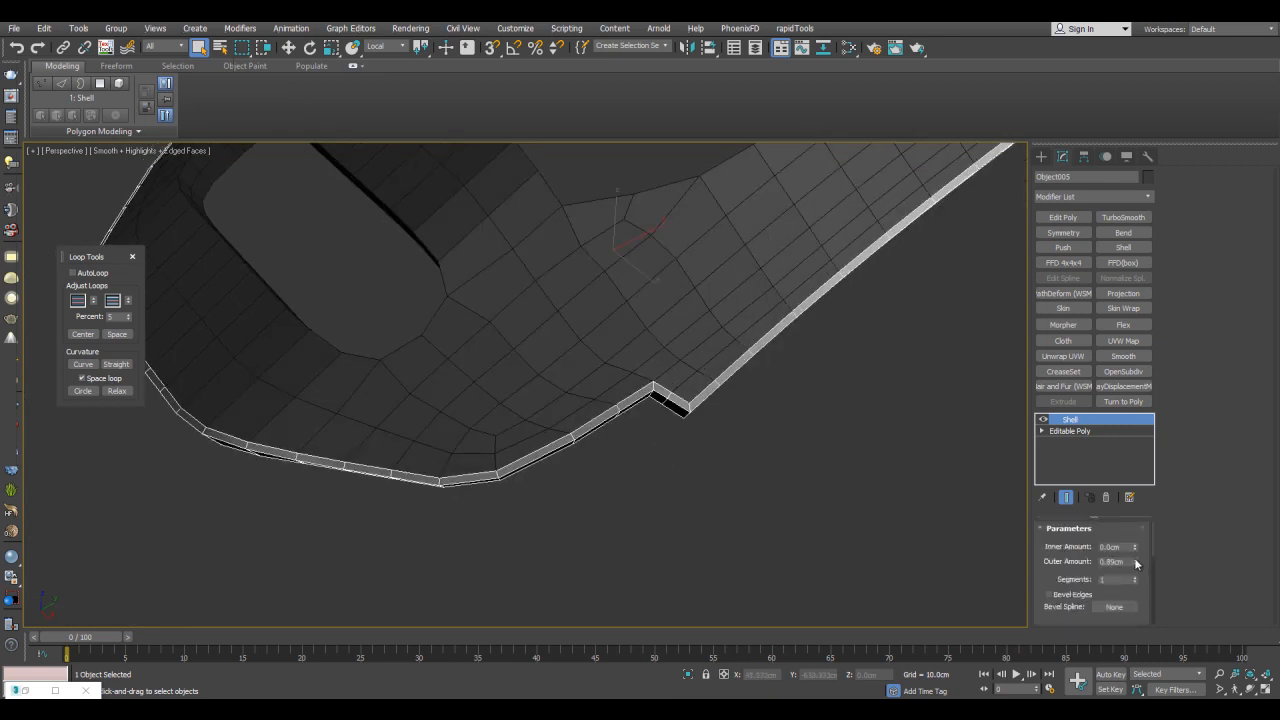
text(5)
key(Return)
scroll(829, 388, down, 5)
alt+middle_drag(829, 388, 851, 354)
scroll(845, 354, up, 5)
scroll(740, 395, up, 6)
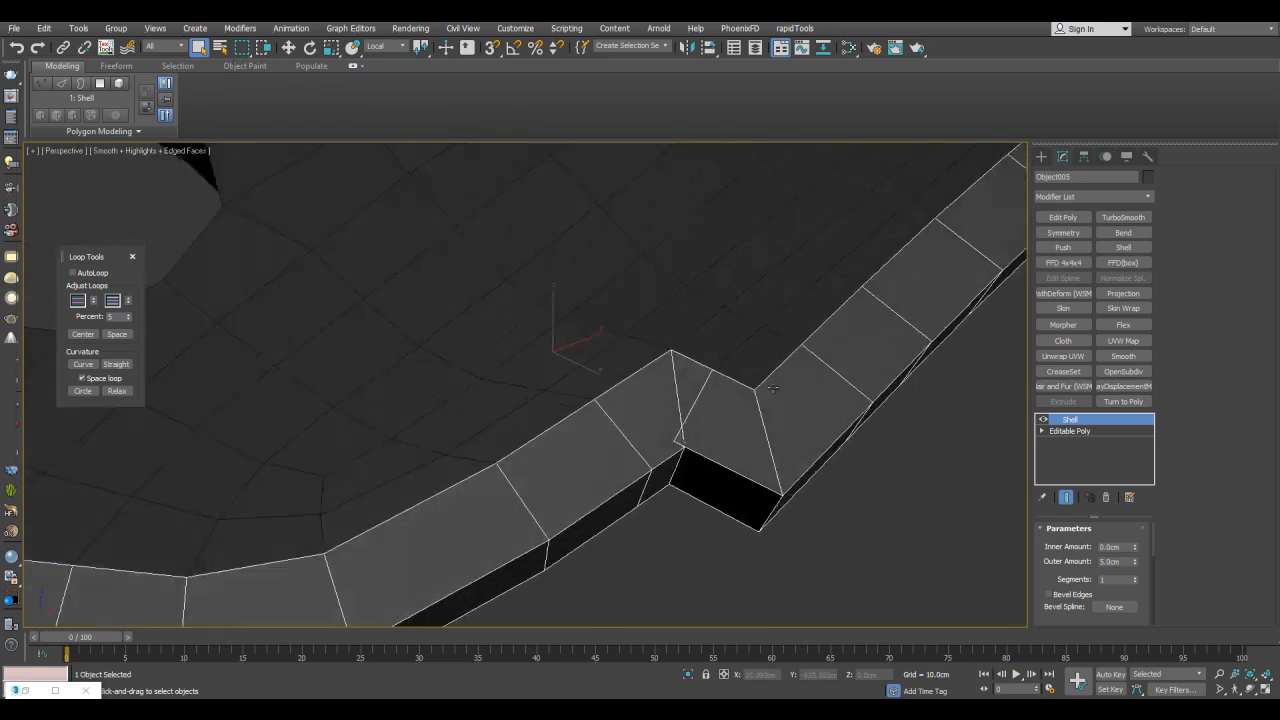
drag(1134, 559, 1130, 418)
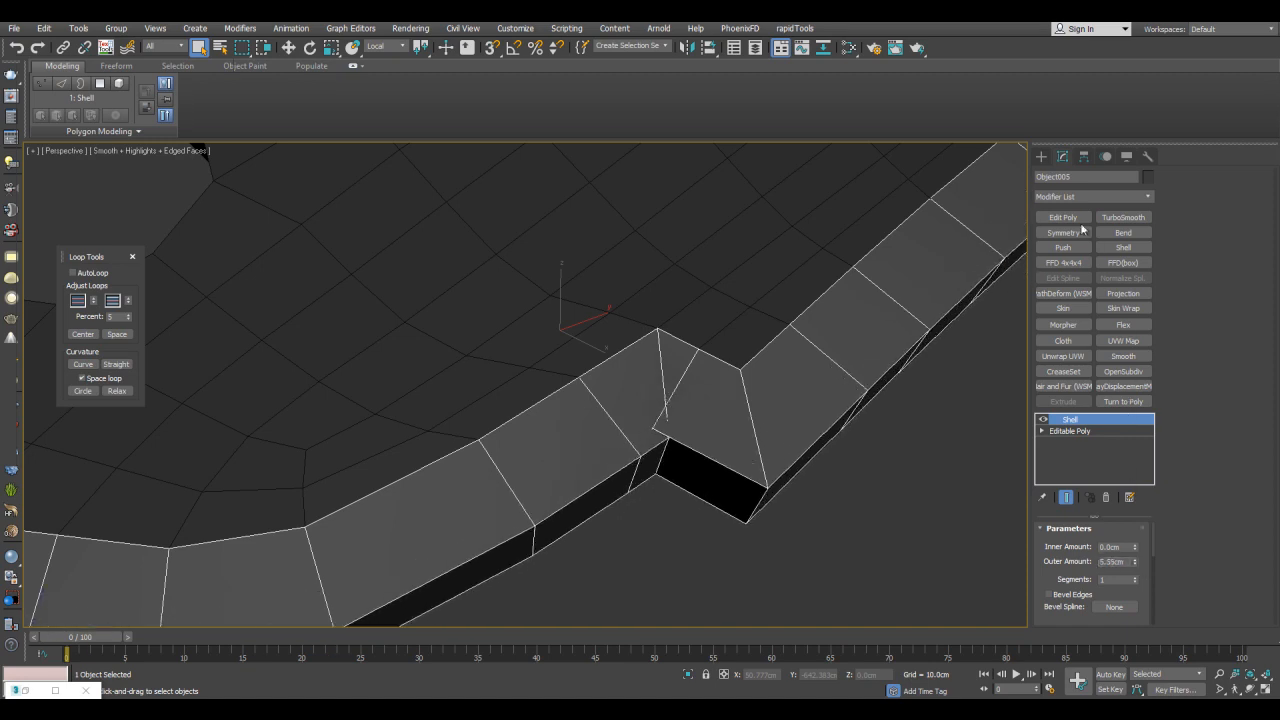
- In a new Edit Poly modifier, select the crossed-over edge at the strip's notch and set the constraint to Edge
click(1063, 217)
scroll(775, 400, up, 5)
alt+middle_drag(838, 324, 808, 306)
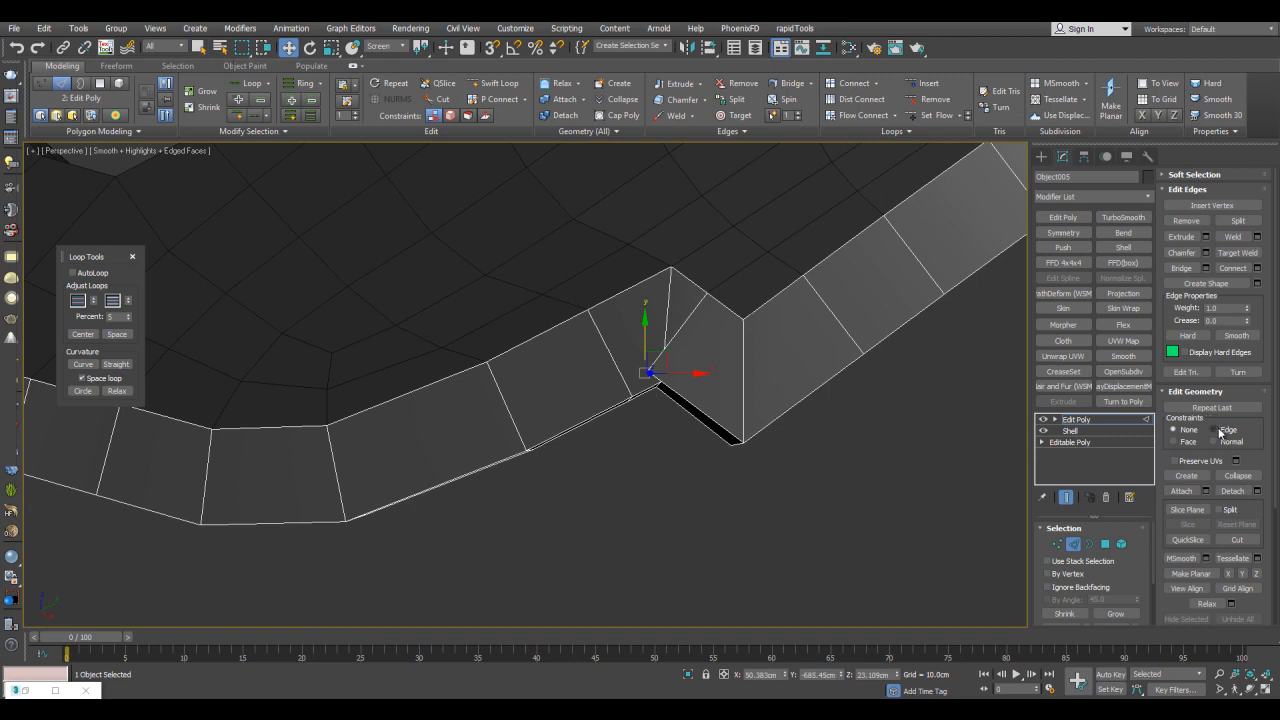
click(1218, 431)
middle_drag(651, 367, 610, 382)
scroll(671, 355, up, 4)
scroll(671, 350, down, 2)
middle_drag(645, 319, 633, 302)
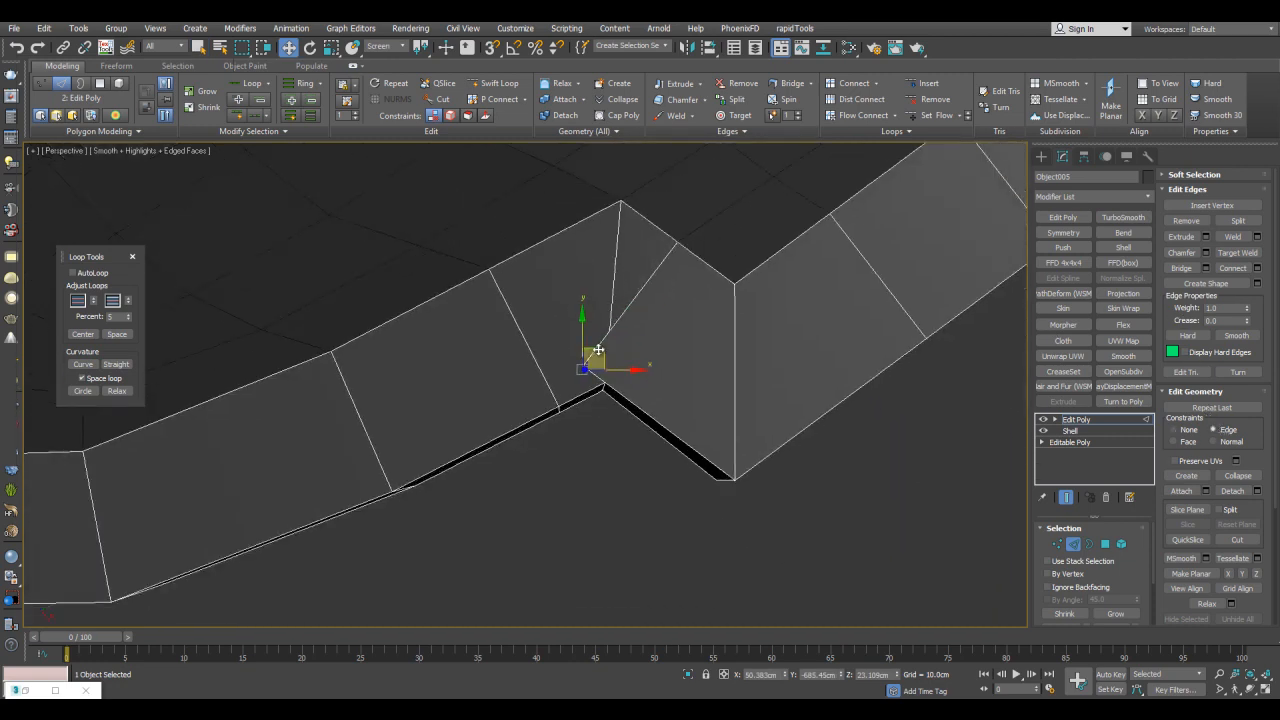
alt+middle_drag(636, 364, 653, 335)
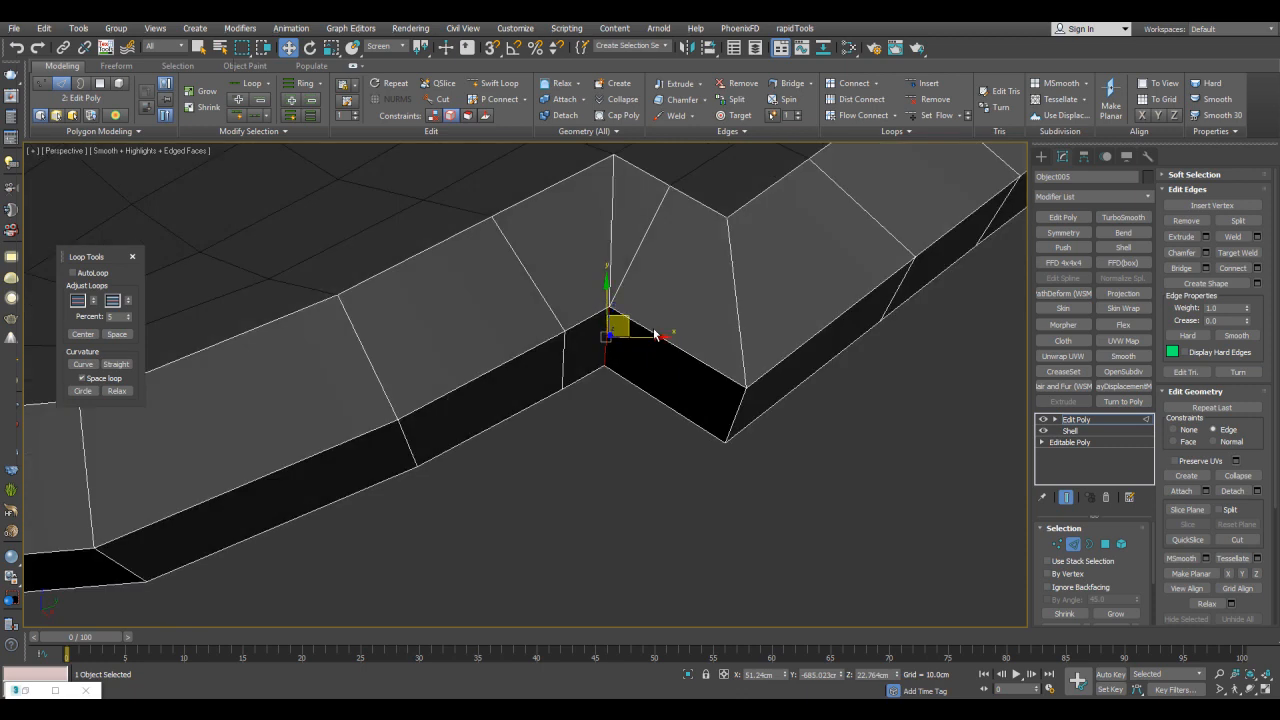
- Try to slide the crossed-over notch edge into place by hand, and undo the moves
drag(653, 336, 633, 328)
middle_drag(635, 304, 648, 317)
scroll(653, 320, up, 3)
drag(600, 343, 635, 362)
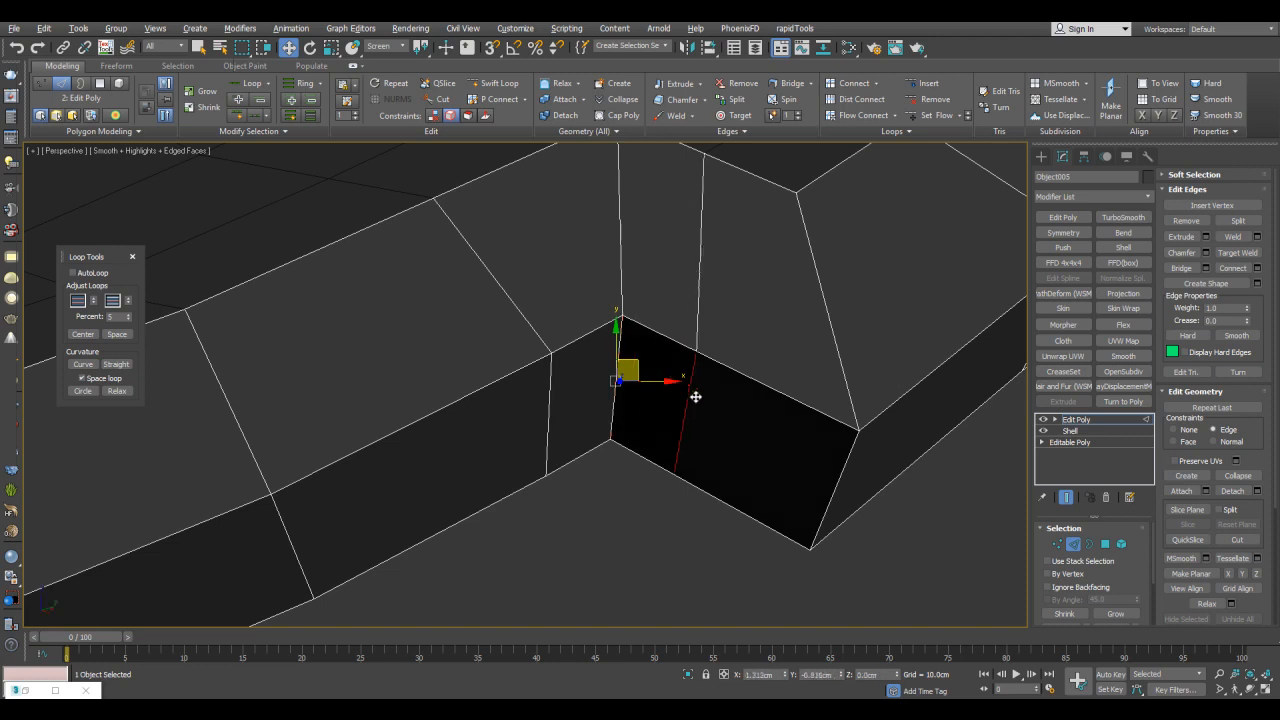
drag(722, 409, 723, 409)
middle_drag(754, 396, 715, 347)
scroll(688, 388, down, 3)
key(shift+x)
key(ctrl+z)
key(ctrl+z)
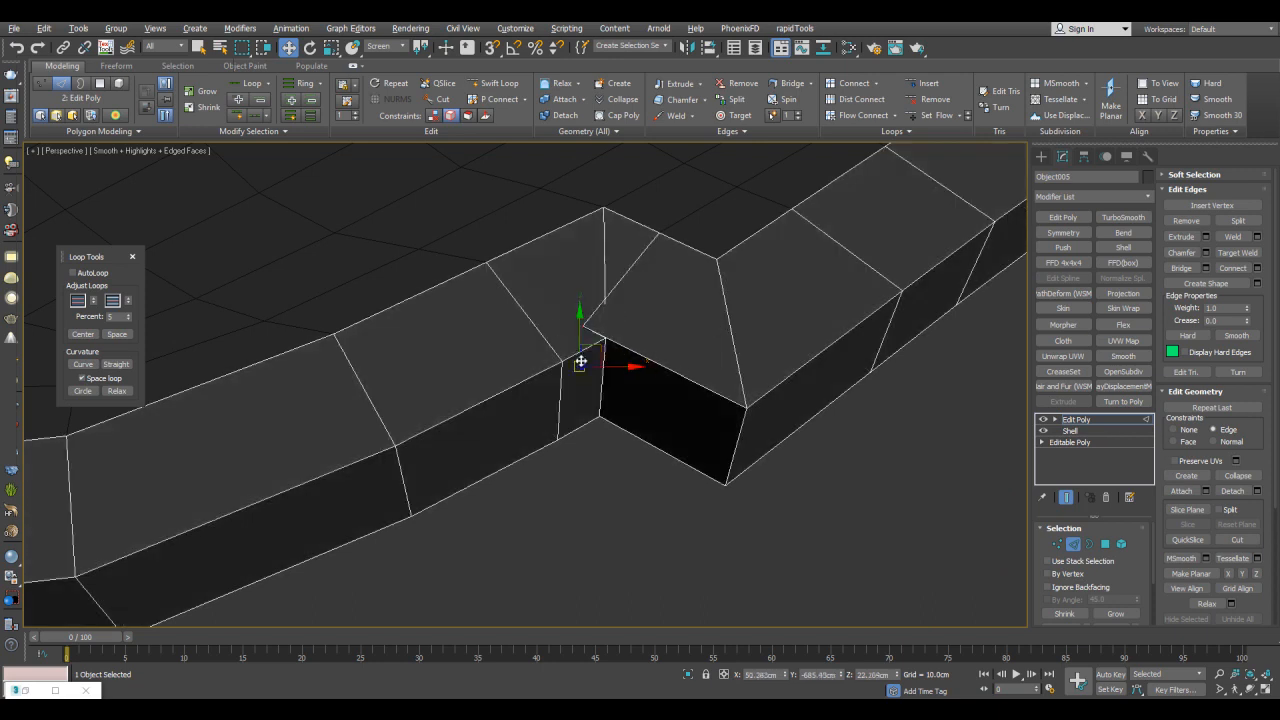
- Center the crossed-over notch edge between its neighbouring edges and leave edge editing
click(92, 336)
scroll(680, 390, down, 5)
key(q)
click(860, 436)
alt+middle_drag(784, 370, 704, 386)
scroll(747, 386, up, 4)
key(2)
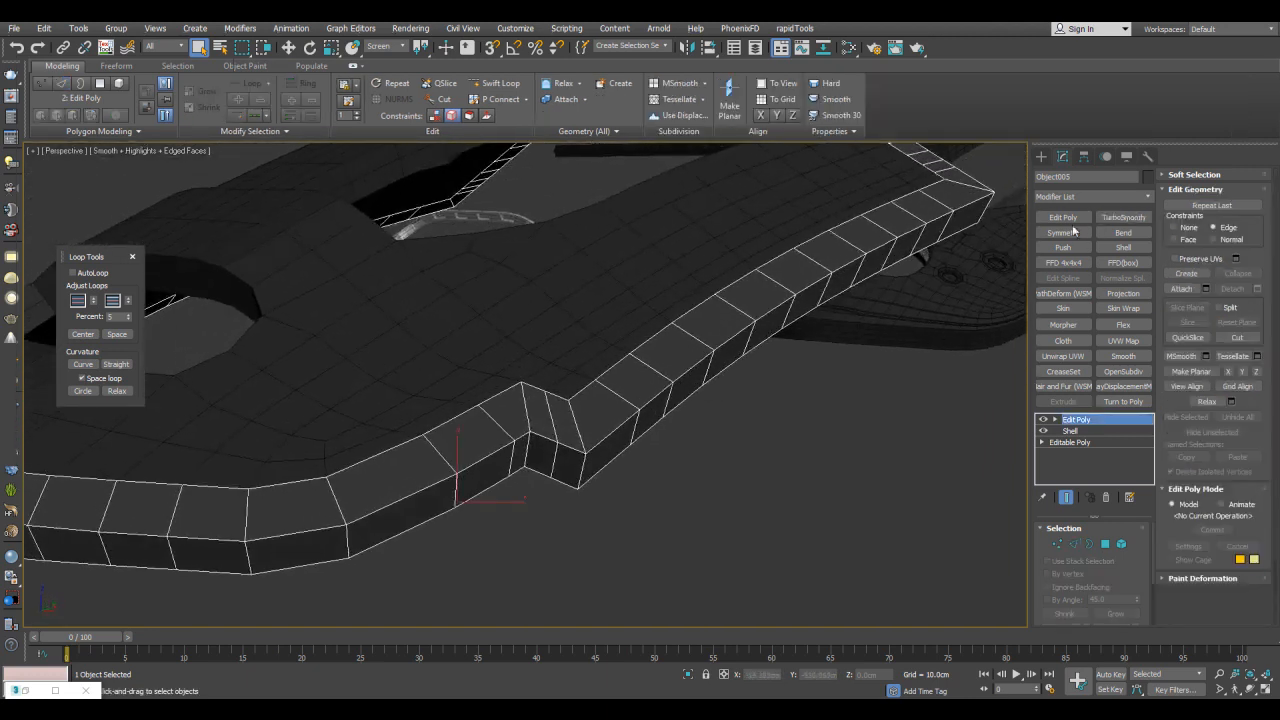
- Add a Symmetry modifier to the strip and a second Edit Poly modifier directly beneath it
click(1068, 233)
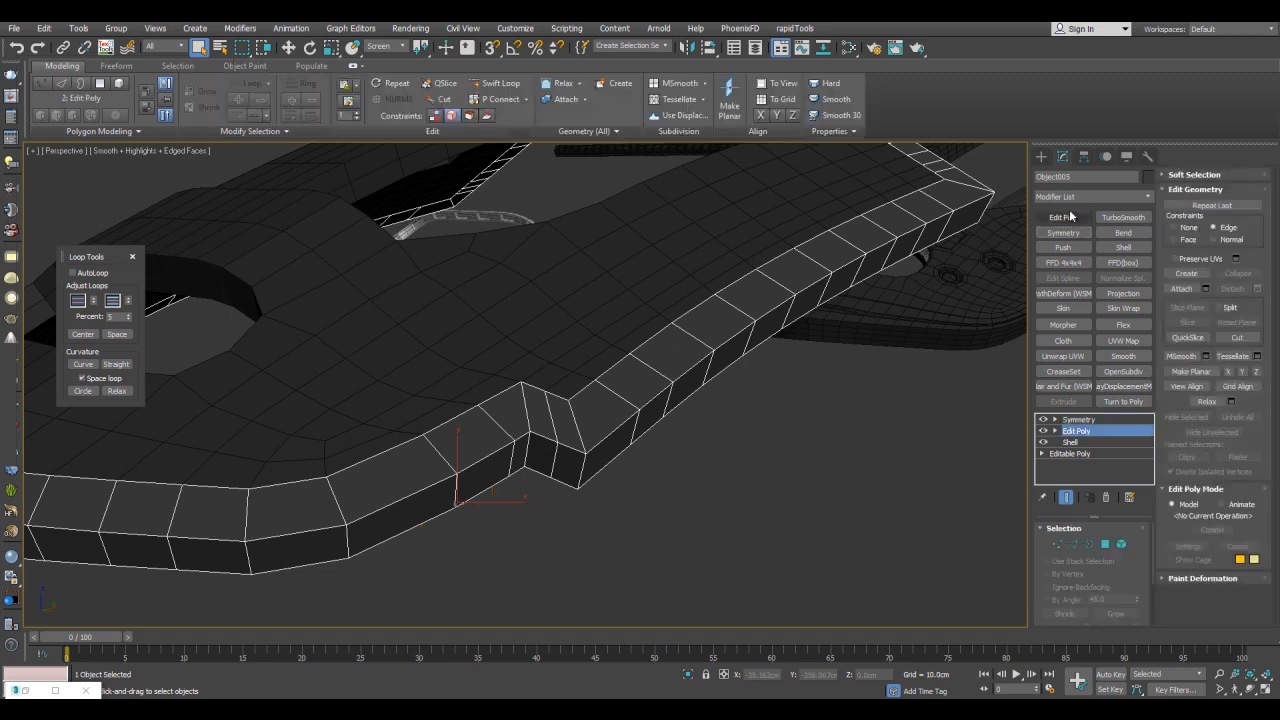
alt+middle_drag(848, 264, 812, 292)
middle_drag(660, 468, 796, 405)
scroll(796, 405, up, 2)
- Select the main panel and delete the two topmost Edit Poly modifiers from its stack
click(768, 322)
alt+middle_drag(768, 322, 710, 331)
scroll(849, 323, down, 3)
scroll(849, 323, up, 5)
scroll(708, 330, down, 2)
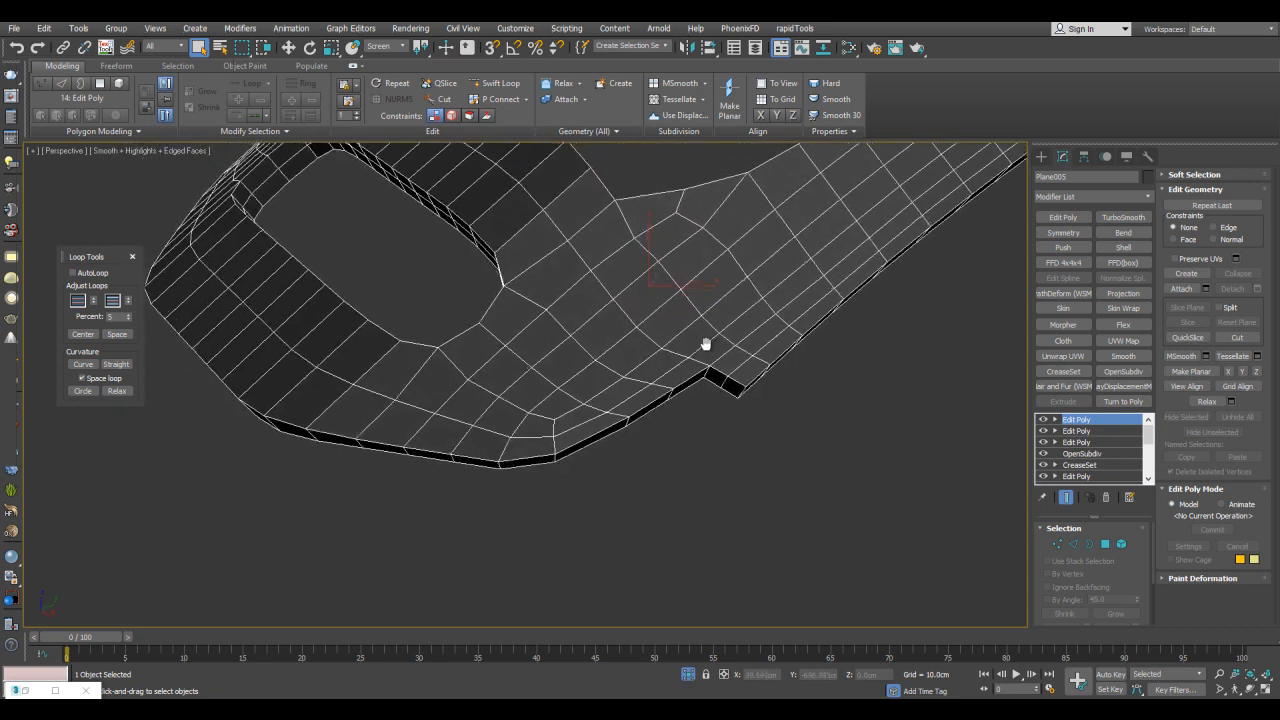
scroll(710, 331, up, 2)
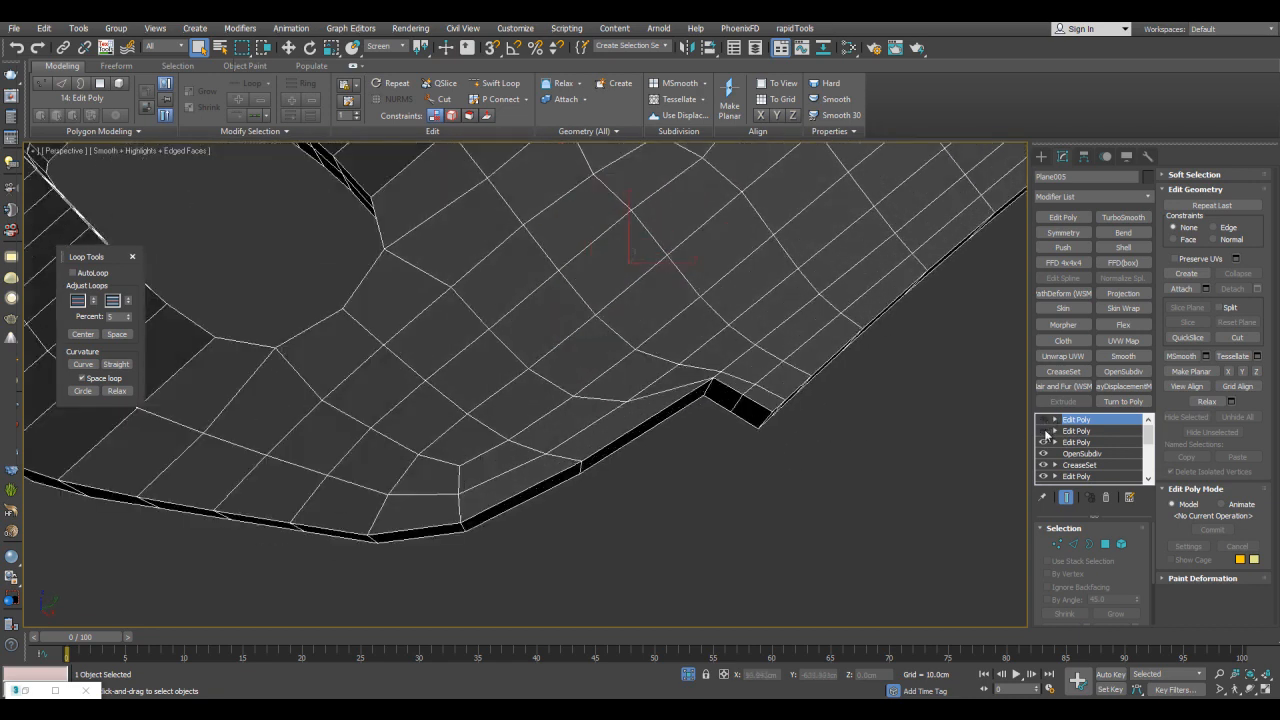
alt+middle_drag(961, 453, 689, 425)
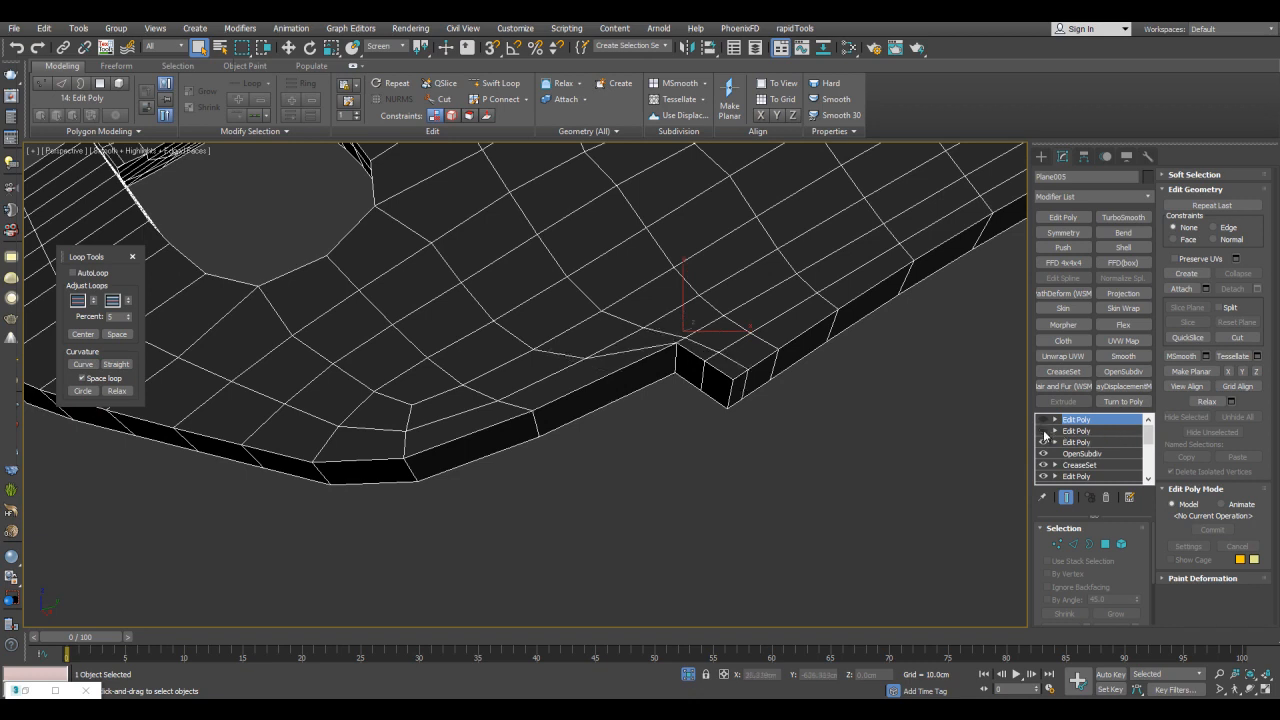
right_click(1077, 432)
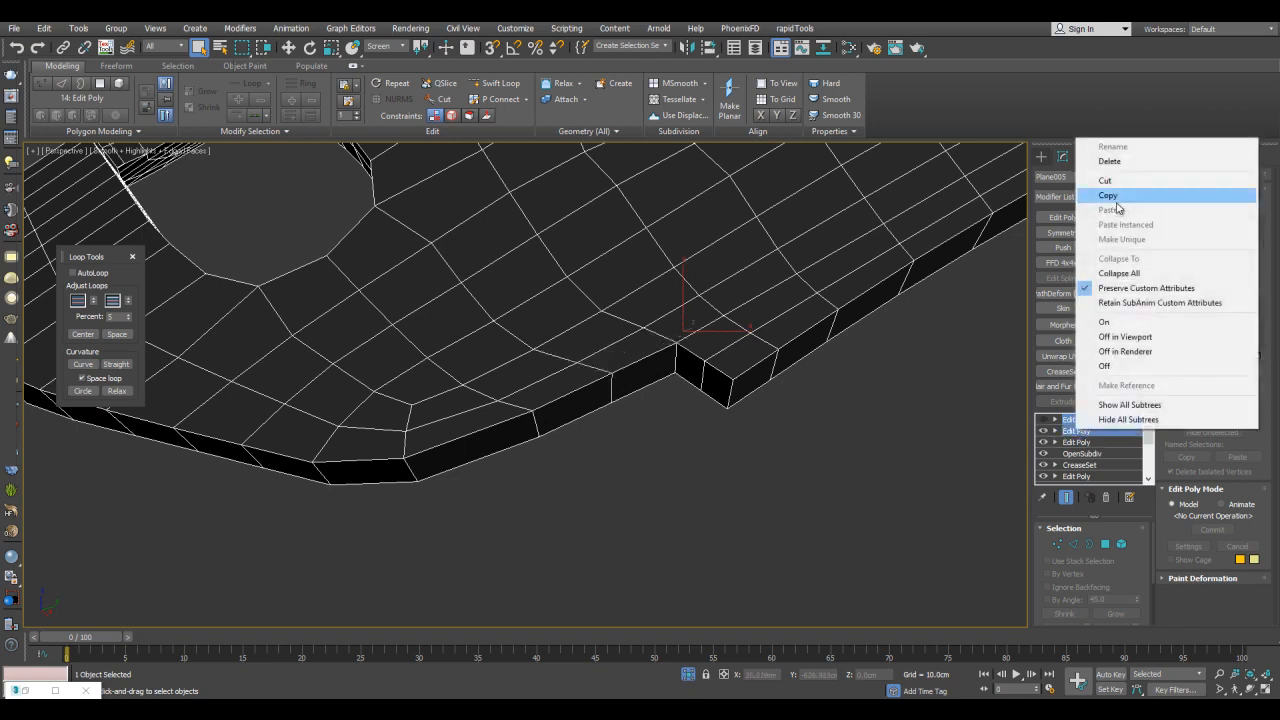
click(1120, 163)
- Examine the panel's topology around the notch with the OpenSubdiv and top Edit Poly modifiers switched off and on
click(1044, 431)
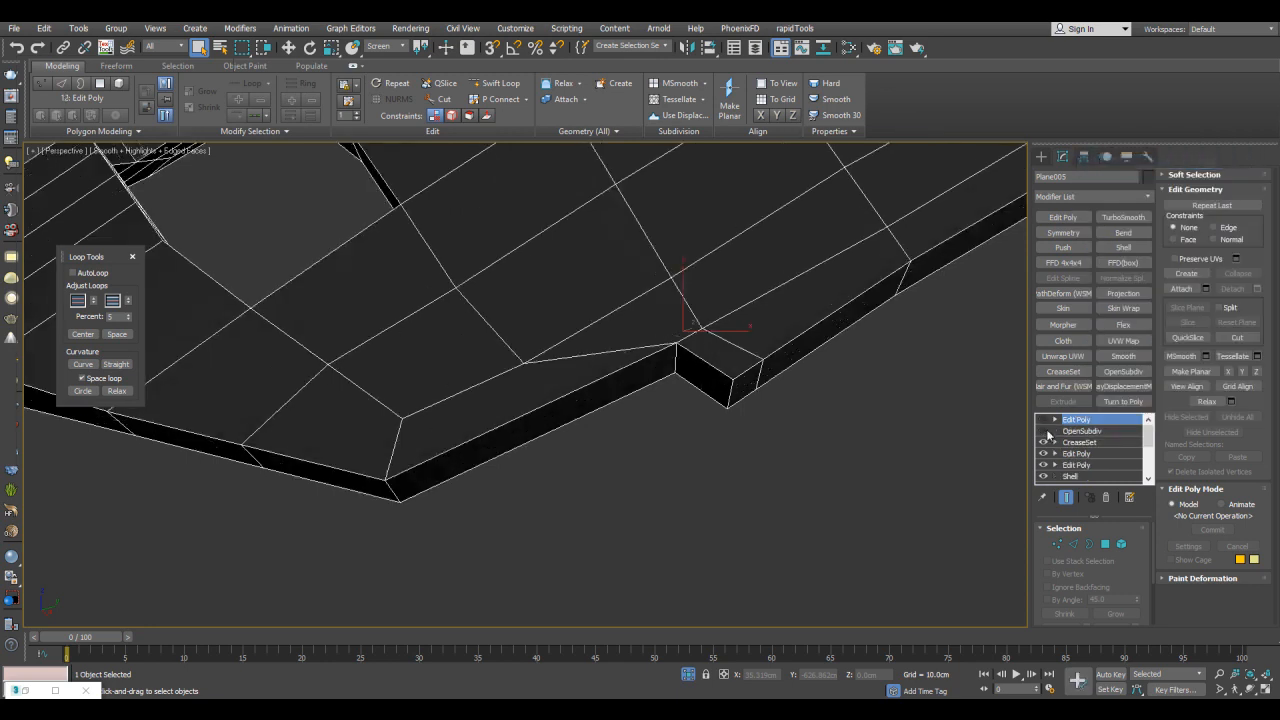
click(1044, 431)
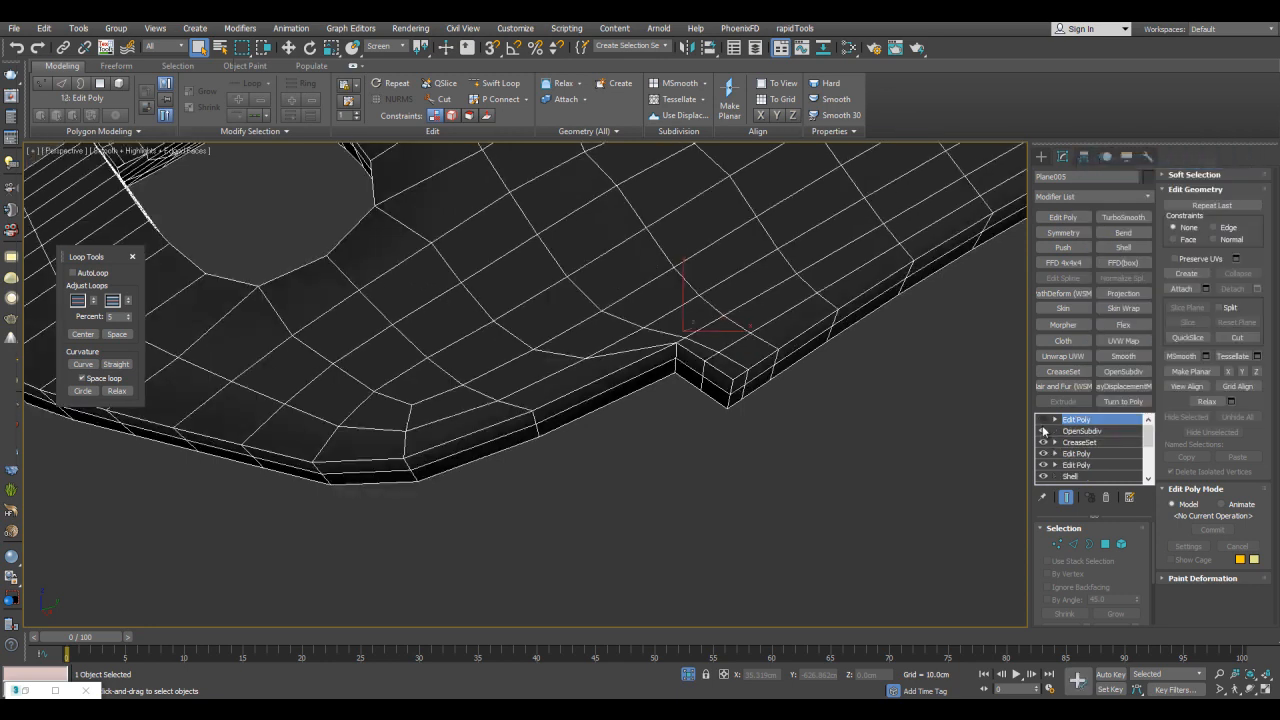
scroll(878, 378, down, 4)
middle_drag(702, 305, 602, 410)
scroll(602, 410, down, 3)
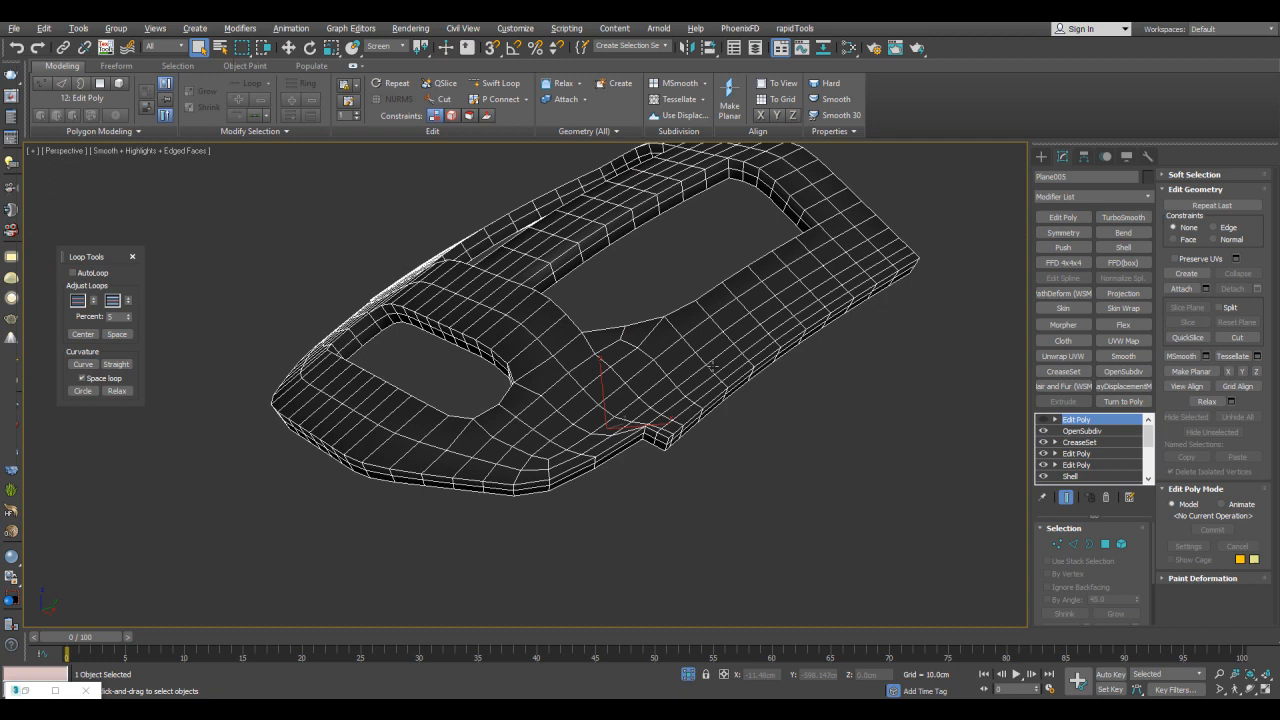
click(1044, 431)
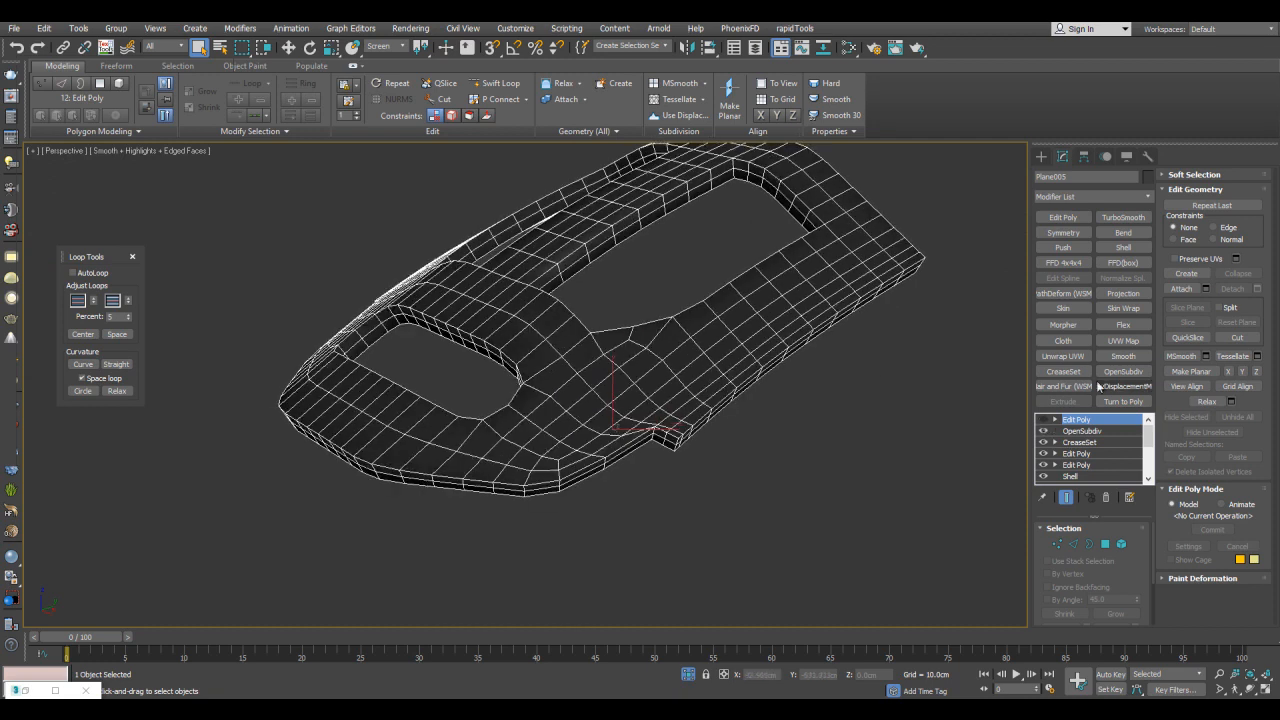
click(1044, 431)
click(1044, 431)
scroll(975, 395, up, 6)
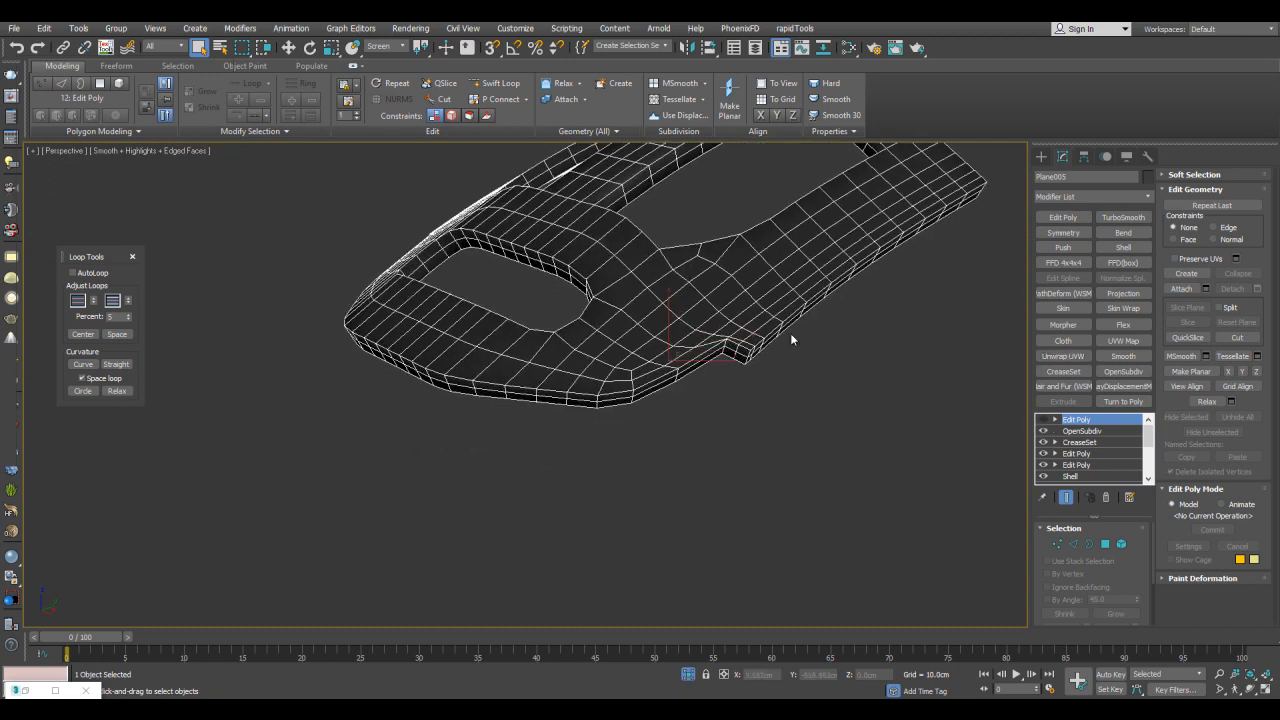
scroll(815, 395, up, 4)
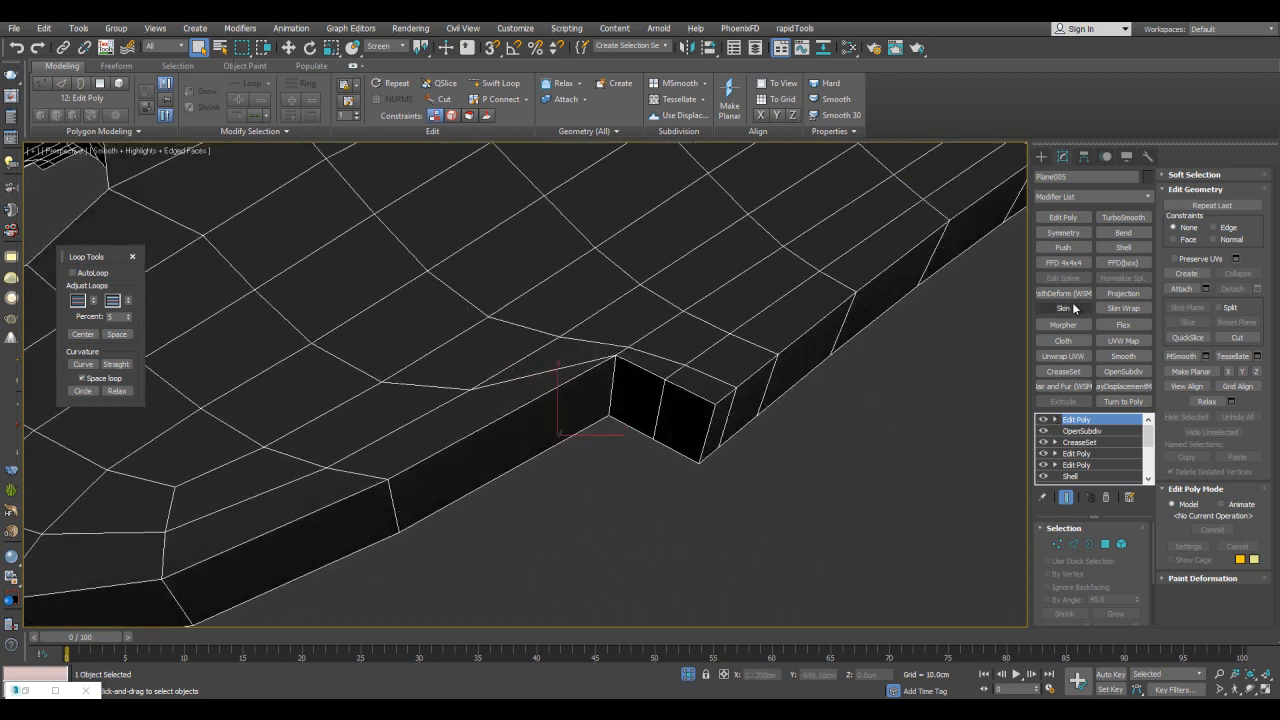
- Add an Edit Poly modifier to the panel and cut new edges beside the notch across the top, side and underside
alt+middle_drag(706, 323, 660, 330)
key(1)
alt+middle_drag(531, 428, 574, 418)
key(4)
click(507, 422)
click(571, 394)
key(1)
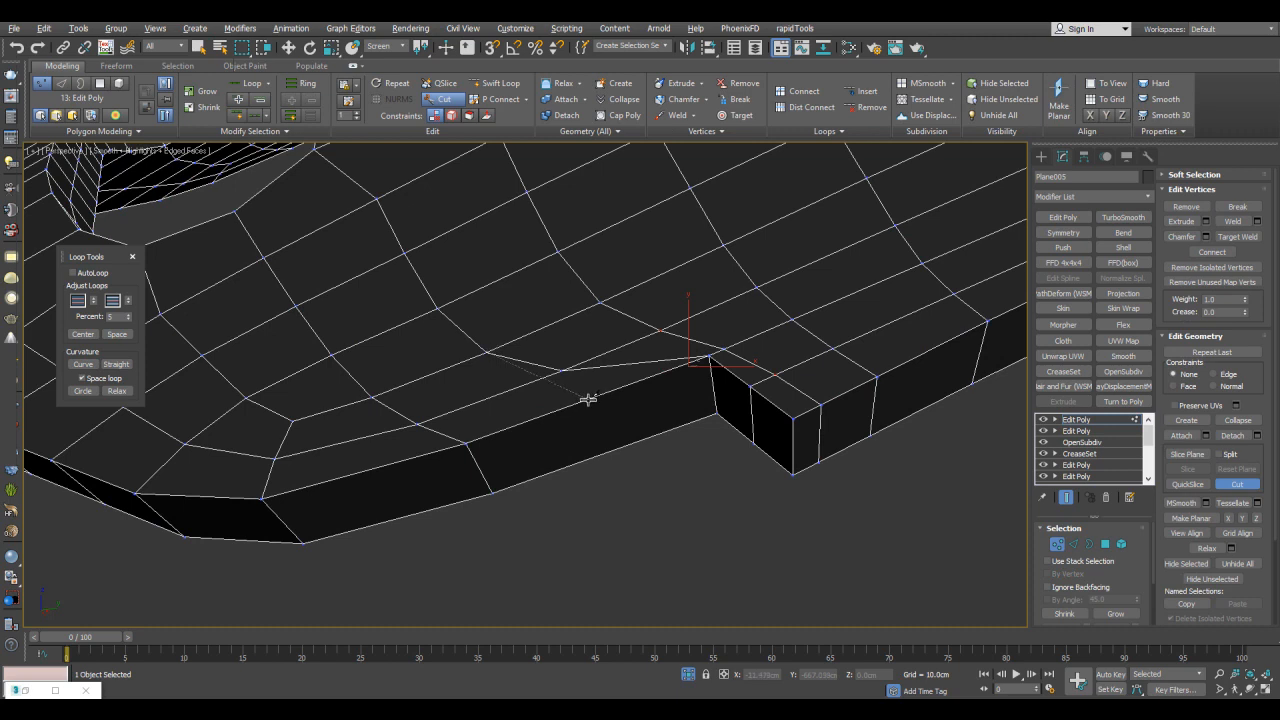
alt+middle_drag(612, 451, 657, 344)
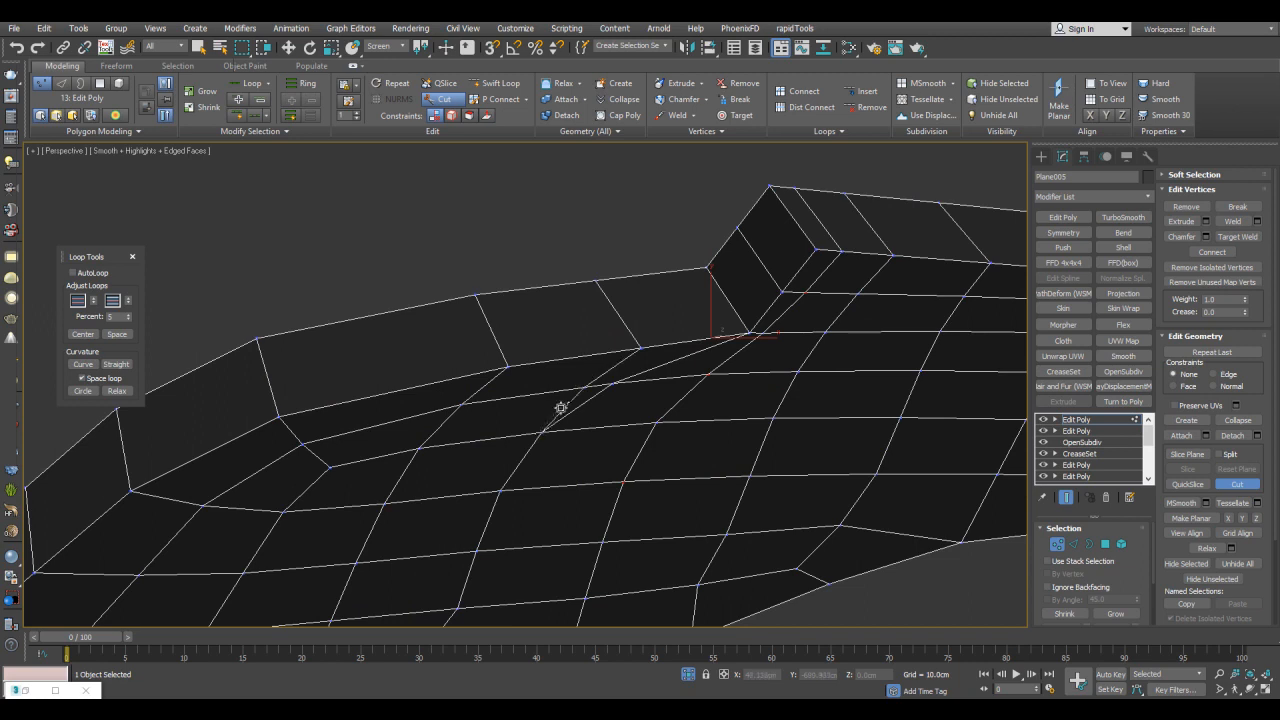
key(2)
alt+middle_drag(666, 360, 690, 433)
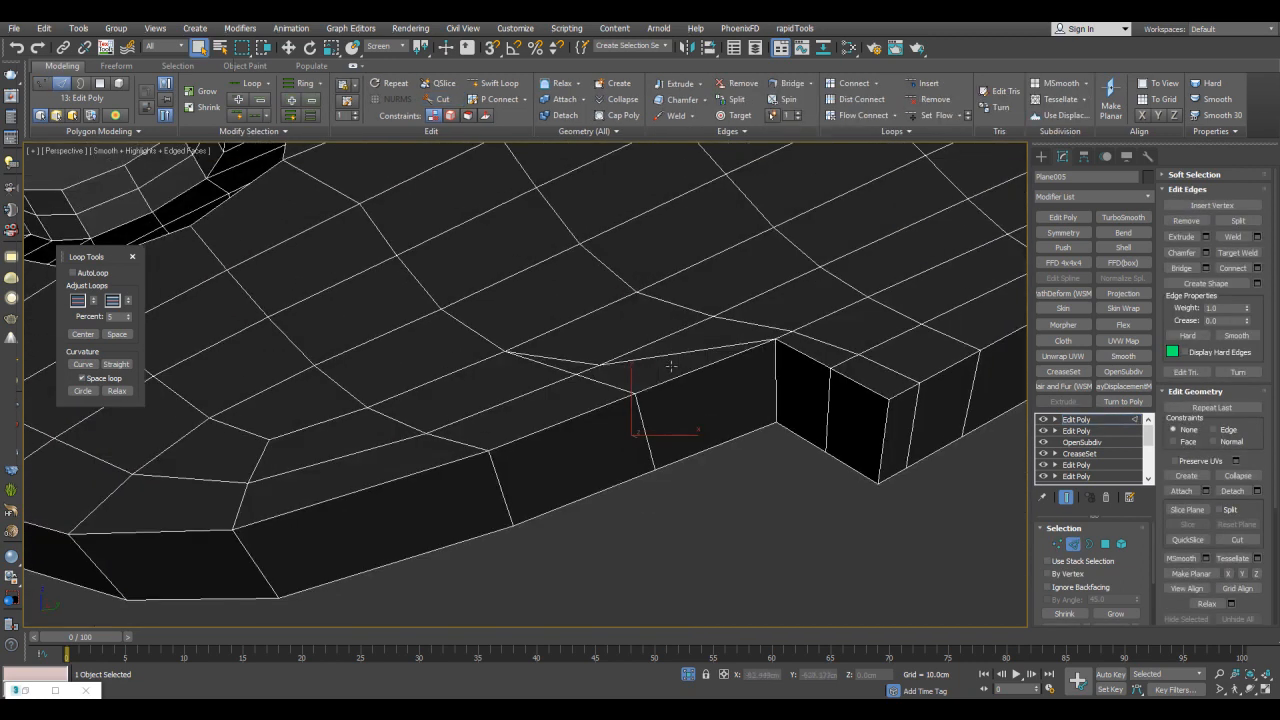
- Weld the neighbouring underside vertex of the panel onto the notch's inner corner
alt+middle_drag(620, 330, 688, 265)
key(3)
click(603, 316)
key(1)
right_click(684, 345)
click(671, 389)
click(661, 383)
right_click(664, 382)
- Select the redundant edge loop near the notch's inner corner and remove it
key(2)
double_click(751, 336)
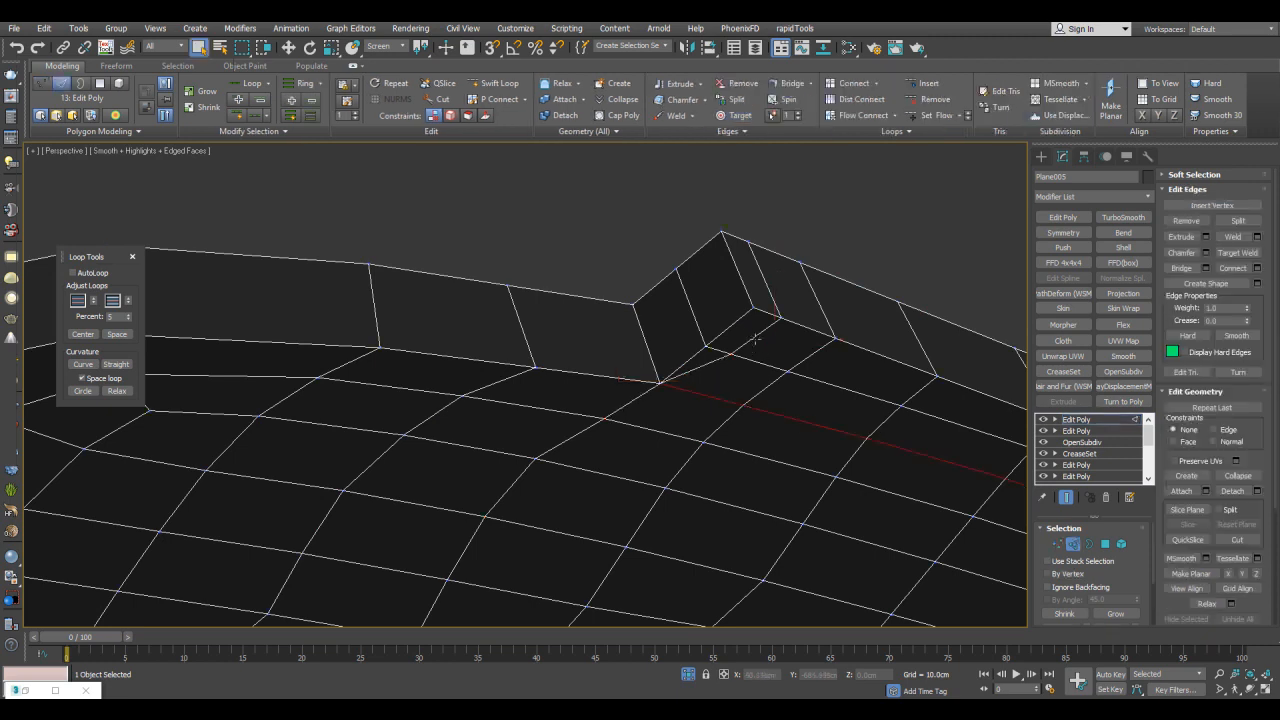
click(1189, 226)
mouse_move(774, 298)
alt+middle_down()
mouse_move(817, 414)
mouse_move(722, 440)
mouse_move(709, 429)
mouse_move(731, 386)
mouse_move(680, 443)
mouse_move(695, 364)
mouse_move(800, 400)
alt+middle_up()
key(2)
scroll(774, 436, down, 5)
- In the strip's Edit Poly beneath Symmetry, select the outer boundary edges around the notch and straighten them with Loop Tools
click(695, 364)
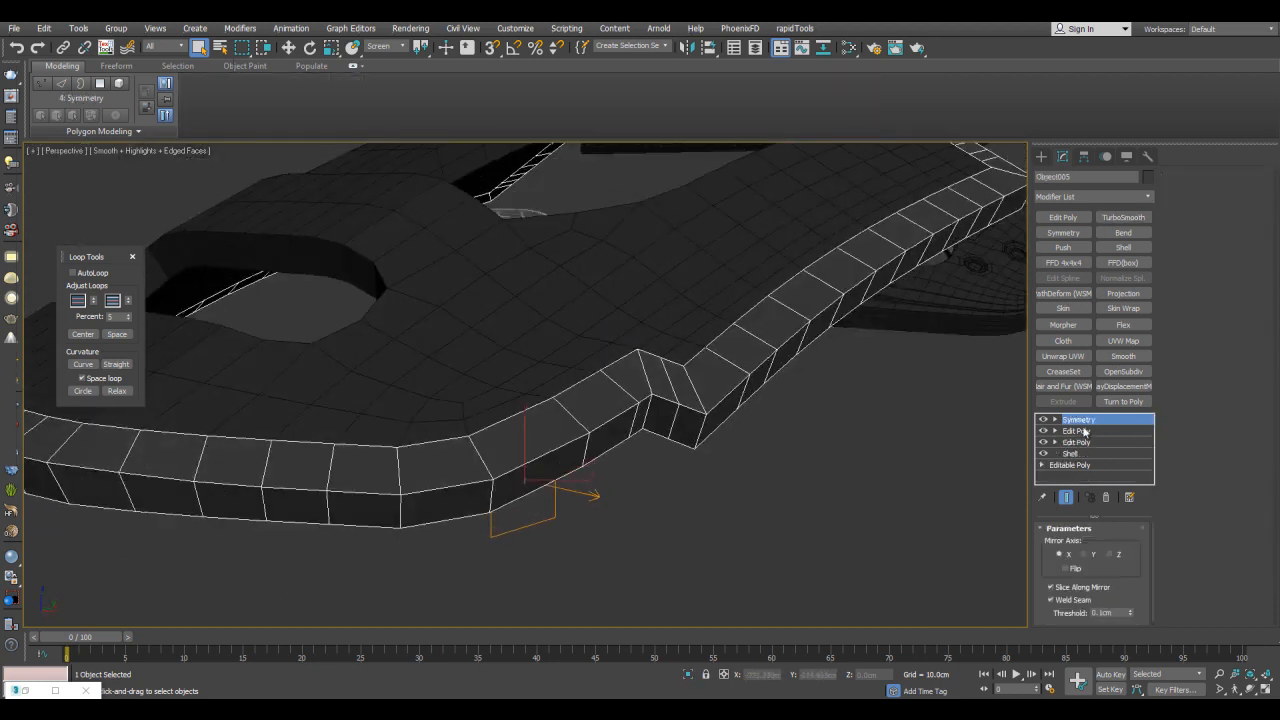
click(1081, 432)
scroll(655, 428, up, 3)
key(4)
alt+middle_drag(664, 395, 722, 372)
key(2)
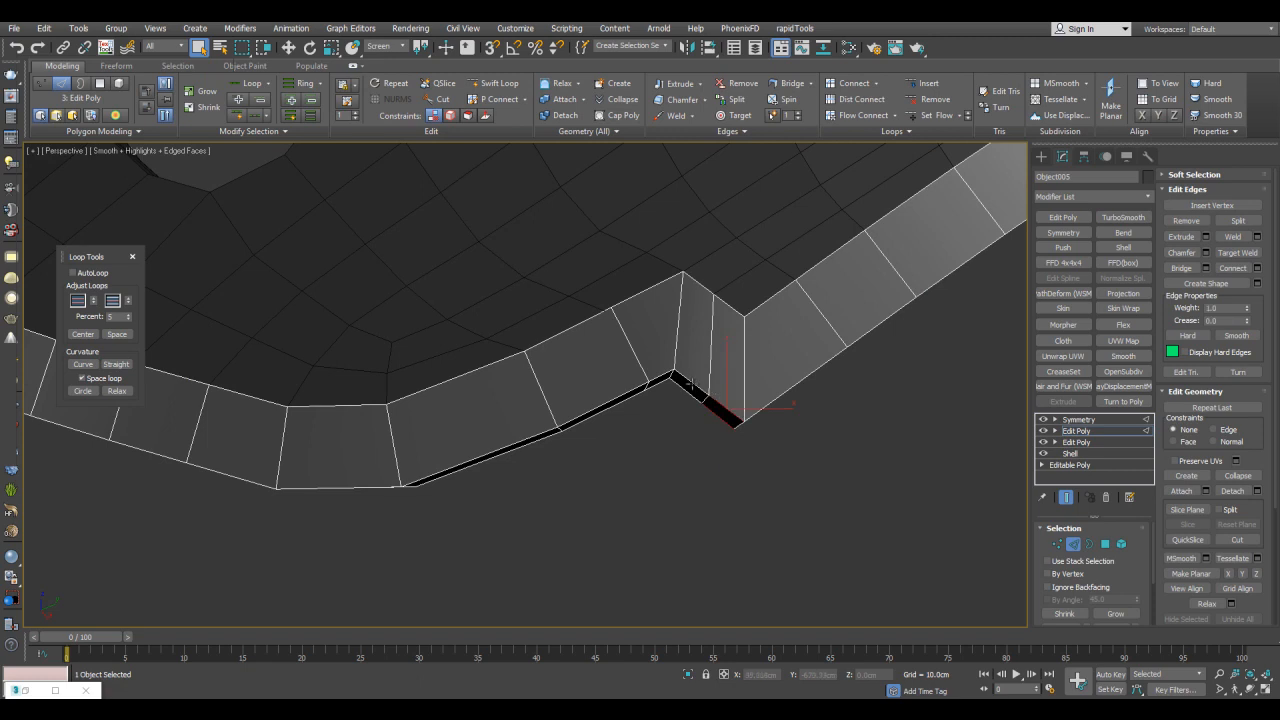
key(alt+x)
ctrl+click(664, 372)
ctrl+drag(601, 376, 617, 471)
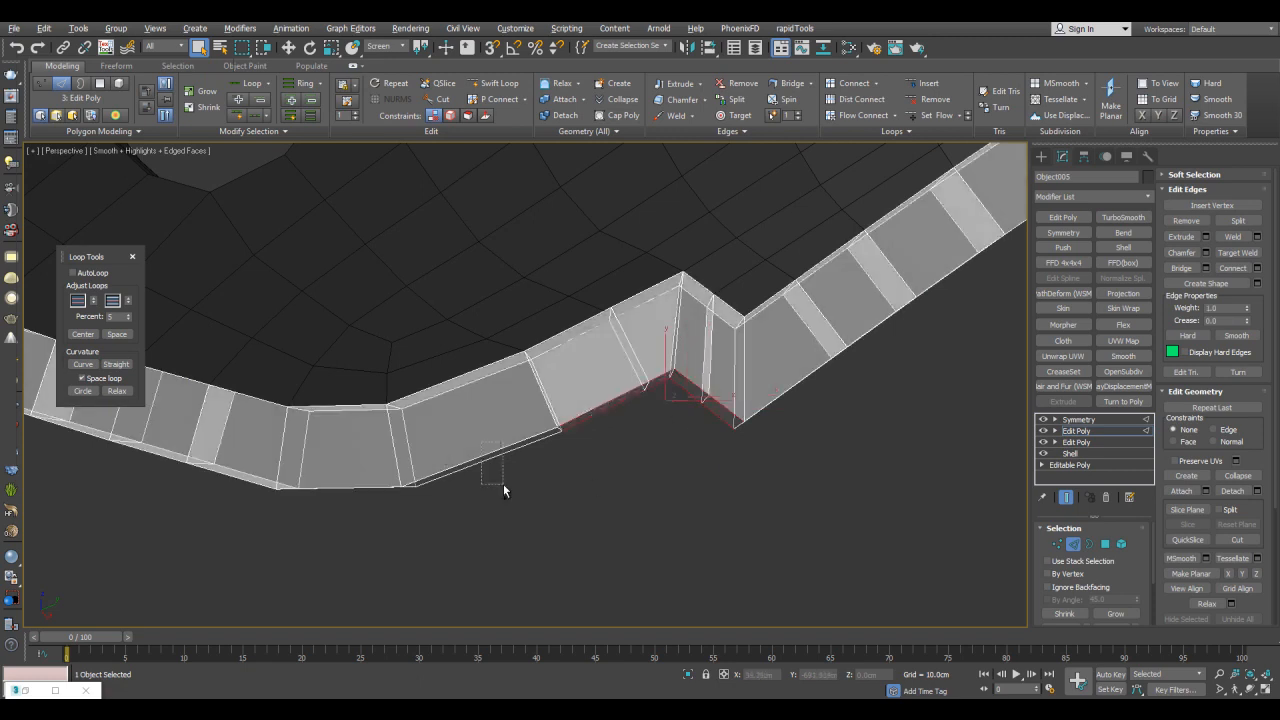
ctrl+click(482, 443)
click(116, 364)
- Nudge the straightened outer edges slightly into line with the strip's side and return to the Symmetry level
alt+middle_drag(680, 366, 651, 372)
key(w)
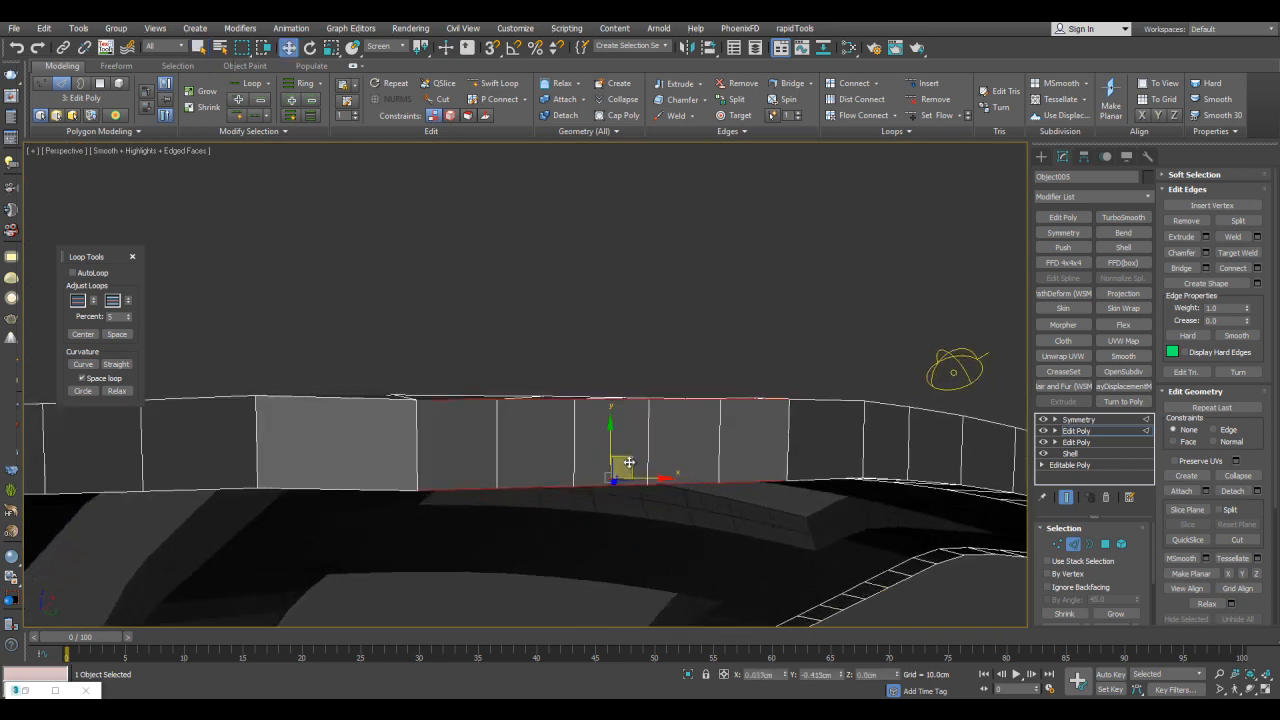
alt+middle_drag(610, 452, 713, 386)
click(811, 423)
click(728, 383)
scroll(750, 427, up, 3)
click(713, 445)
scroll(718, 400, up, 4)
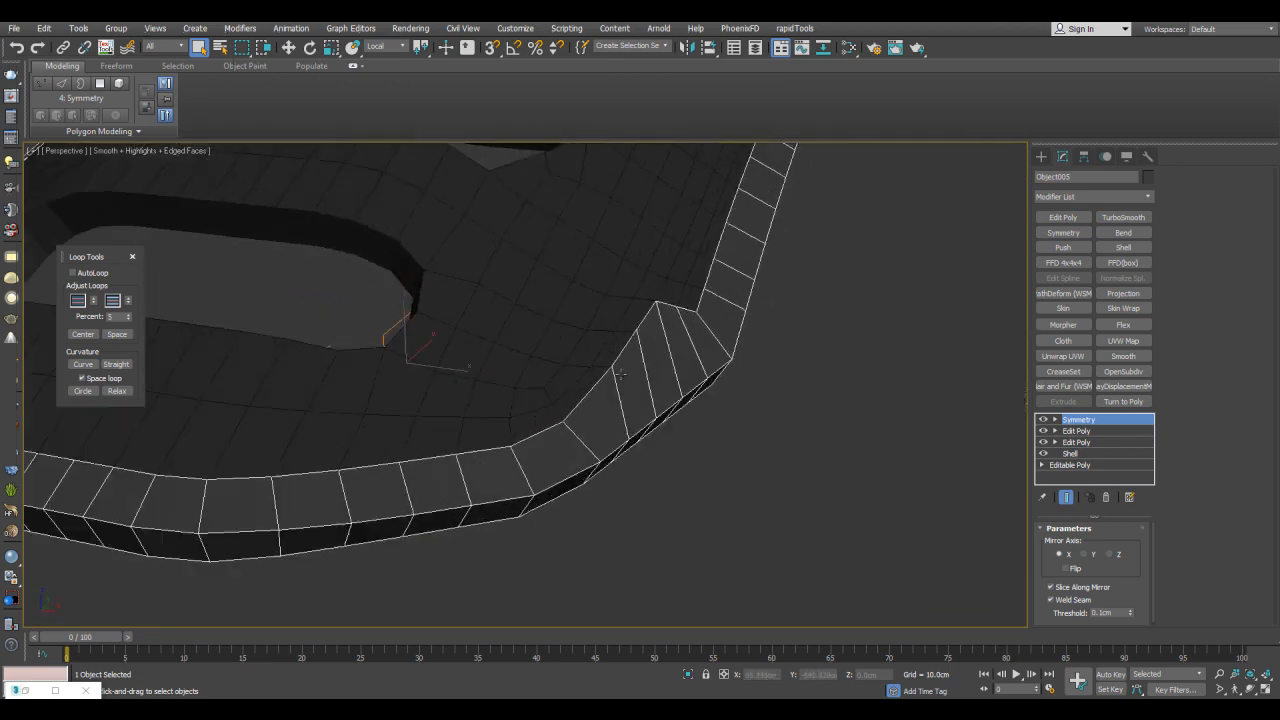
- Add another Edit Poly modifier beneath the strip's Symmetry and switch to edge level at the notch
scroll(777, 401, up, 3)
mouse_move(778, 349)
alt+middle_down()
mouse_move(760, 380)
mouse_move(772, 362)
alt+middle_up()
click(1070, 431)
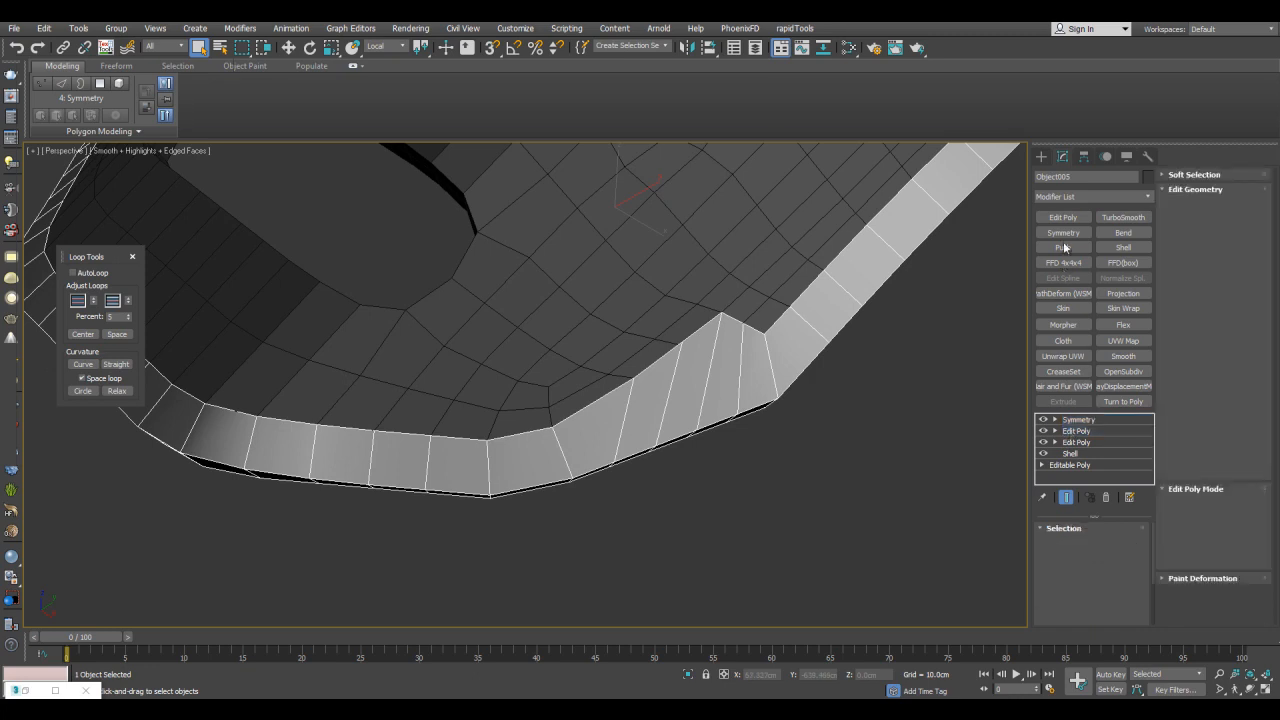
click(1065, 218)
key(2)
middle_drag(845, 392, 890, 422)
click(890, 421)
scroll(888, 387, up, 3)
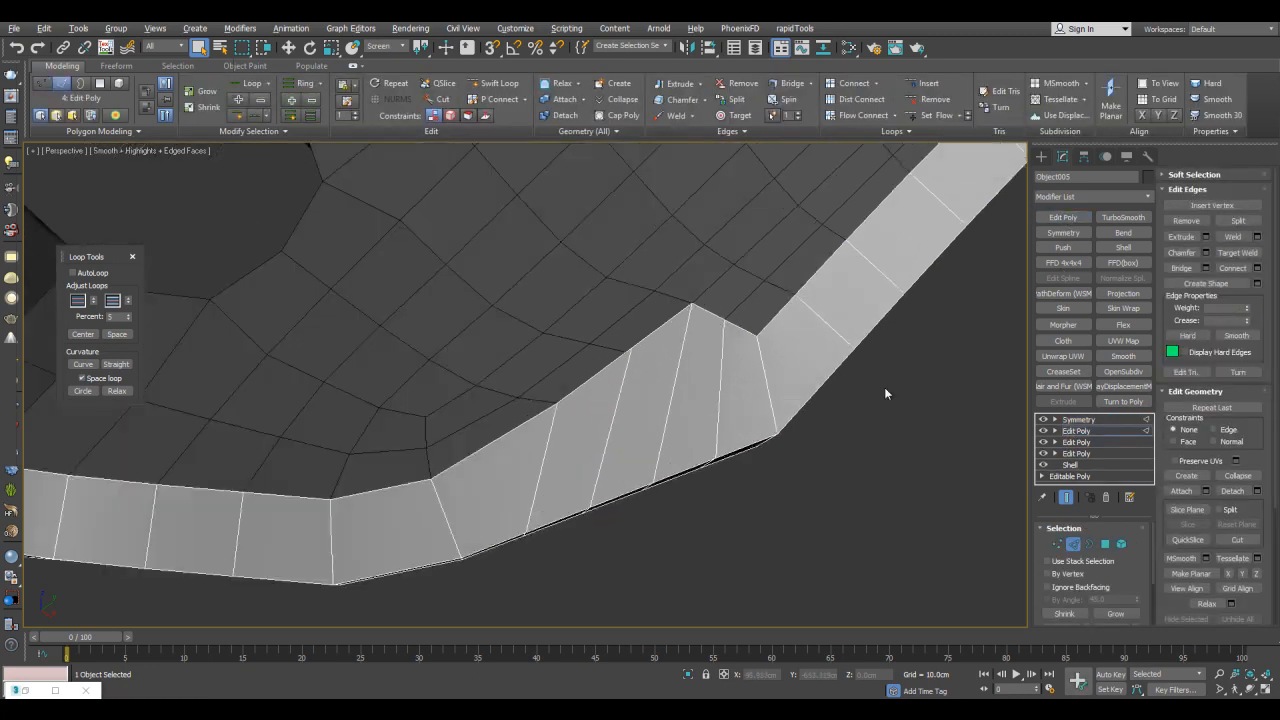
middle_drag(789, 388, 783, 398)
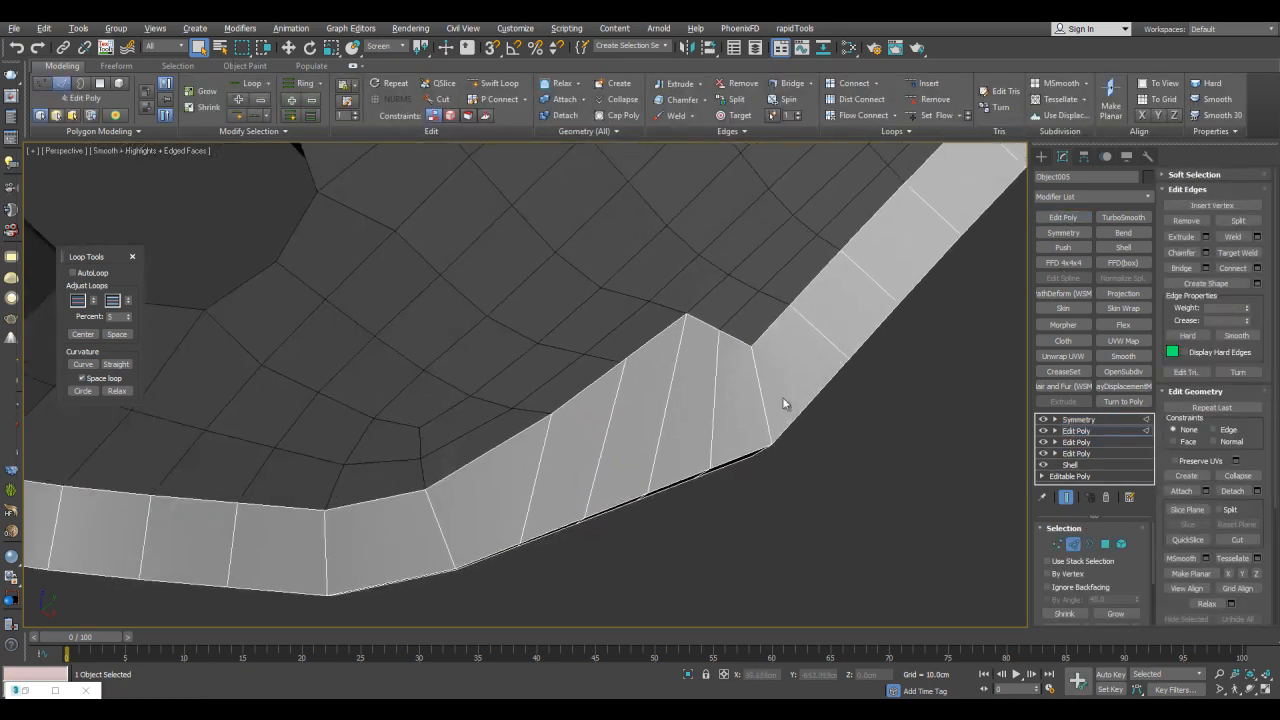
- Insert two support loops along the strip with Swift Loop, one close to its inner border and one close to its outer border
click(501, 83)
scroll(745, 348, up, 3)
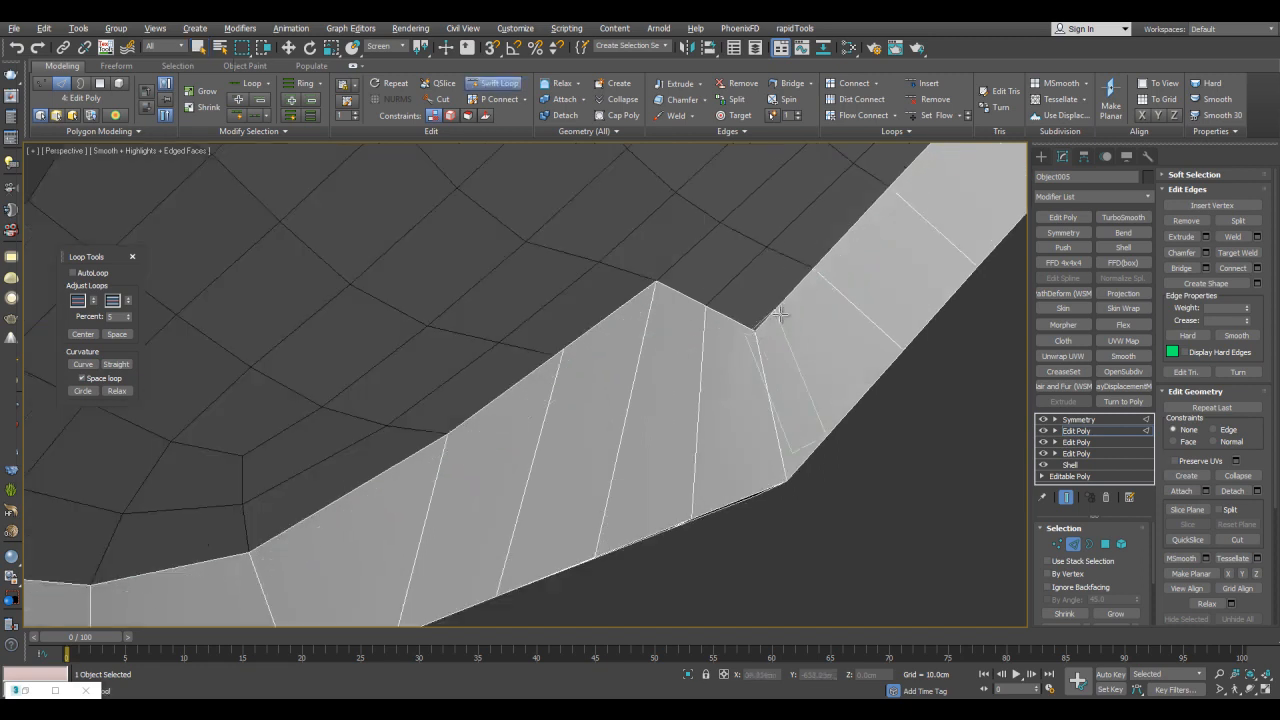
click(767, 380)
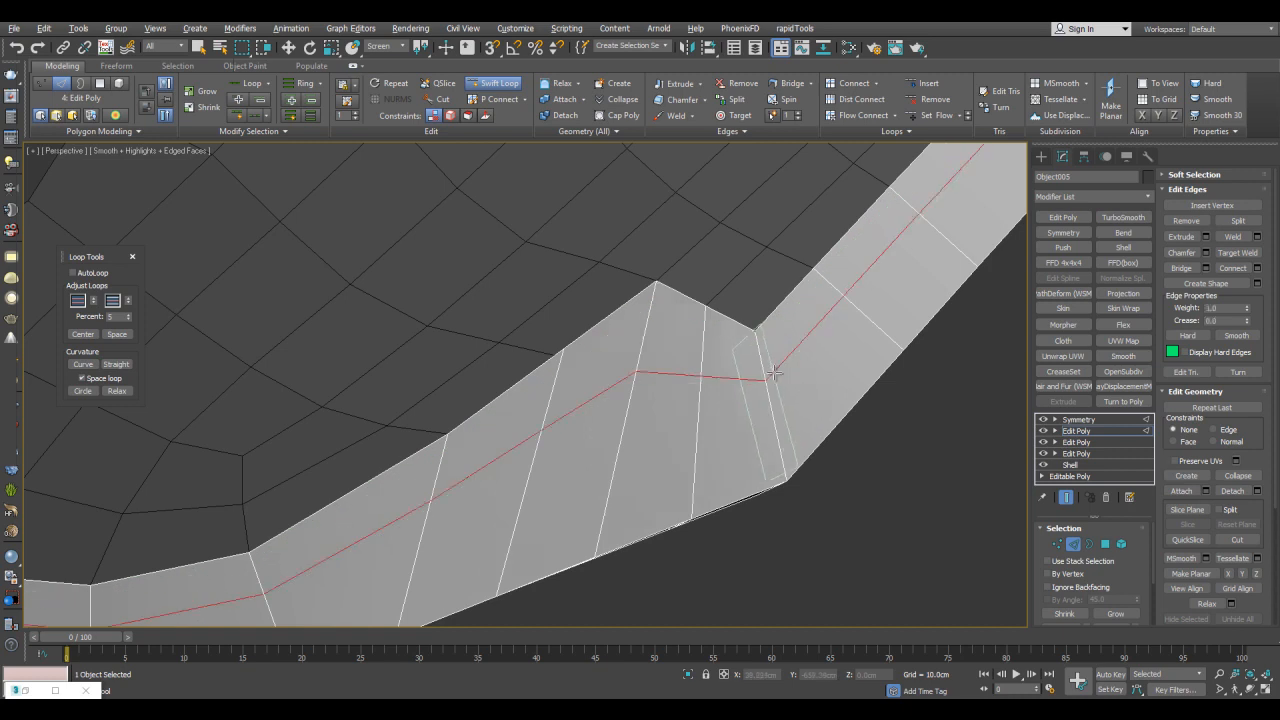
key(ctrl+z)
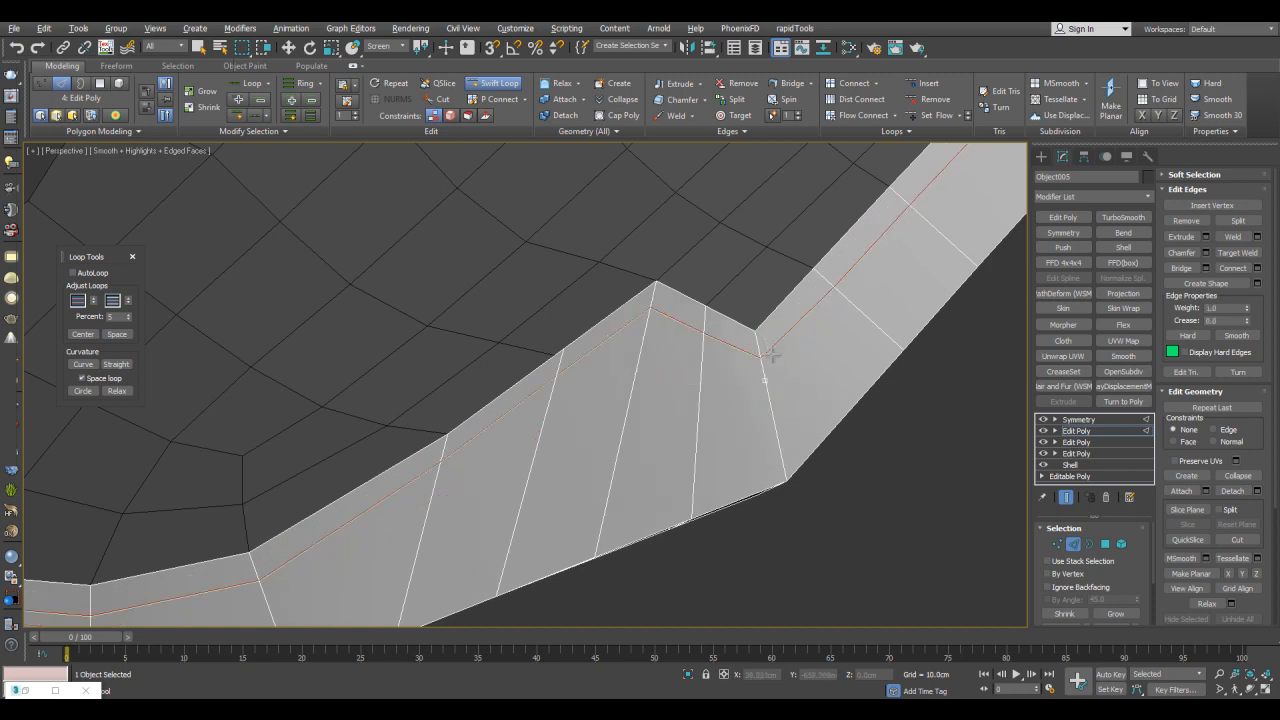
click(765, 342)
middle_drag(782, 421, 781, 359)
click(781, 359)
ctrl+alt+drag(775, 360, 790, 402)
right_click(824, 408)
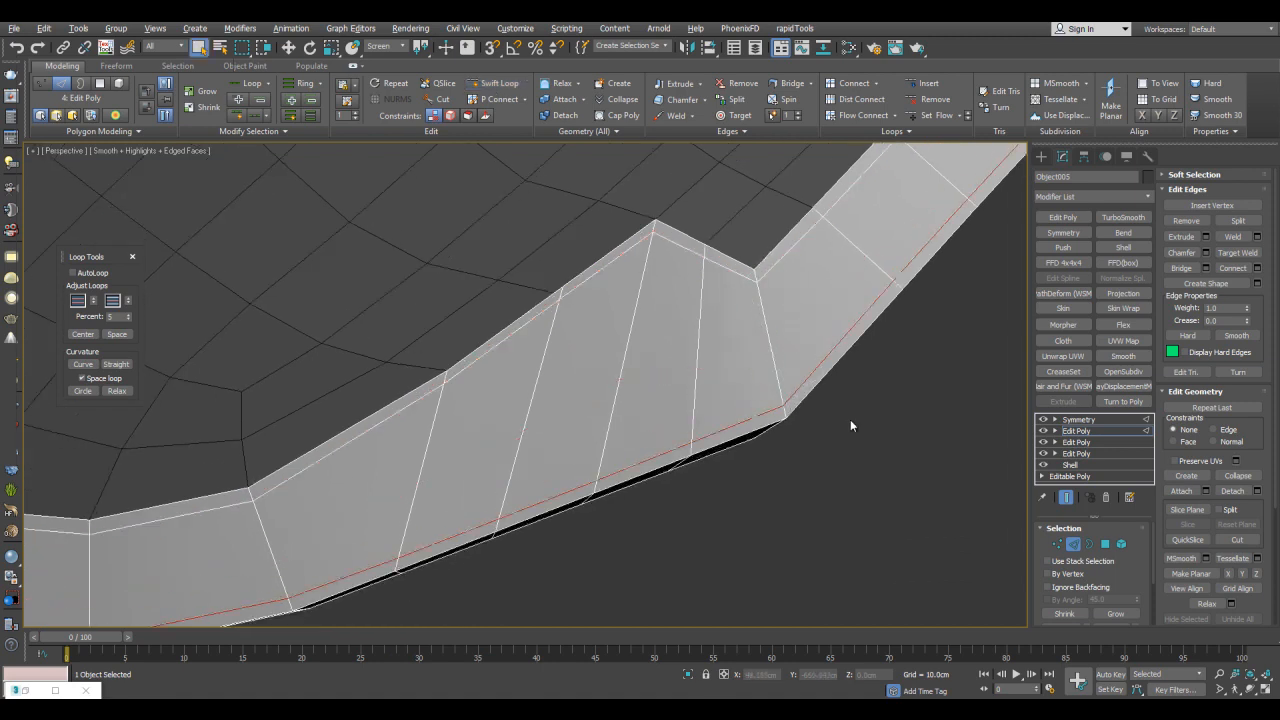
click(842, 414)
- Select the row of wide polygons at the notch that lies between the two support loops
scroll(846, 416, down, 5)
scroll(846, 416, up, 3)
key(4)
click(783, 354)
ctrl+click(731, 357)
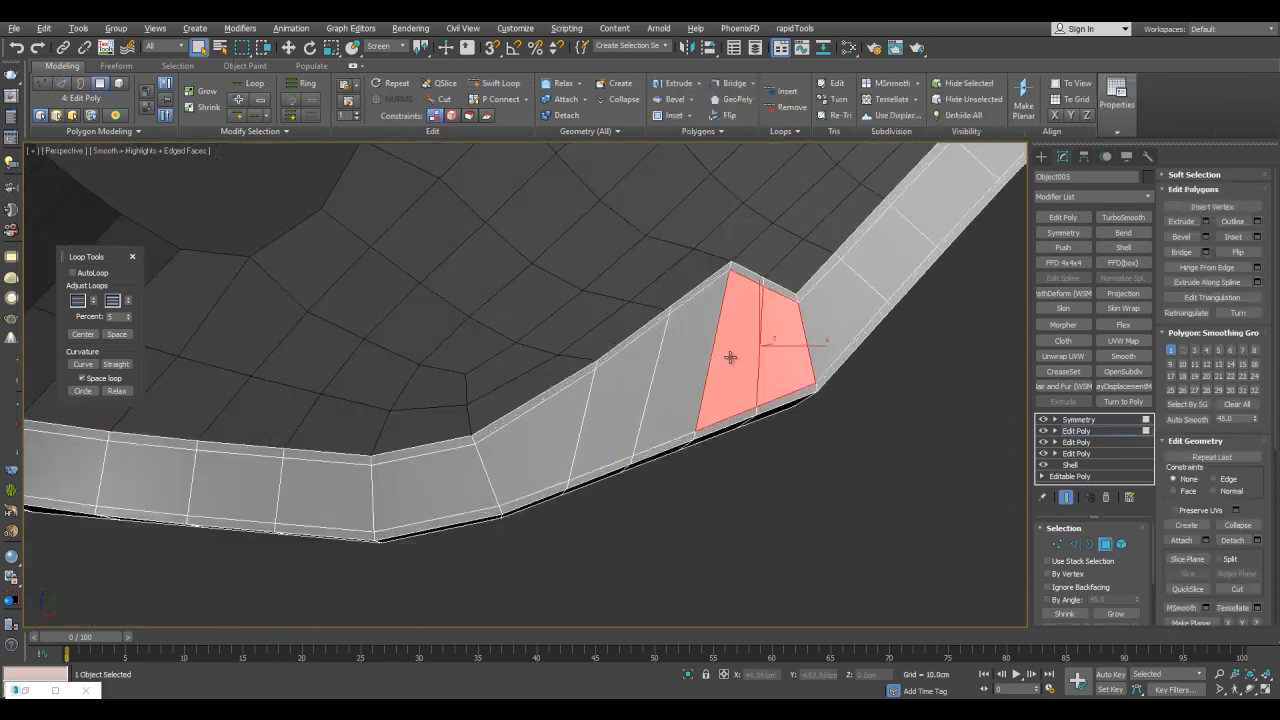
ctrl+click(684, 370)
ctrl+click(642, 382)
ctrl+click(528, 425)
scroll(562, 419, up, 3)
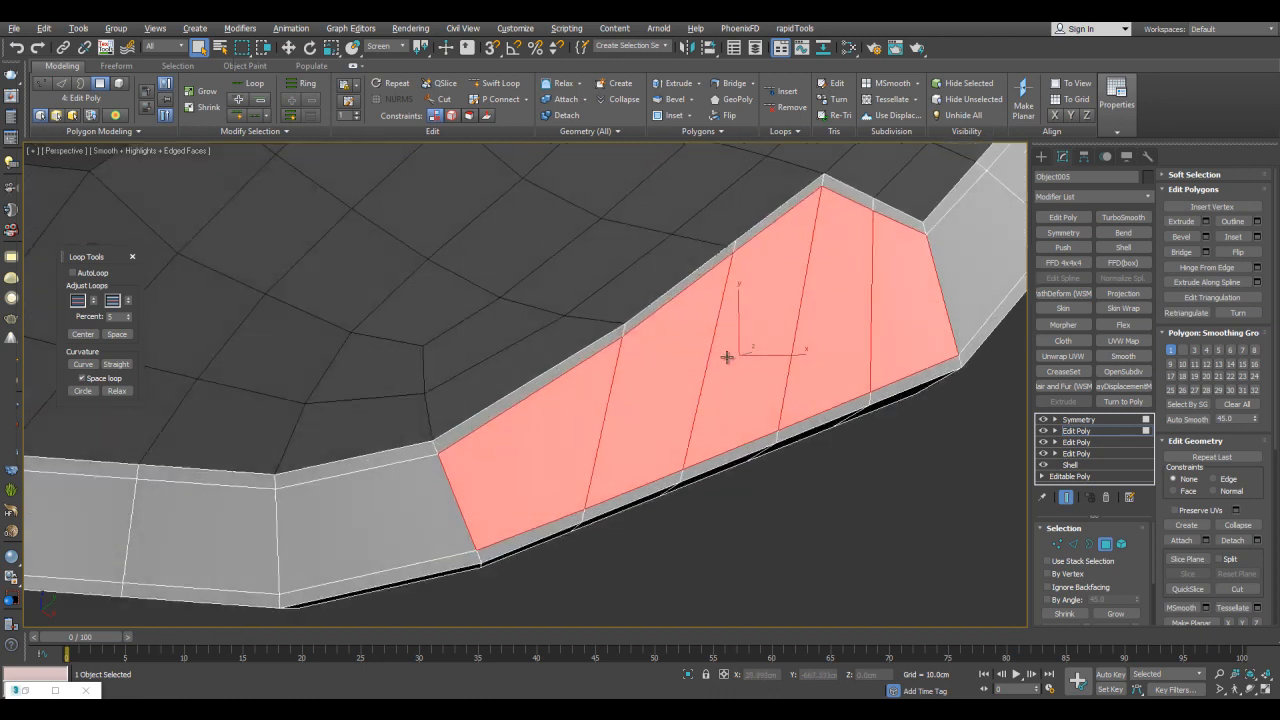
- Bevel the selected notch polygons inward to form a recessed pocket with an inset border
alt+middle_drag(823, 317, 792, 291)
key(ctrl+shift+b)
drag(788, 287, 813, 278)
right_click(788, 296)
right_click(799, 286)
drag(729, 323, 762, 317)
key(ctrl+shift+b)
click(762, 318)
right_click(762, 318)
alt+middle_drag(762, 318, 722, 380)
- Move the short edge at the narrow end of the pocket's floor inward with the Edge constraint
key(2)
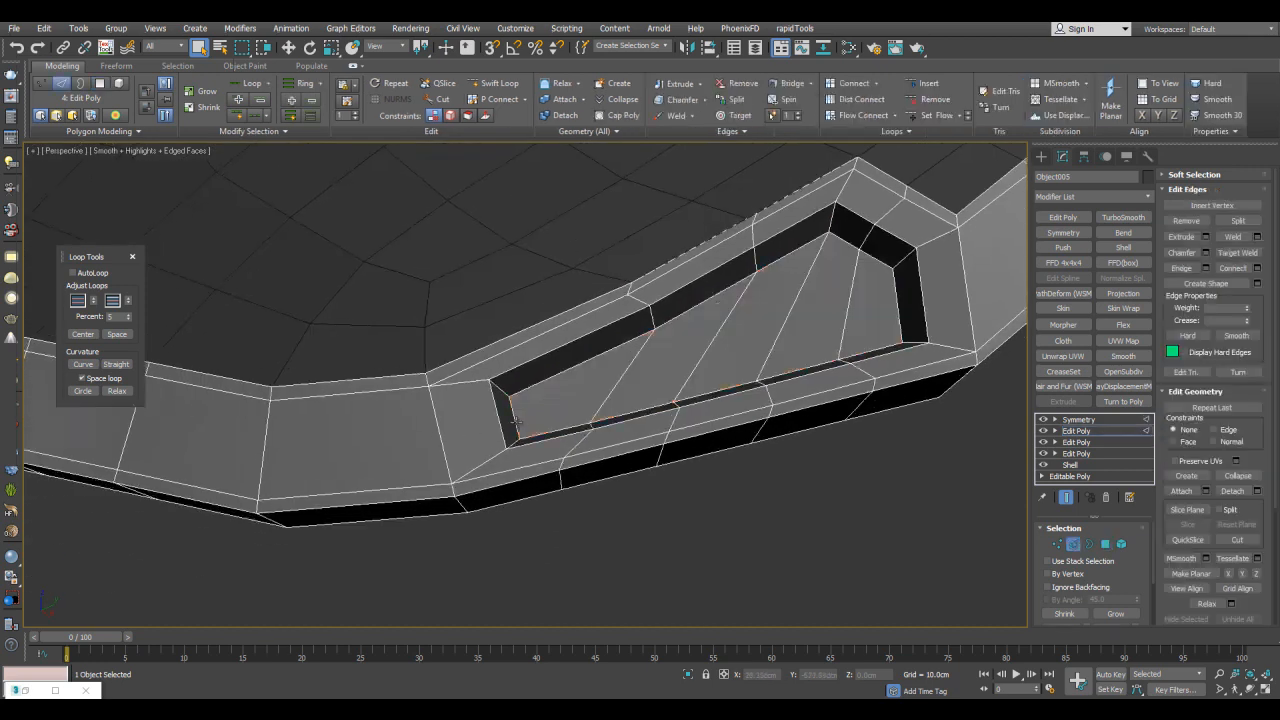
click(516, 418)
key(w)
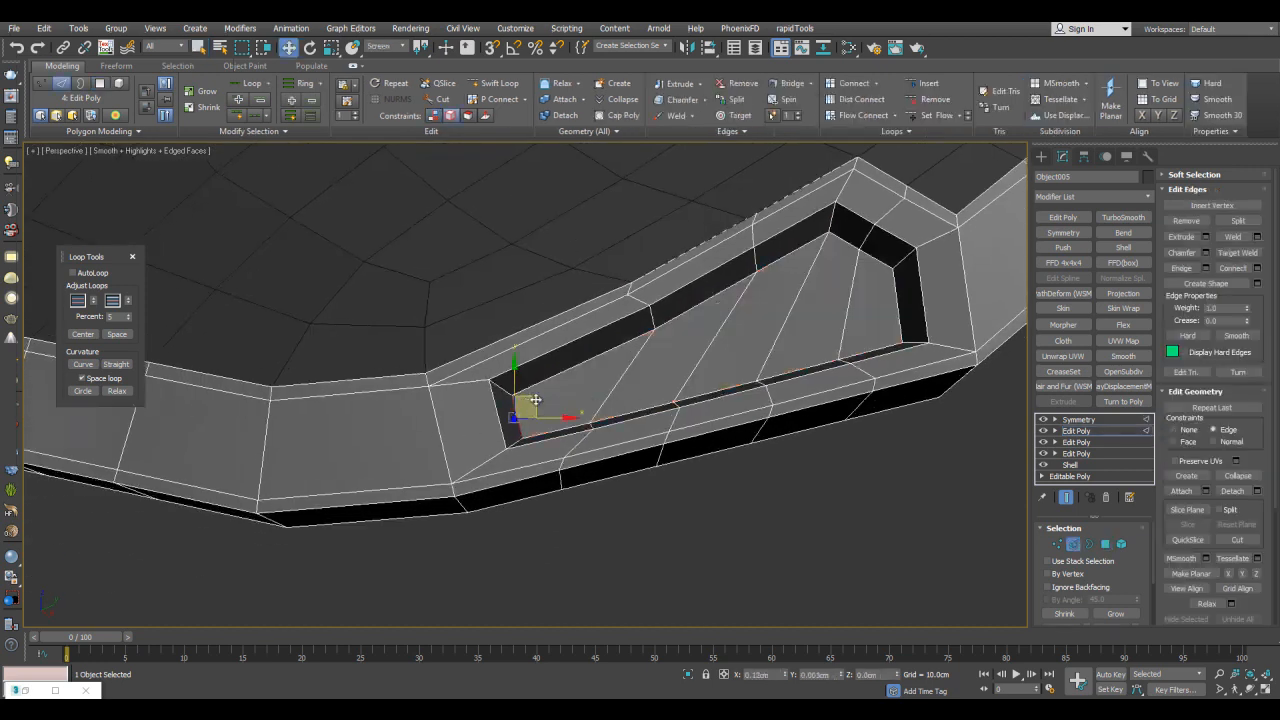
drag(529, 400, 582, 391)
scroll(598, 413, up, 4)
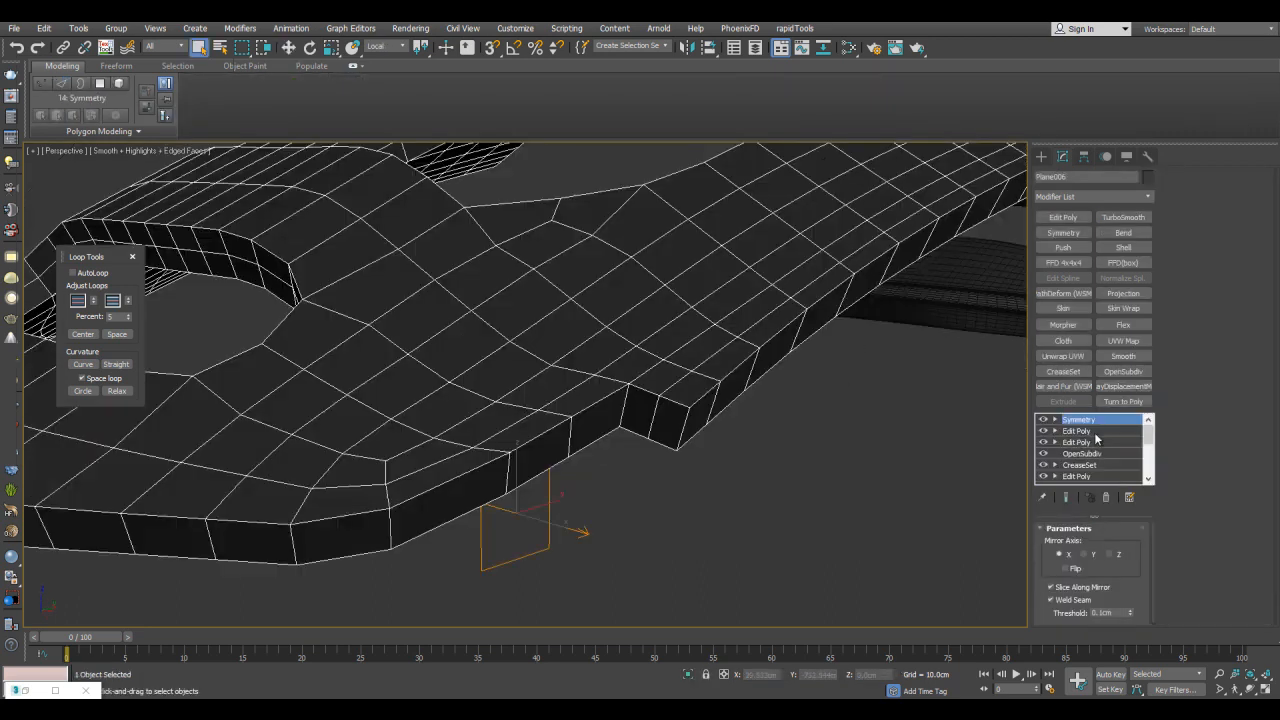
- On the main panel, add an Edit Poly beneath Symmetry, select the outer side polygon loop and detach it as a clone
click(1081, 219)
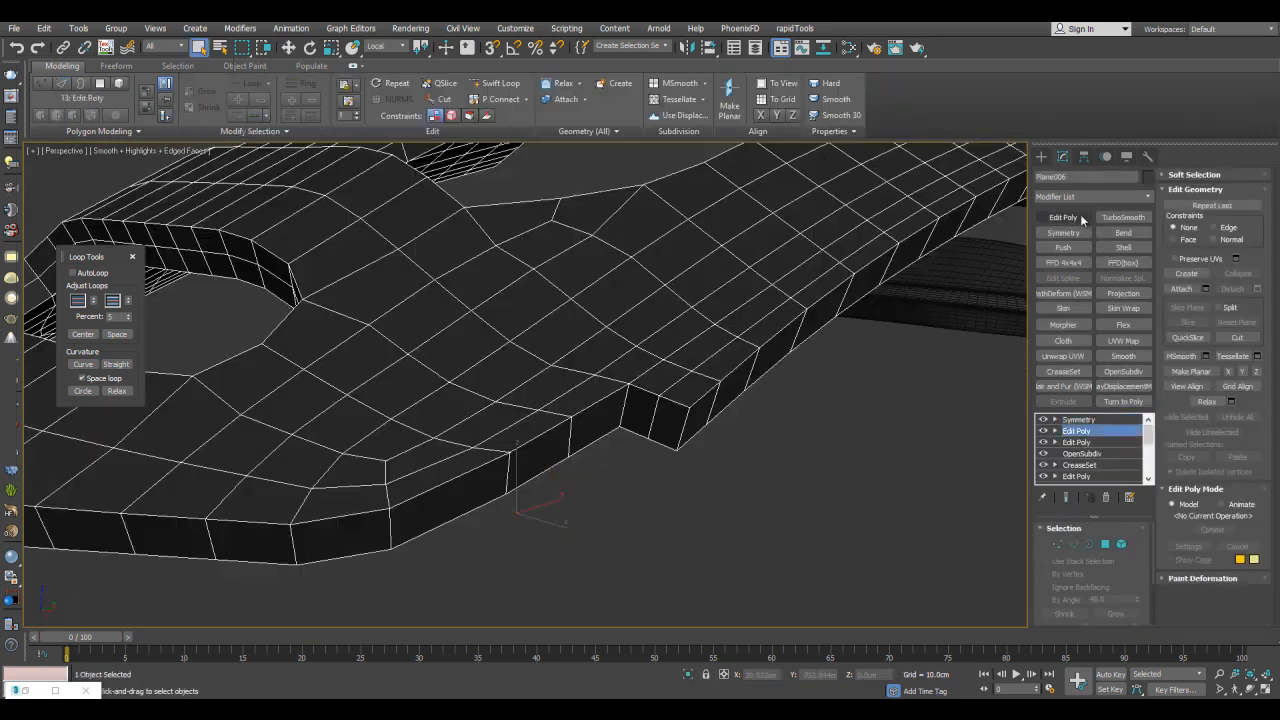
scroll(680, 412, up, 3)
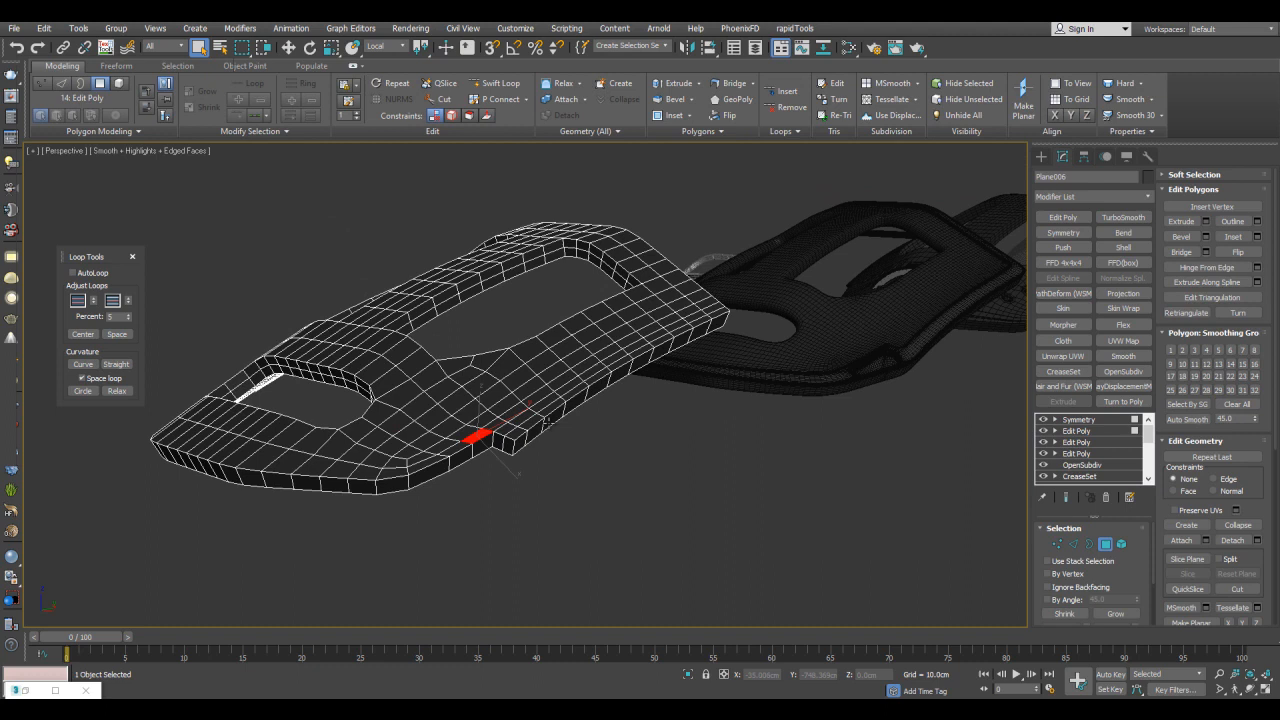
alt+middle_drag(650, 400, 706, 402)
scroll(616, 400, up, 5)
click(645, 427)
shift+click(666, 428)
scroll(668, 420, down, 4)
key(alt+d)
click(832, 463)
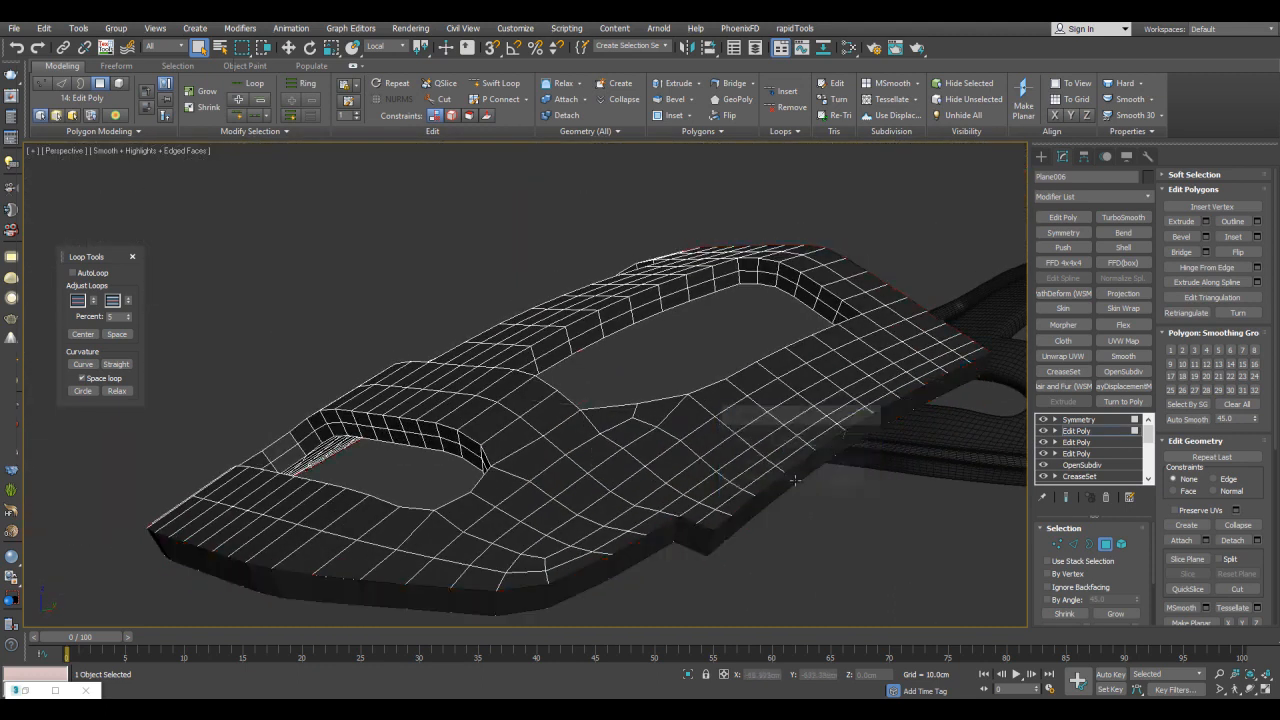
- Select the detached side loop and thicken it outward with a Shell modifier
key(4)
click(704, 536)
scroll(886, 503, up, 4)
middle_drag(886, 503, 940, 190)
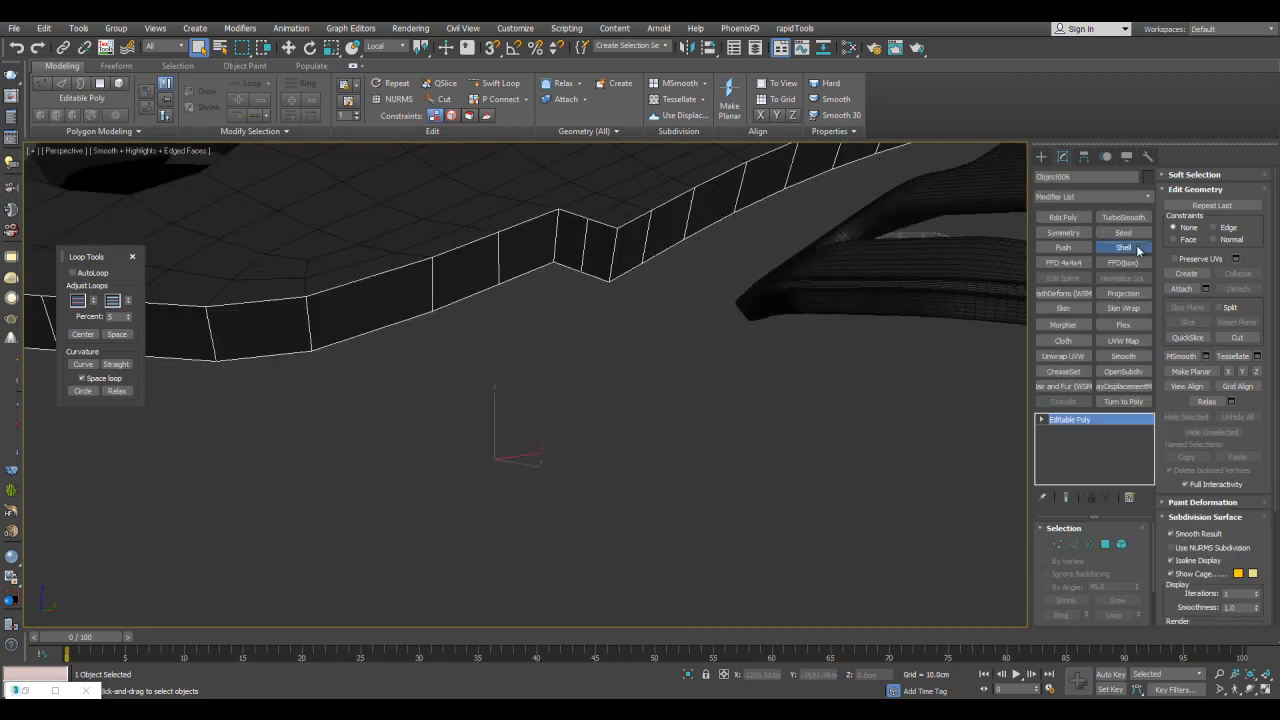
click(1123, 247)
drag(1134, 561, 1137, 444)
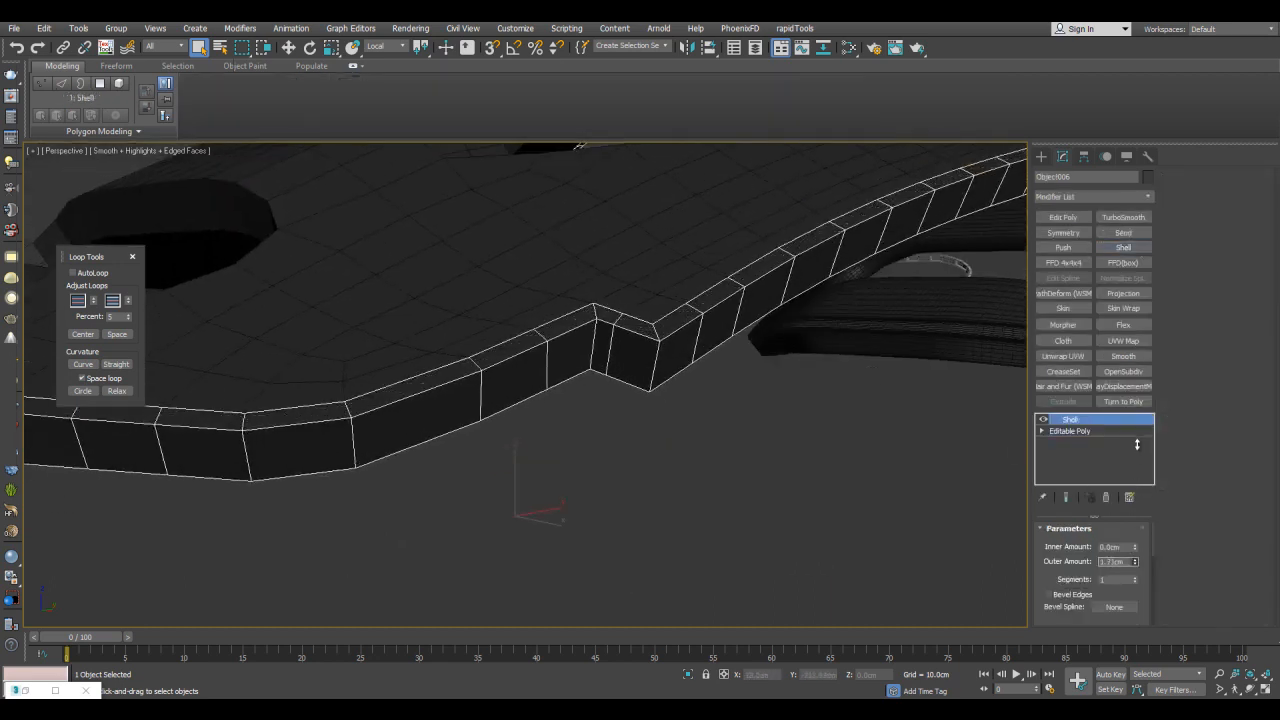
- Add an Edit Poly to the shelled strip, select its outer polygon loop and detach it as a clone
click(1087, 225)
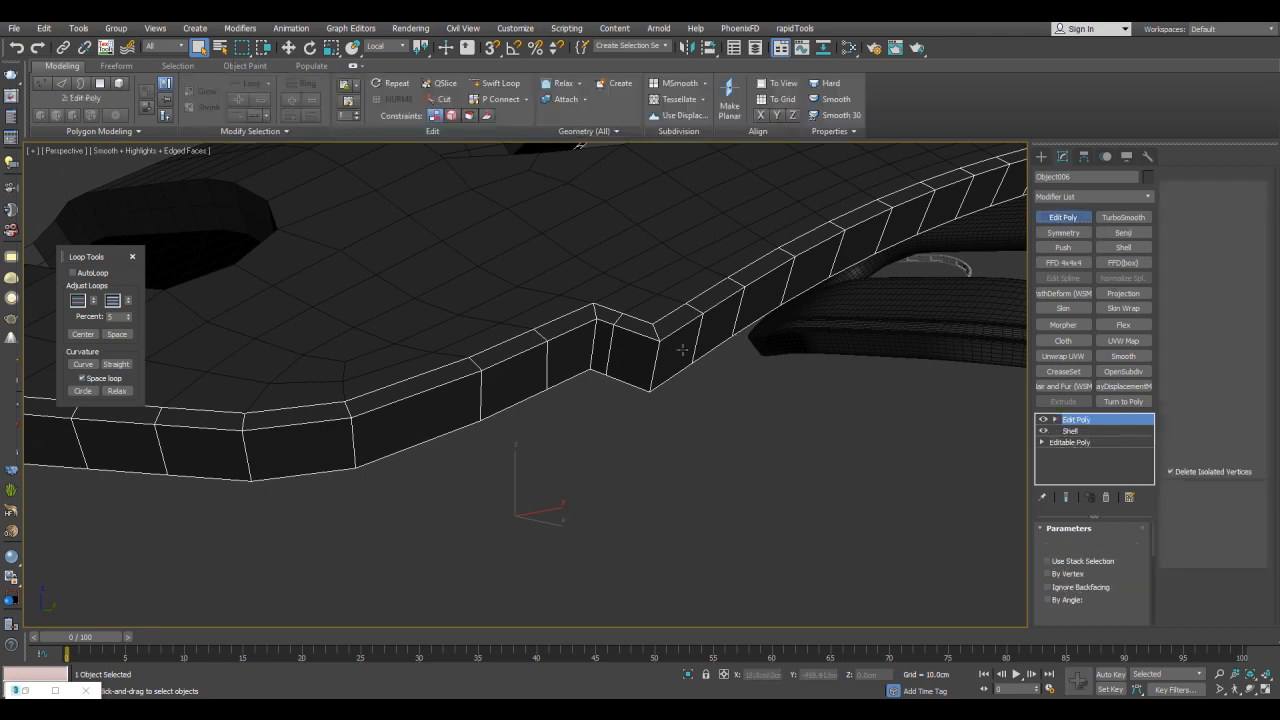
key(4)
click(632, 350)
shift+click(677, 350)
alt+middle_drag(800, 325, 820, 349)
key(alt+d)
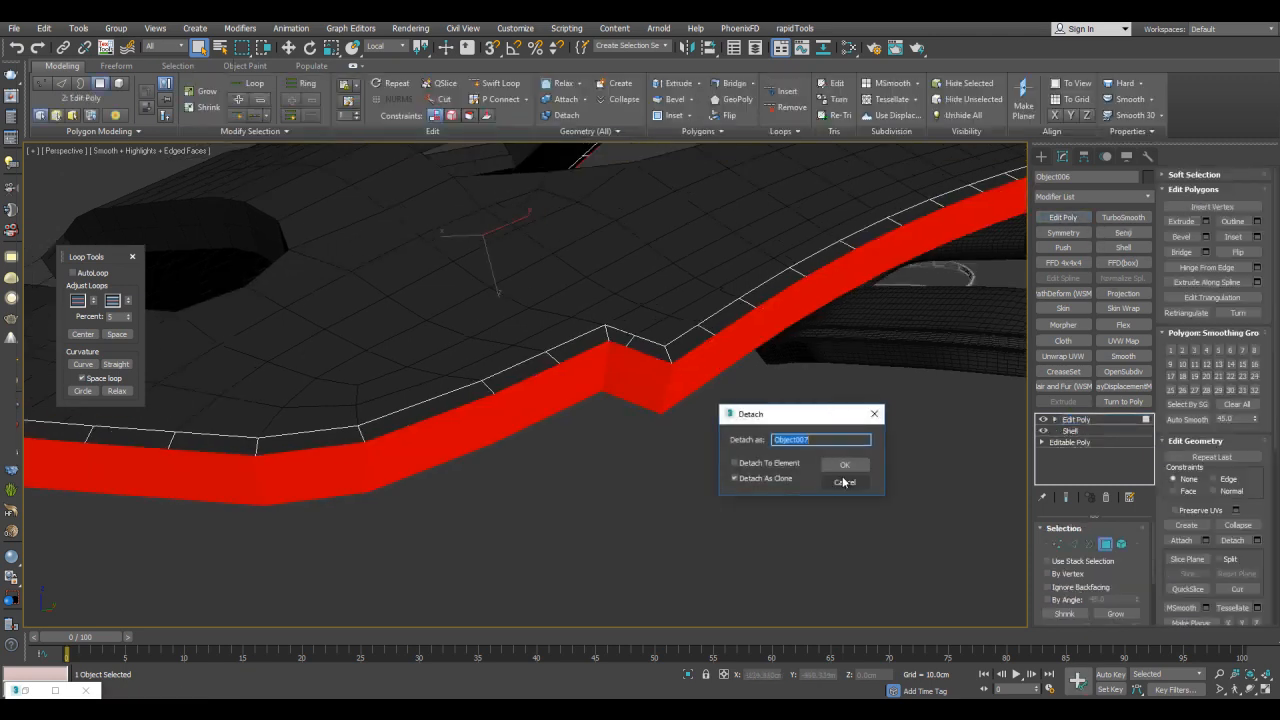
click(843, 463)
- Select the newly detached outer band and give it a Shell modifier with an outer amount of 1 cm
key(4)
click(741, 332)
key(m)
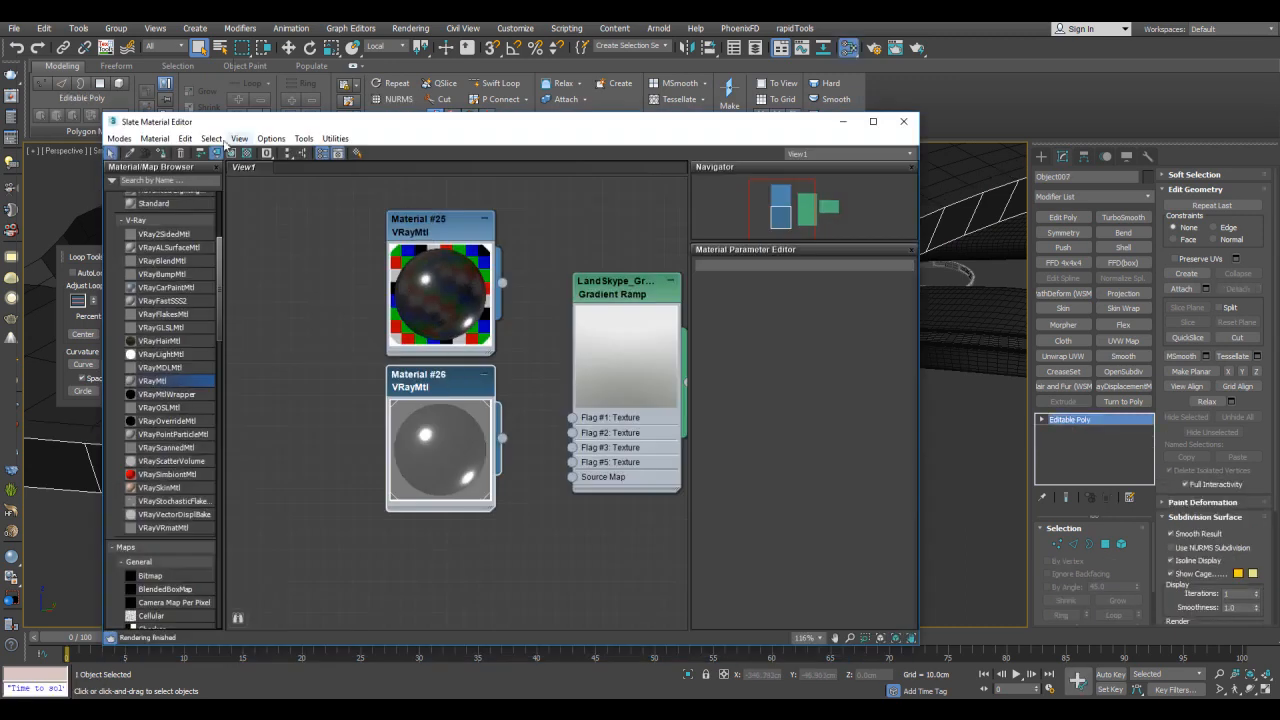
click(840, 124)
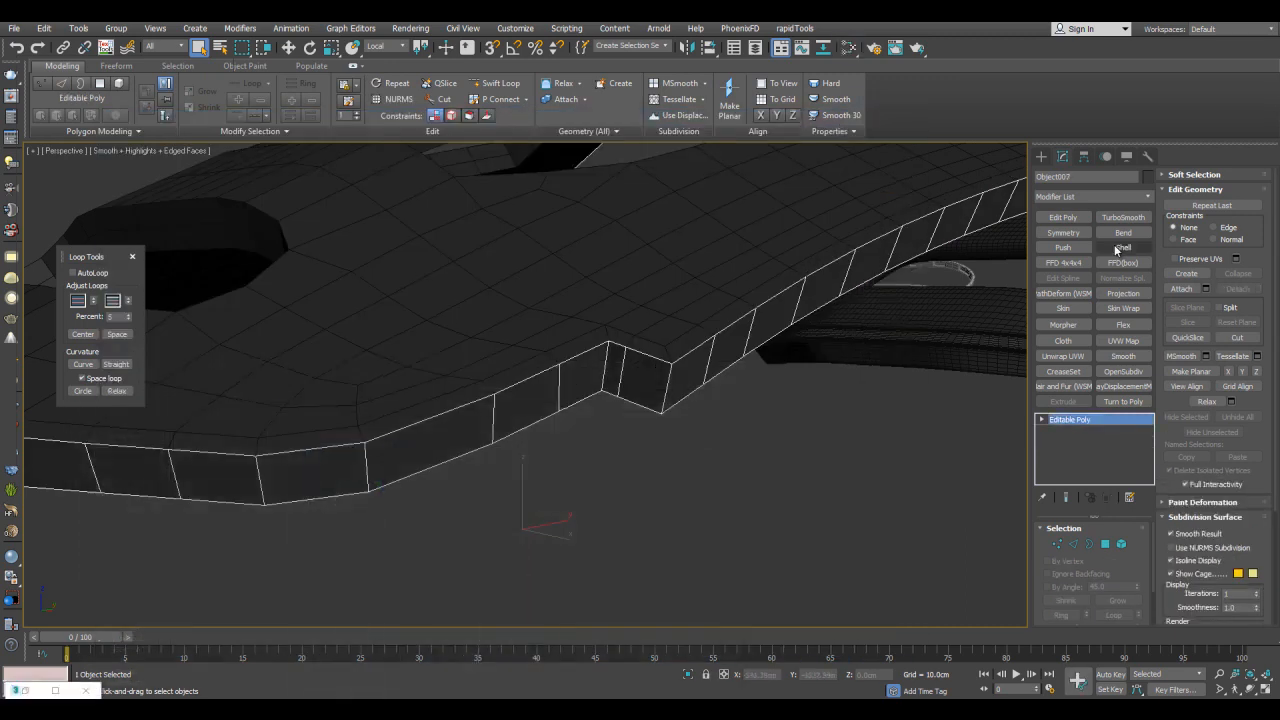
click(1124, 248)
alt+middle_drag(914, 378, 918, 388)
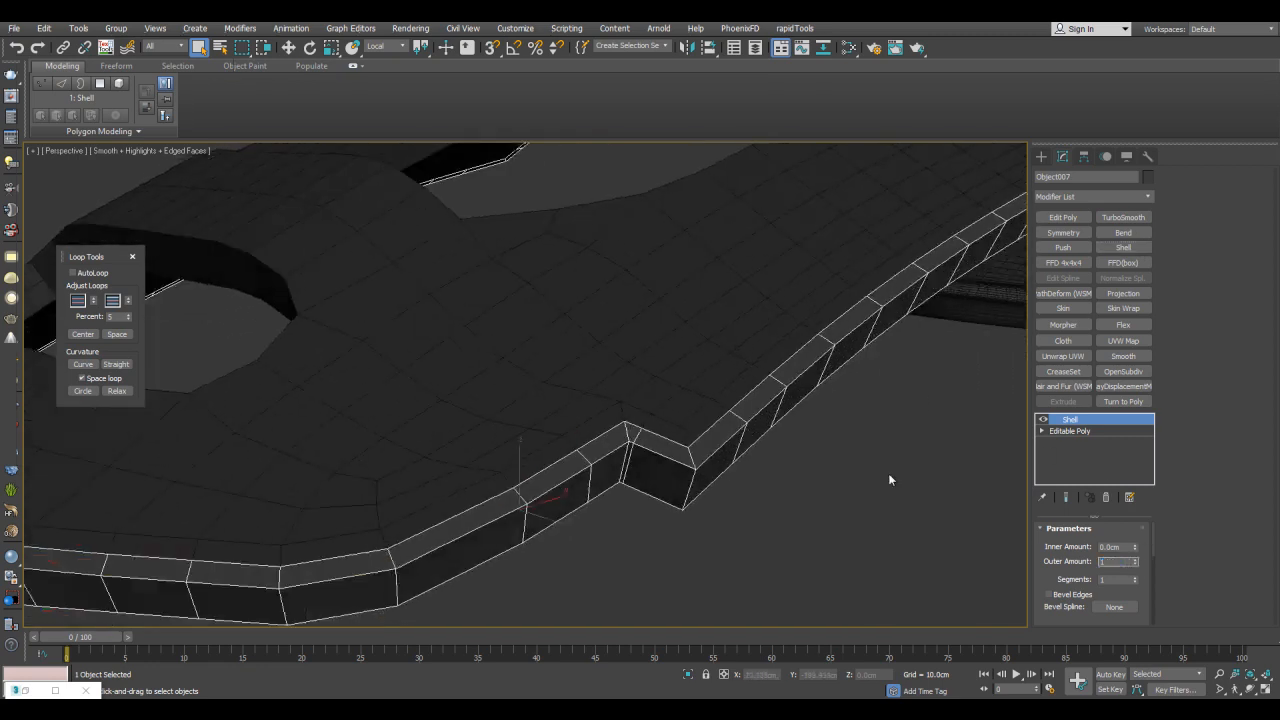
text(1)
key(Return)
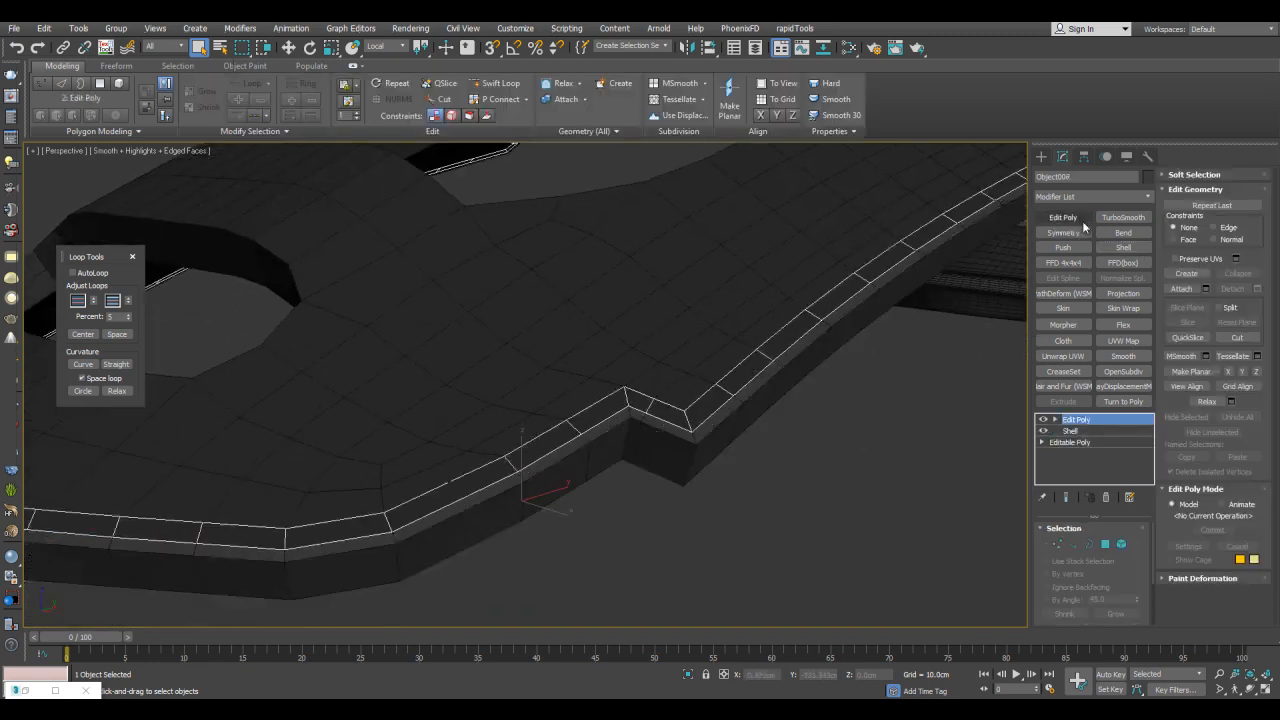
- In the outer band's Edit Poly, select the outer side polygons from the notch to the far corner and bevel them outward
middle_drag(884, 307, 670, 440)
key(4)
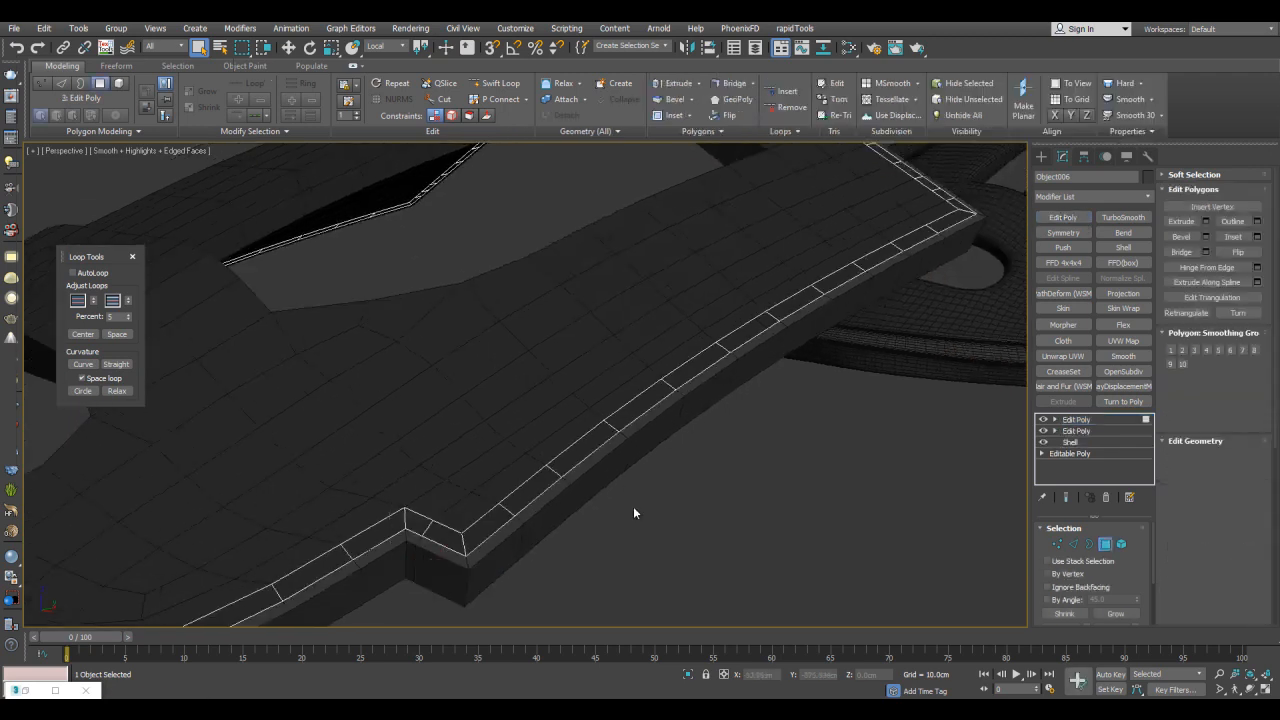
middle_drag(676, 393, 680, 405)
double_click(679, 405)
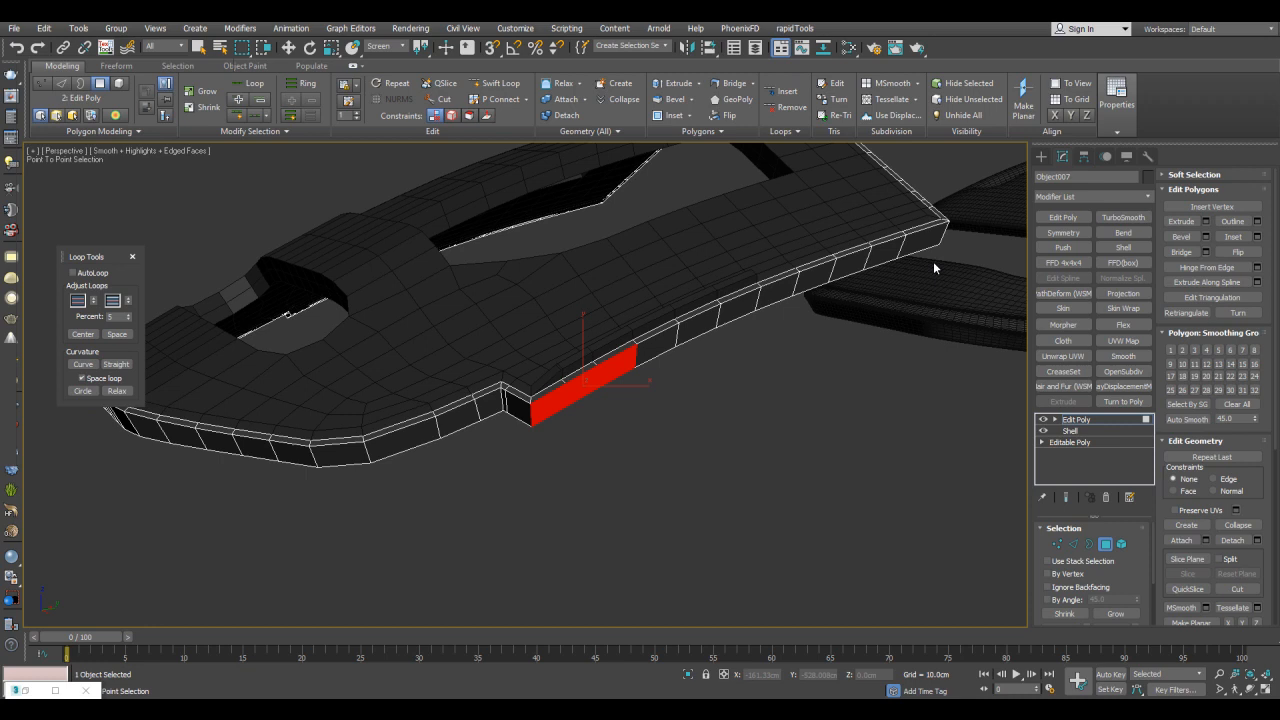
shift+click(922, 245)
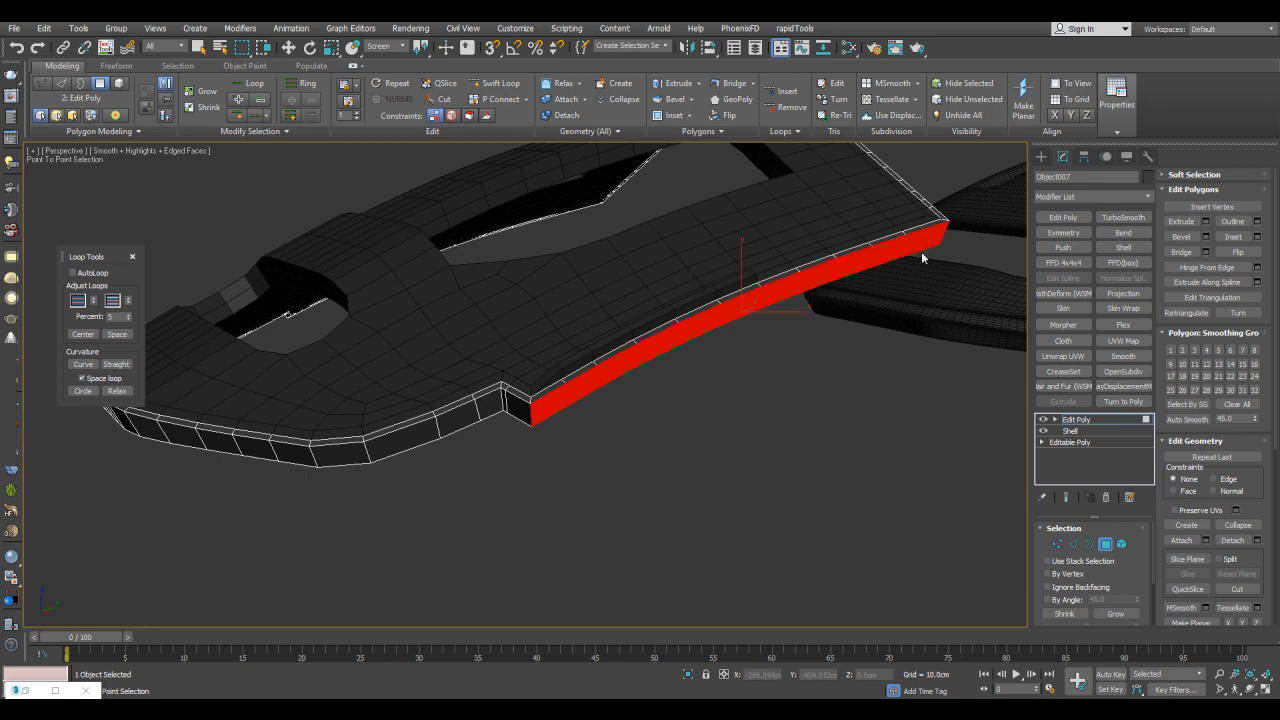
scroll(528, 400, up, 3)
middle_drag(528, 400, 745, 324)
- Select the outer side faces on the other side of the notch and bevel them outward as a group by about 3.3 cm
click(720, 338)
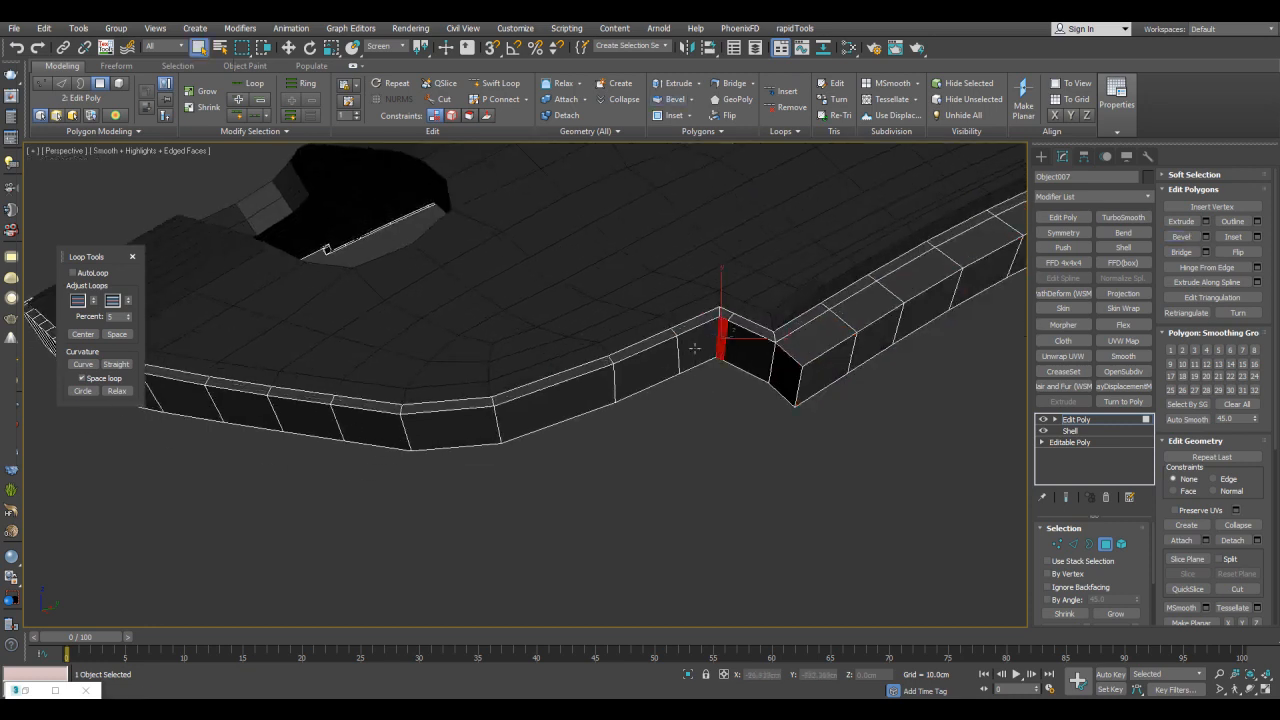
ctrl+click(666, 362)
ctrl+click(572, 397)
middle_drag(730, 375, 746, 371)
key(ctrl+shift+b)
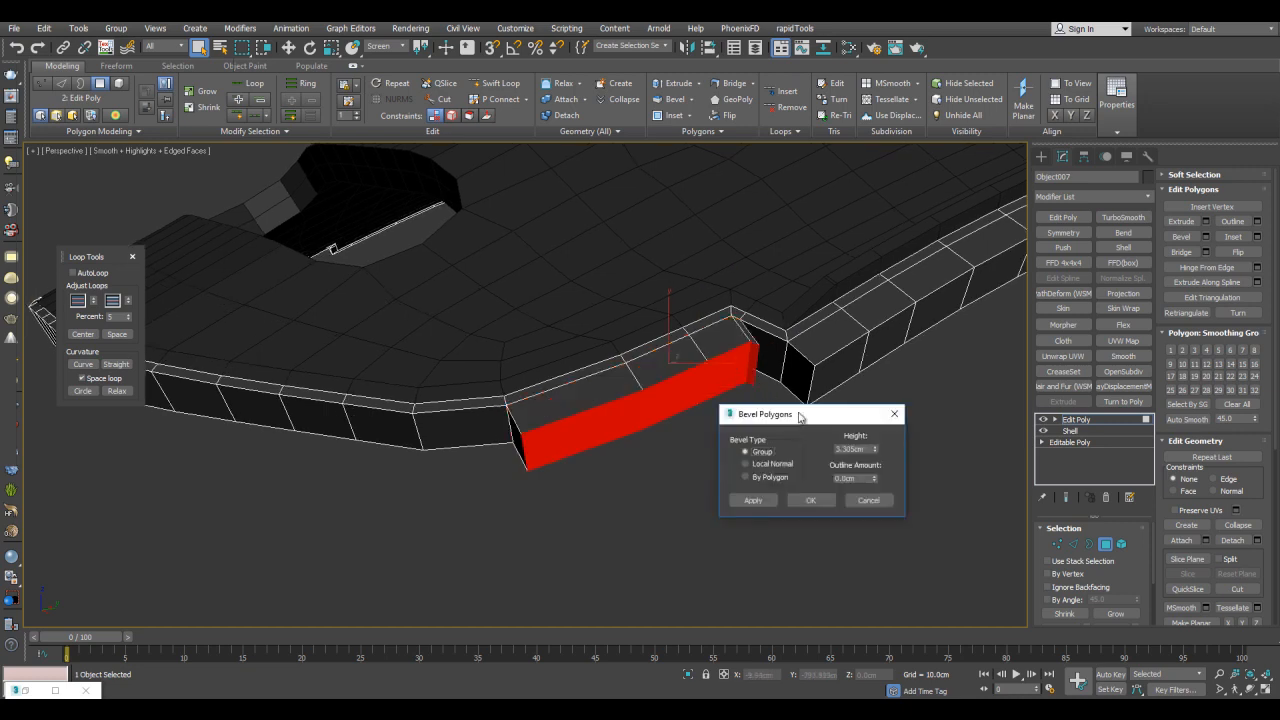
click(810, 500)
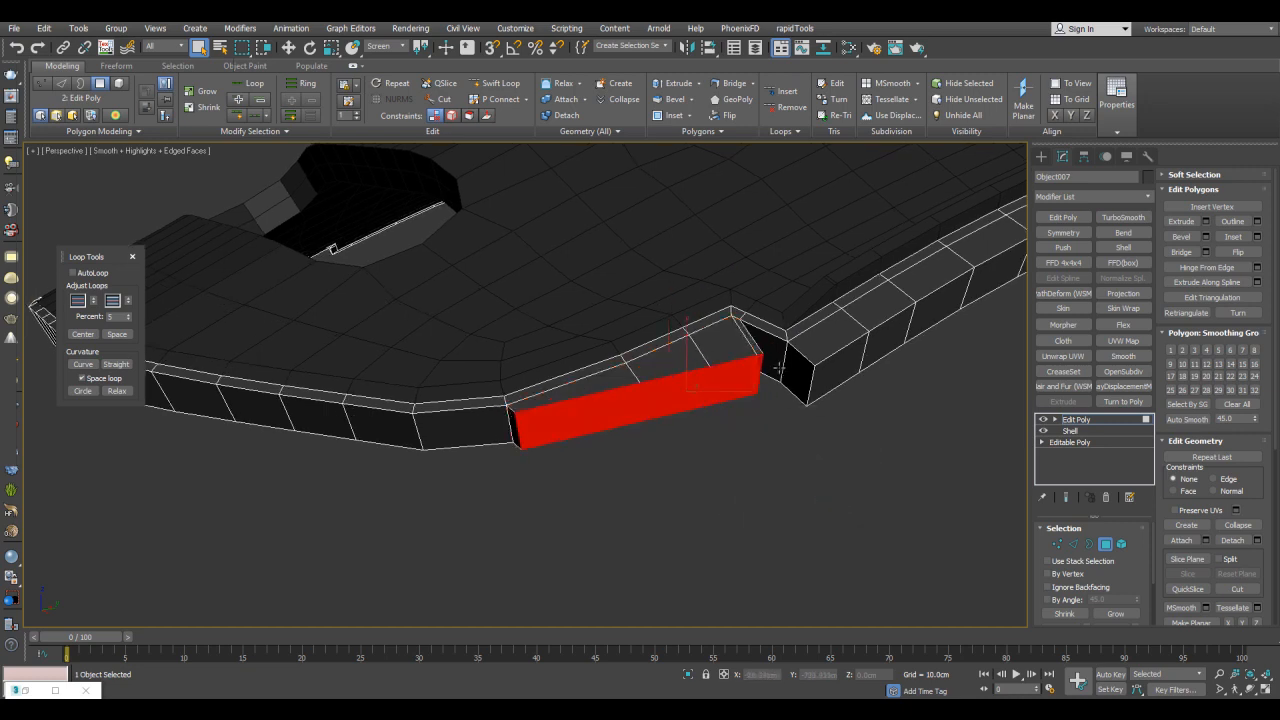
- Bevel the same outer faces once more to add a second outward section
key(ctrl+shift+b)
click(803, 503)
key(z)
scroll(800, 430, down, 3)
alt+middle_drag(800, 430, 740, 295)
- Select the end polygons of the beveled section that face the notch and delete them
key(2)
key(4)
click(710, 363)
ctrl+click(733, 321)
ctrl+click(762, 312)
key(Delete)
- Target weld the open end vertices of the beveled section onto the matching corners across the notch
key(1)
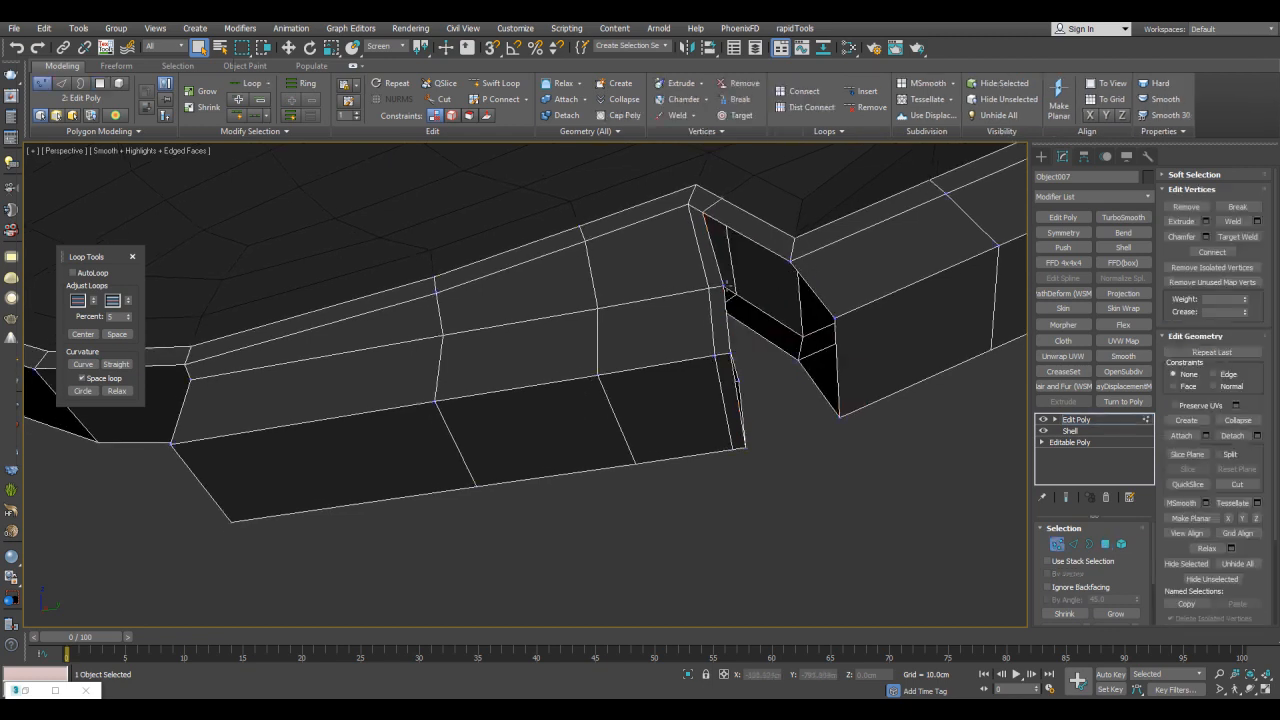
click(781, 267)
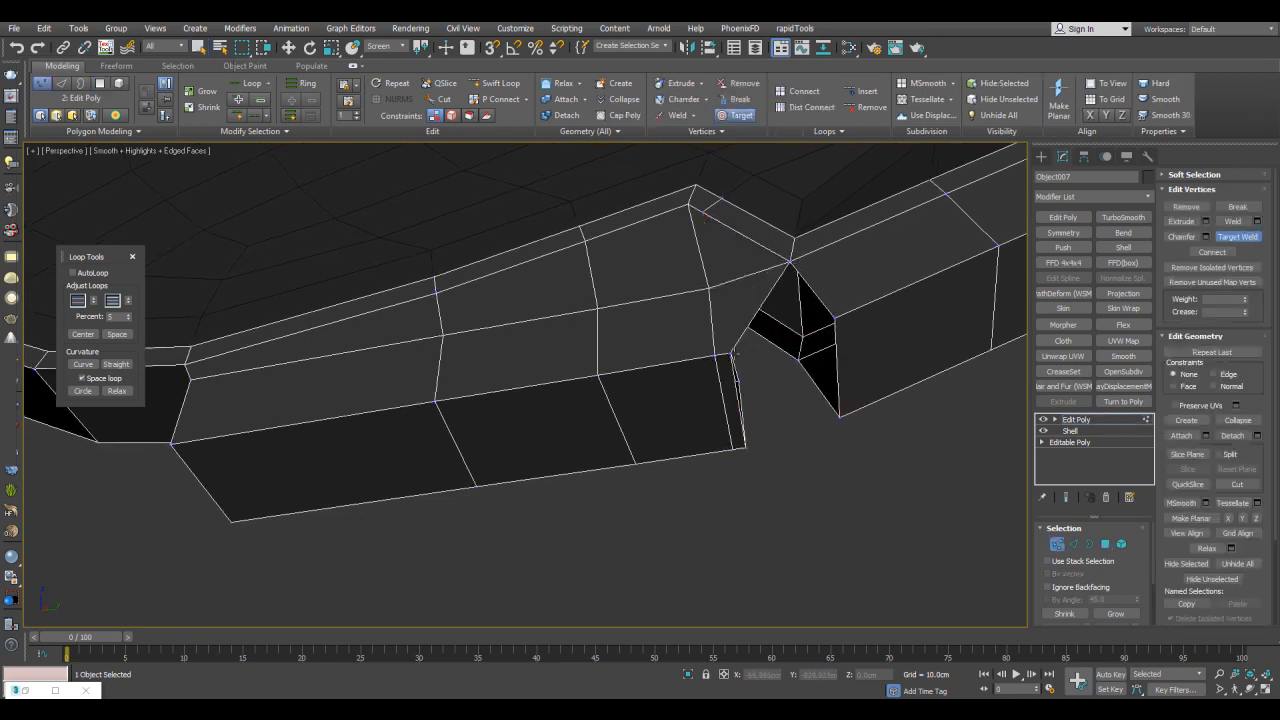
click(837, 320)
key(alt+x)
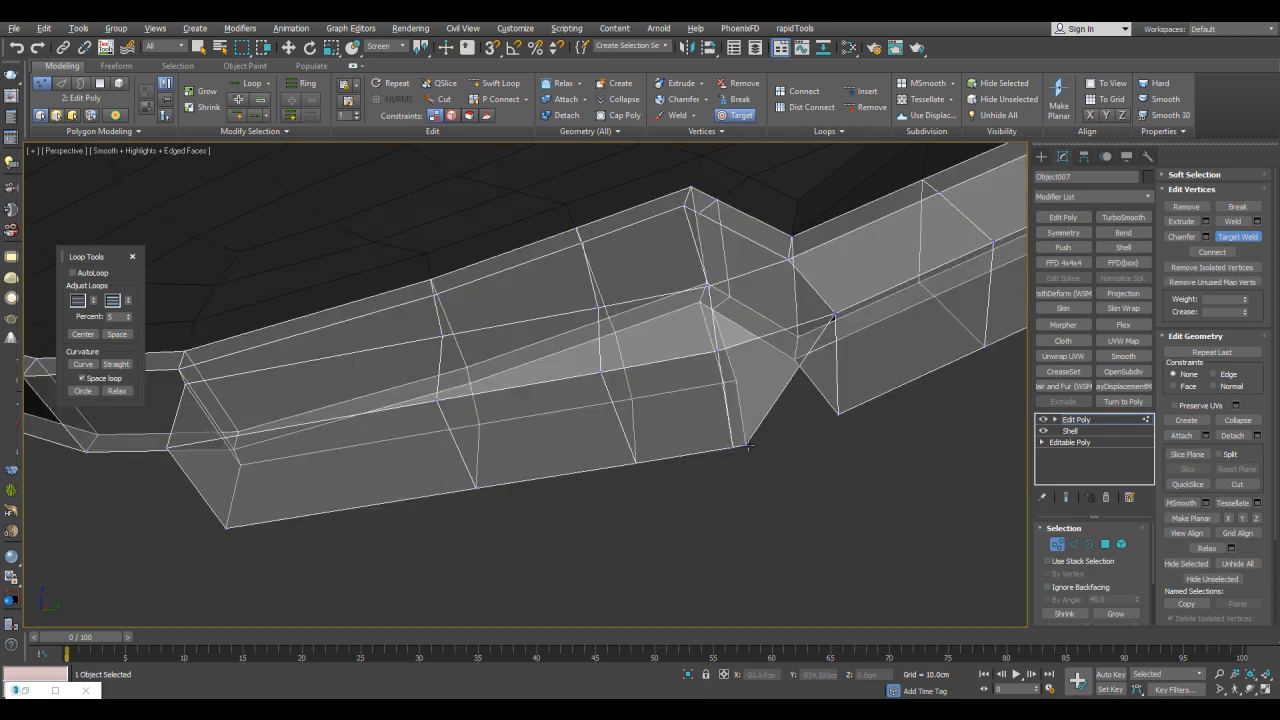
click(835, 410)
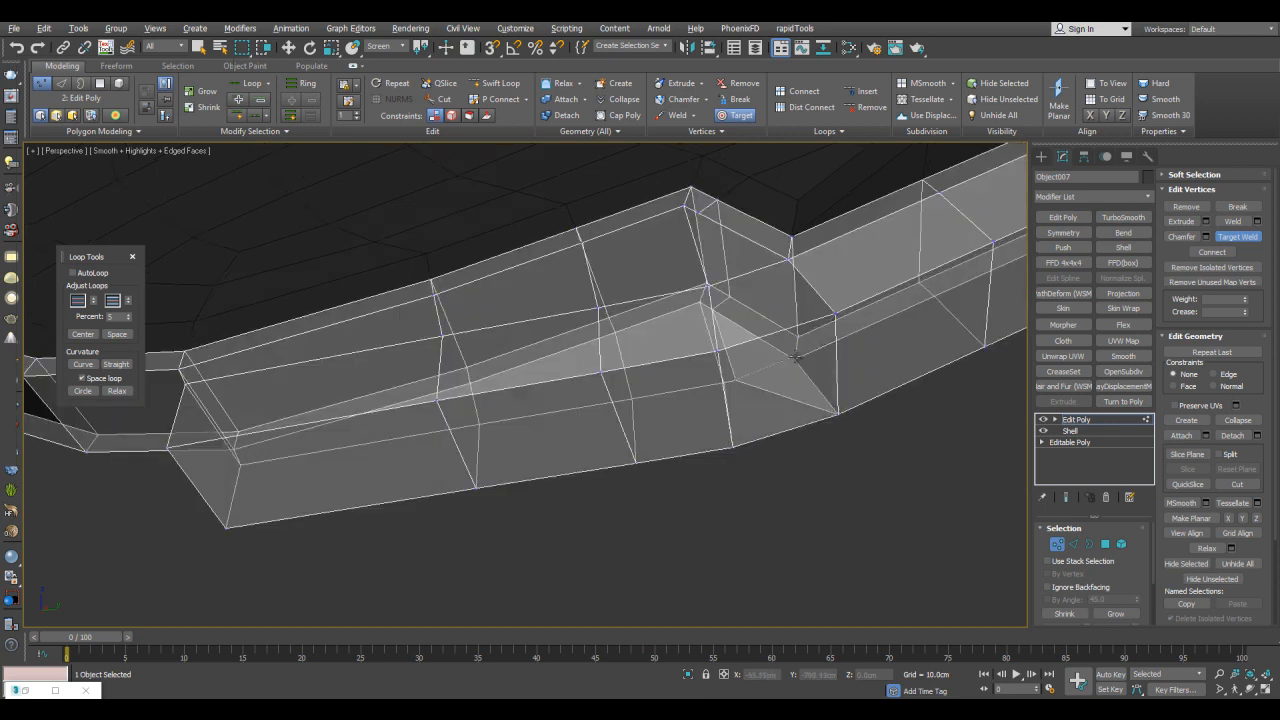
right_click(806, 346)
key(alt+x)
scroll(816, 340, down, 3)
alt+middle_drag(816, 340, 840, 341)
key(1)
click(858, 404)
click(729, 356)
- Select the vertical outer-face edge near the start of the beveled section and leave edge level
alt+middle_drag(729, 356, 904, 368)
key(2)
click(419, 440)
key(shift+f)
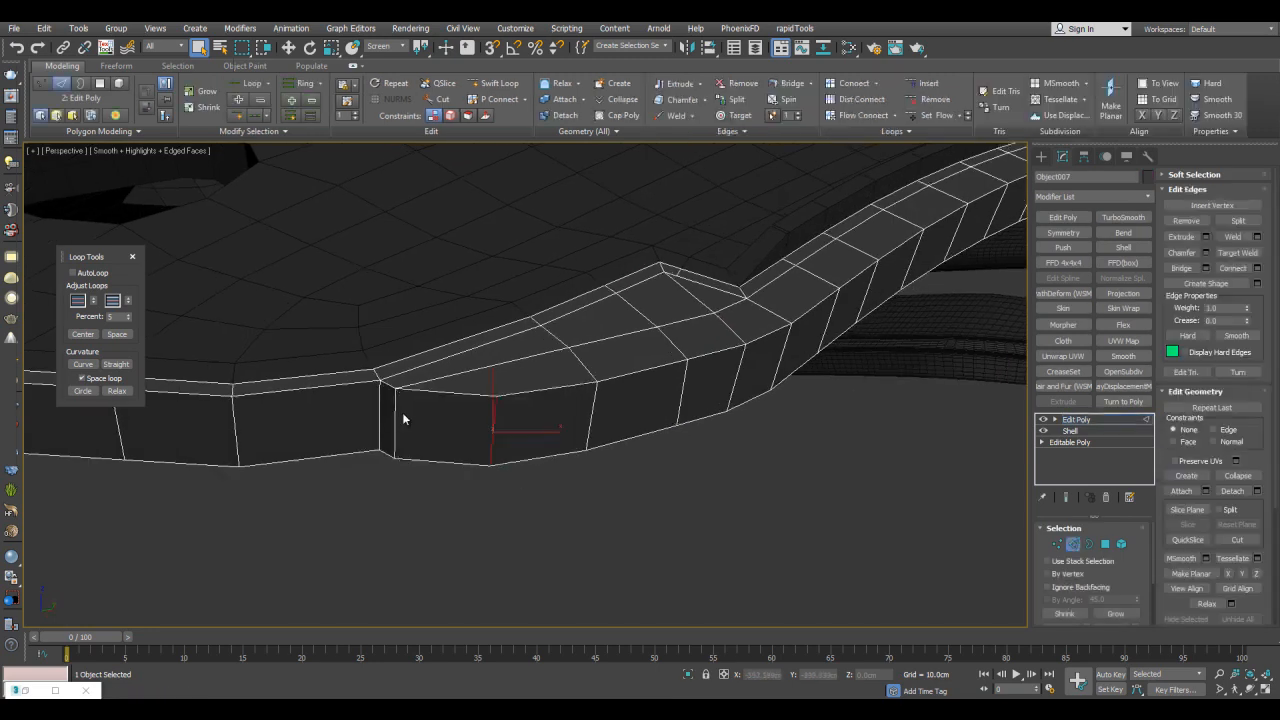
alt+middle_drag(562, 484, 1013, 298)
key(2)
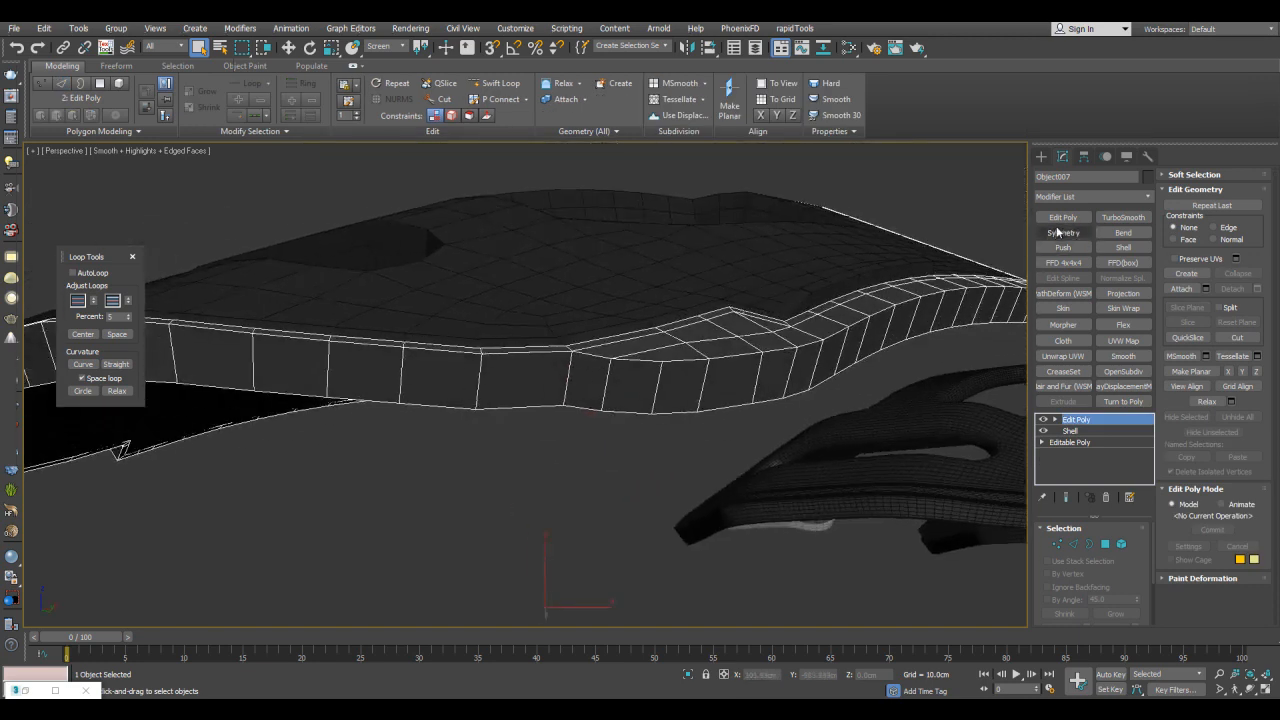
- Connect the ring of vertical outer-face edges with 2 segments and a pinch of 41
alt+middle_drag(790, 335, 774, 343)
scroll(760, 346, up, 3)
key(2)
click(722, 358)
key(alt+r)
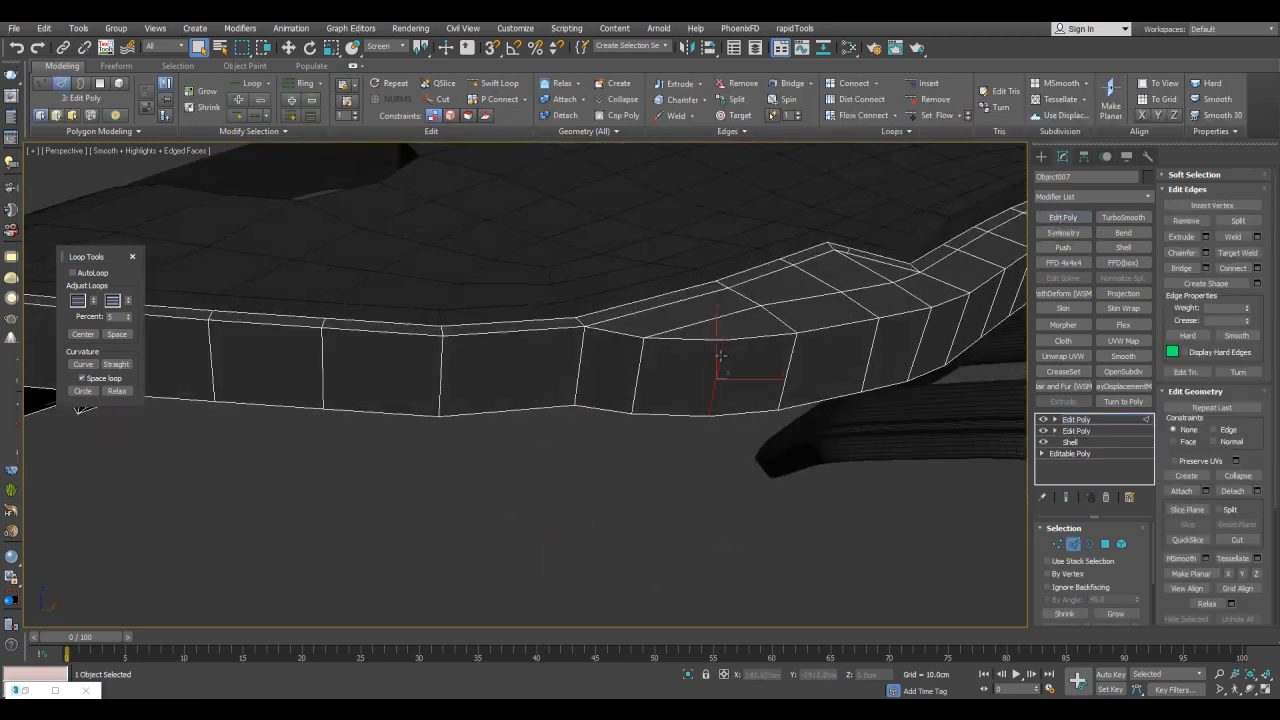
key(ctrl+shift+e)
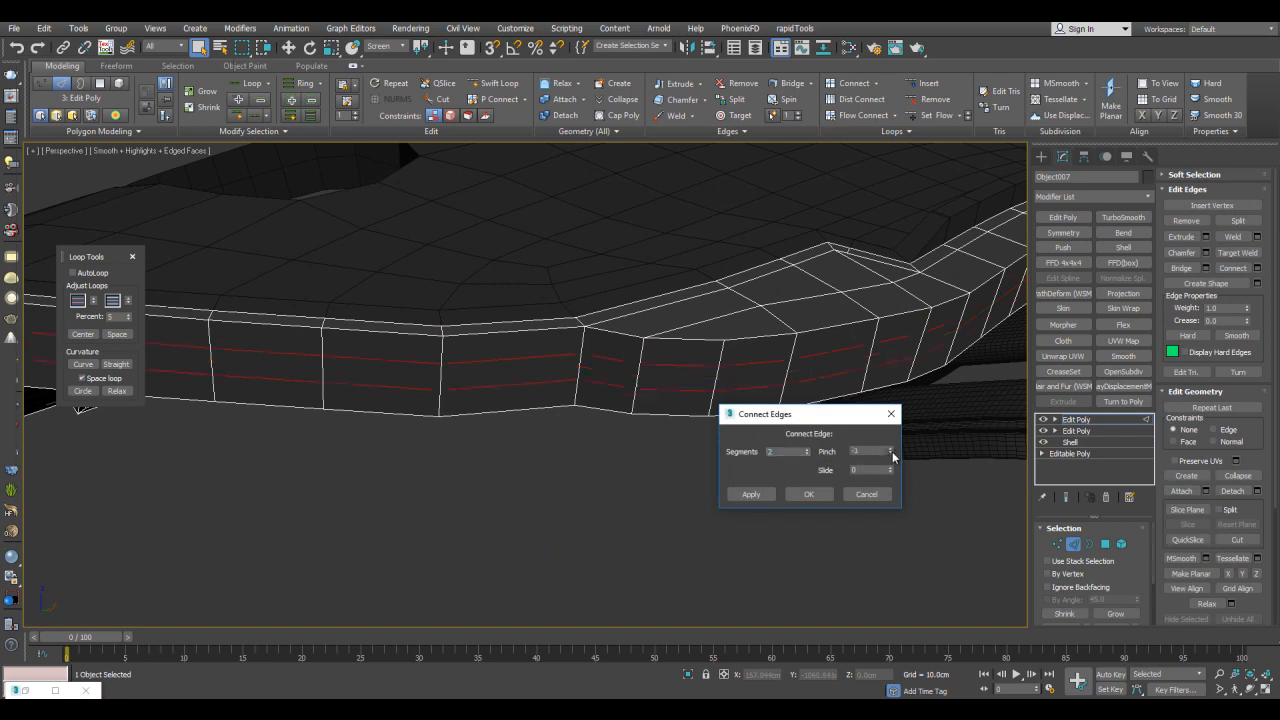
click(872, 498)
alt+middle_drag(692, 312, 746, 319)
alt+middle_drag(557, 342, 714, 344)
key(alt+r)
key(ctrl+shift+e)
mouse_move(818, 303)
alt+middle_down()
mouse_move(846, 271)
mouse_move(824, 286)
alt+middle_up()
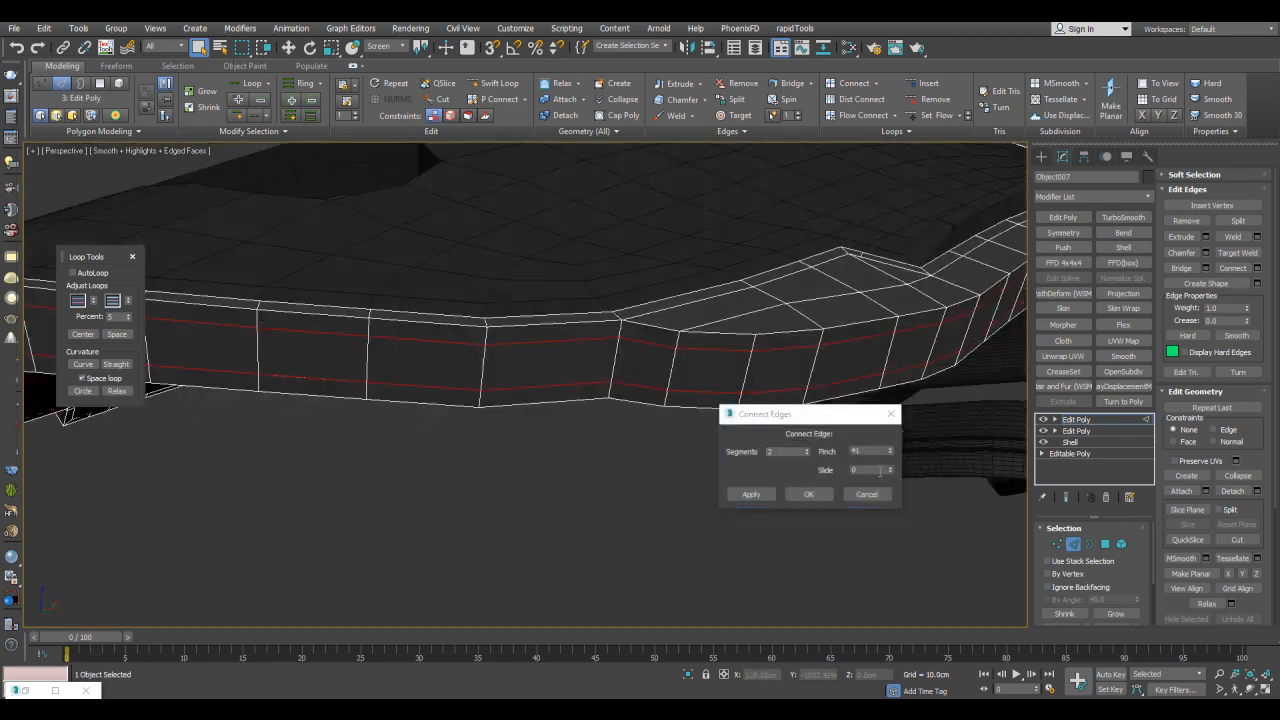
click(811, 496)
- Select the three middle-row polygons around the bend in the outer face and bevel them
alt+middle_drag(760, 425, 766, 420)
key(4)
click(703, 366)
ctrl+click(664, 362)
ctrl+click(577, 360)
ctrl+click(437, 362)
alt+middle_drag(437, 362, 558, 399)
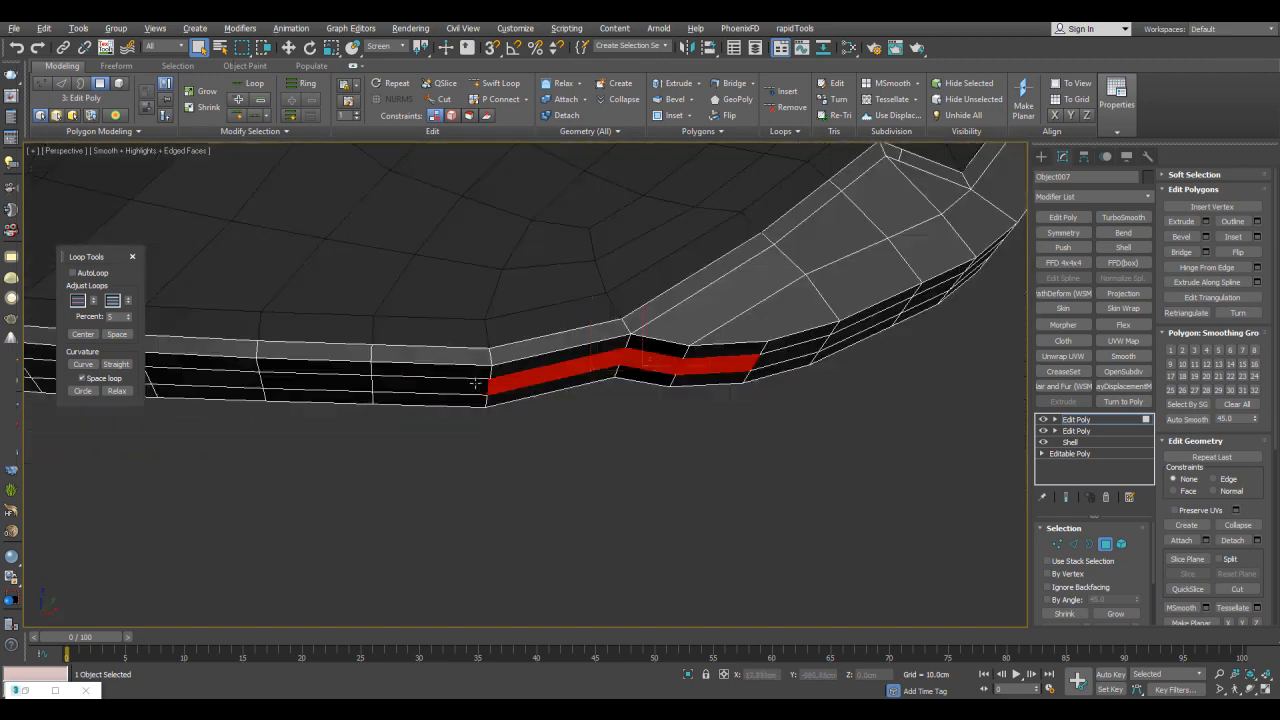
alt+click(477, 385)
alt+middle_drag(477, 385, 505, 368)
click(1206, 237)
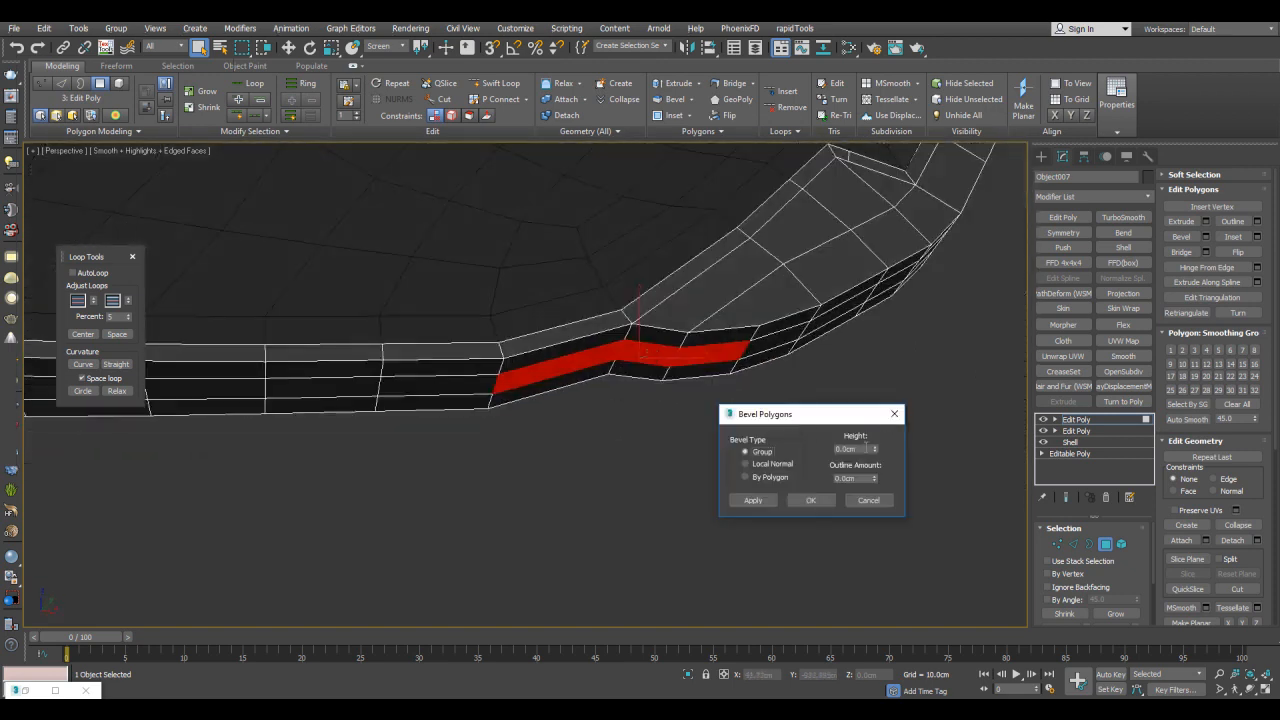
click(832, 500)
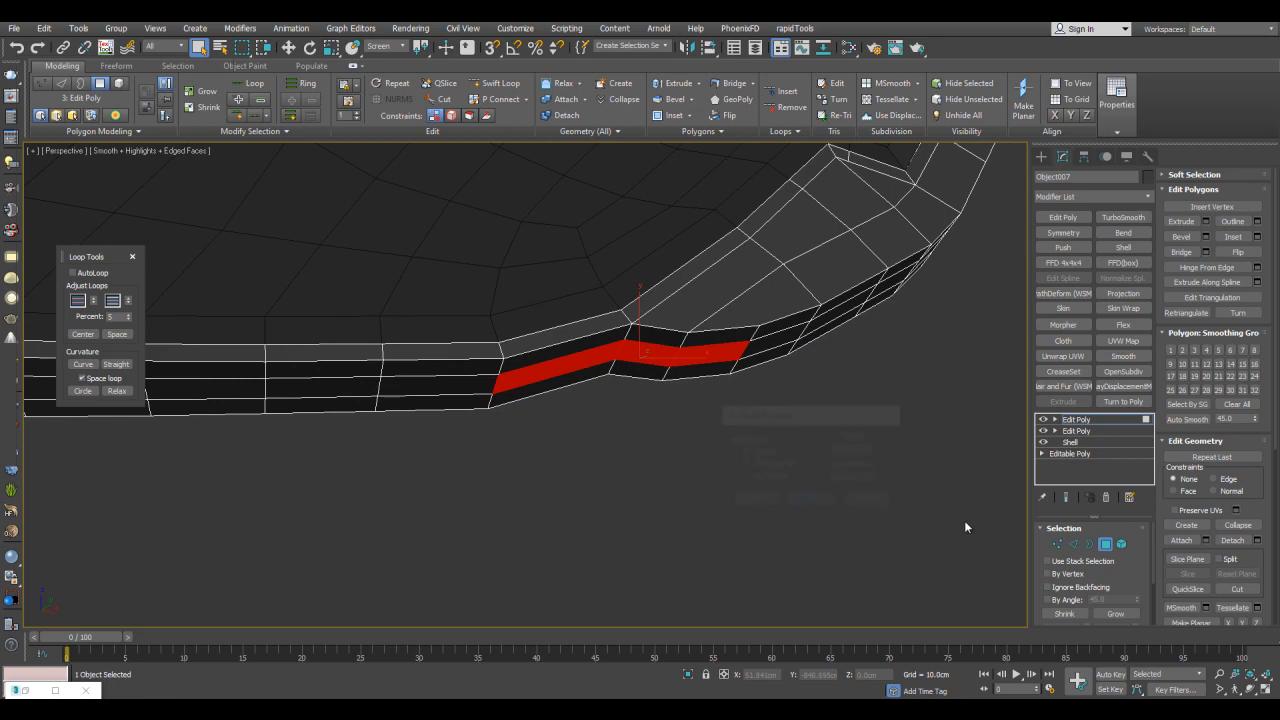
- Convert the beveled polygons to an edge selection and straighten those edges across the bend with Loop Tools
click(1075, 548)
alt+middle_drag(877, 355, 619, 338)
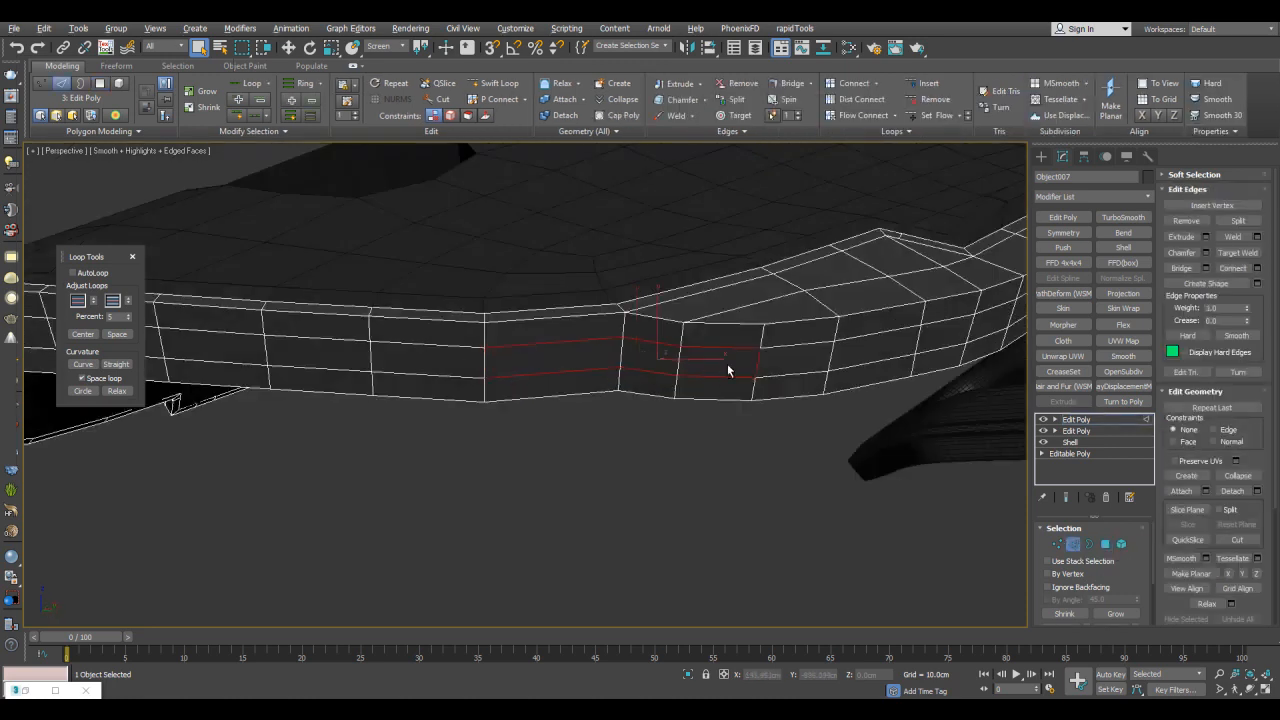
alt+middle_drag(771, 369, 93, 394)
click(117, 369)
- Select the vertices around the straightened section, leave vertex level and deselect the strip
alt+middle_drag(590, 385, 703, 371)
key(1)
drag(437, 252, 803, 464)
middle_drag(886, 384, 888, 392)
key(1)
click(877, 444)
mouse_move(877, 444)
alt+middle_down()
mouse_move(880, 359)
mouse_move(894, 432)
mouse_move(868, 448)
alt+middle_up()
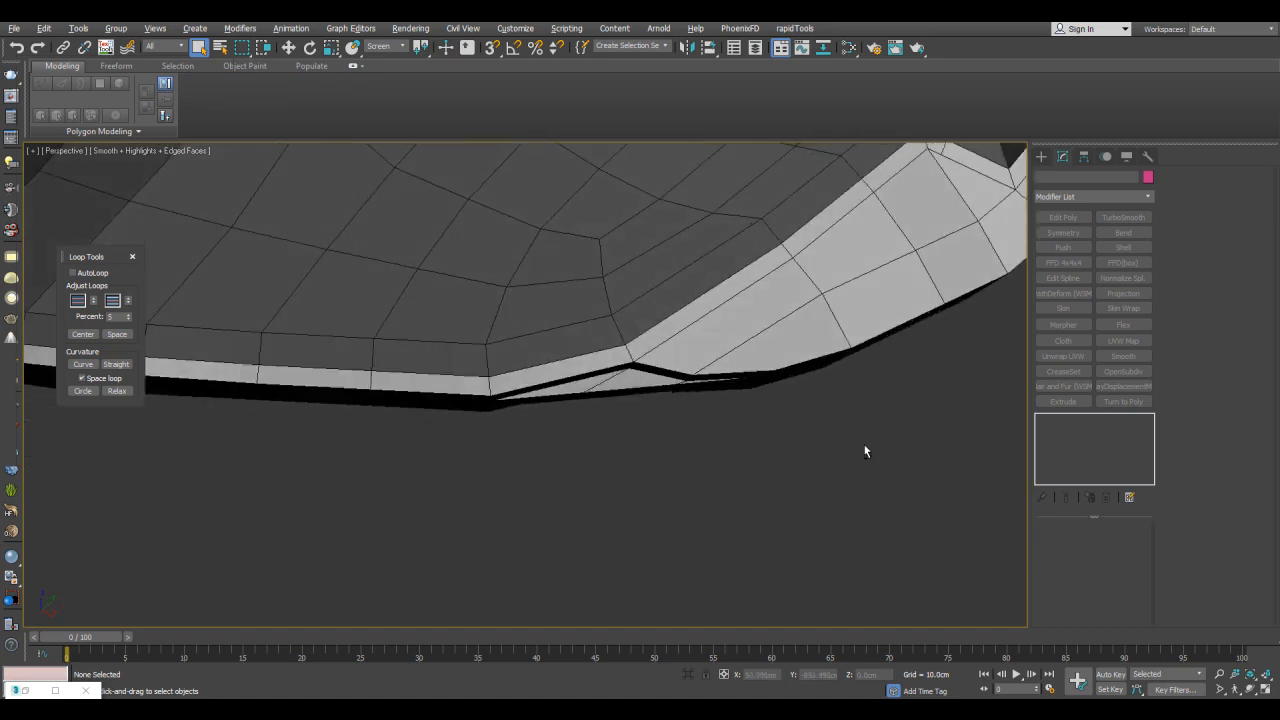
- Reselect the trim strip and move the middle vertices of the straightened section outward into a protruding tip
click(808, 339)
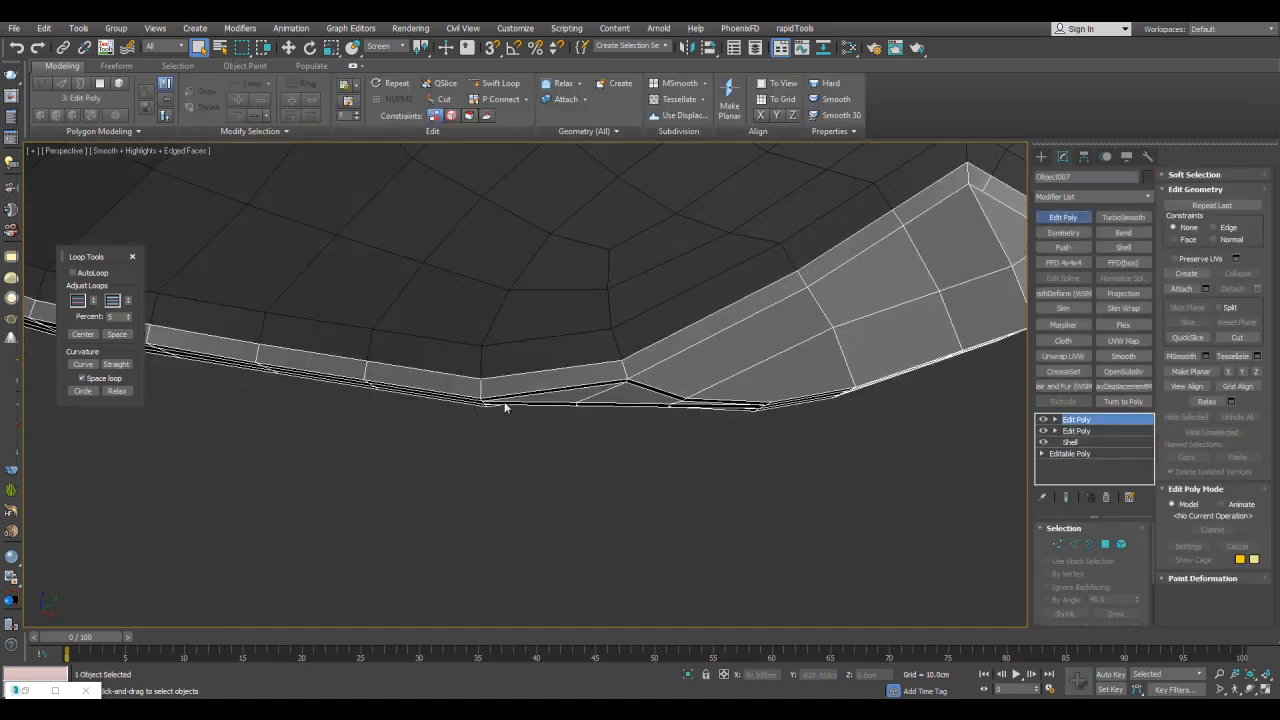
scroll(590, 382, up, 3)
key(1)
alt+middle_drag(595, 440, 672, 419)
scroll(672, 415, down, 2)
key(w)
drag(621, 373, 613, 426)
alt+middle_drag(613, 434, 794, 343)
scroll(794, 343, up, 3)
key(1)
scroll(660, 351, up, 2)
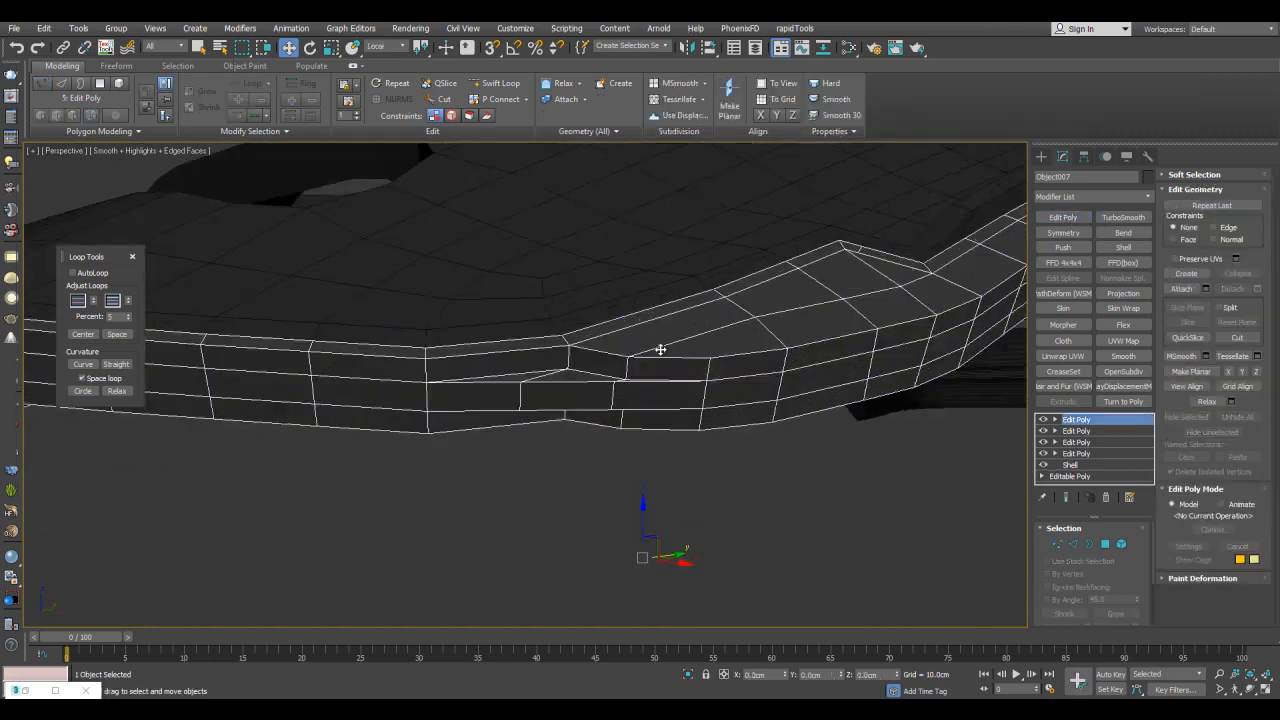
key(1)
alt+middle_drag(629, 346, 614, 418)
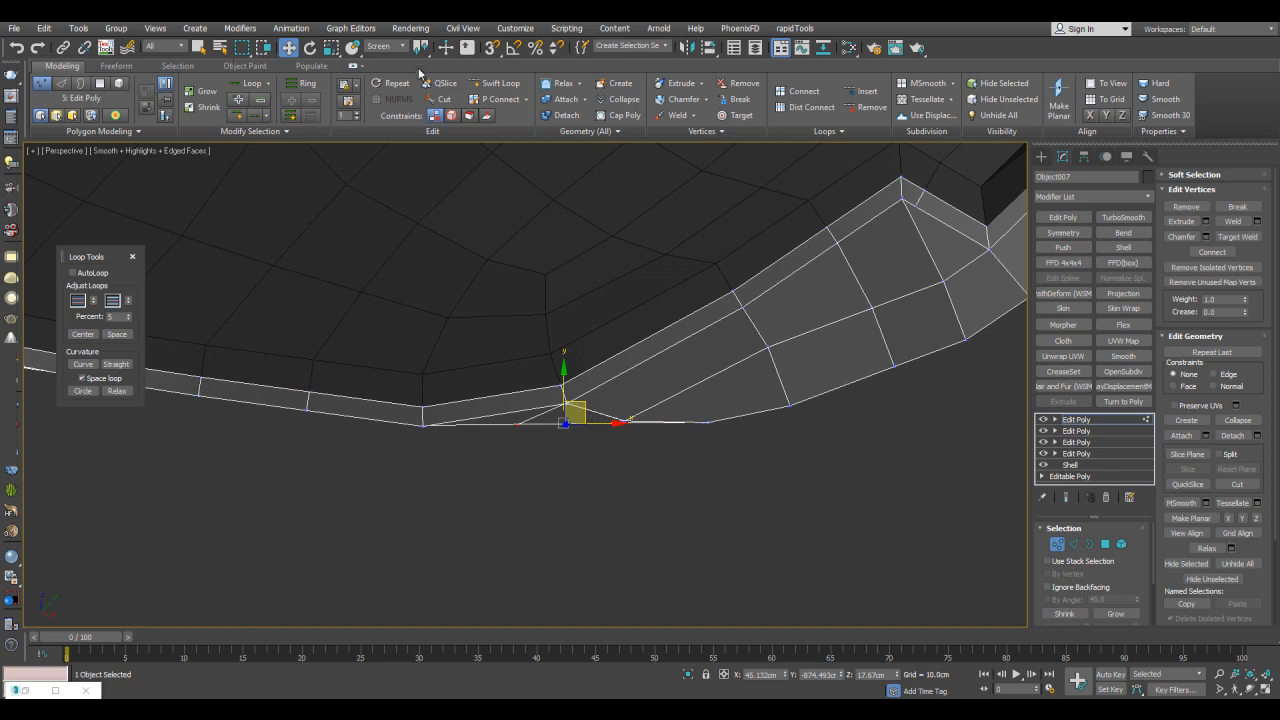
shift+drag(586, 399, 589, 428)
alt+middle_drag(617, 432, 663, 416)
- Slide the vertices on one side of the protruding tip along their edges to narrow it
key(q)
click(671, 371)
scroll(743, 378, up, 2)
key(w)
key(shift+x)
drag(650, 479, 592, 478)
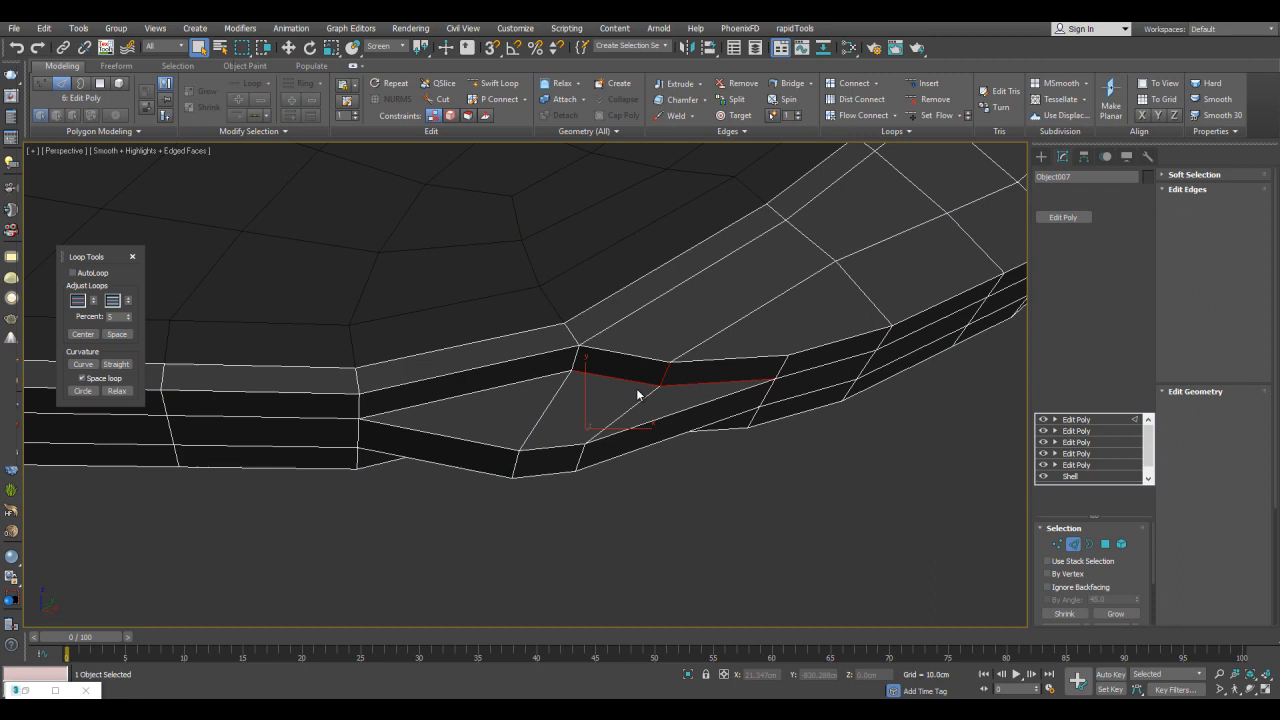
- Bevel the wall and ledge polygons behind the protruding tip and straighten their side edges into a sloping ramp
key(4)
click(566, 394)
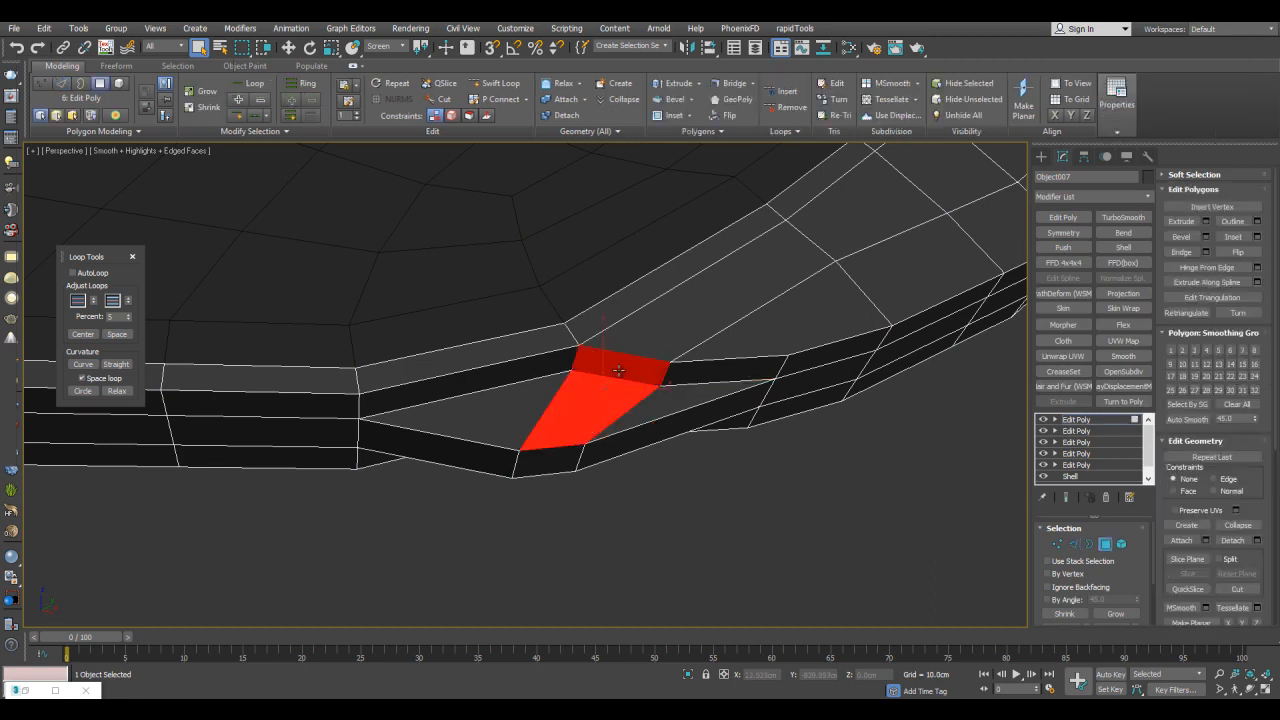
click(826, 505)
ctrl+click(1073, 544)
alt+middle_drag(663, 362, 723, 366)
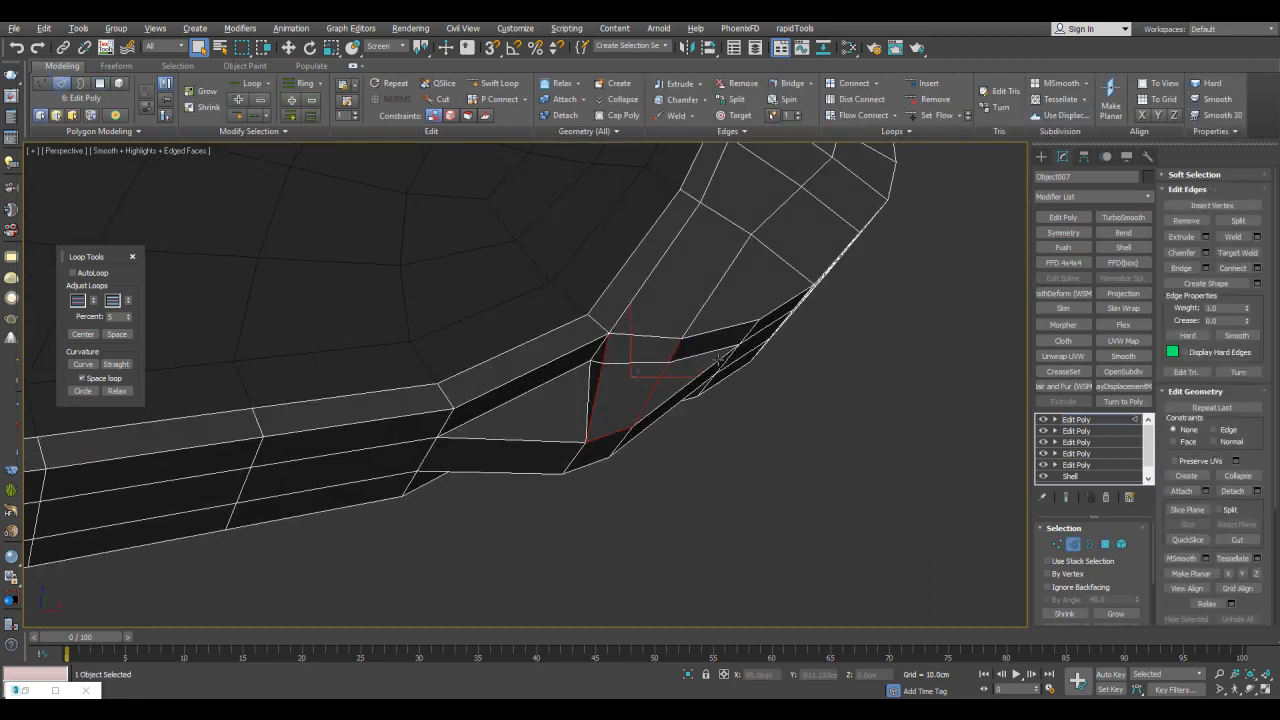
- Connect the ring of edges running across the ramp with two segments
key(1)
alt+middle_drag(746, 530, 646, 400)
key(2)
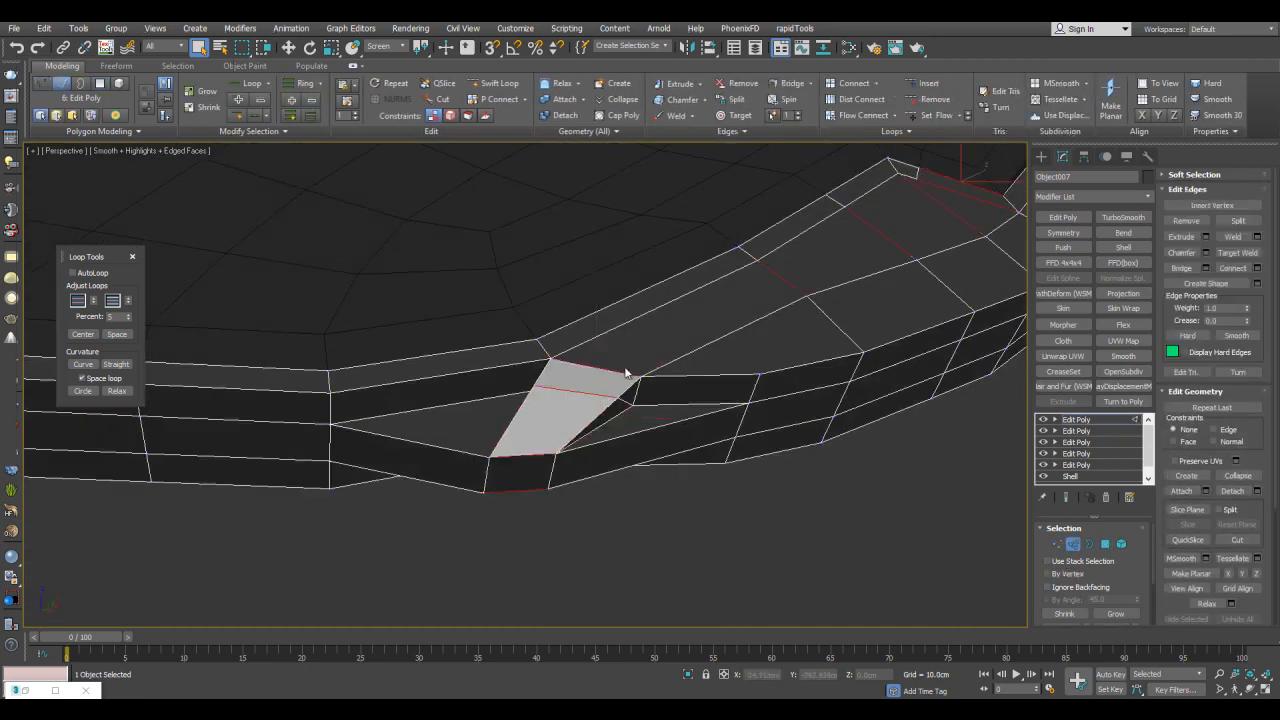
key(ctrl+shift+e)
click(810, 494)
- Insert an edge loop with Swift Loop across the strip's top face just behind the ramp
alt+middle_drag(700, 440, 600, 462)
scroll(590, 442, up, 2)
click(642, 347)
key(w)
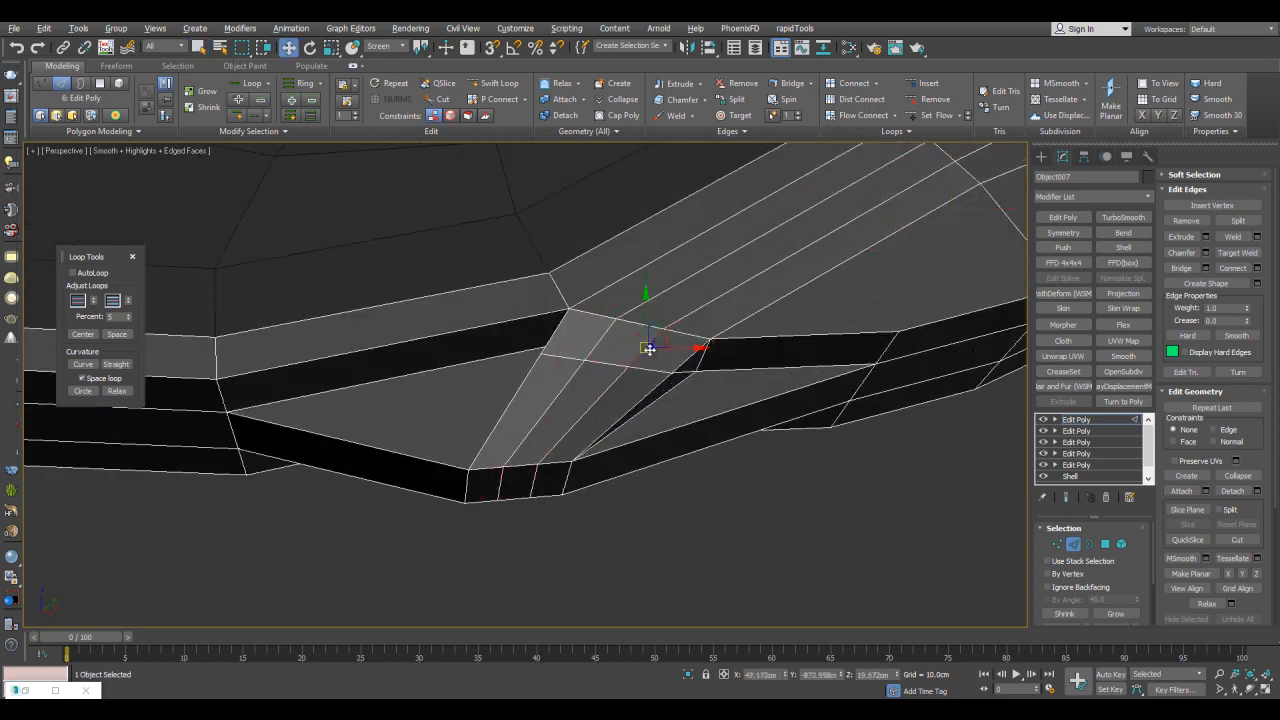
middle_drag(767, 300, 652, 345)
scroll(730, 324, down, 2)
key(alt+1)
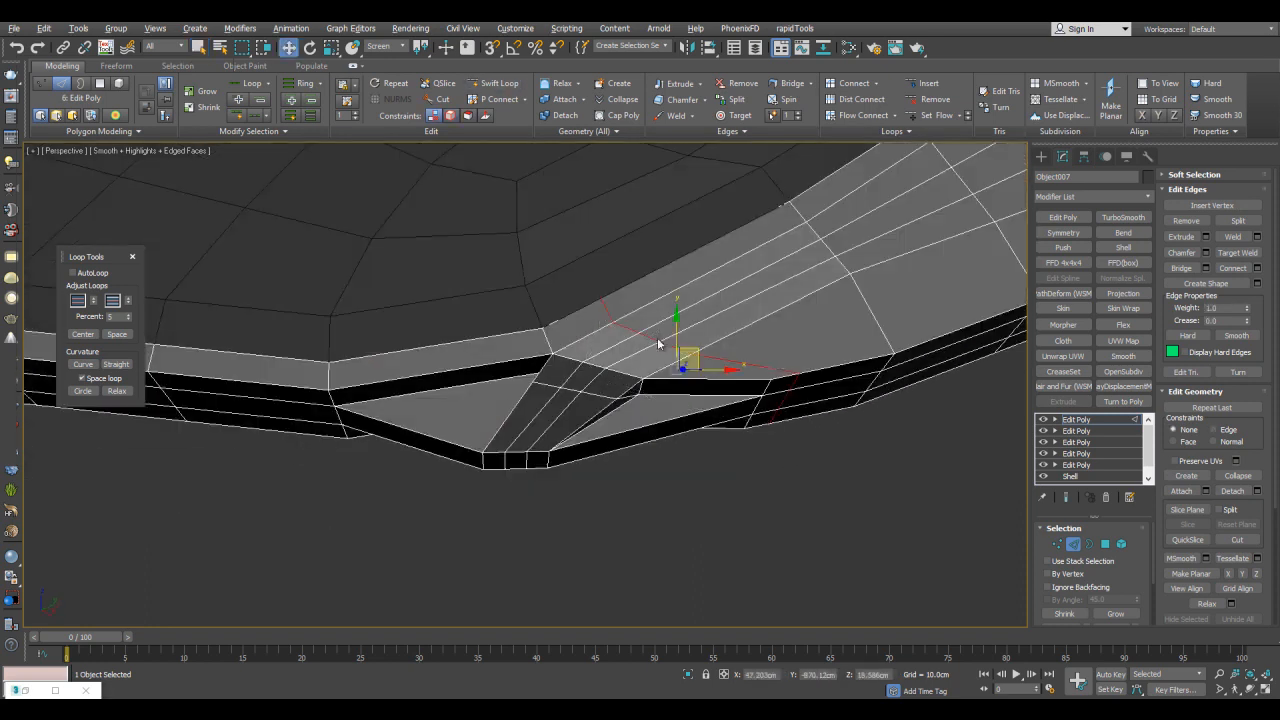
click(657, 339)
right_click(657, 339)
key(q)
- Insert another edge loop along the front face of the protruding tip, just below its upper edge
alt+middle_drag(800, 524, 803, 485)
alt+middle_drag(777, 434, 632, 368)
scroll(643, 399, up, 1)
key(alt+1)
click(609, 422)
right_click(609, 422)
key(q)
- Select the middle row of polygons down the ramp and bevel it inward about -0.39 cm to form a groove
key(4)
alt+middle_drag(572, 441, 571, 462)
click(569, 430)
ctrl+click(607, 378)
ctrl+click(657, 318)
ctrl+click(700, 291)
alt+middle_drag(700, 291, 717, 306)
scroll(725, 306, up, 2)
key(ctrl+shift+b)
drag(874, 452, 876, 477)
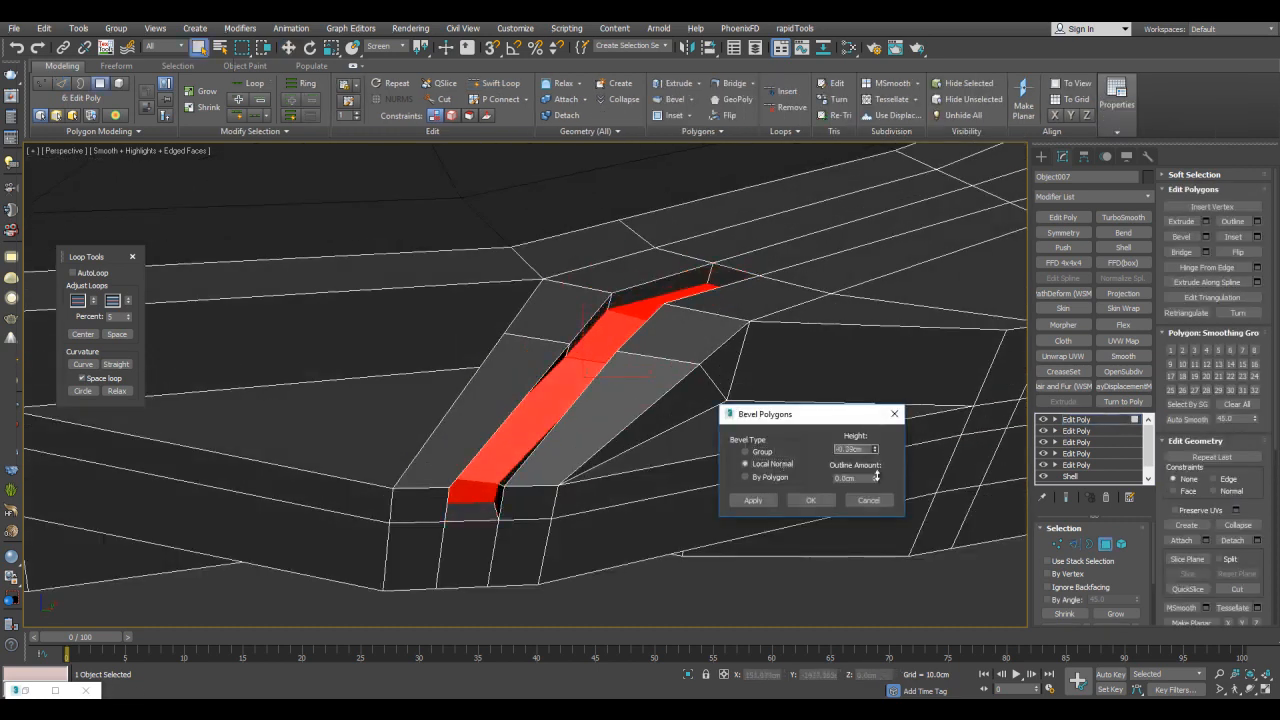
click(763, 456)
click(808, 500)
key(4)
- Apply TurboSmooth to the trim strip and review the smoothed shape with edged faces switched off and on
scroll(970, 350, down, 2)
click(1080, 238)
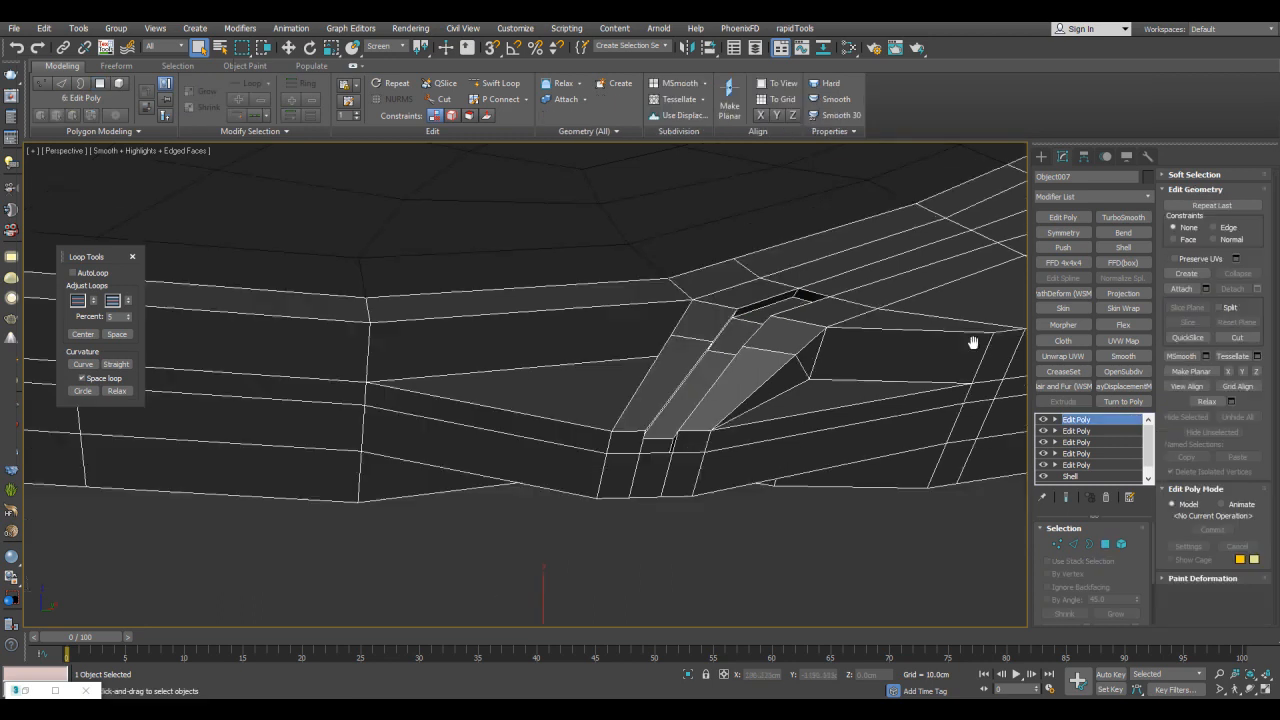
click(1123, 217)
scroll(700, 400, down, 3)
click(872, 434)
key(F4)
middle_drag(827, 438, 846, 448)
key(F4)
scroll(748, 283, up, 3)
scroll(726, 297, down, 2)
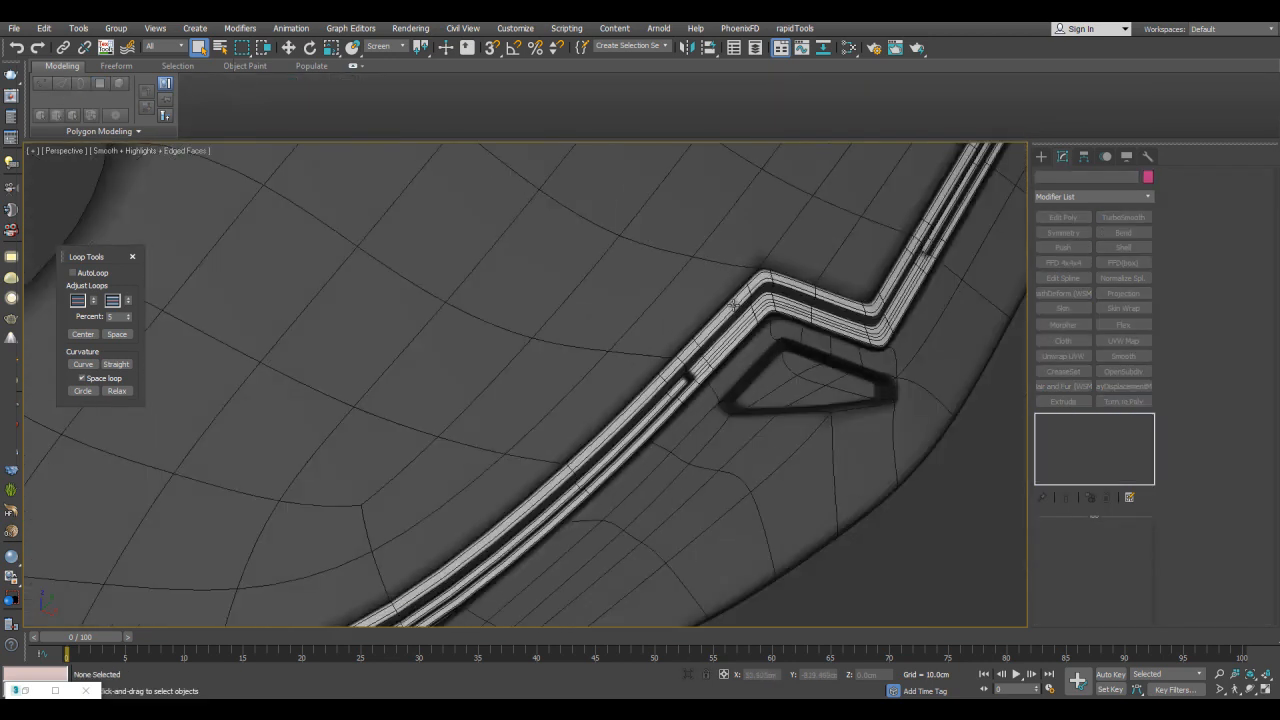
- Select the trim pieces around the panel's notch and make them see-through
scroll(736, 302, down, 2)
click(714, 254)
mouse_move(757, 246)
alt+middle_down()
mouse_move(800, 257)
mouse_move(779, 284)
alt+middle_up()
click(729, 372)
ctrl+click(718, 420)
key(alt+x)
- Select the inner panel and add an Edit Poly modifier beneath the CreaseSet in its stack
click(688, 299)
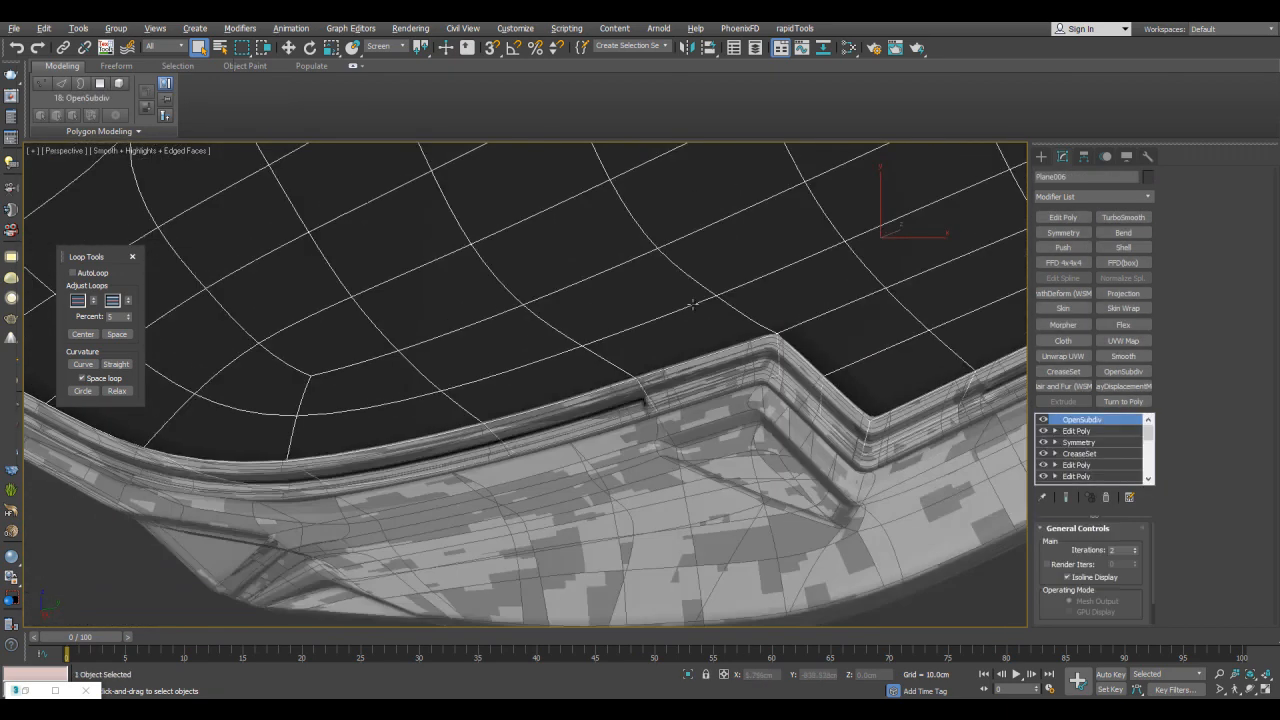
click(1080, 453)
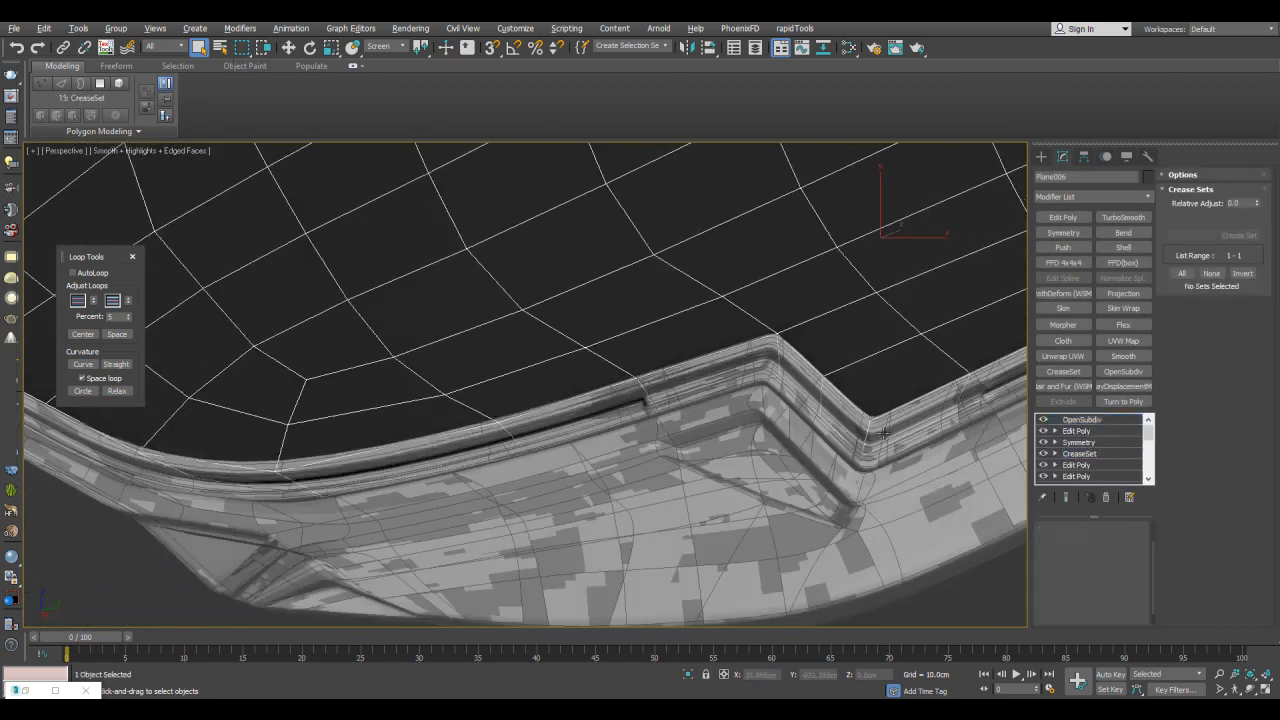
click(1083, 465)
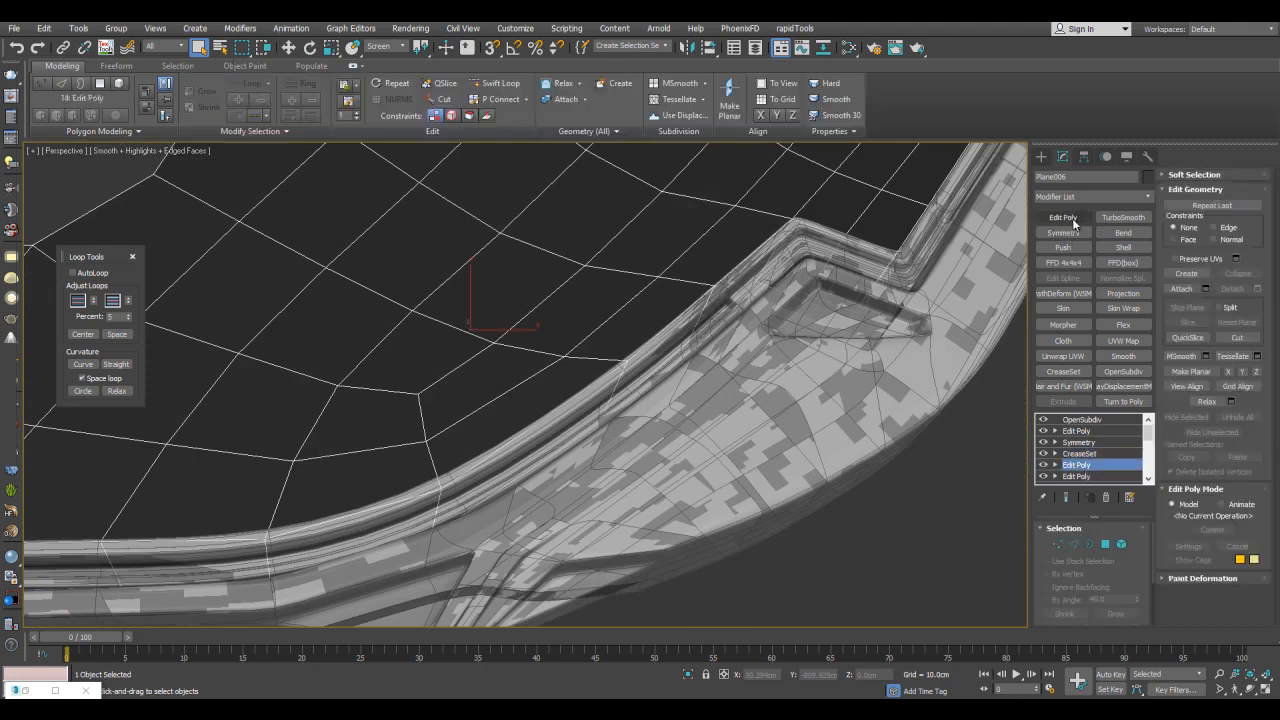
alt+middle_drag(821, 370, 708, 380)
- Insert an edge loop on the inner panel through the short side of the notch
key(alt+1)
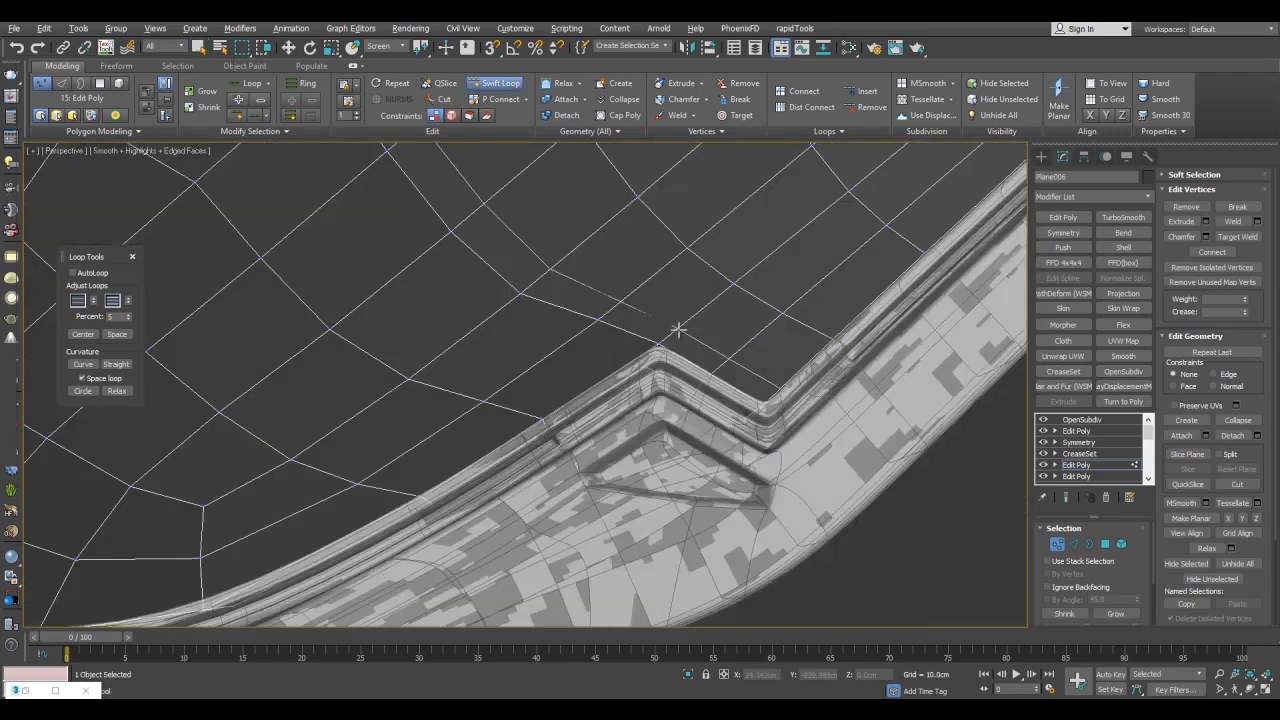
click(679, 327)
right_click(660, 301)
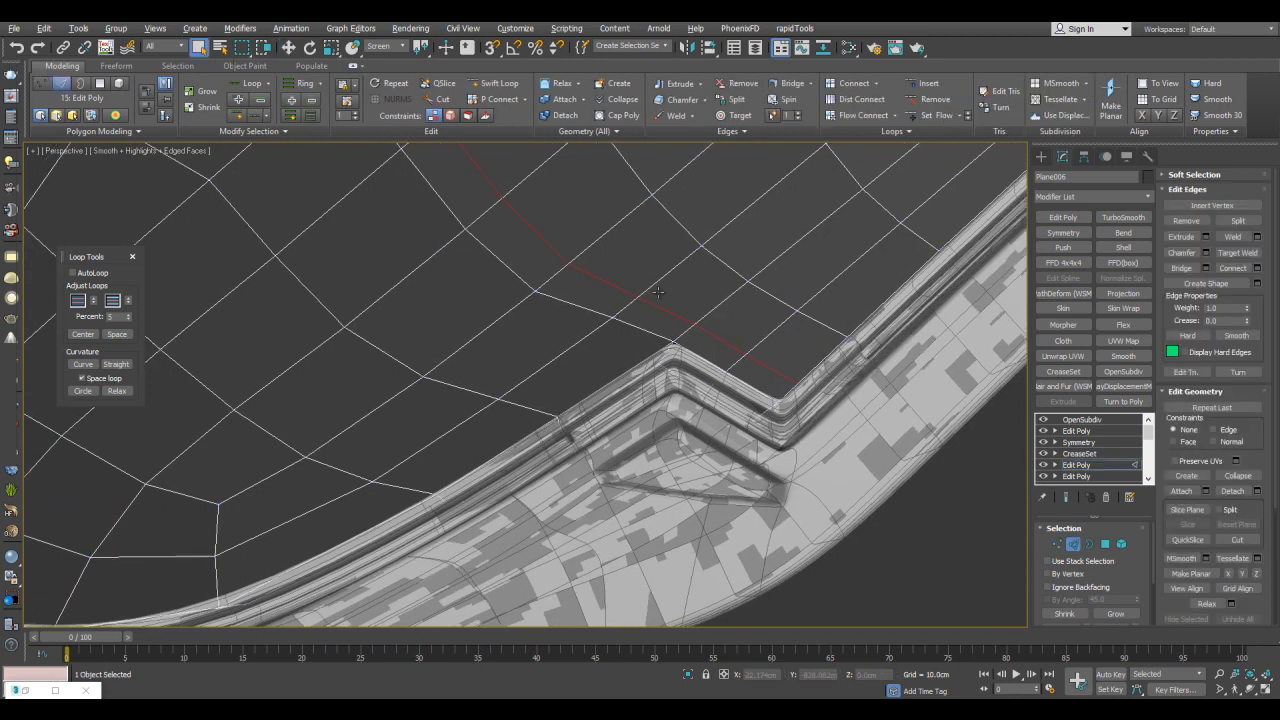
- Select the panel edges running alongside the trim at the notch and slide them with the Edge constraint
ctrl+click(598, 332)
middle_drag(596, 368, 655, 353)
ctrl+click(587, 384)
key(w)
key(shift+x)
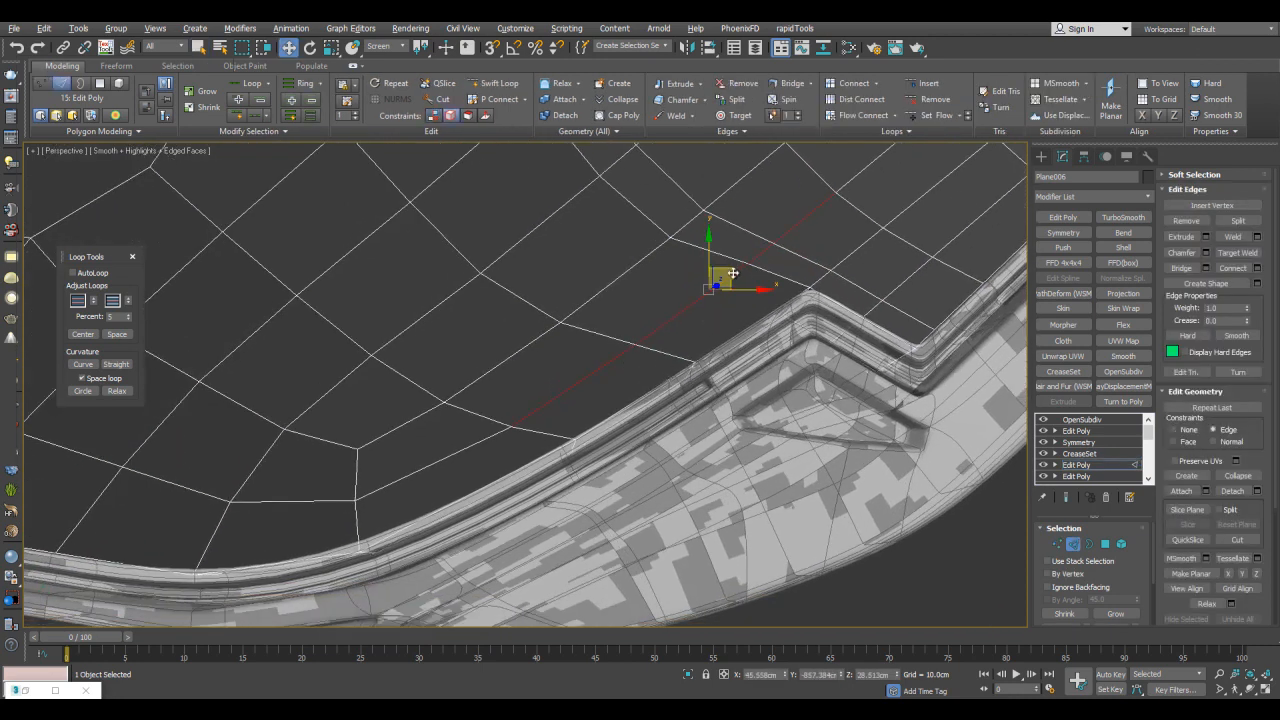
middle_drag(764, 285, 834, 232)
- Slide the end vertex of that edge run along the panel border toward the notch and release the constraint
key(1)
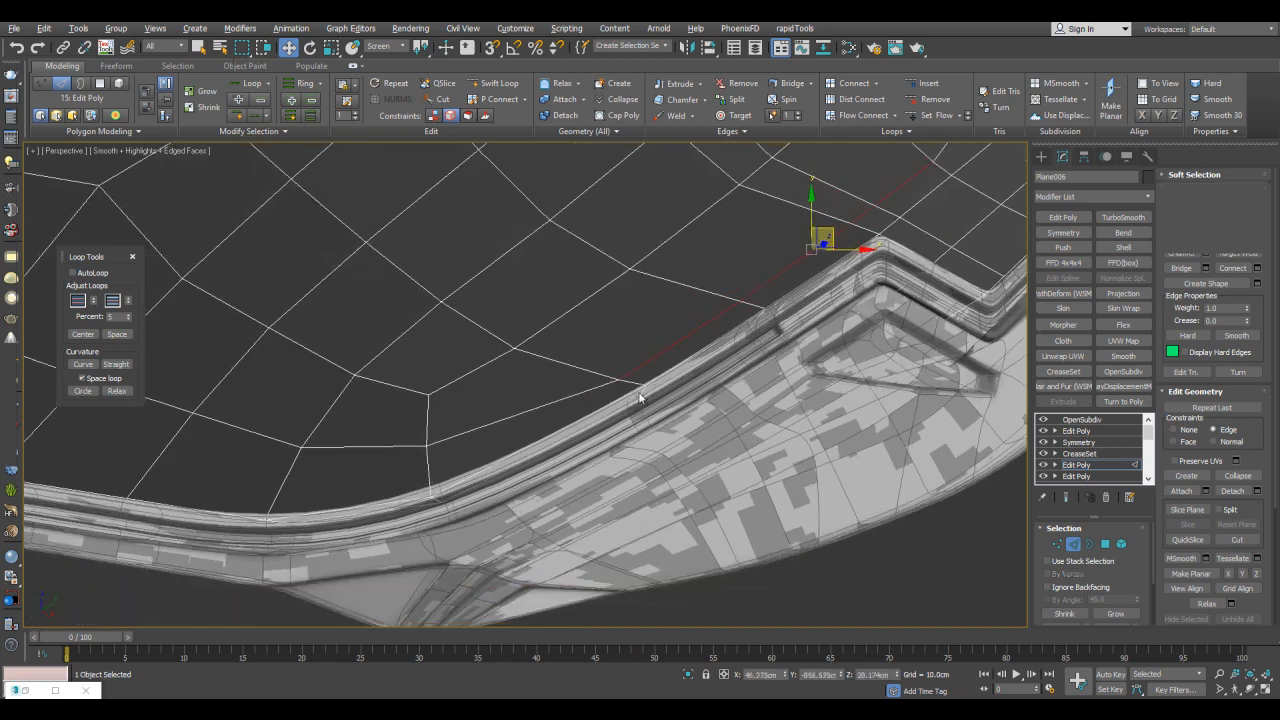
click(619, 381)
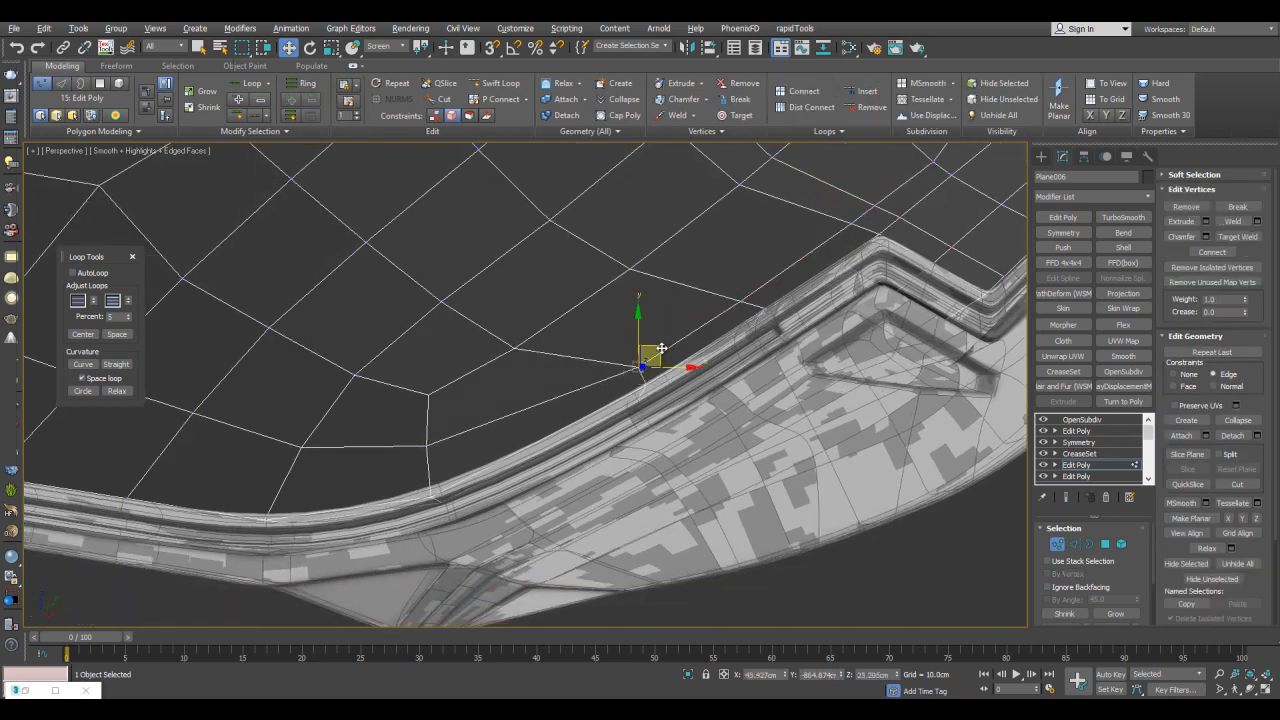
middle_drag(767, 325, 723, 336)
key(shift+x)
key(1)
key(q)
mouse_move(796, 440)
alt+middle_down()
mouse_move(837, 426)
mouse_move(816, 418)
mouse_move(826, 434)
mouse_move(810, 453)
alt+middle_up()
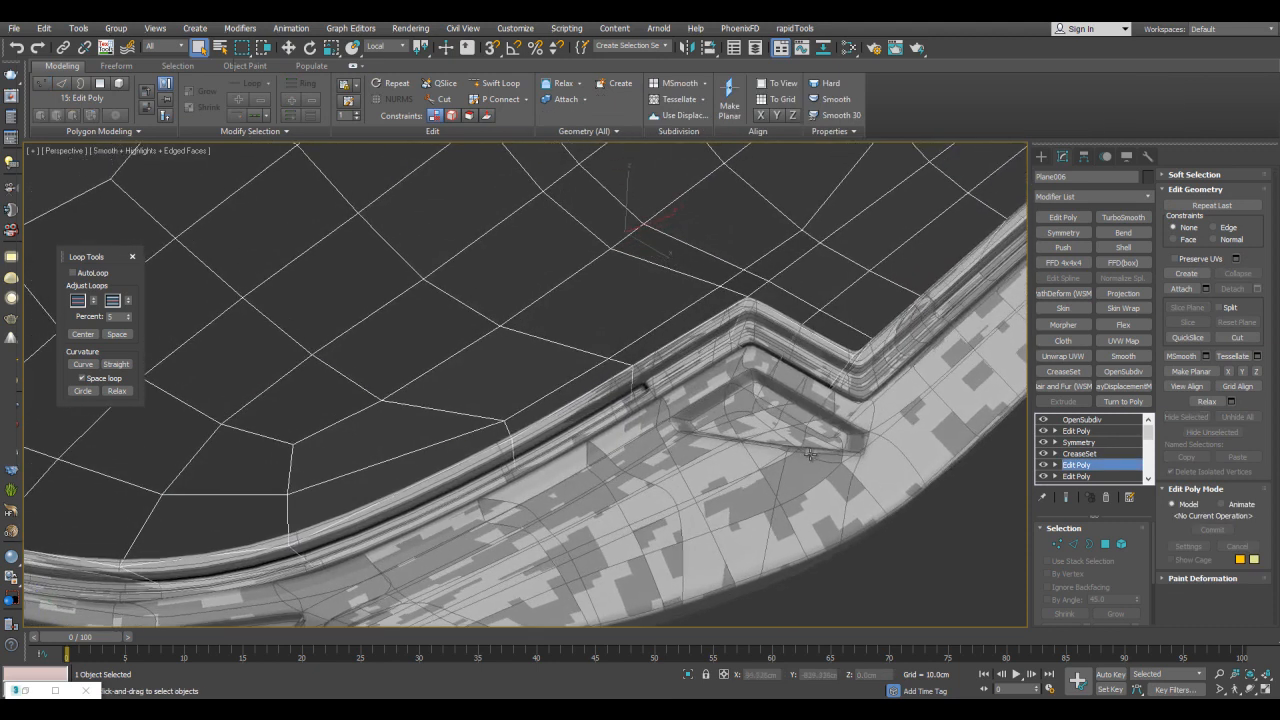
- Isolate the inner panel and insert an edge loop around its side wall just below the top edge
key(alt+q)
key(alt+q)
key(alt+q)
alt+middle_drag(697, 371, 737, 331)
scroll(730, 335, up, 5)
middle_drag(621, 511, 742, 400)
key(1)
scroll(742, 340, up, 4)
key(alt+s)
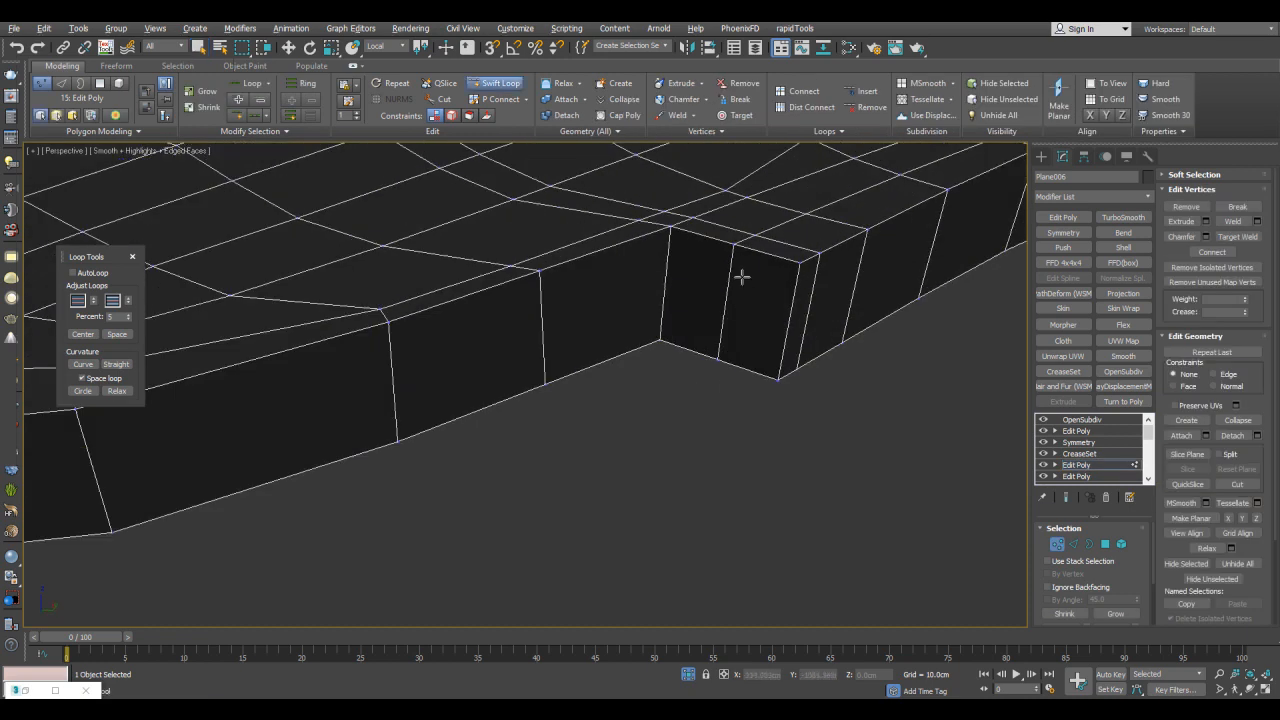
click(741, 270)
right_click(743, 274)
- Select the narrow rim polygons along the notch and bevel them inward using Local Normal
middle_drag(743, 274, 753, 297)
key(4)
key(q)
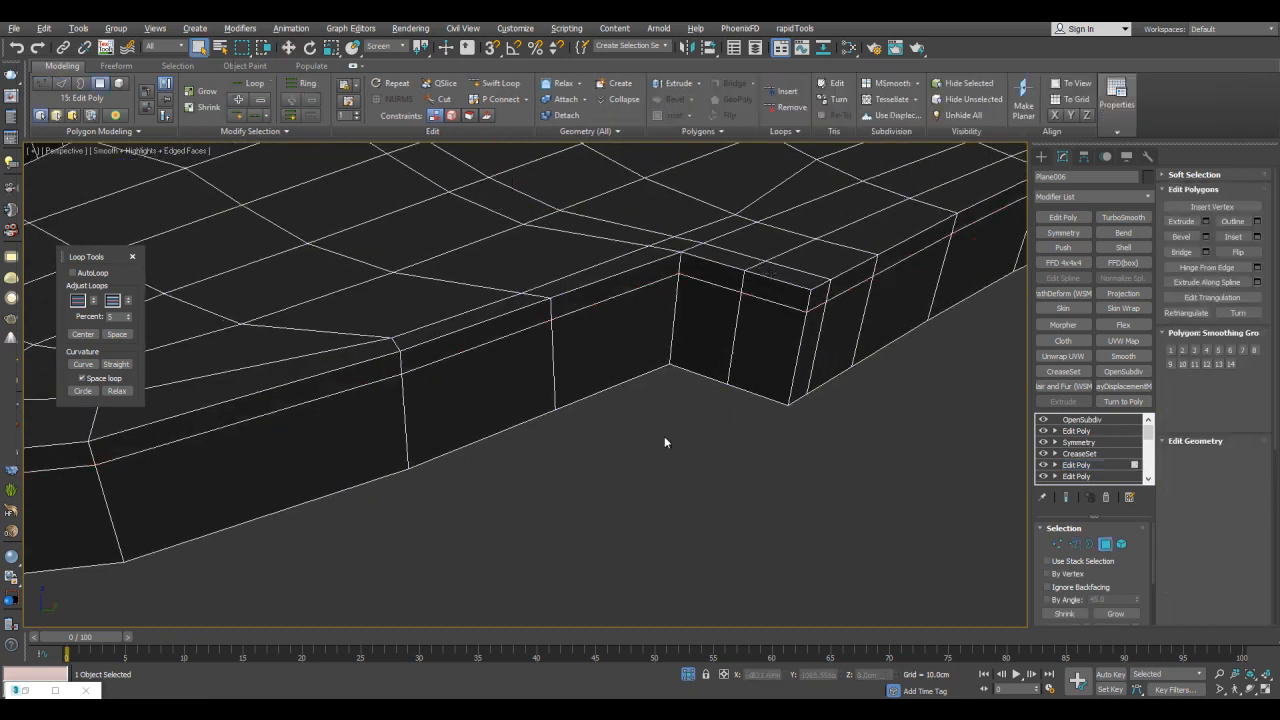
middle_drag(785, 178, 786, 271)
click(504, 419)
right_click(504, 419)
alt+middle_drag(728, 385, 707, 320)
key(ctrl+shift+b)
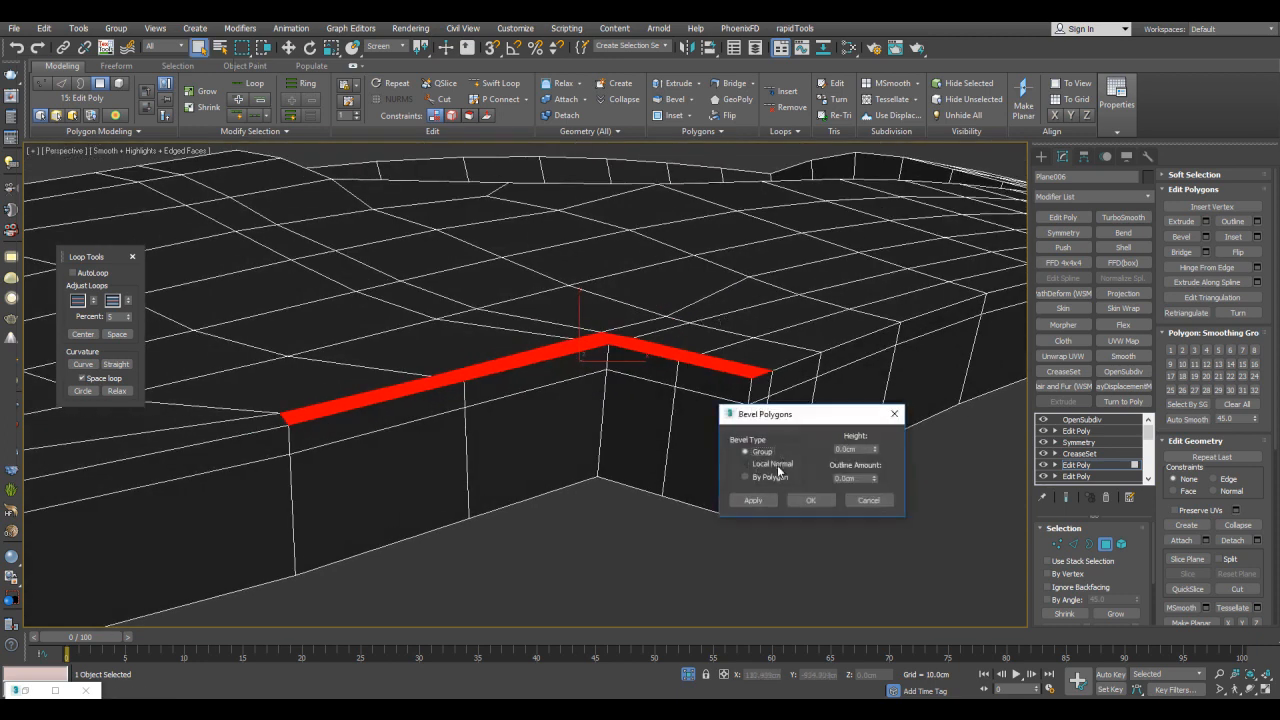
click(778, 472)
drag(875, 449, 875, 512)
click(826, 505)
- Confirm the bevel, select the leftover strip polygons on the underside along the notch, and delete them
alt+middle_drag(800, 500, 592, 391)
key(alt+x)
click(479, 359)
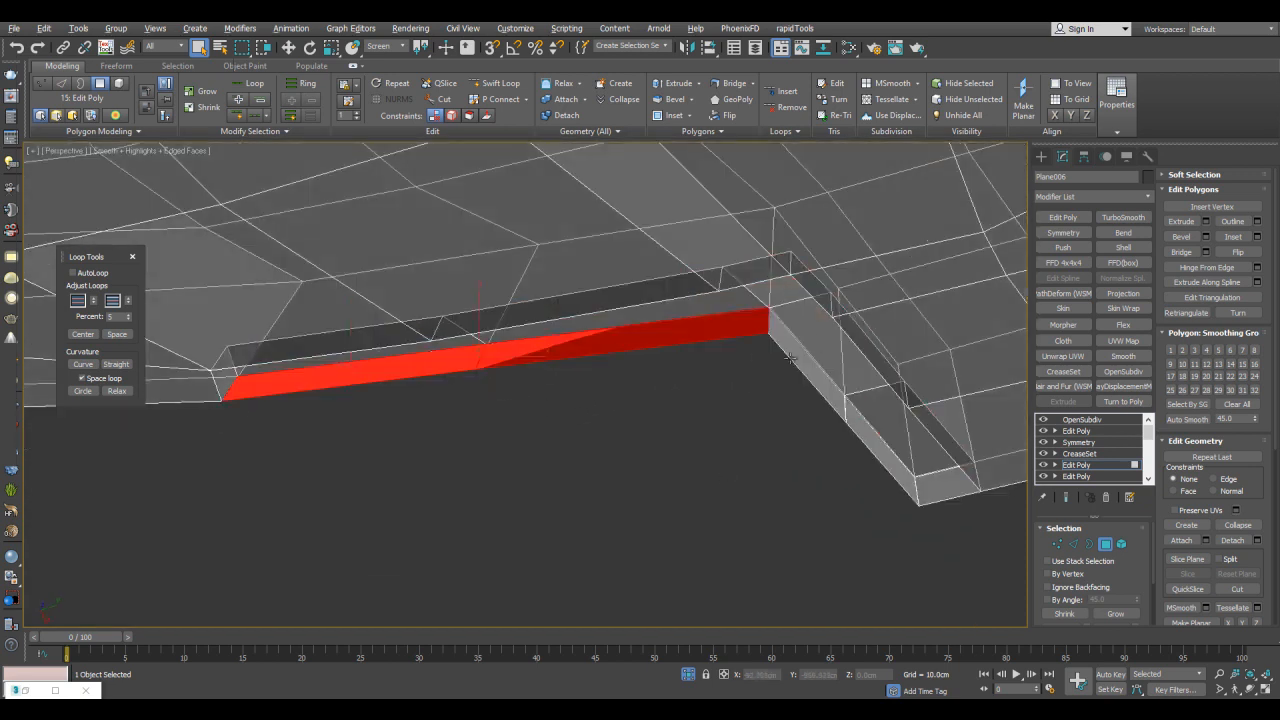
ctrl+click(772, 342)
ctrl+click(853, 421)
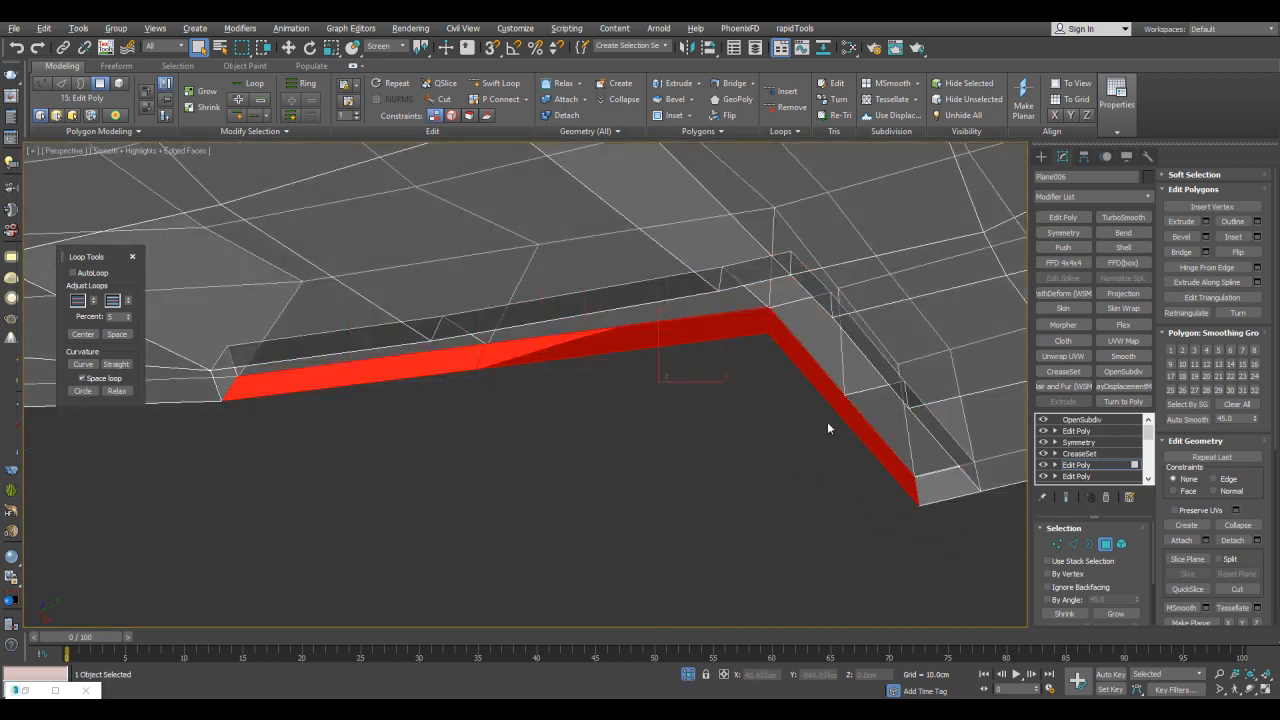
key(Delete)
- Select the vertices around the notch recess and weld them with a 0.1 cm threshold
key(alt+x)
alt+middle_drag(767, 361, 822, 335)
key(1)
drag(411, 272, 953, 532)
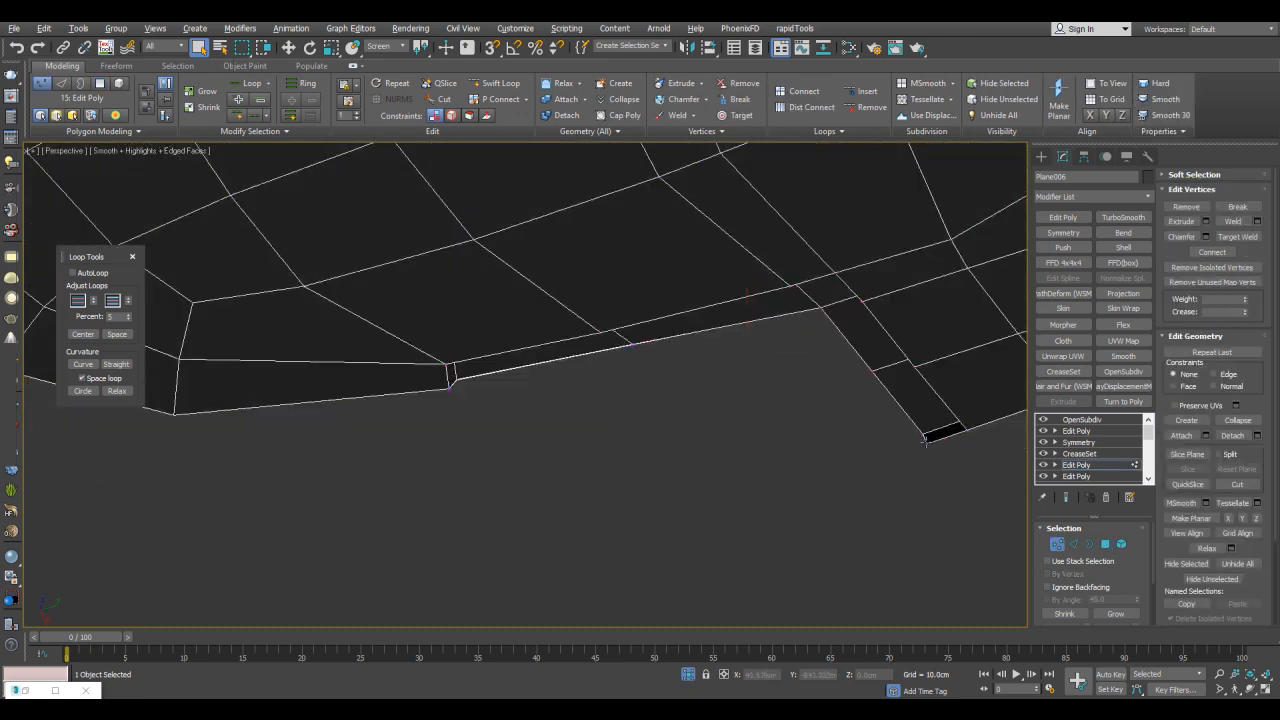
drag(426, 252, 969, 488)
alt+middle_drag(985, 484, 1060, 410)
click(1257, 221)
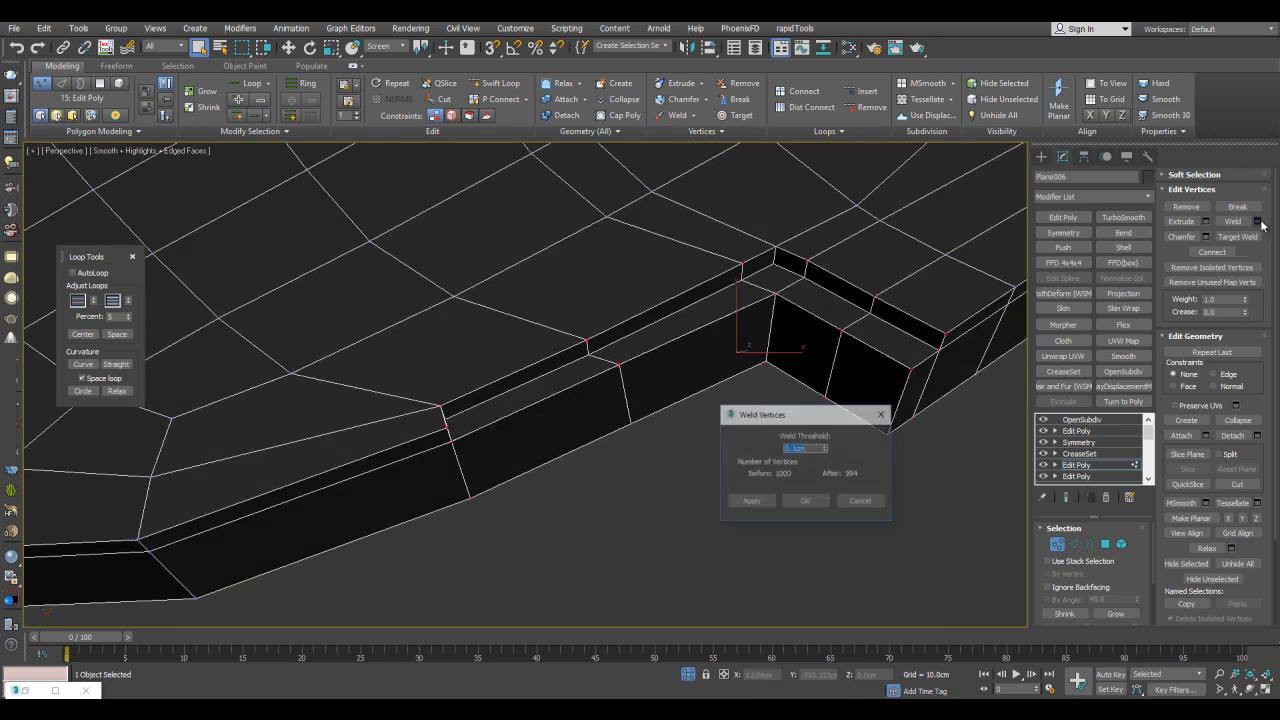
scroll(944, 271, up, 4)
middle_drag(840, 225, 867, 213)
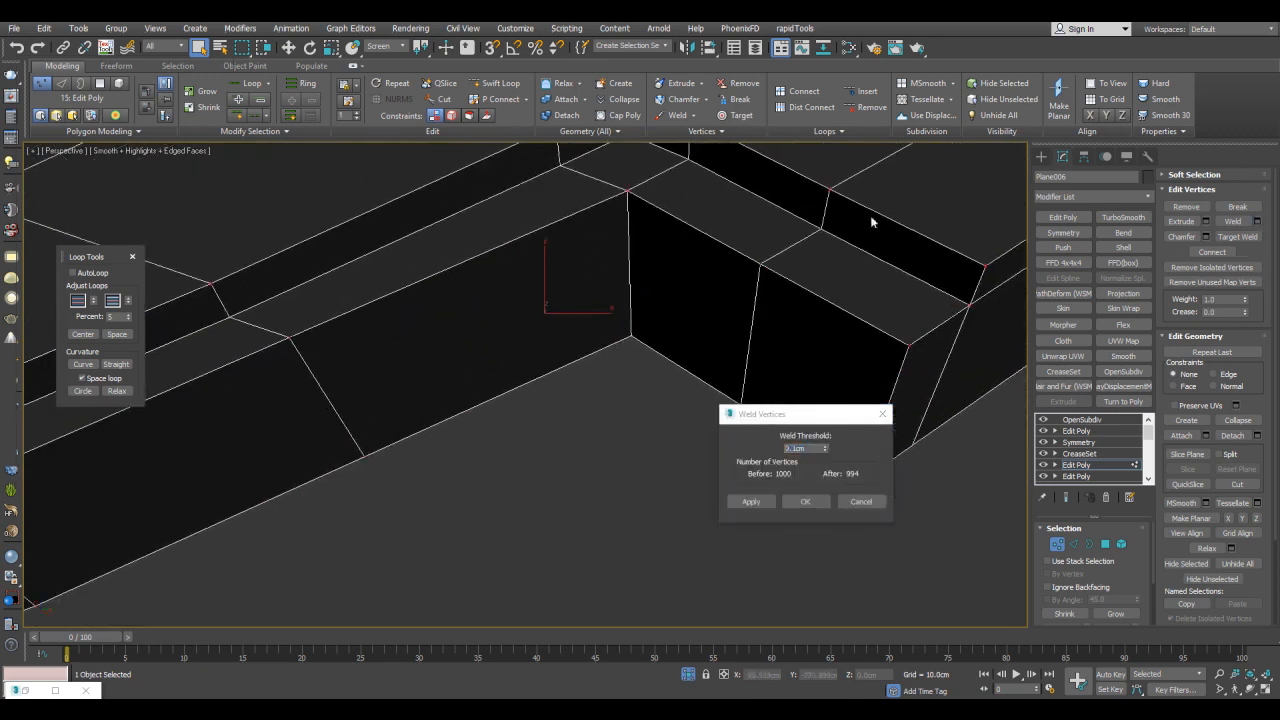
click(821, 507)
middle_drag(834, 492, 855, 477)
scroll(855, 477, down, 5)
- In the CreaseSet modifier, select the panel's hard edges by a face angle of 90
click(1072, 464)
click(1080, 454)
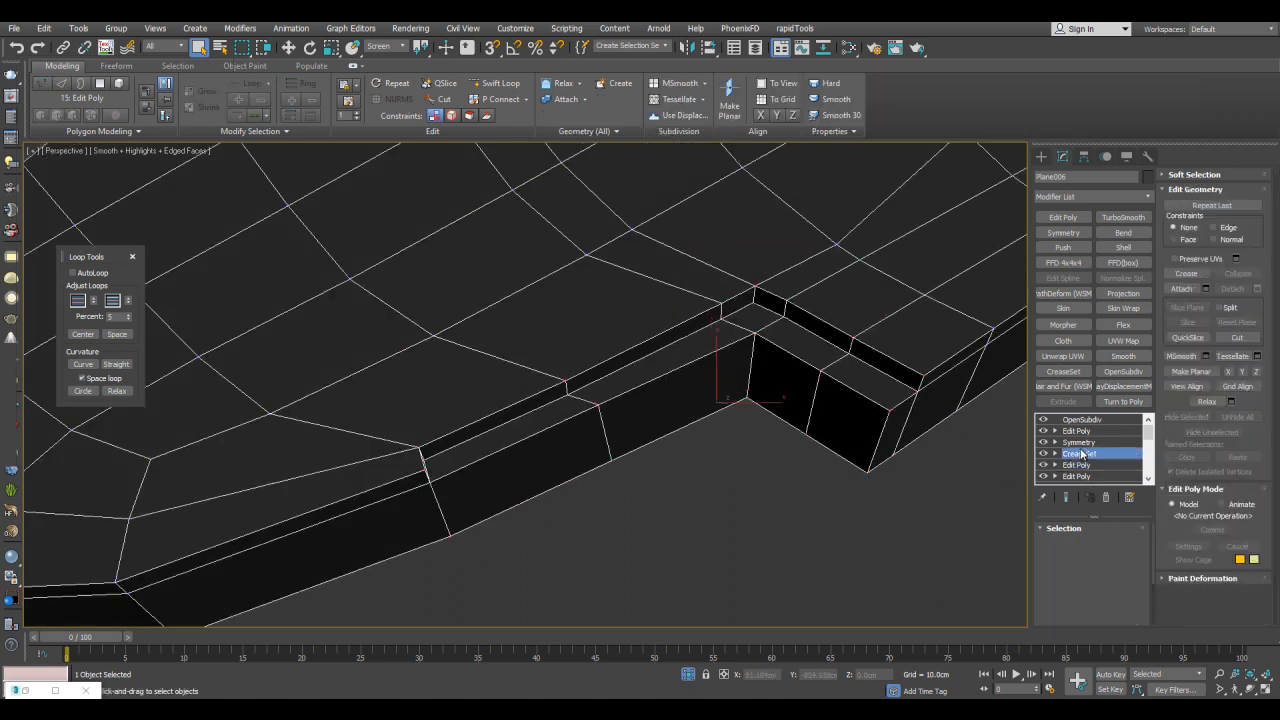
scroll(633, 417, down, 5)
middle_drag(820, 328, 880, 268)
scroll(776, 337, up, 5)
middle_drag(830, 332, 820, 274)
scroll(489, 292, down, 6)
scroll(668, 286, up, 2)
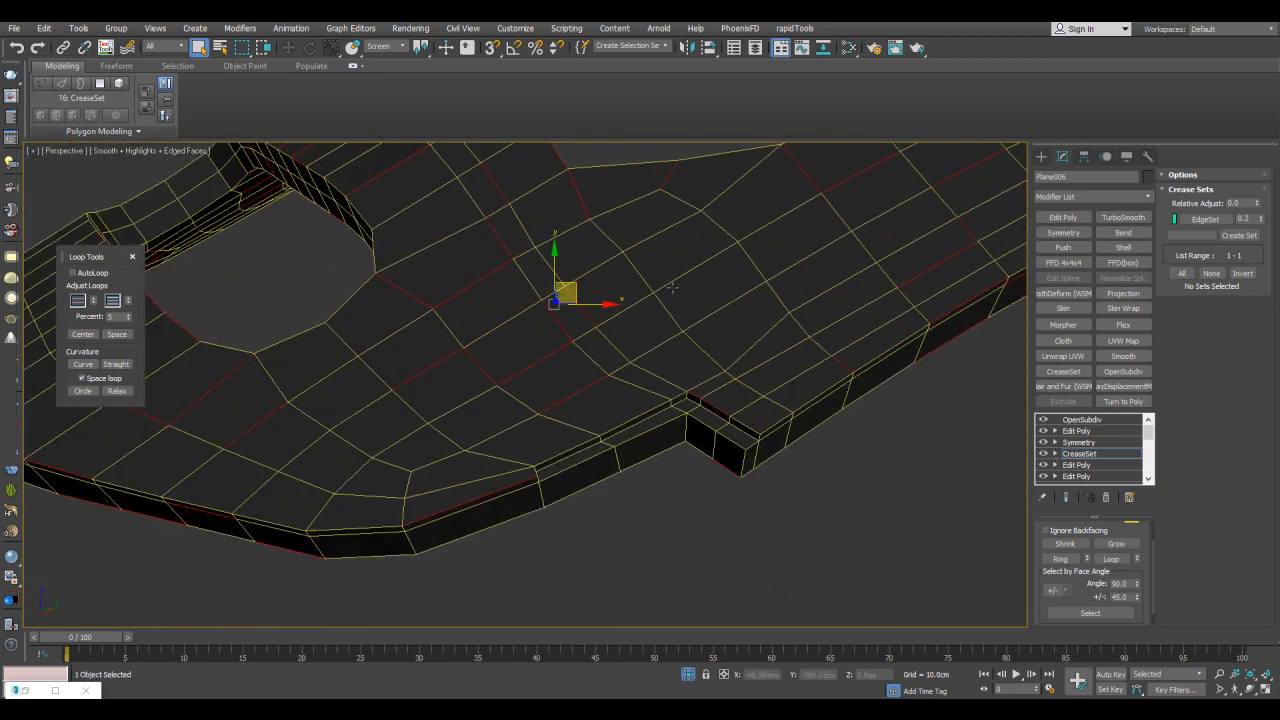
click(1108, 614)
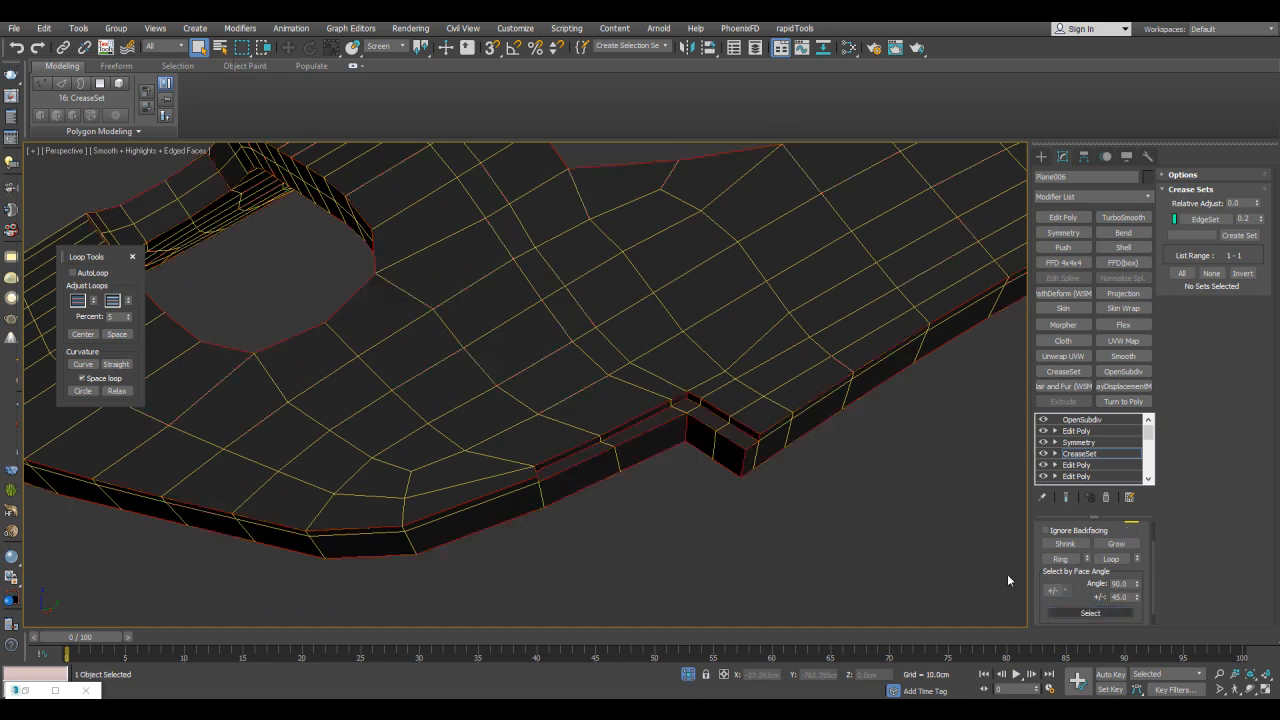
scroll(830, 380, up, 4)
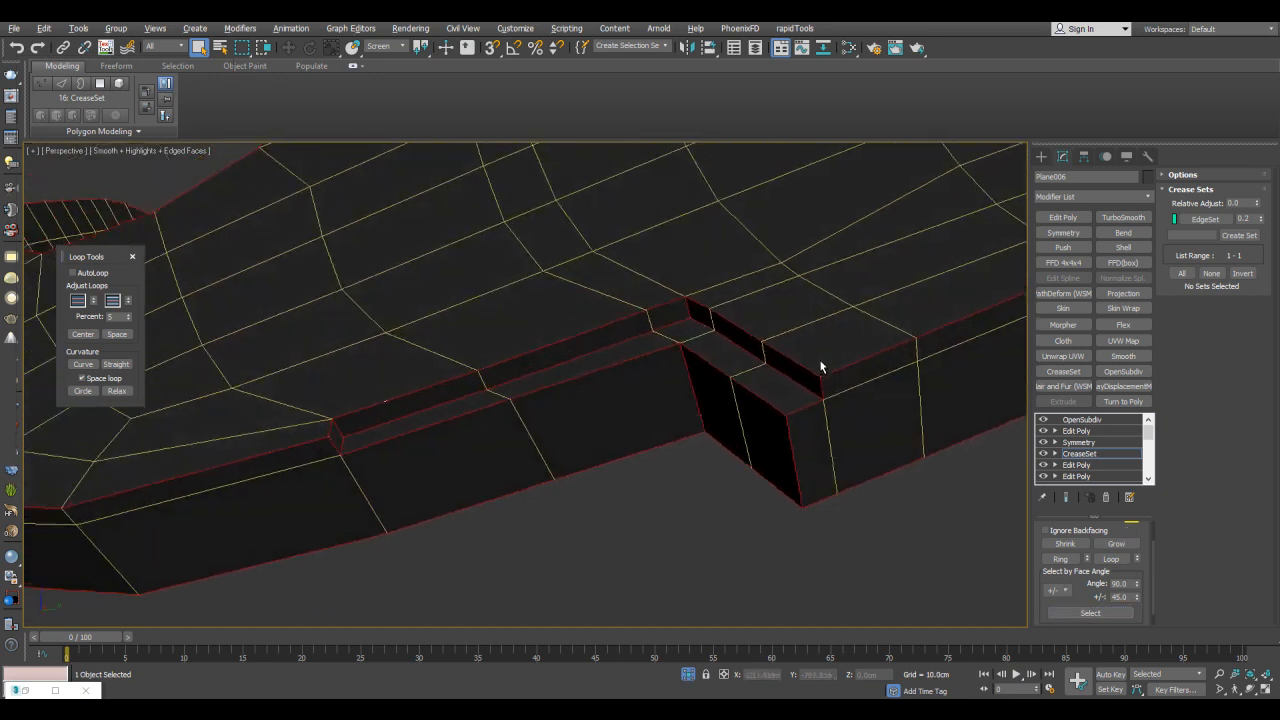
- Update the EdgeSet crease set from the selected hard edges and deselect the panel
alt+middle_drag(819, 367, 834, 381)
scroll(834, 381, down, 5)
alt+middle_drag(831, 317, 698, 354)
scroll(698, 354, up, 3)
alt+middle_drag(660, 405, 606, 466)
key(alt+x)
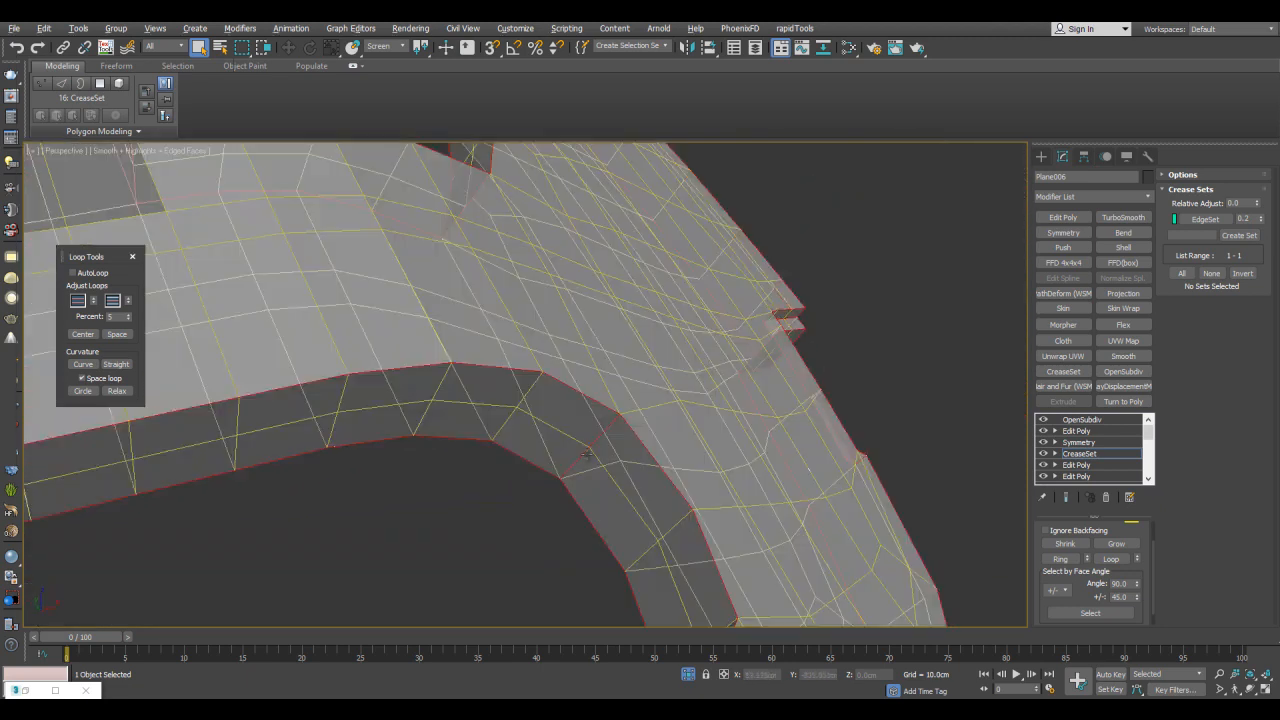
alt+drag(598, 457, 602, 463)
key(alt+x)
alt+middle_drag(602, 463, 625, 365)
scroll(640, 370, down, 5)
scroll(640, 370, up, 1)
scroll(640, 370, up, 2)
right_click(1208, 221)
click(1206, 266)
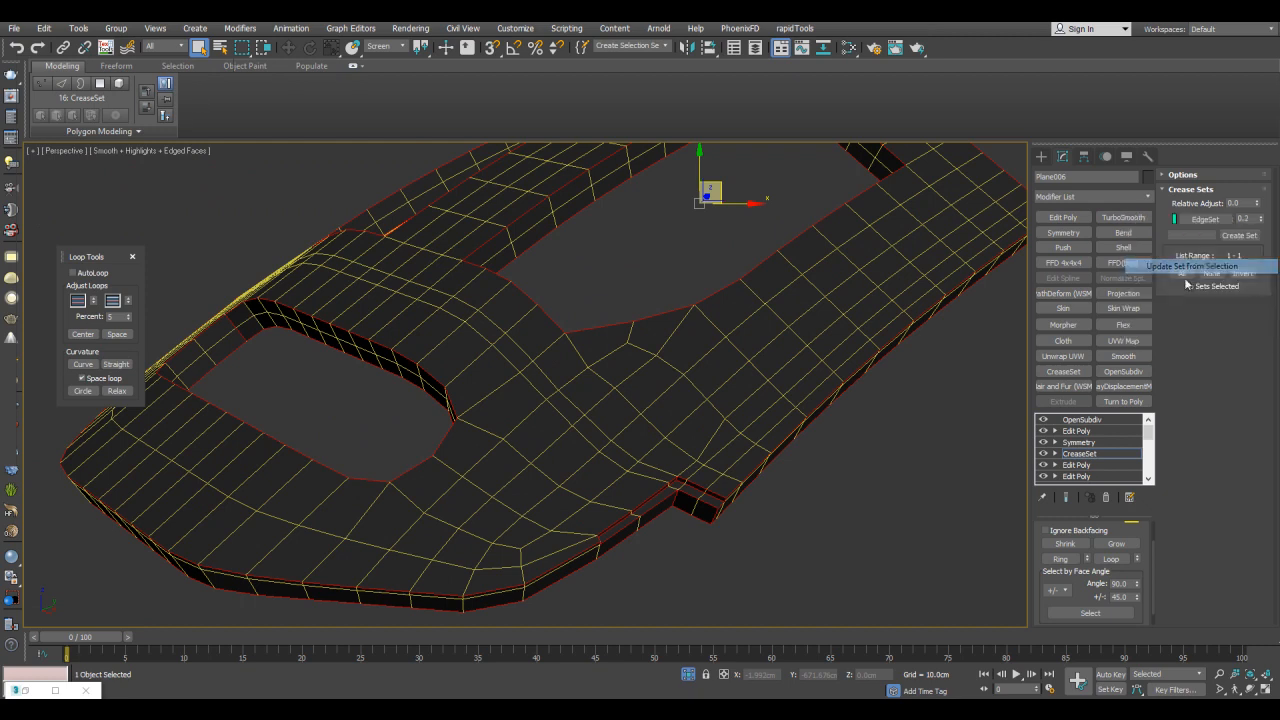
key(2)
click(923, 483)
- Bring back the hidden trim and outer panel, and examine the shaded notch recess against them
middle_drag(849, 475, 913, 364)
key(F4)
scroll(826, 389, up, 3)
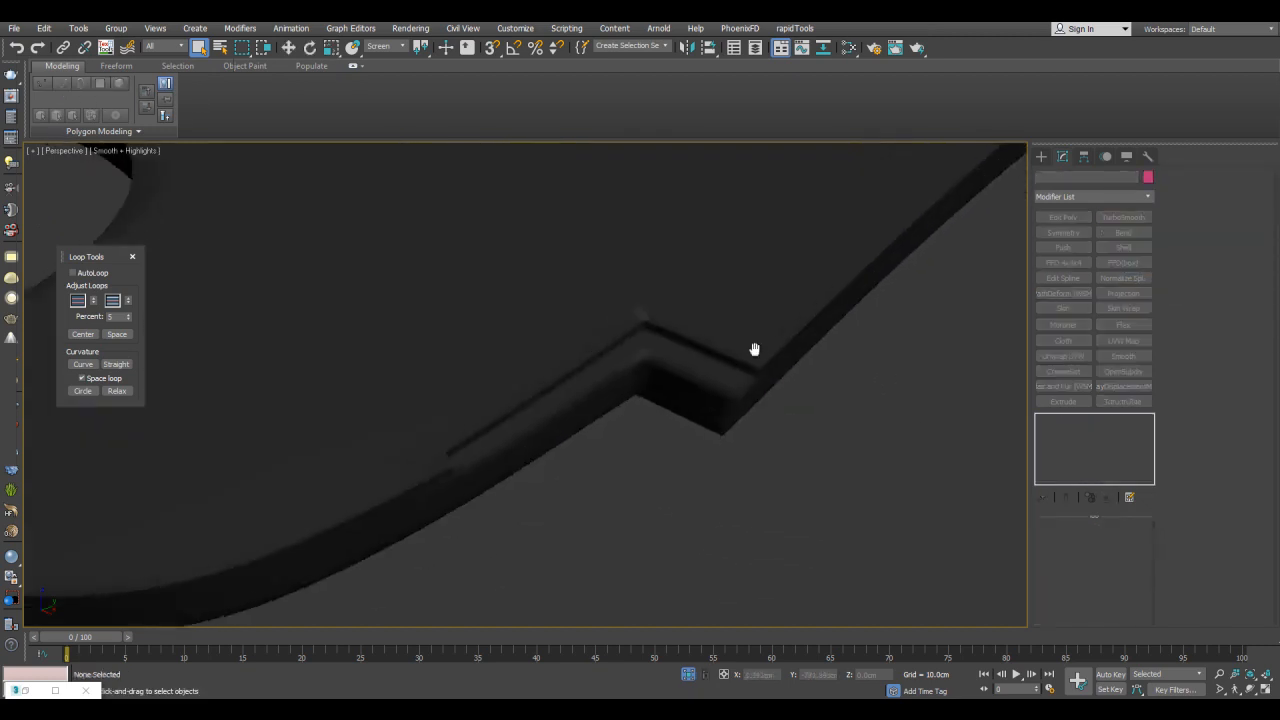
middle_drag(711, 366, 760, 340)
click(760, 341)
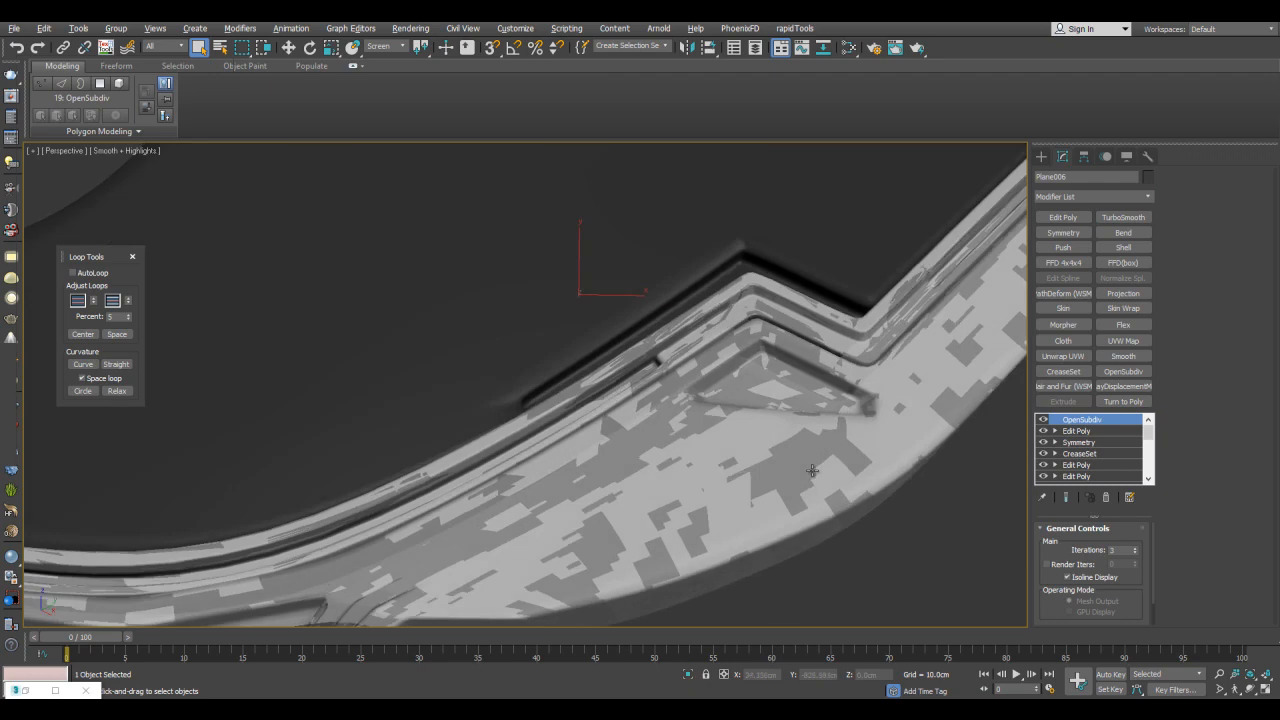
click(814, 470)
click(754, 307)
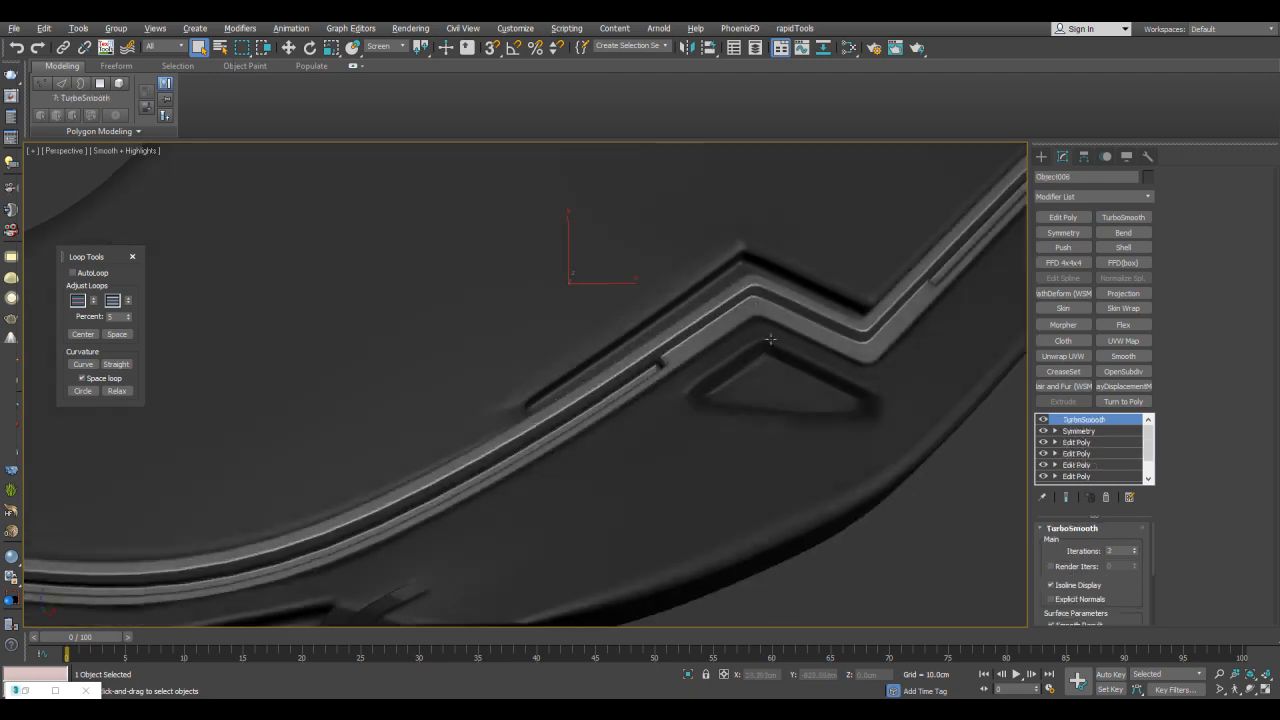
key(Delete)
scroll(826, 376, down, 5)
alt+middle_drag(826, 376, 831, 390)
scroll(826, 392, up, 3)
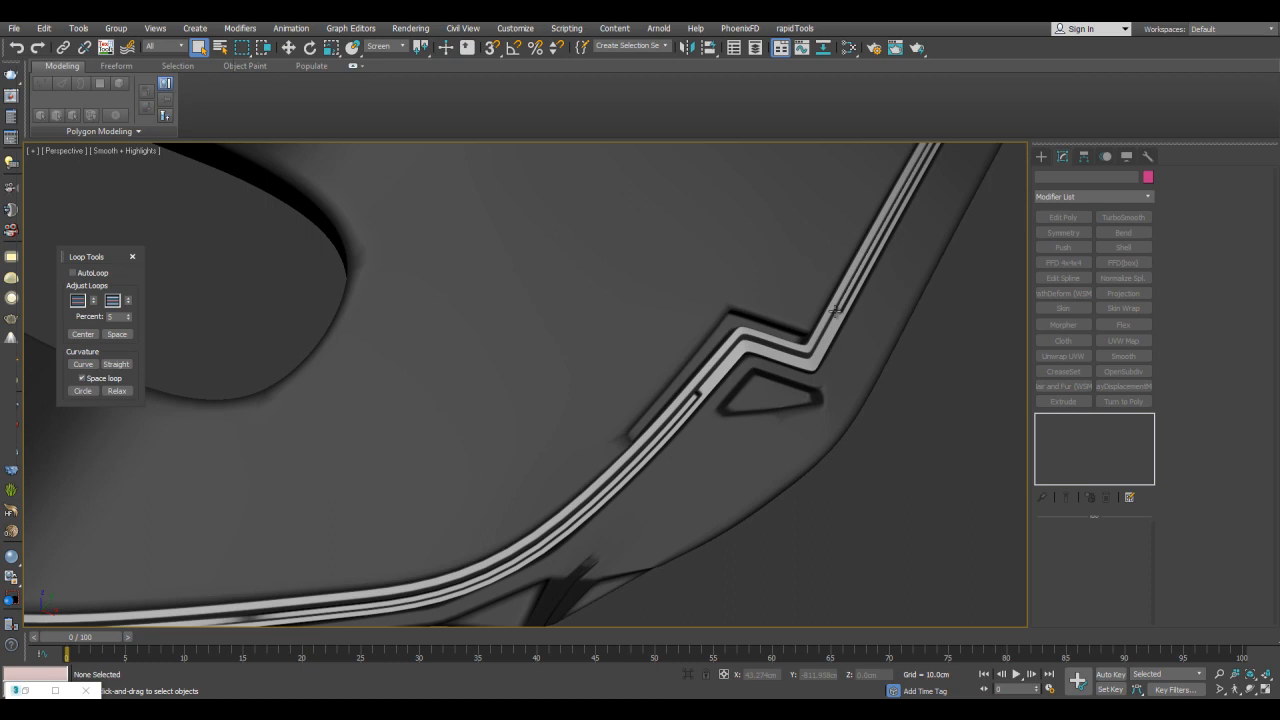
middle_drag(834, 310, 806, 412)
alt+middle_drag(726, 448, 660, 410)
scroll(726, 438, down, 3)
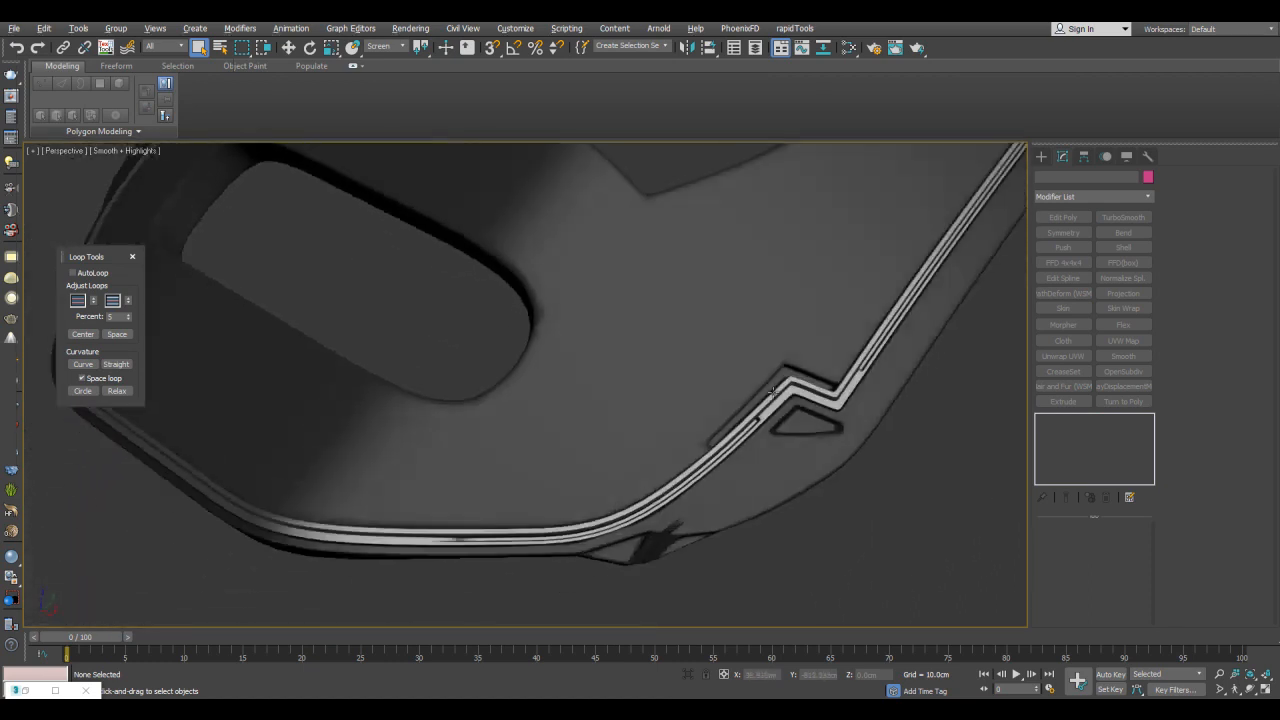
scroll(655, 408, up, 3)
- In the inner panel's Edit Poly modifier, slide the vertices beside the notch recess along the surface with the Face constraint
key(F4)
click(655, 408)
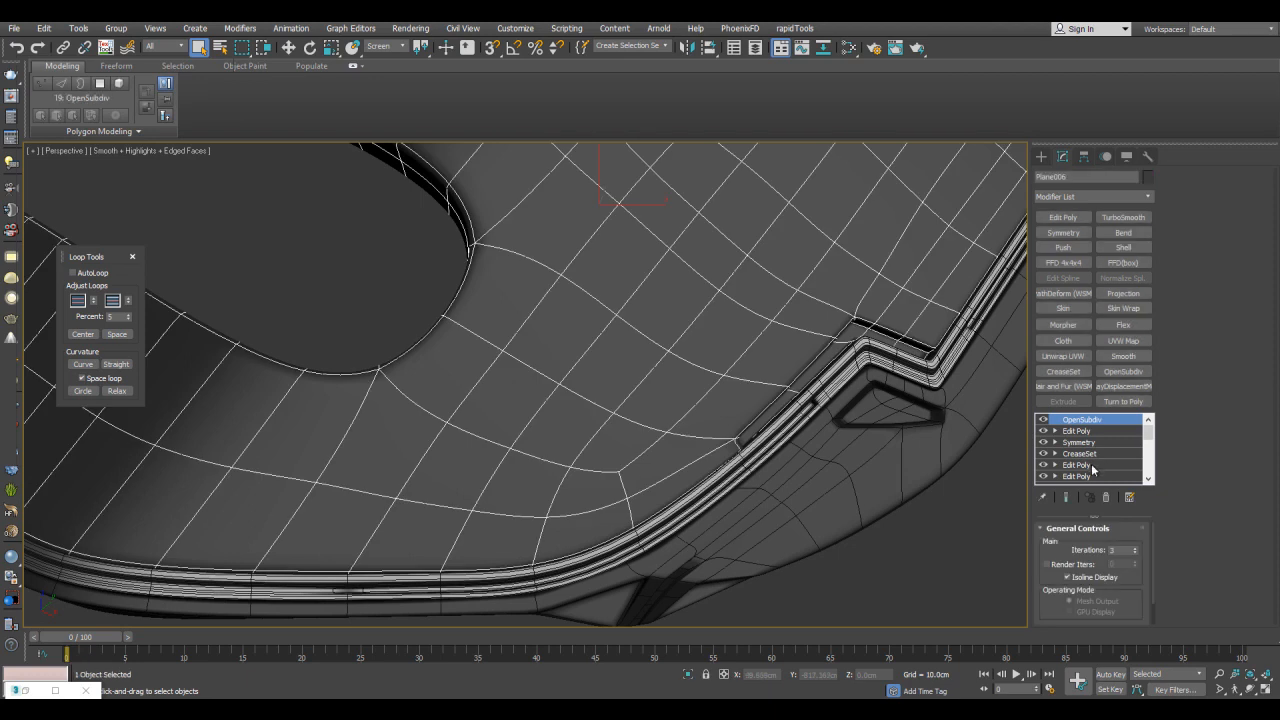
click(1091, 464)
key(1)
alt+middle_drag(808, 387, 755, 437)
key(w)
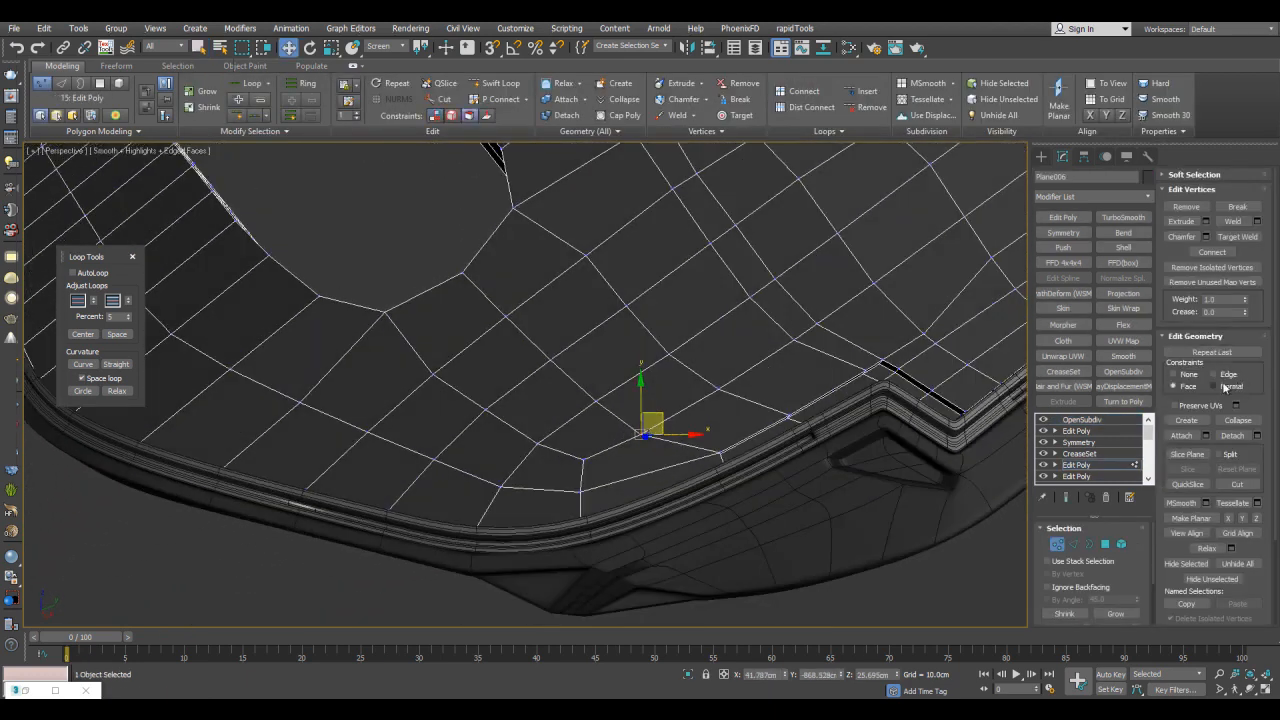
drag(658, 428, 796, 340)
click(817, 323)
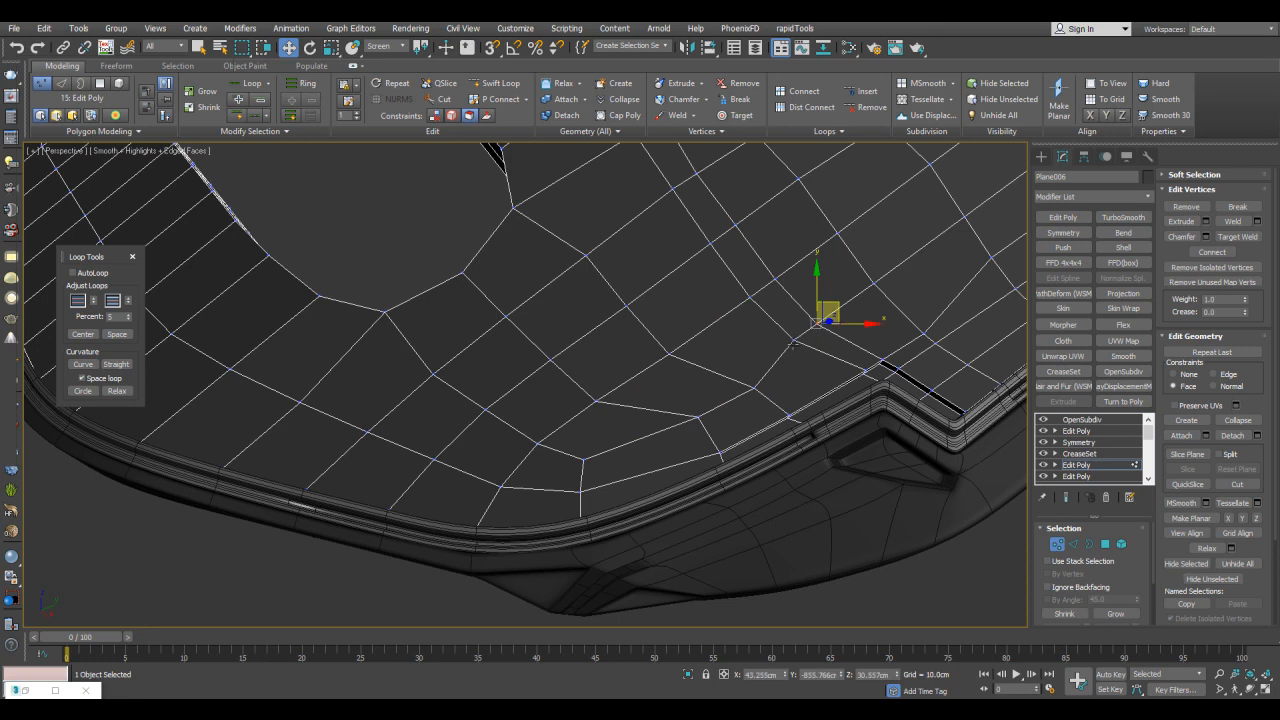
ctrl+click(796, 342)
drag(829, 315, 851, 323)
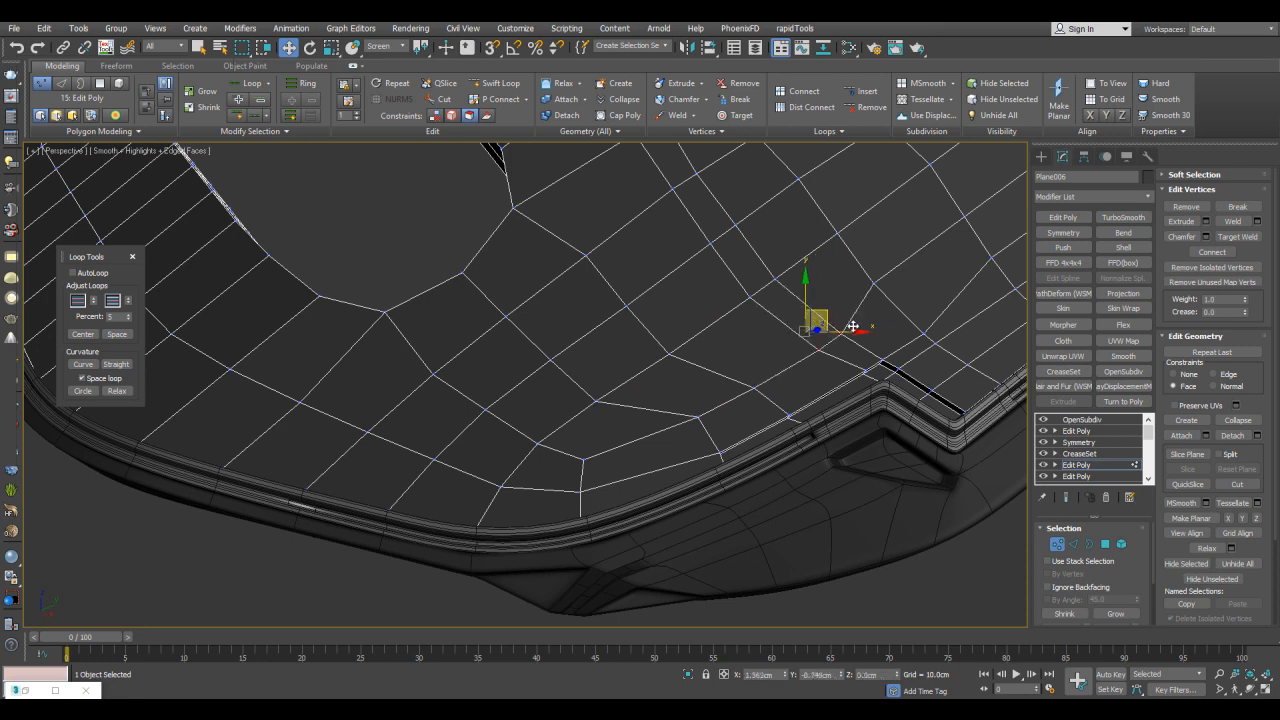
key(q)
click(741, 281)
- Check the panel surface around the notch with and without edges displayed
alt+middle_drag(741, 281, 765, 356)
key(F4)
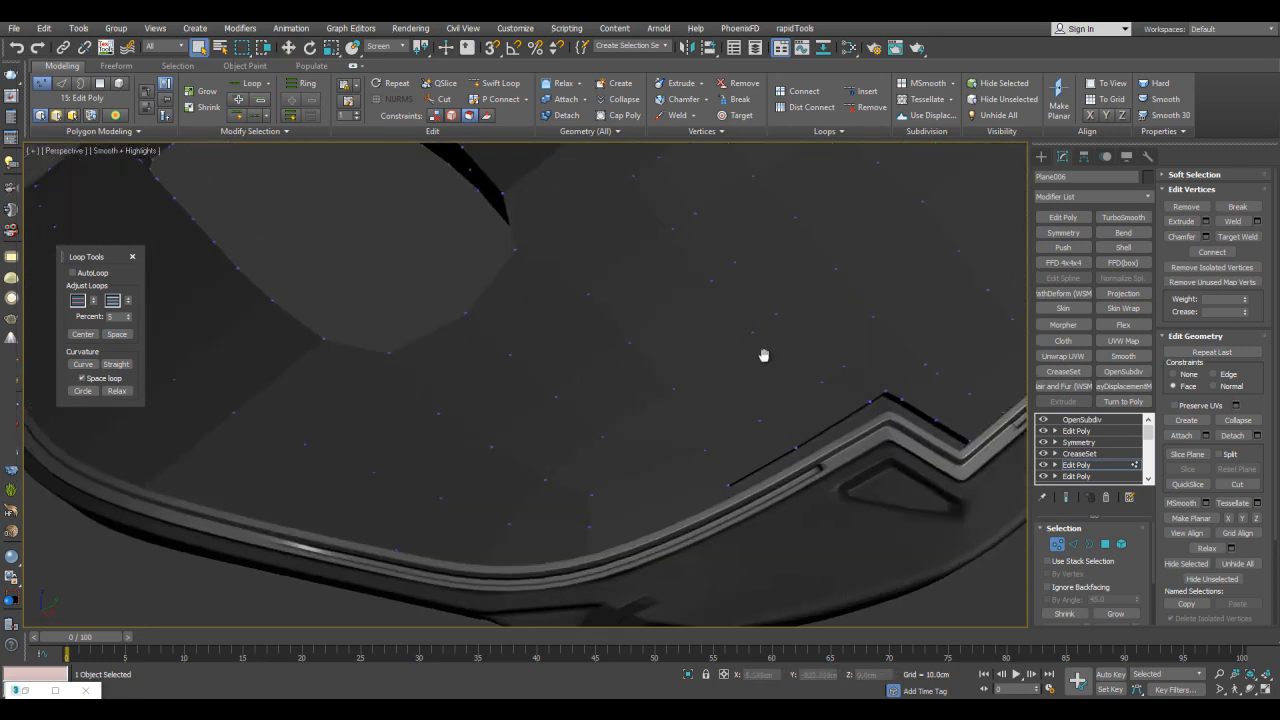
key(F4)
key(F4)
middle_drag(880, 464, 829, 413)
key(F4)
key(F4)
key(F4)
scroll(631, 397, up, 2)
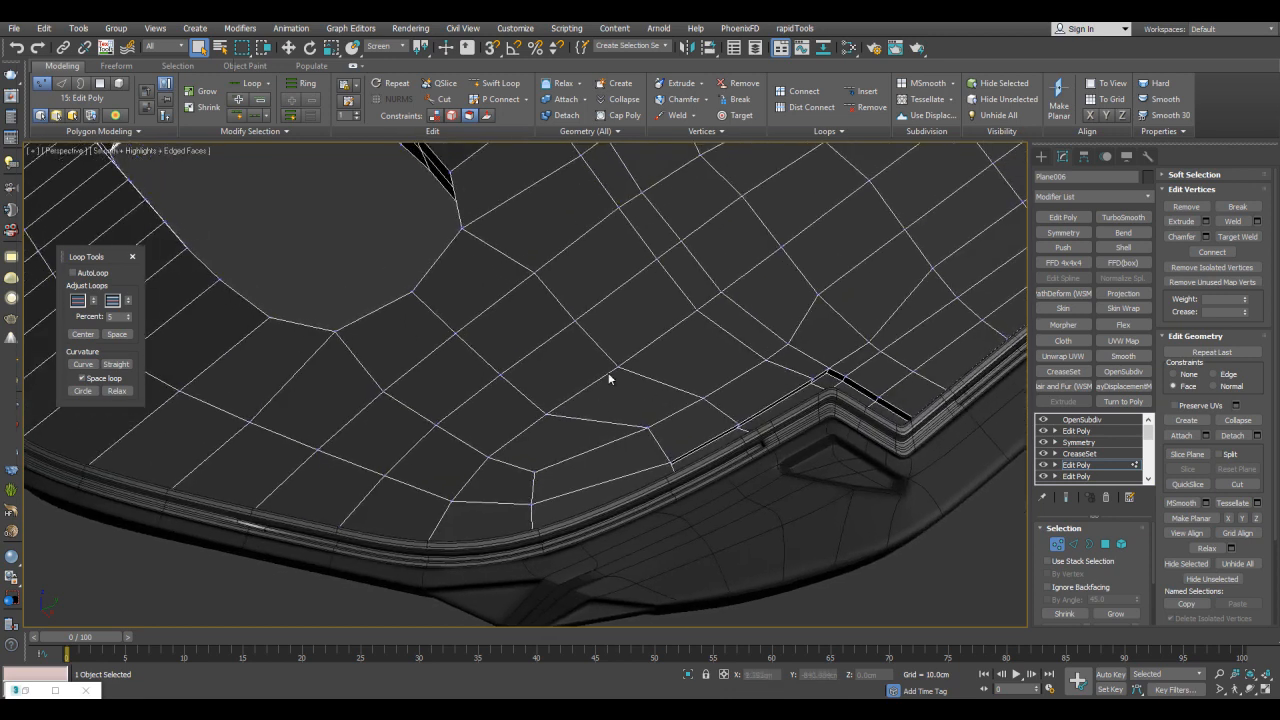
- Move the vertices on the inner side of the notch recess to begin outlining a triangular area
key(w)
drag(631, 361, 663, 340)
drag(547, 414, 634, 365)
click(718, 292)
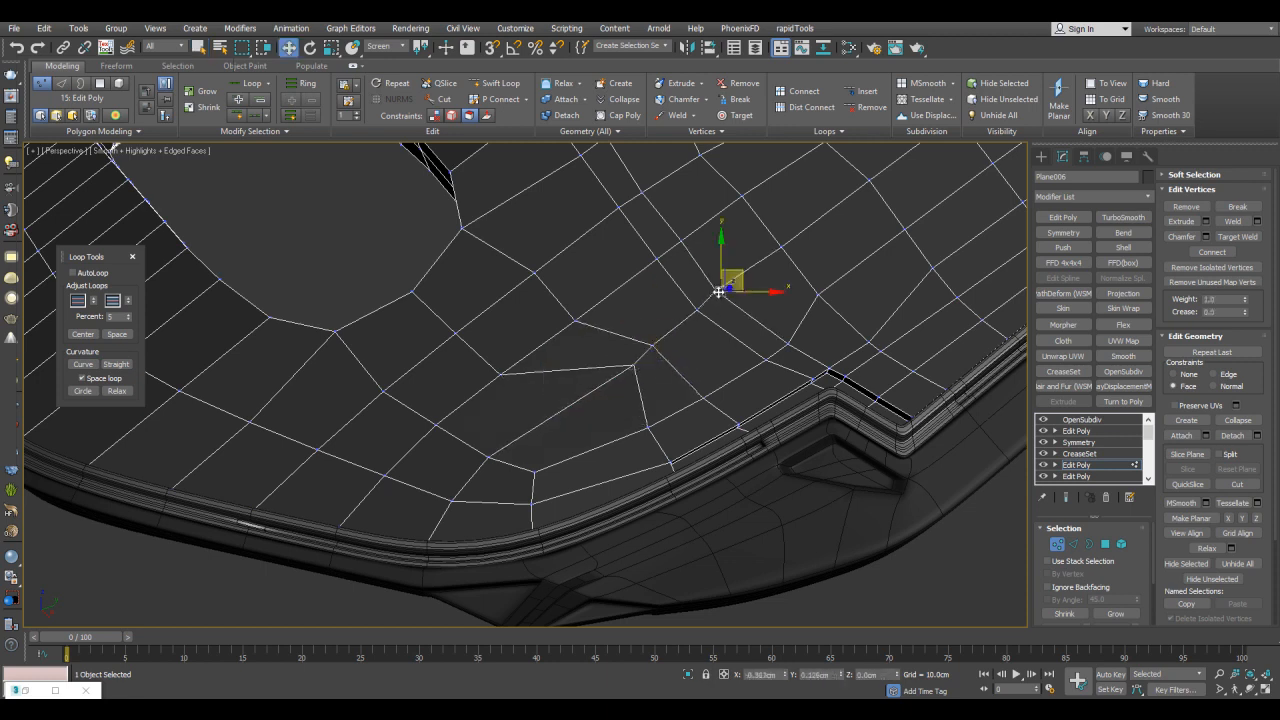
drag(724, 296, 696, 376)
- Scale and move the three vertices at the triangle's inner corner together into a tight, short edge
click(641, 372)
click(634, 365)
ctrl+click(677, 337)
ctrl+click(726, 307)
key(r)
key(w)
drag(702, 318, 689, 346)
key(r)
key(w)
drag(690, 294, 692, 289)
- Select the polygons inside the triangle and reposition its corner vertices to refine the outline
scroll(692, 289, up, 2)
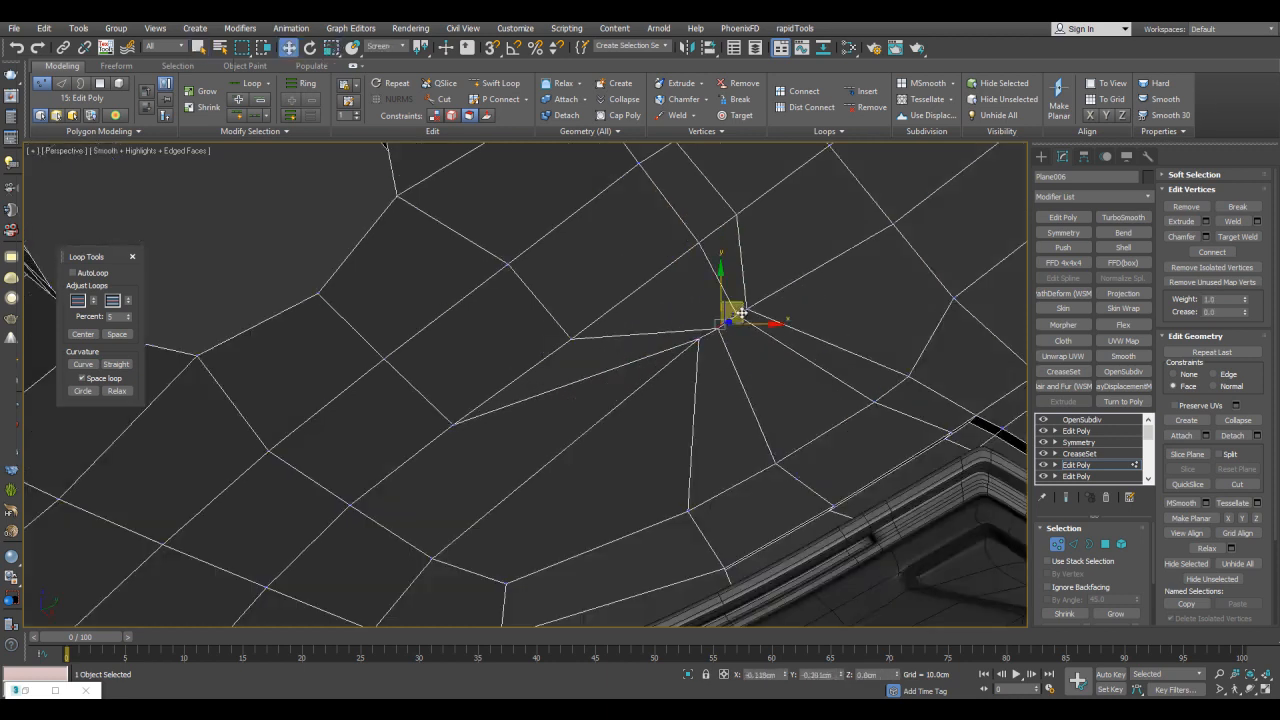
scroll(740, 313, up, 2)
click(626, 377)
click(703, 353)
scroll(706, 354, down, 2)
key(4)
key(q)
drag(682, 430, 768, 388)
scroll(767, 388, down, 3)
scroll(751, 343, up, 6)
key(1)
alt+middle_drag(916, 275, 917, 250)
drag(917, 241, 929, 243)
drag(843, 300, 849, 302)
drag(911, 258, 911, 274)
- Bevel the triangular polygons inward into a recess and scale down the recess floor
scroll(904, 303, down, 3)
key(4)
alt+middle_drag(903, 303, 723, 291)
key(ctrl+shift+b)
key(r)
drag(723, 291, 693, 318)
key(q)
alt+middle_drag(700, 326, 735, 348)
scroll(735, 348, down, 2)
key(4)
- Return to the CreaseSet modifier and update the EdgeSet to cover the triangular recess's edges
click(1072, 454)
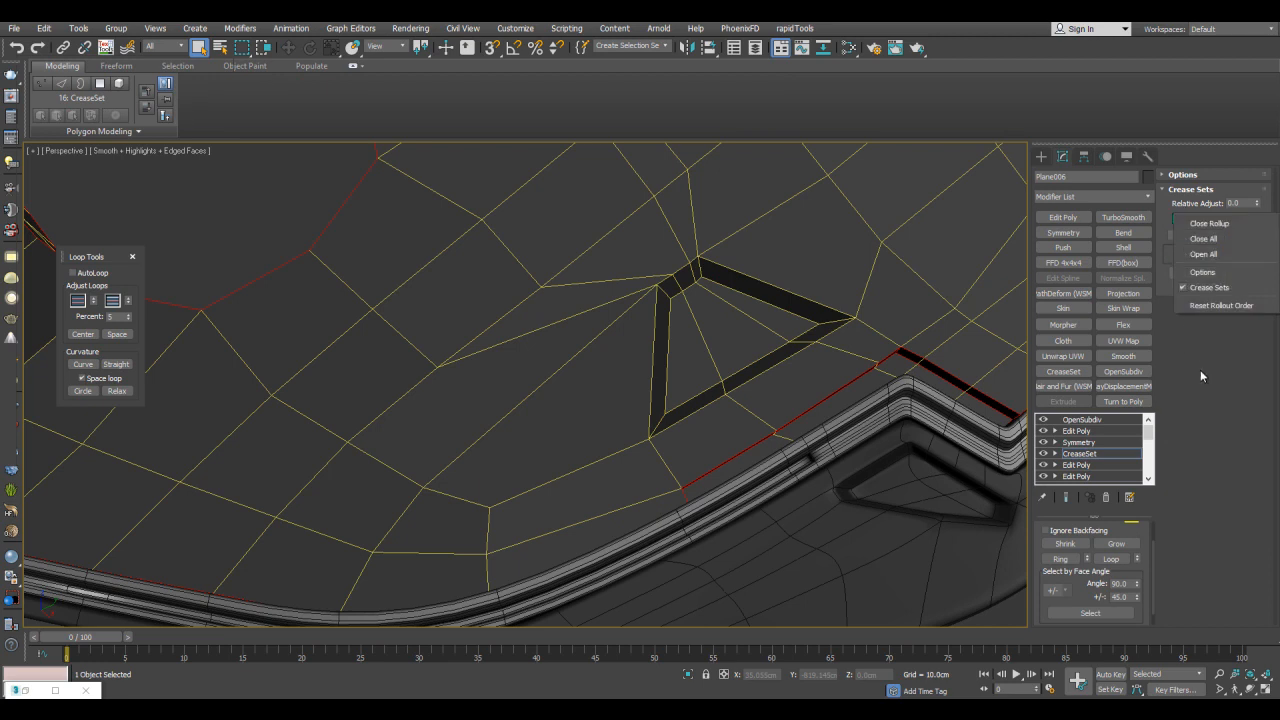
right_click(1202, 219)
click(1202, 226)
scroll(795, 312, down, 6)
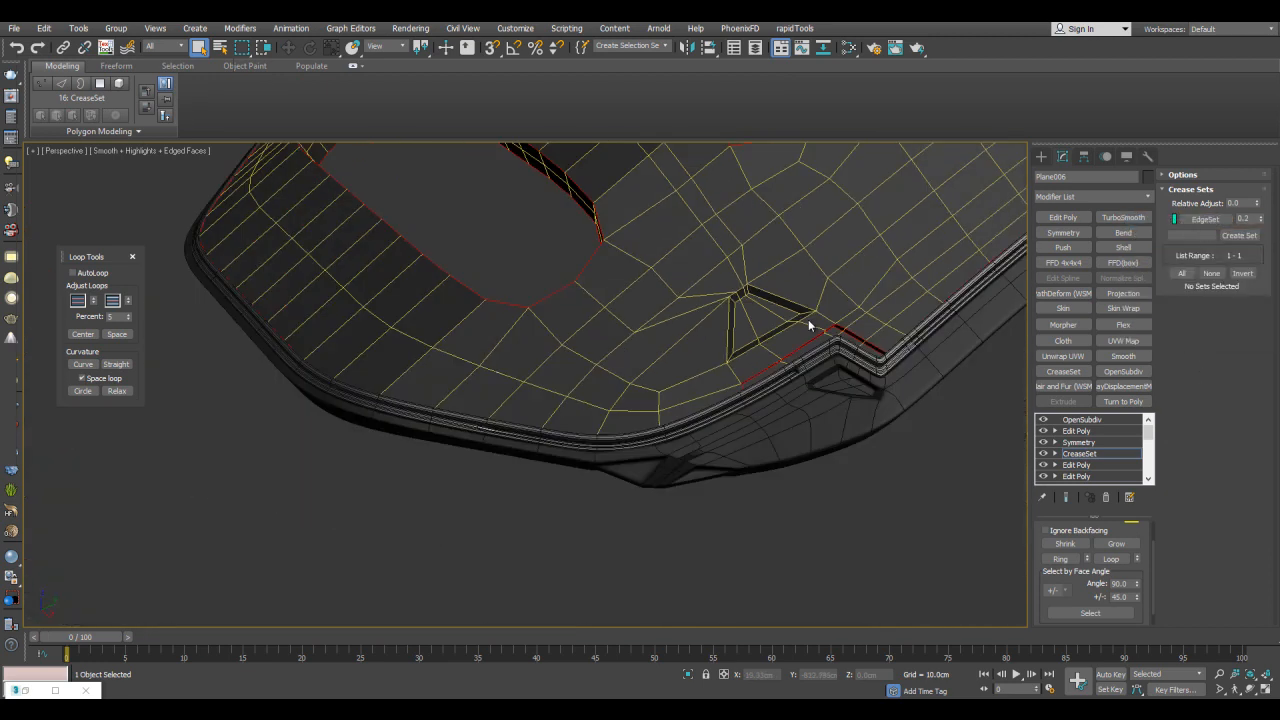
middle_drag(803, 275, 928, 297)
scroll(774, 354, up, 5)
scroll(883, 326, up, 3)
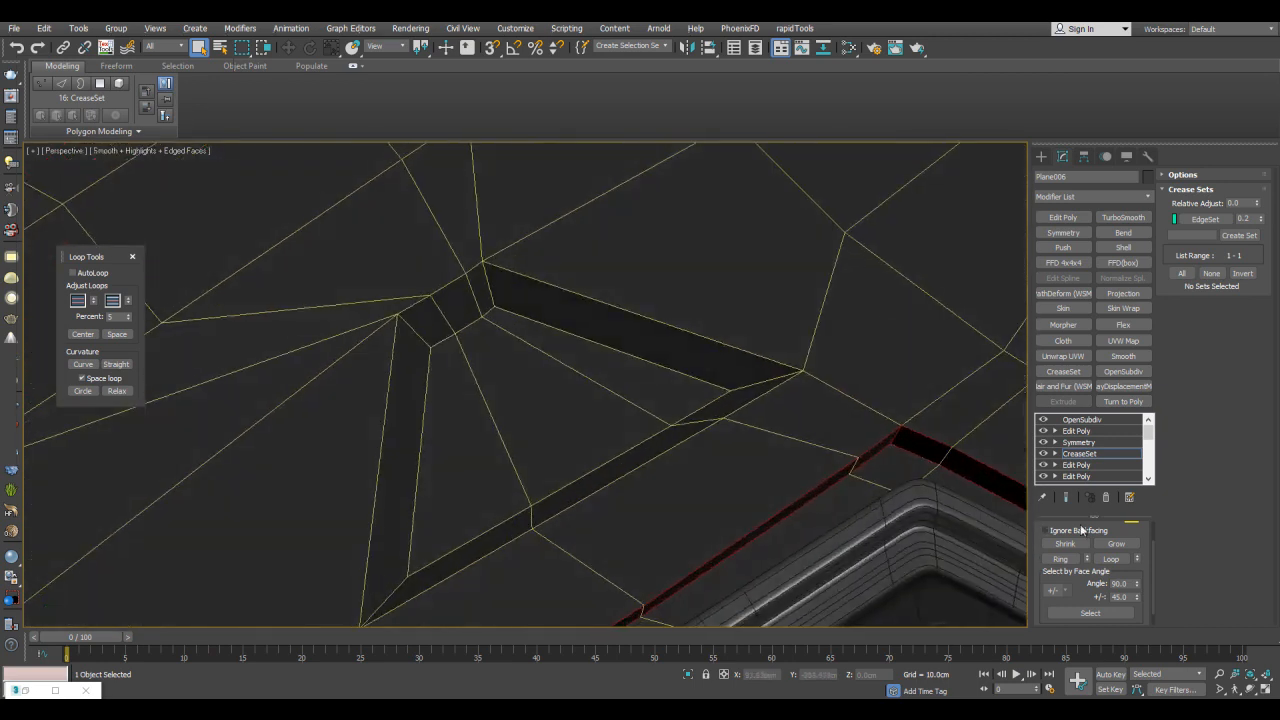
middle_drag(723, 347, 811, 313)
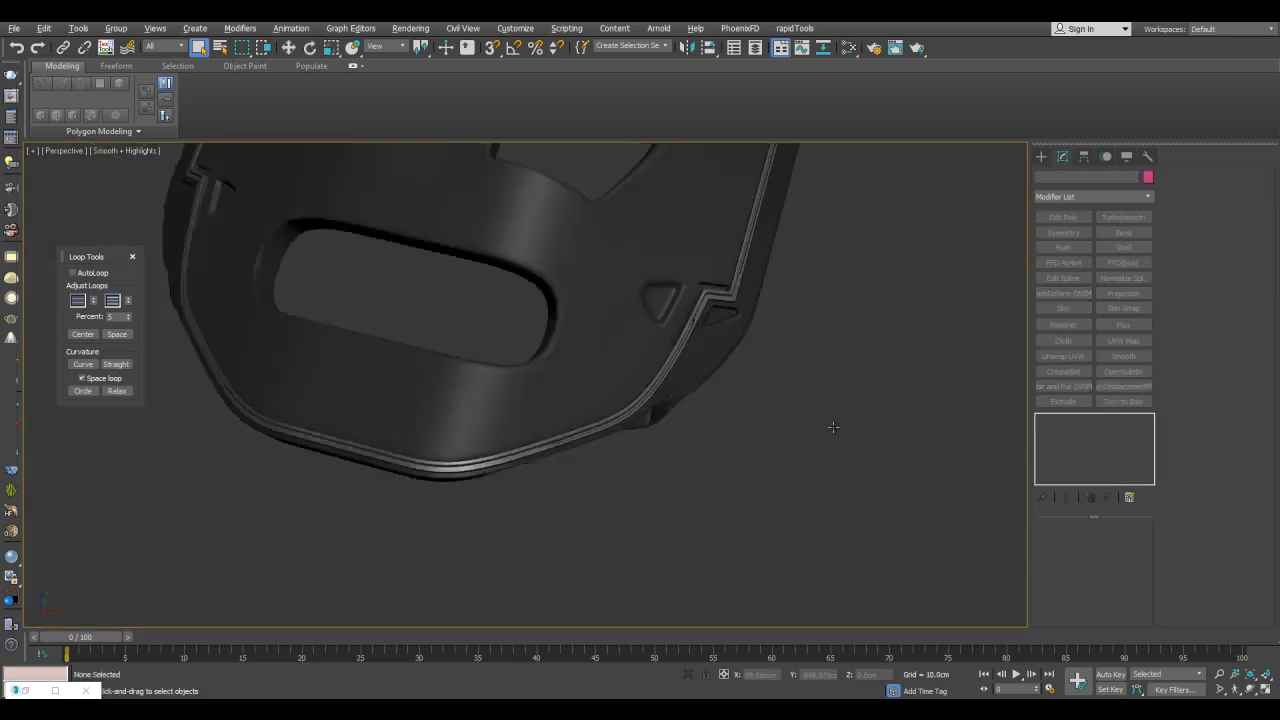
- Examine the smoothed triangular recess and its inner corner with and without edges displayed
alt+middle_drag(831, 423, 813, 467)
scroll(814, 410, up, 1)
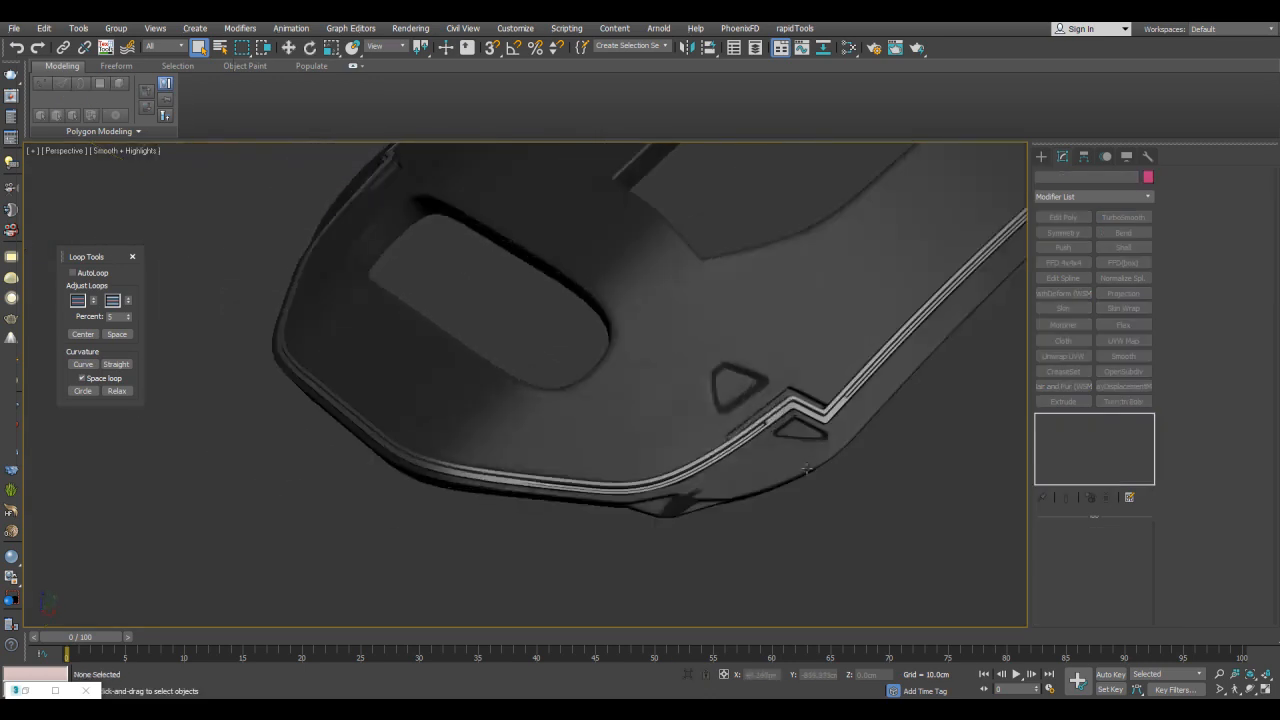
scroll(813, 466, up, 4)
scroll(673, 357, up, 6)
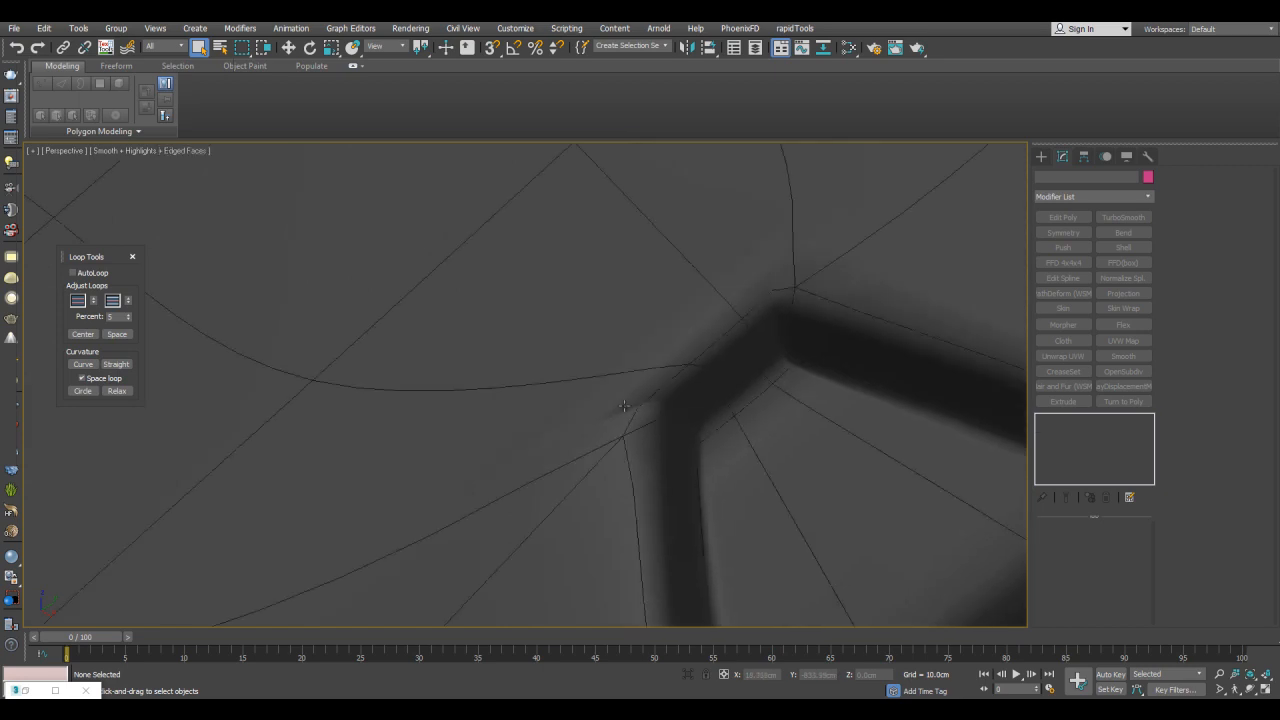
scroll(620, 406, down, 8)
key(F4)
- In the panel's Edit Poly modifier, select the edge loop beside the recess's inner corner and center it with Loop Tools
click(738, 360)
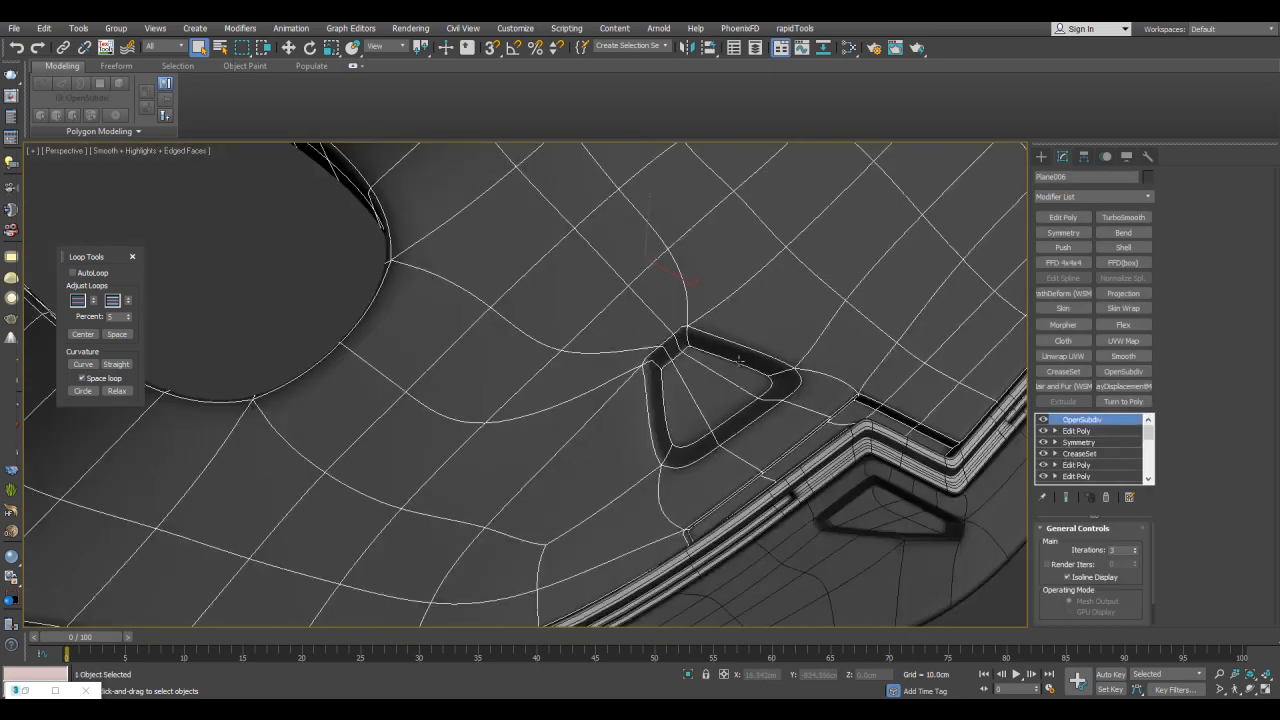
click(1096, 462)
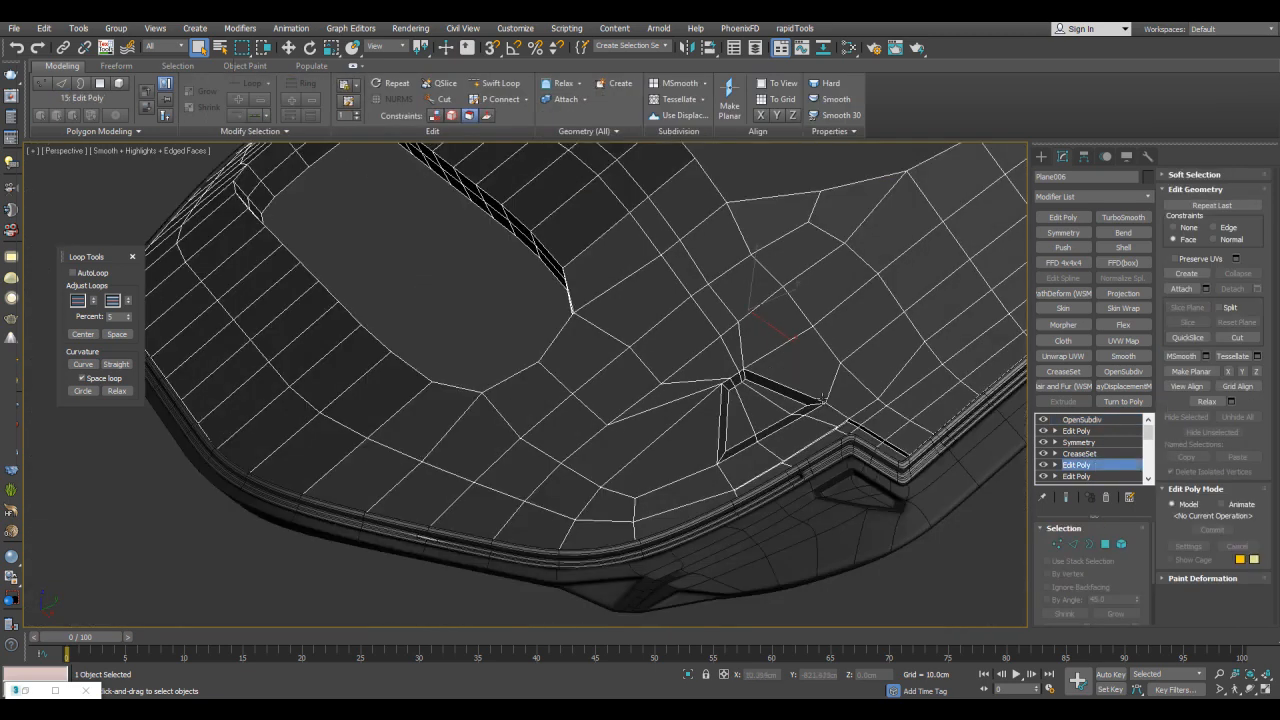
key(2)
scroll(747, 323, up, 3)
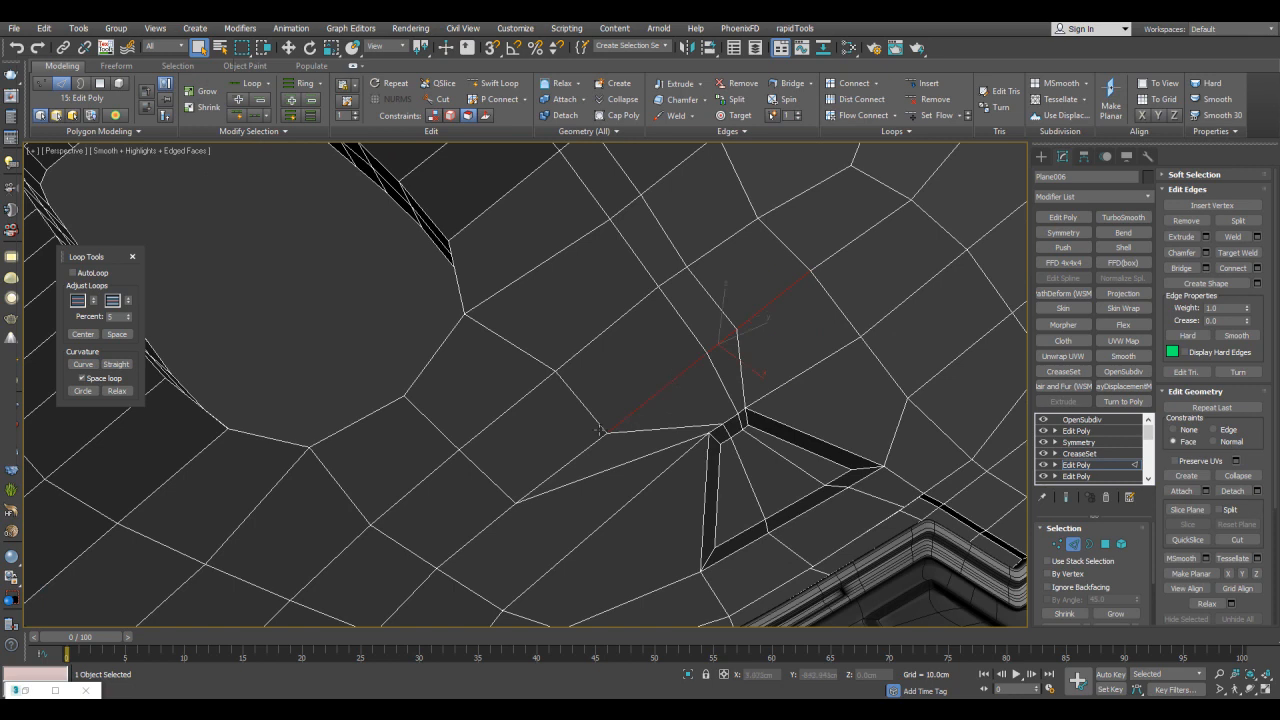
click(94, 332)
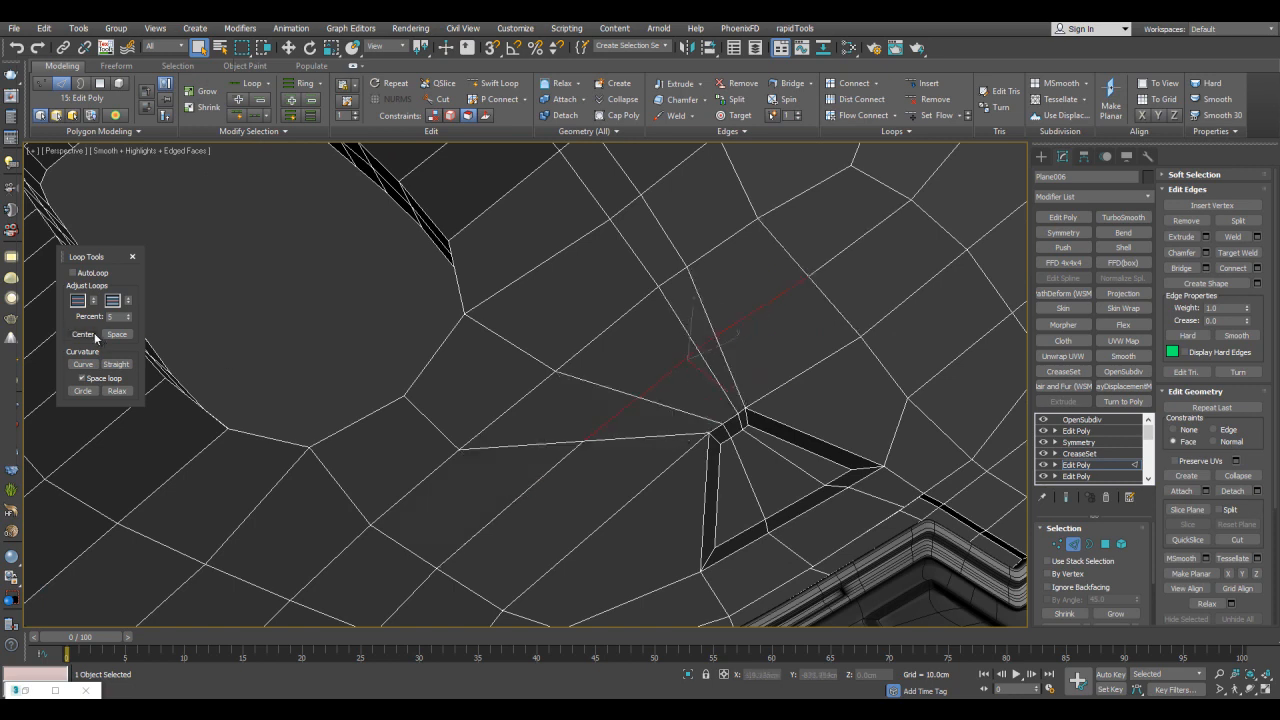
- Select edge loops between the slot opening and the triangular recess and center them with Loop Tools
mouse_move(580, 416)
alt+middle_down()
mouse_move(747, 466)
mouse_move(762, 388)
alt+middle_up()
key(4)
click(786, 382)
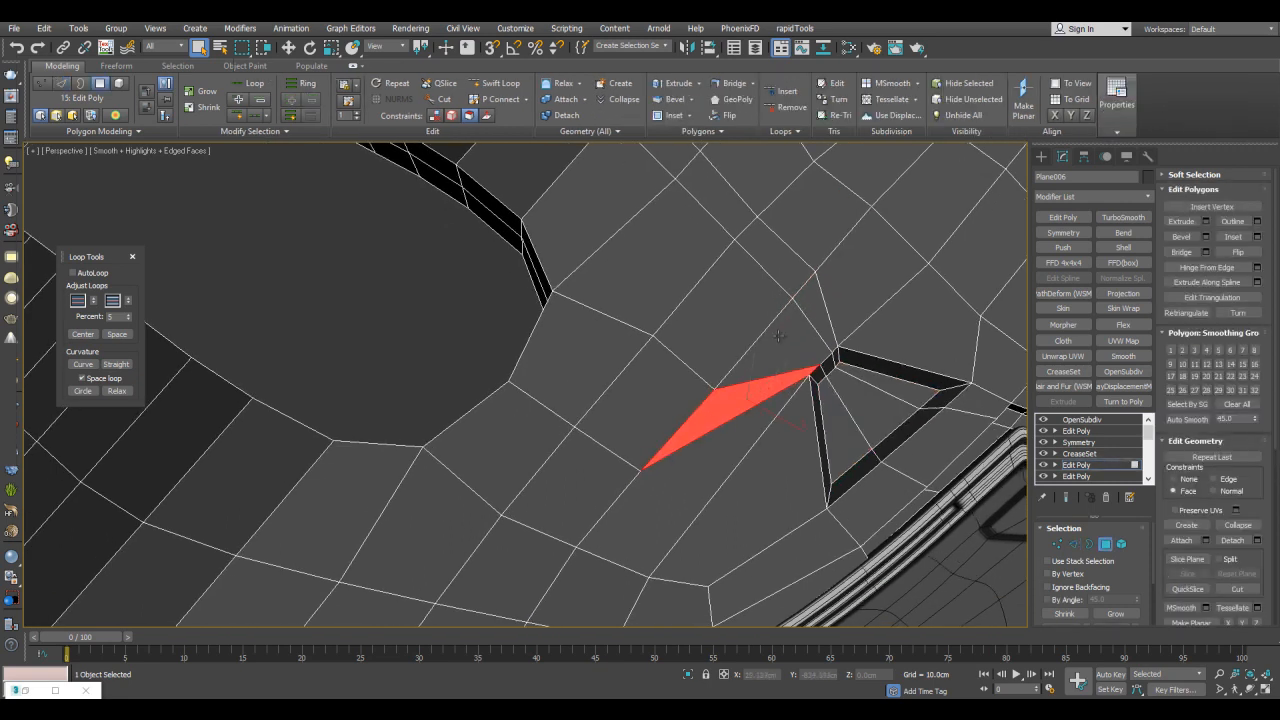
key(2)
click(806, 320)
click(89, 336)
middle_drag(625, 312, 609, 400)
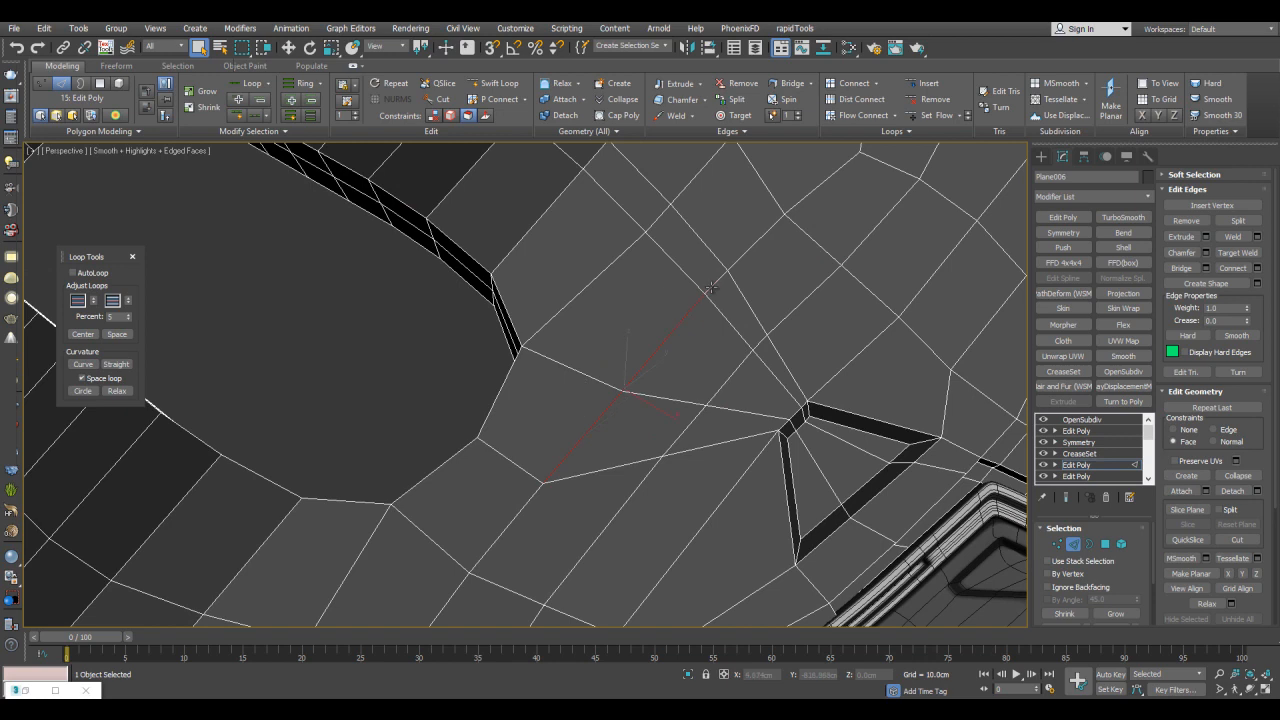
key(alt+x)
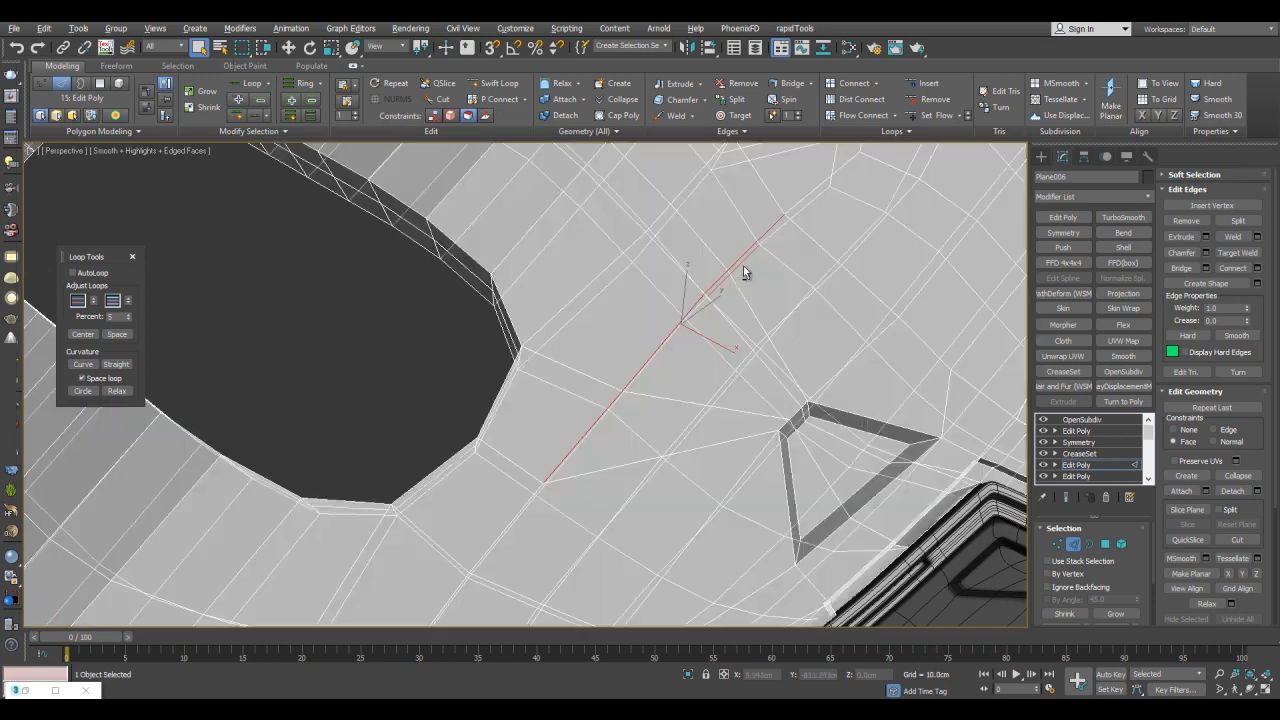
key(alt+x)
click(95, 333)
- Raise the OpenSubdiv iterations to 4 and examine the smoothed triangular recess with and without edges displayed
key(2)
click(306, 362)
middle_drag(748, 376, 703, 366)
key(F4)
scroll(703, 366, down, 3)
scroll(744, 334, up, 3)
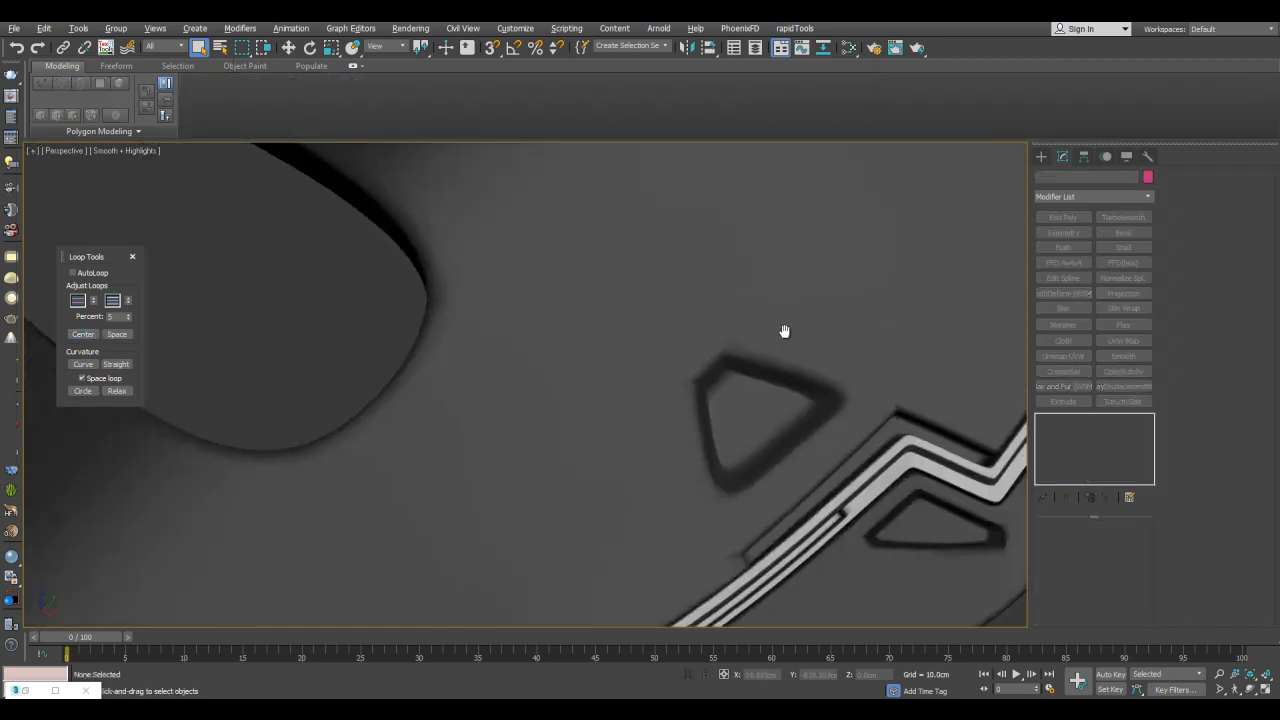
scroll(780, 334, up, 3)
click(780, 334)
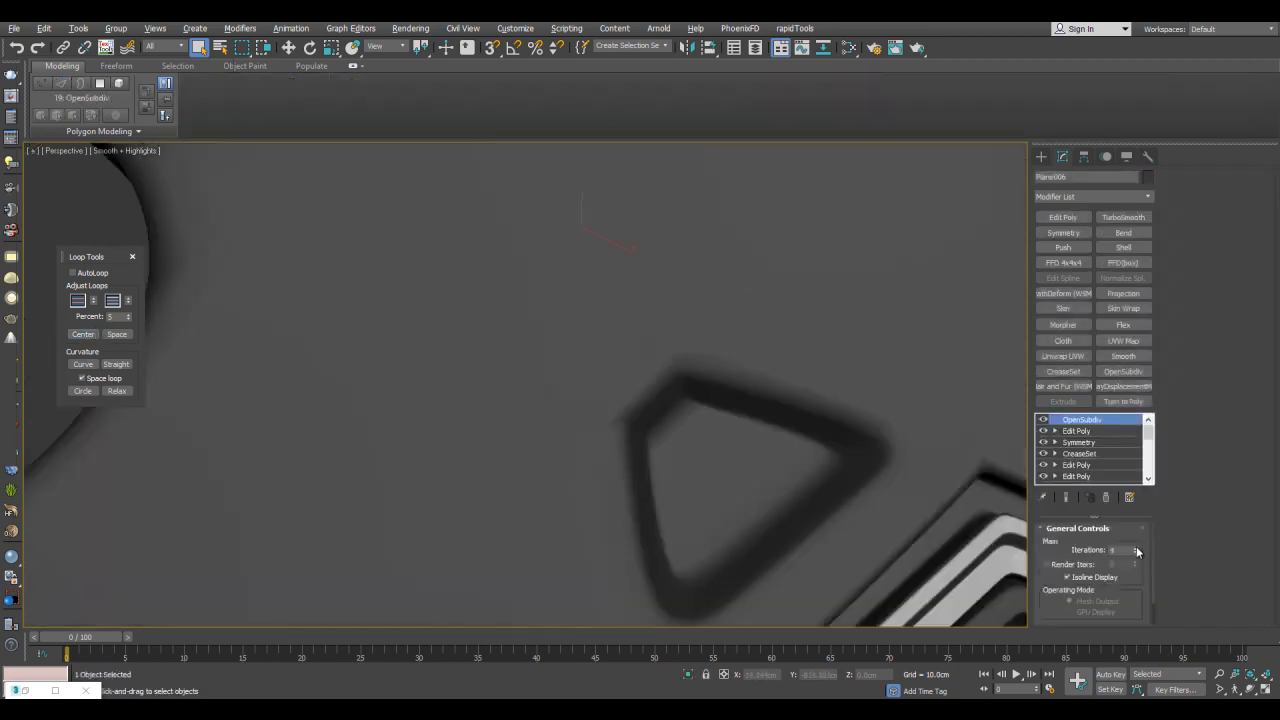
middle_drag(699, 406, 718, 377)
middle_drag(610, 424, 685, 321)
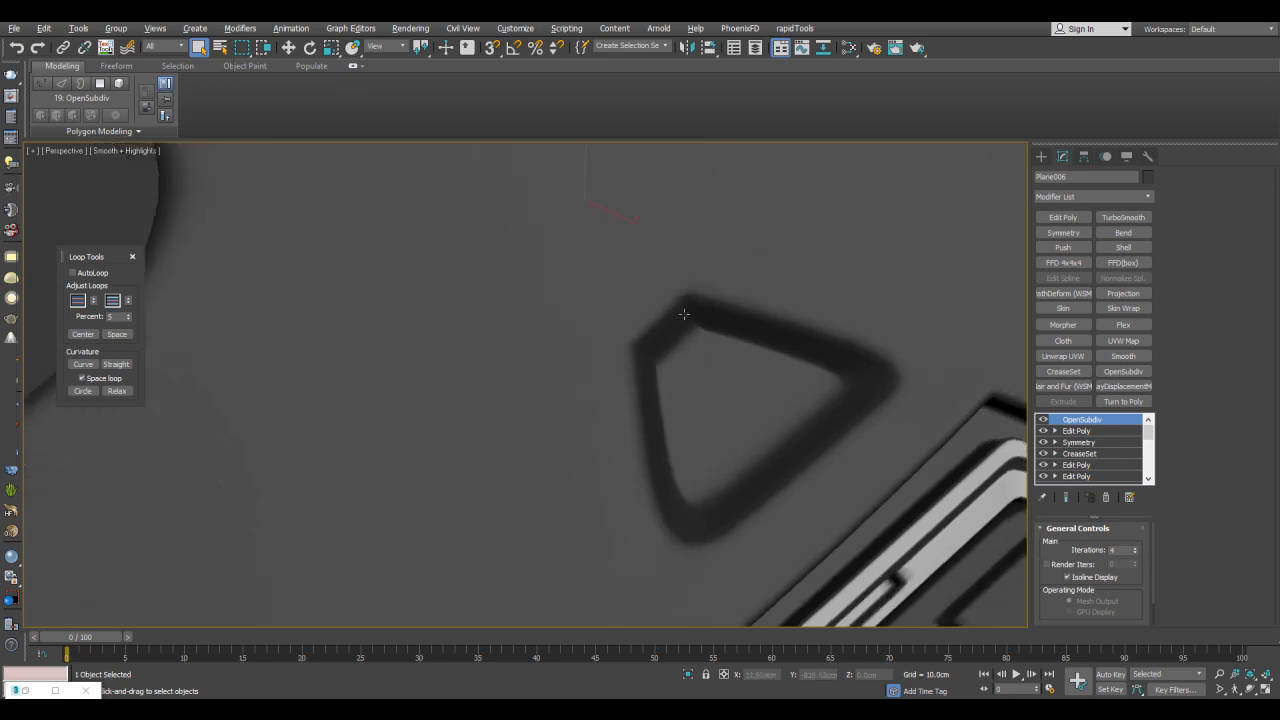
key(F4)
scroll(797, 391, down, 3)
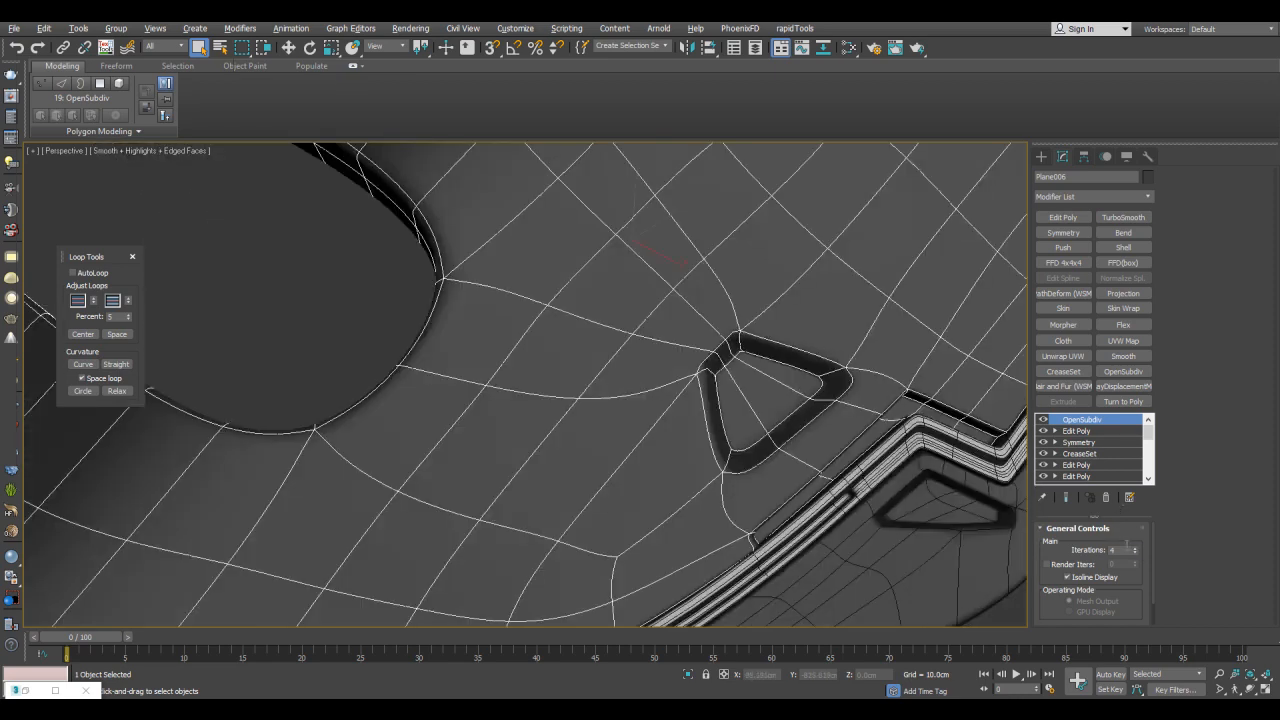
- Set the OpenSubdiv iterations to 2 and examine the panel end between the slot opening and the rim
click(1135, 553)
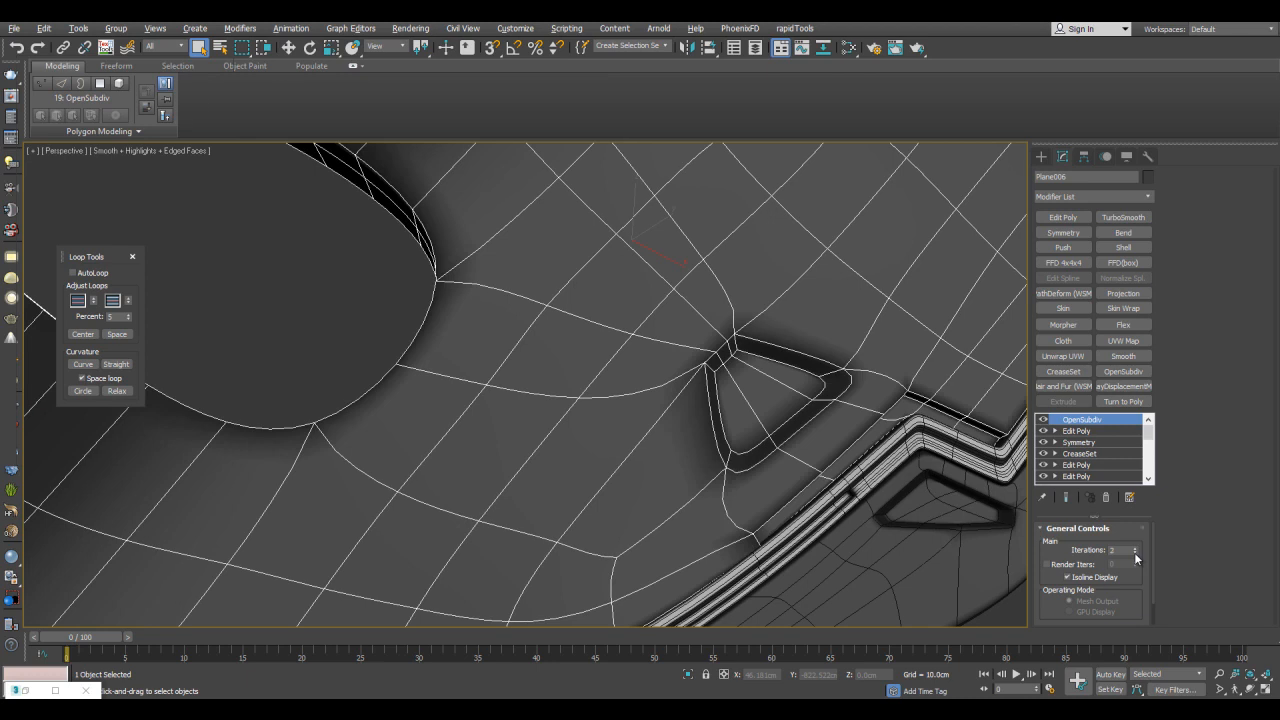
scroll(591, 265, down, 5)
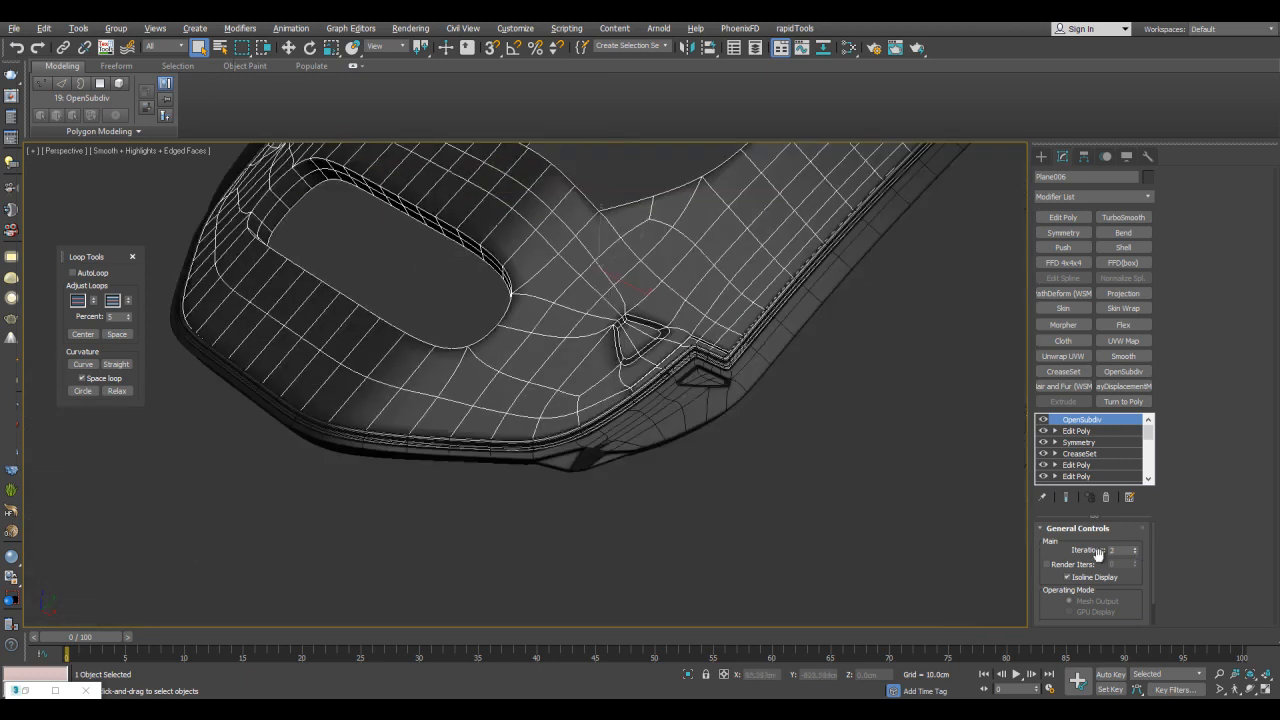
mouse_move(871, 427)
alt+middle_down()
mouse_move(818, 439)
mouse_move(837, 426)
mouse_move(790, 308)
mouse_move(845, 315)
mouse_move(886, 354)
mouse_move(855, 355)
mouse_move(837, 420)
mouse_move(838, 398)
alt+middle_up()
click(866, 414)
middle_drag(570, 474, 717, 376)
alt+middle_drag(717, 376, 734, 424)
scroll(748, 412, up, 2)
click(636, 447)
alt+middle_drag(617, 448, 650, 430)
click(617, 518)
click(622, 534)
click(665, 462)
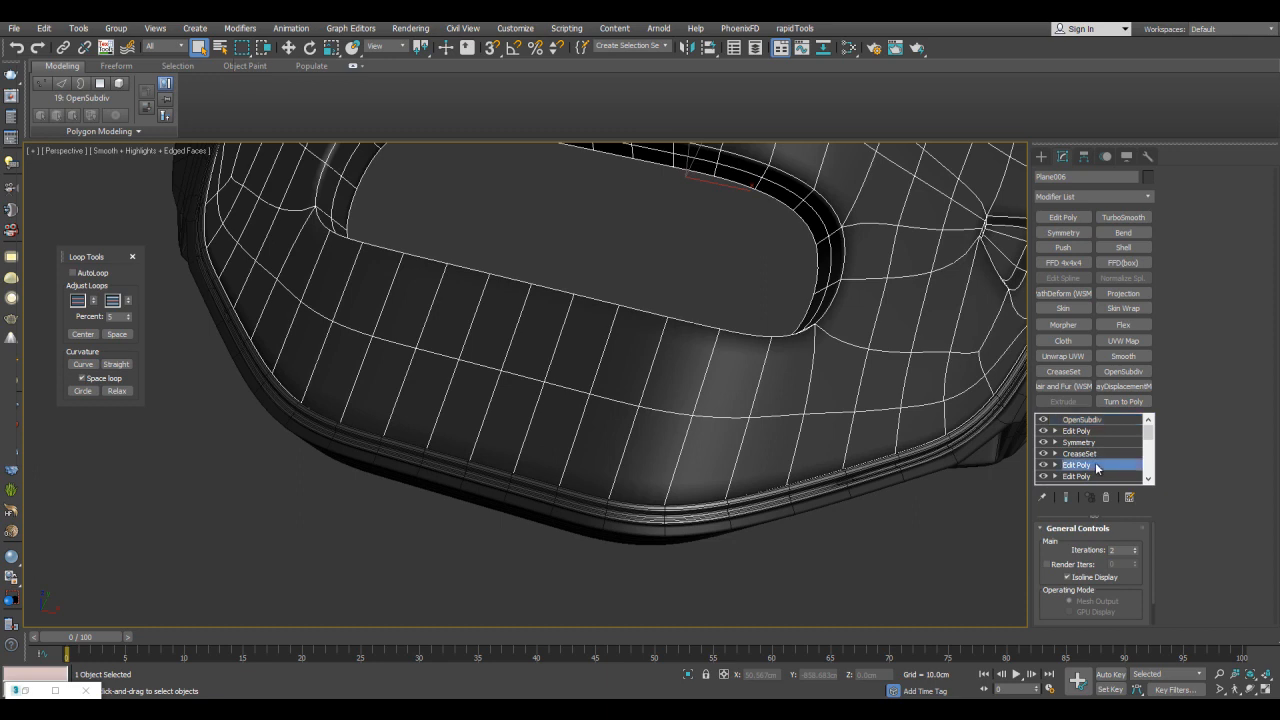
- Add a new Edit Poly modifier directly below the CreaseSet for editing the panel end beside the slot
click(1095, 466)
key(1)
middle_drag(757, 343, 650, 339)
key(alt+s)
key(w)
mouse_move(525, 462)
alt+middle_down()
mouse_move(517, 431)
mouse_move(535, 440)
alt+middle_up()
middle_drag(610, 468, 729, 528)
click(785, 562)
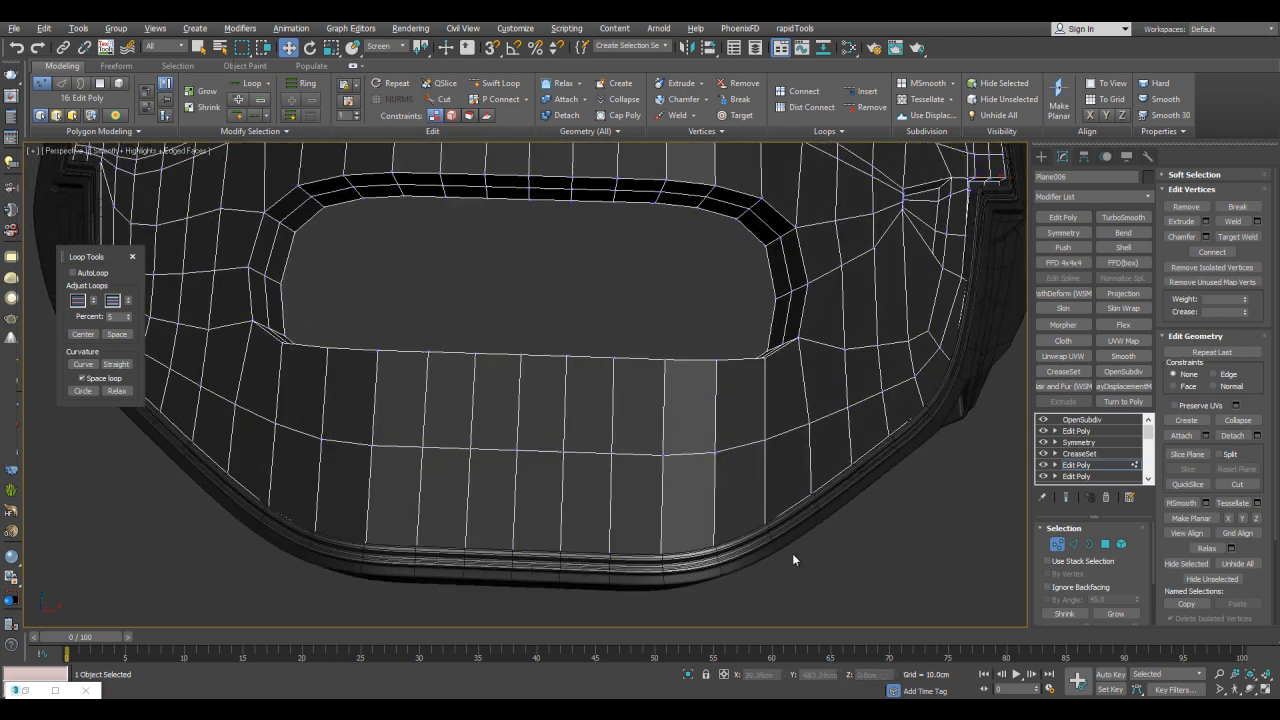
alt+middle_drag(784, 565, 800, 418)
- Select the edge run between the slot opening and the rim and move it towards the rim
key(2)
click(789, 395)
shift+click(312, 399)
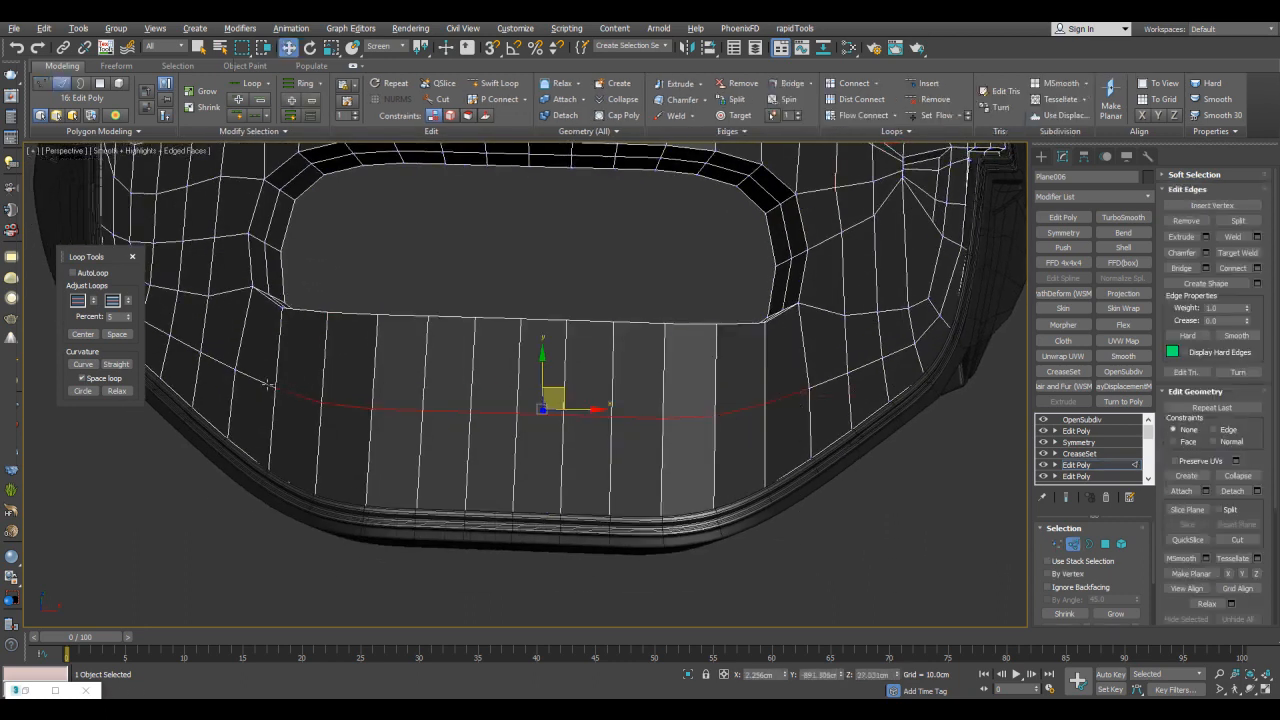
alt+middle_drag(418, 394, 452, 328)
drag(469, 343, 469, 382)
key(shift+x)
key(q)
- Add an edge loop with Swift Loop between the slot opening and the repositioned edge run
alt+middle_drag(486, 384, 590, 380)
click(566, 357)
click(592, 386)
key(alt+1)
click(585, 333)
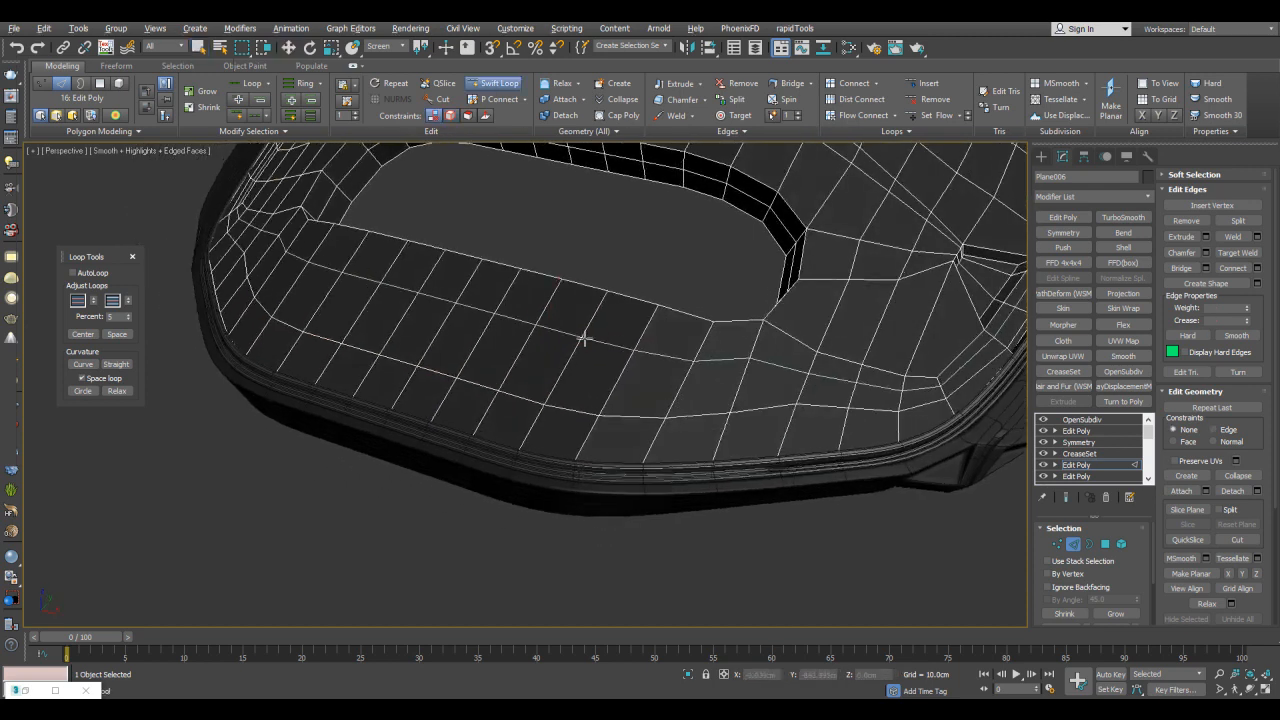
right_click(585, 333)
double_click(585, 336)
click(629, 259)
middle_drag(498, 348, 603, 368)
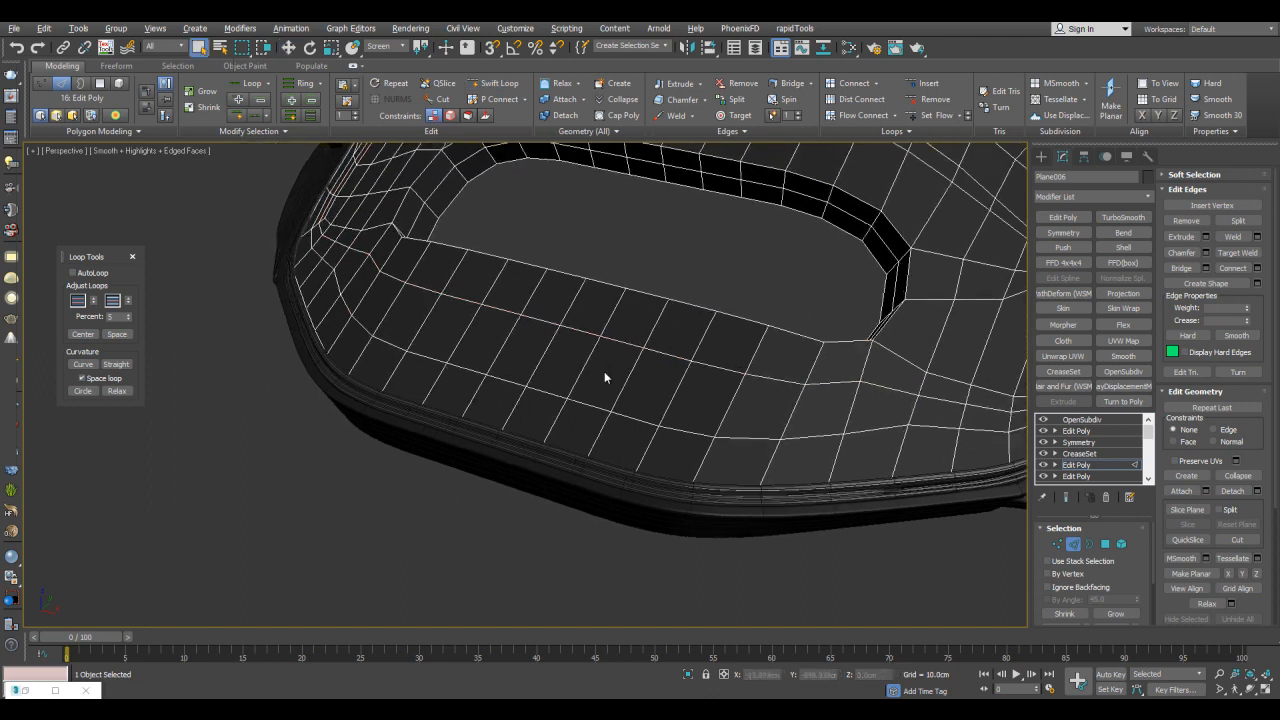
- Add another Swift Loop edge loop close to the rim at the panel end
key(alt+shift+w)
click(633, 447)
alt+middle_drag(633, 447, 708, 428)
key(alt+1)
right_click(665, 475)
click(576, 534)
- Move the middle edges of the loop nearest the rim downward and slightly outward to form a step
scroll(594, 549, up, 3)
scroll(680, 465, down, 3)
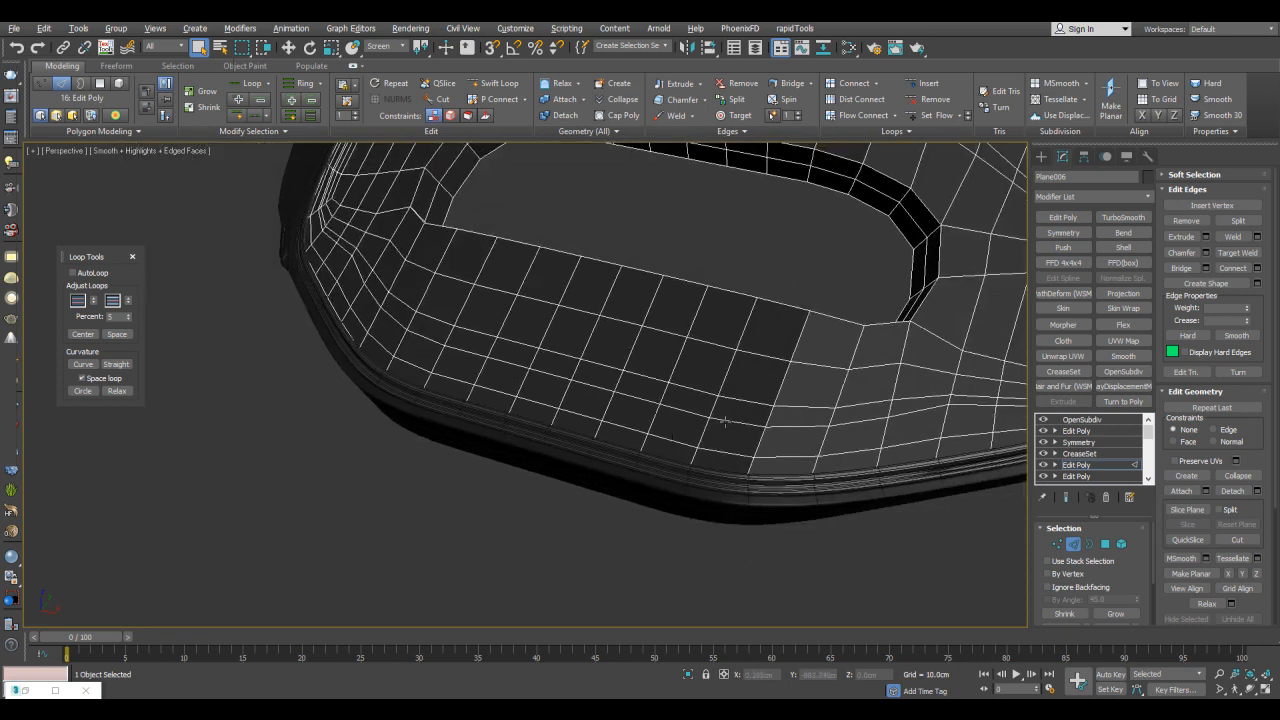
key(w)
alt+middle_drag(610, 362, 457, 268)
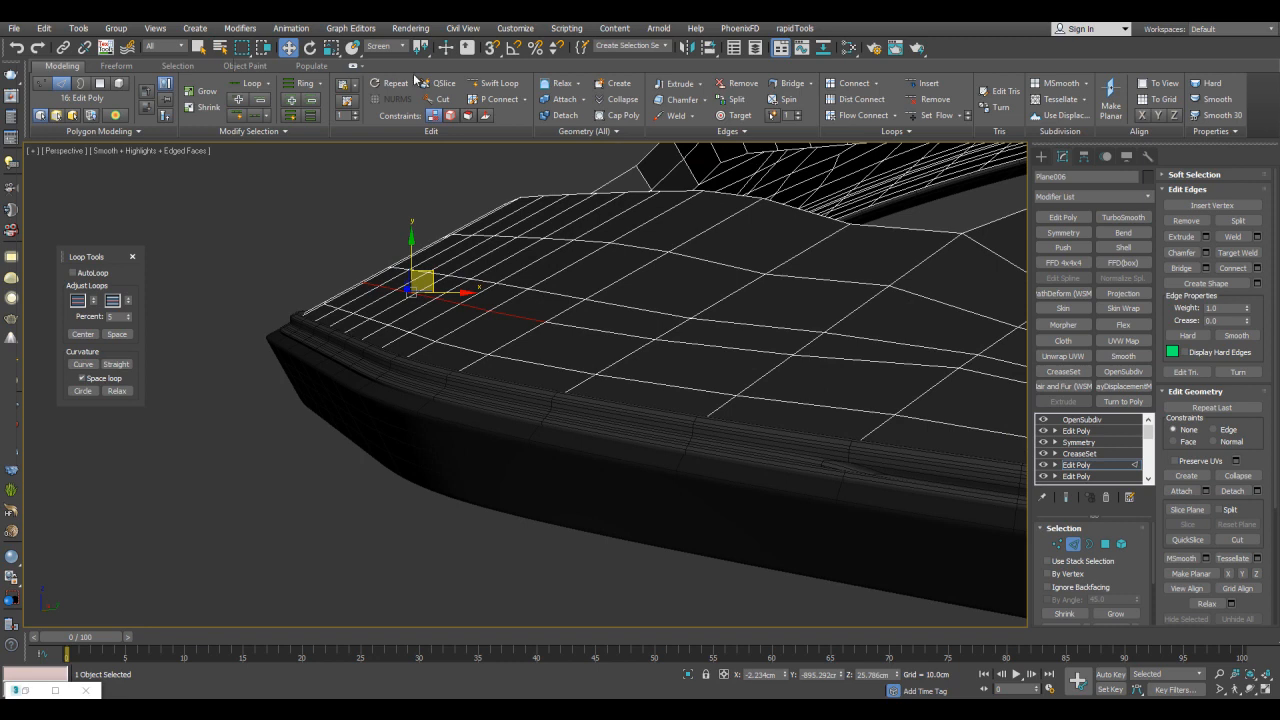
drag(435, 274, 446, 290)
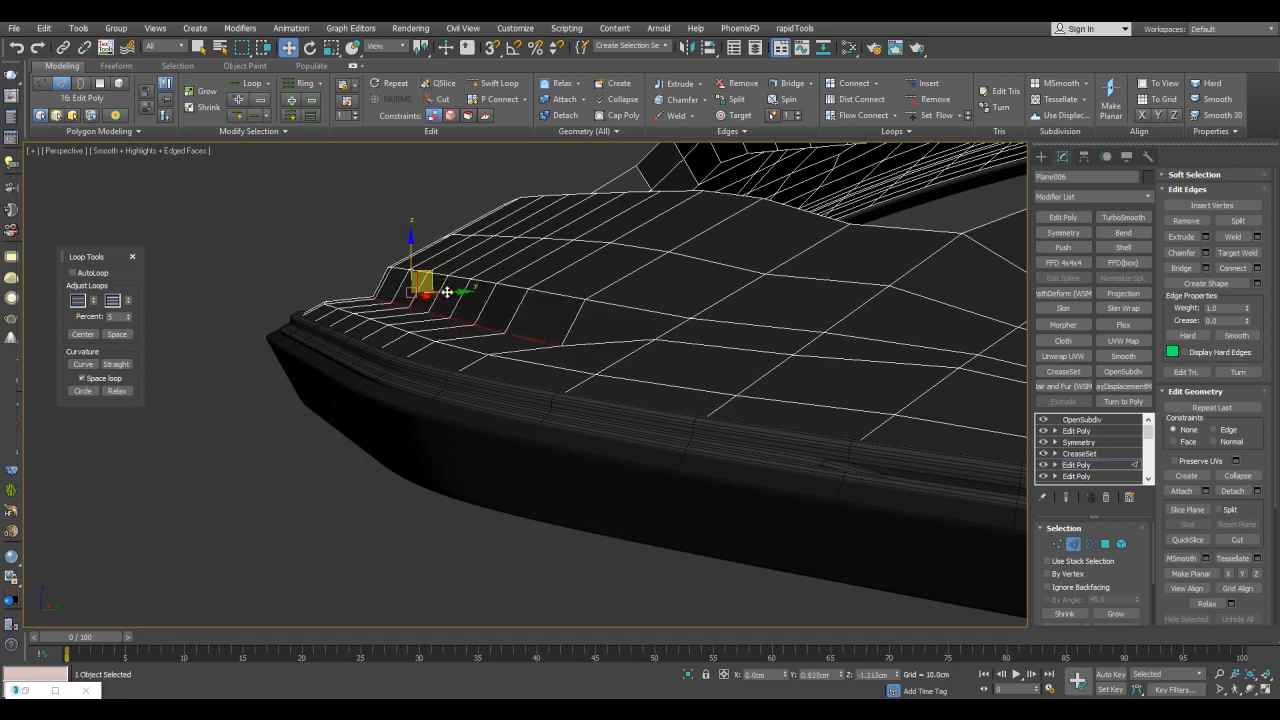
alt+middle_drag(418, 294, 749, 471)
- Examine the smoothed step at the panel end with and without edges displayed
click(747, 465)
alt+middle_drag(732, 256, 752, 428)
key(F4)
scroll(661, 445, up, 3)
key(F4)
key(F4)
key(F4)
click(752, 428)
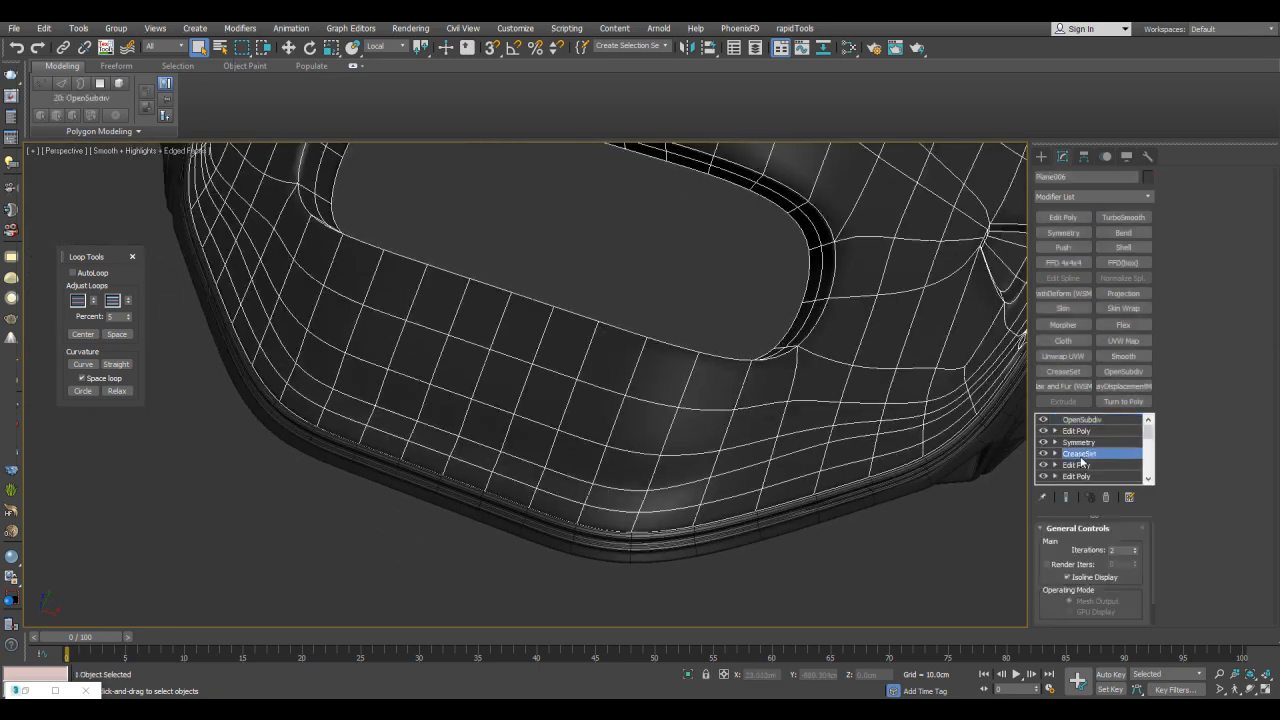
- In the CreaseSet modifier, select only the lowered edges of the step at the panel end
click(1080, 455)
middle_drag(840, 454, 861, 441)
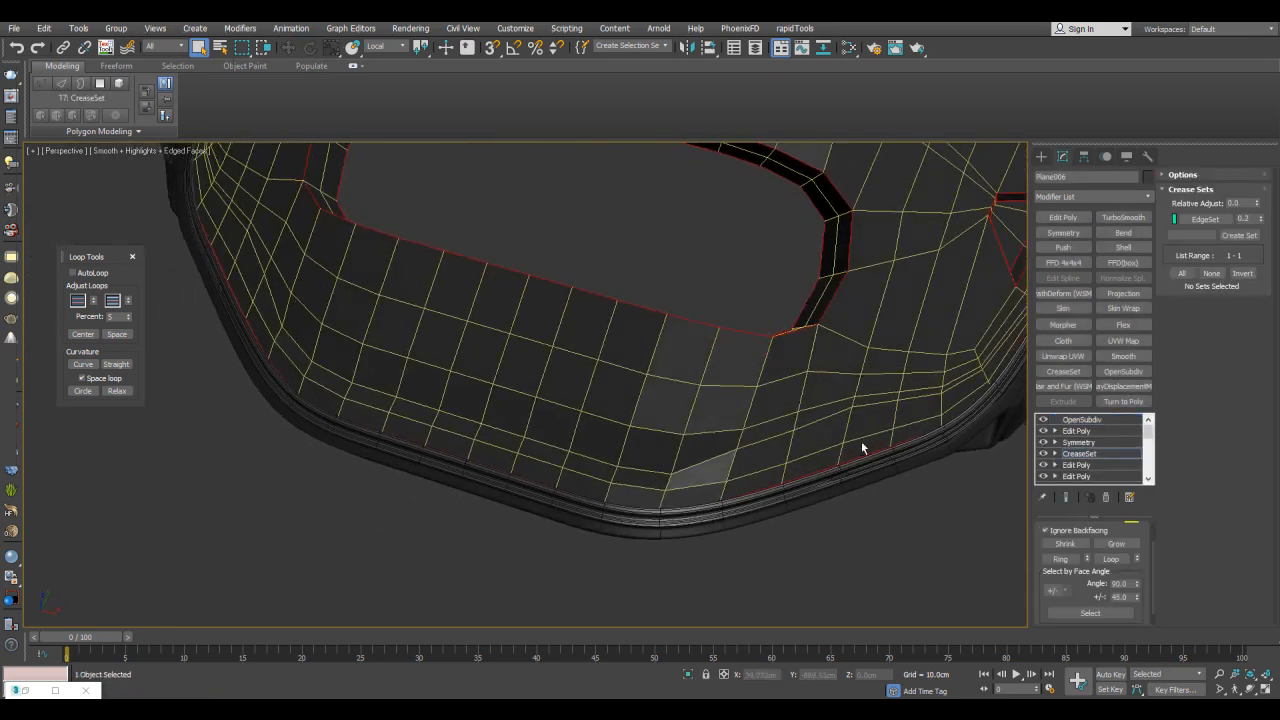
click(881, 503)
alt+middle_drag(881, 503, 770, 491)
double_click(686, 435)
scroll(686, 435, down, 5)
alt+middle_drag(686, 435, 700, 460)
scroll(743, 237, down, 2)
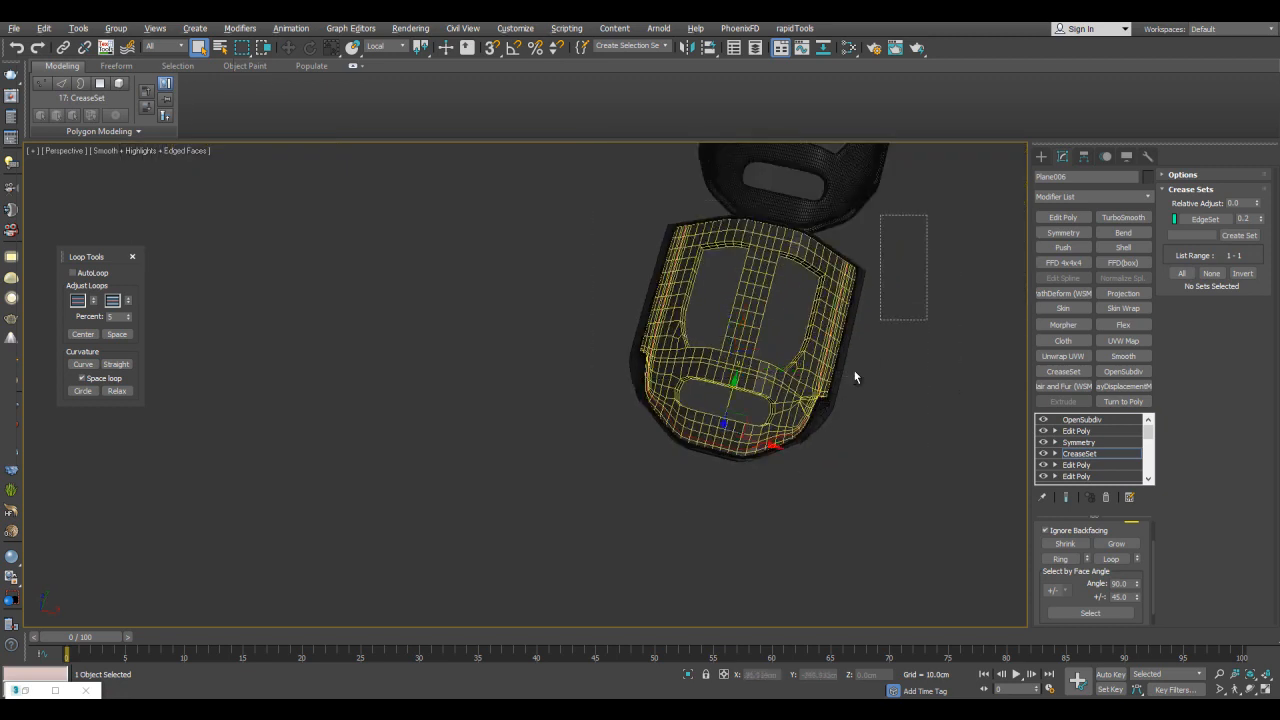
drag(772, 486, 770, 480)
scroll(770, 456, up, 3)
alt+drag(652, 403, 654, 404)
scroll(780, 395, up, 4)
mouse_move(829, 345)
alt+middle_down()
mouse_move(763, 331)
mouse_move(828, 330)
alt+middle_up()
scroll(765, 325, up, 2)
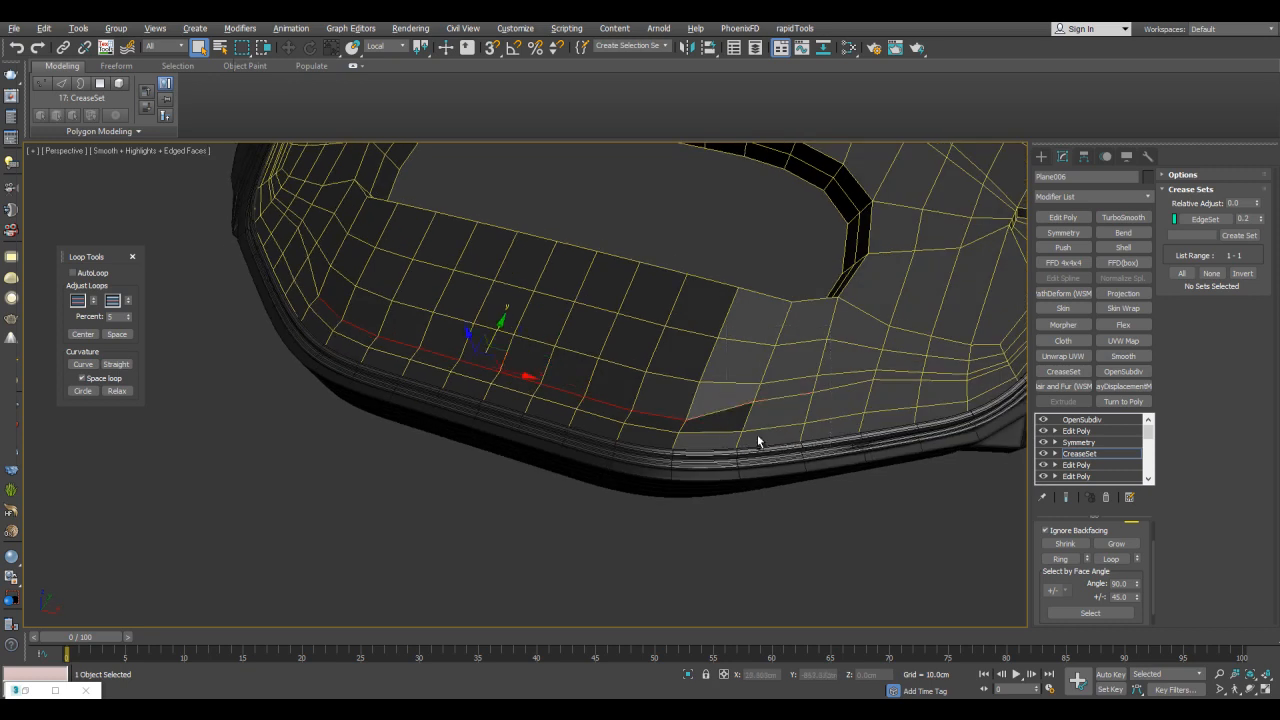
- Create a new crease set from the lowered edges, raise its crease value, and preview the smoothed surface
click(1238, 236)
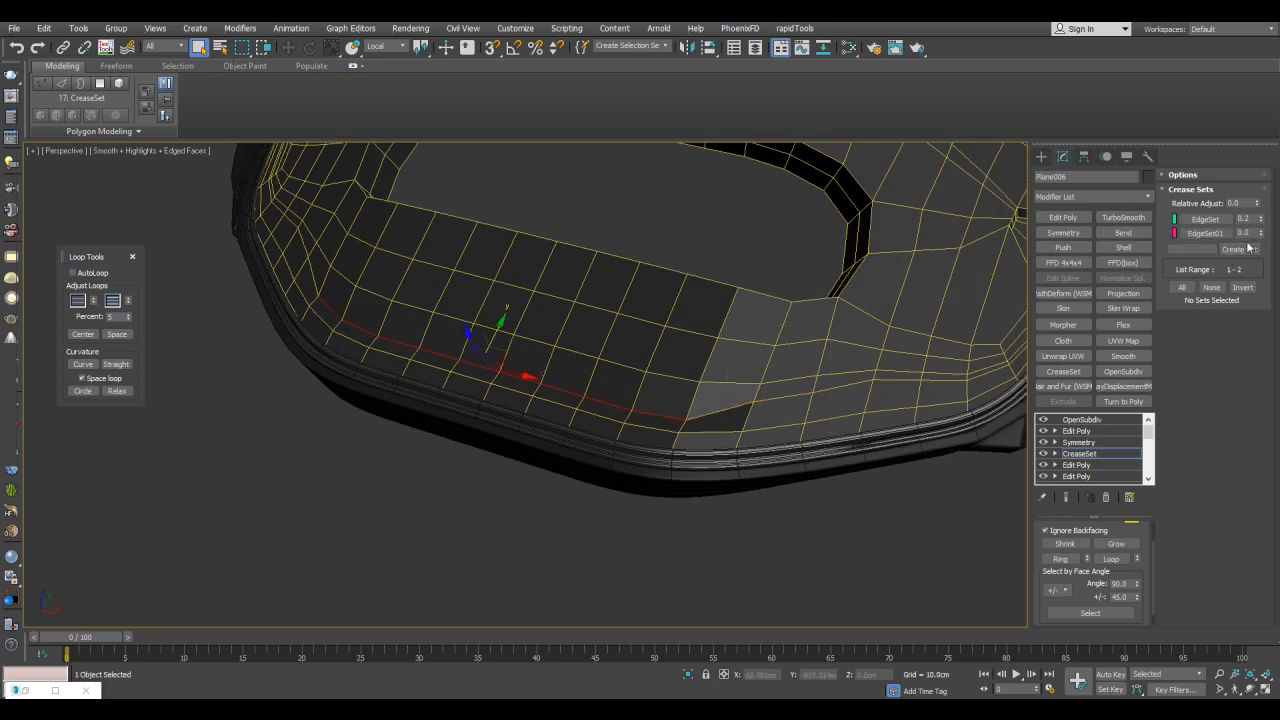
key(2)
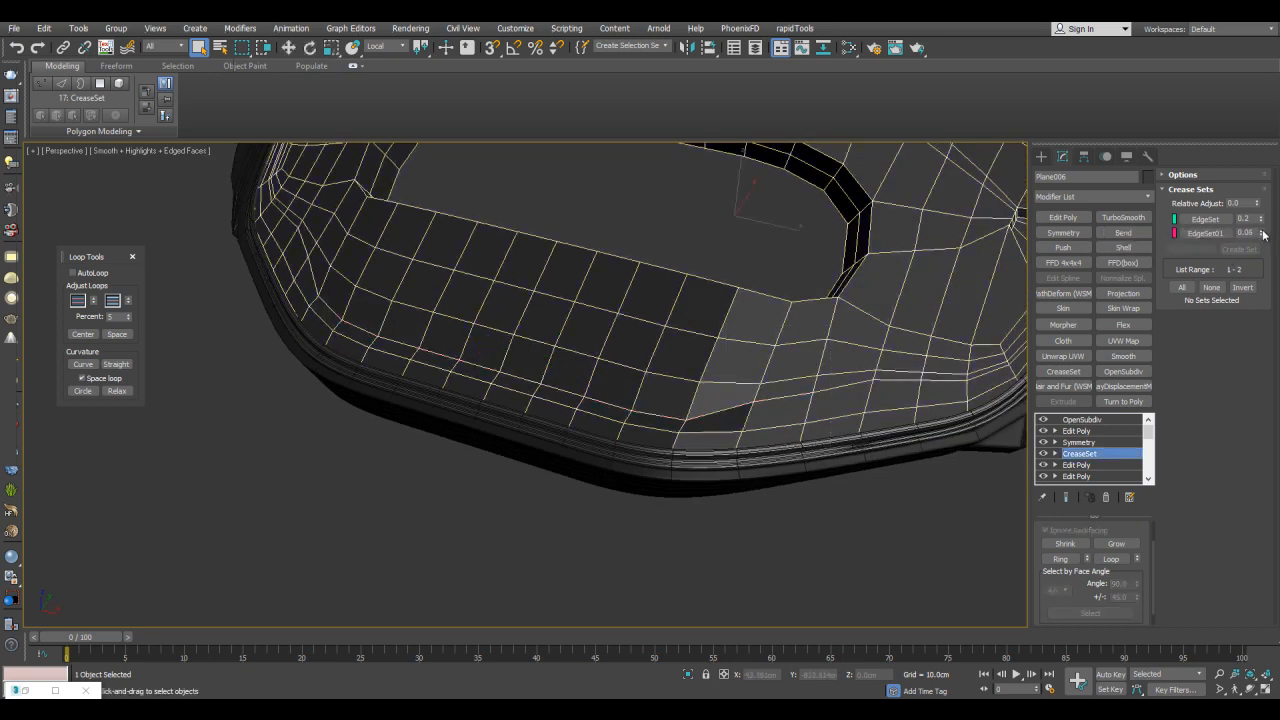
click(829, 508)
key(F4)
mouse_move(764, 425)
alt+middle_down()
mouse_move(840, 455)
mouse_move(821, 463)
mouse_move(750, 424)
alt+middle_up()
click(752, 422)
- Set the crease value of EdgeSet01 to 0.21
click(1085, 455)
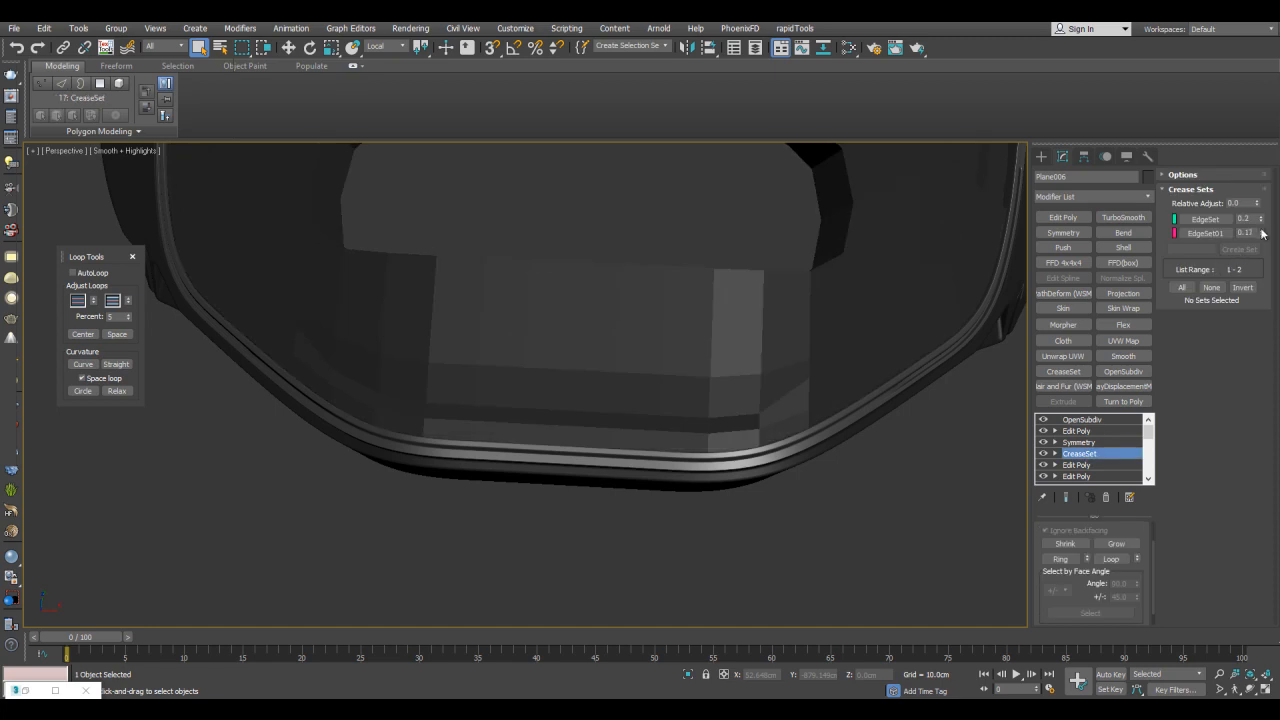
click(898, 517)
alt+middle_drag(911, 457, 881, 487)
- Select the additional step edges at the panel end, update the crease set with them, and examine the smoothed result
click(826, 433)
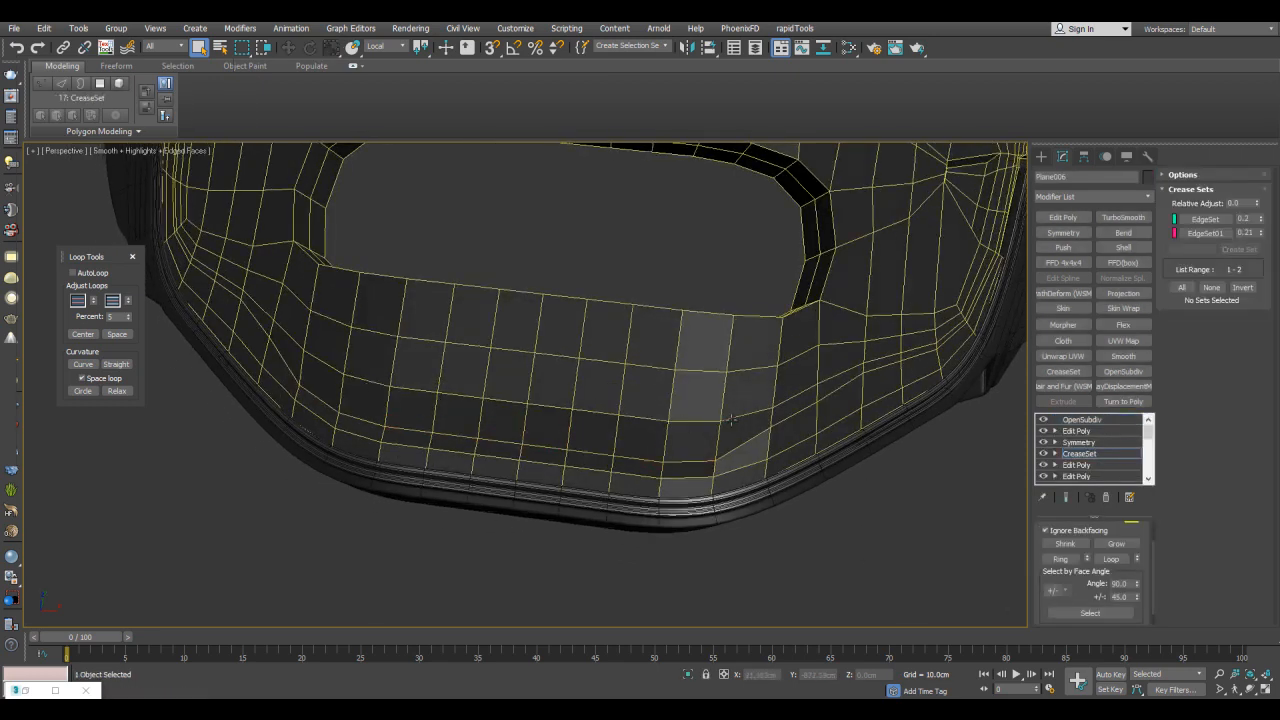
right_click(1207, 226)
click(1213, 251)
click(913, 476)
alt+middle_drag(913, 476, 848, 400)
scroll(848, 389, up, 3)
key(F4)
click(913, 282)
scroll(913, 282, down, 5)
alt+middle_drag(913, 282, 803, 430)
click(783, 442)
scroll(783, 442, up, 4)
- In a new Edit Poly modifier below the CreaseSet, select the polygon row beside the rim and bevel it outward into a ledge
click(803, 430)
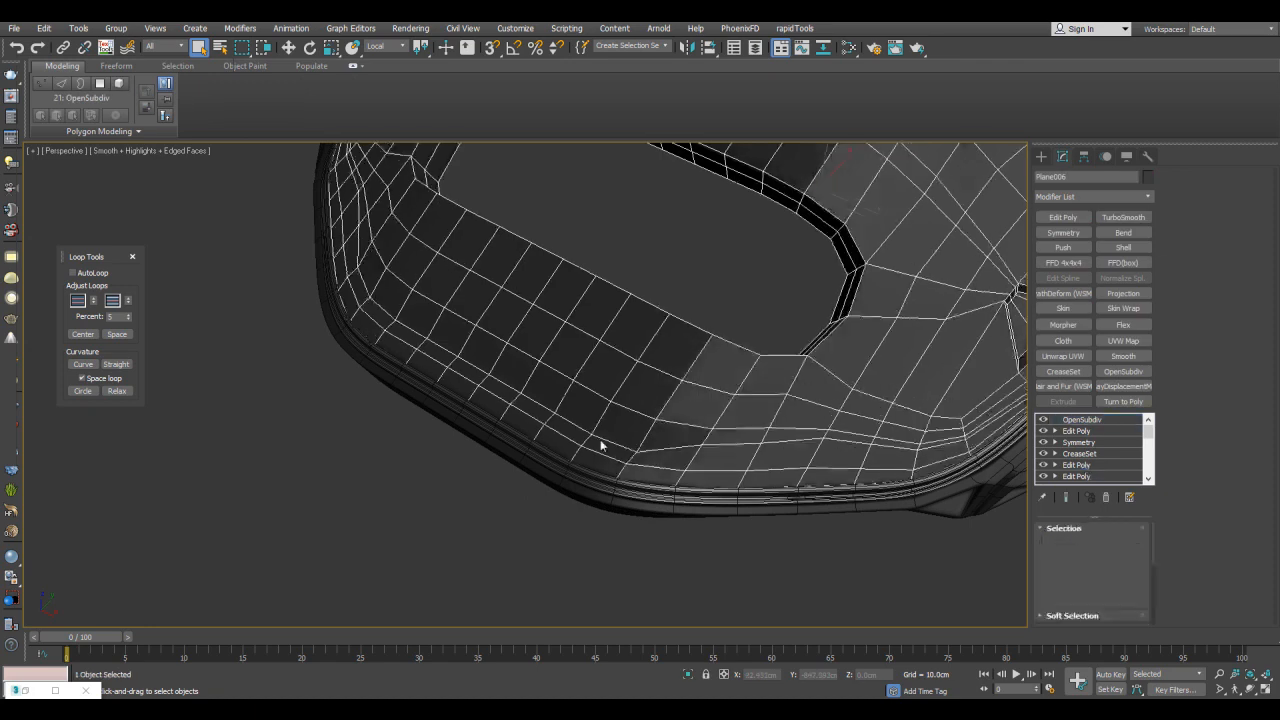
key(4)
scroll(565, 472, up, 3)
alt+middle_drag(543, 517, 600, 445)
click(604, 440)
shift+click(289, 374)
alt+middle_drag(289, 374, 597, 434)
key(q)
click(597, 434)
click(630, 418)
shift+click(387, 360)
alt+middle_drag(387, 360, 529, 411)
key(ctrl+shift+b)
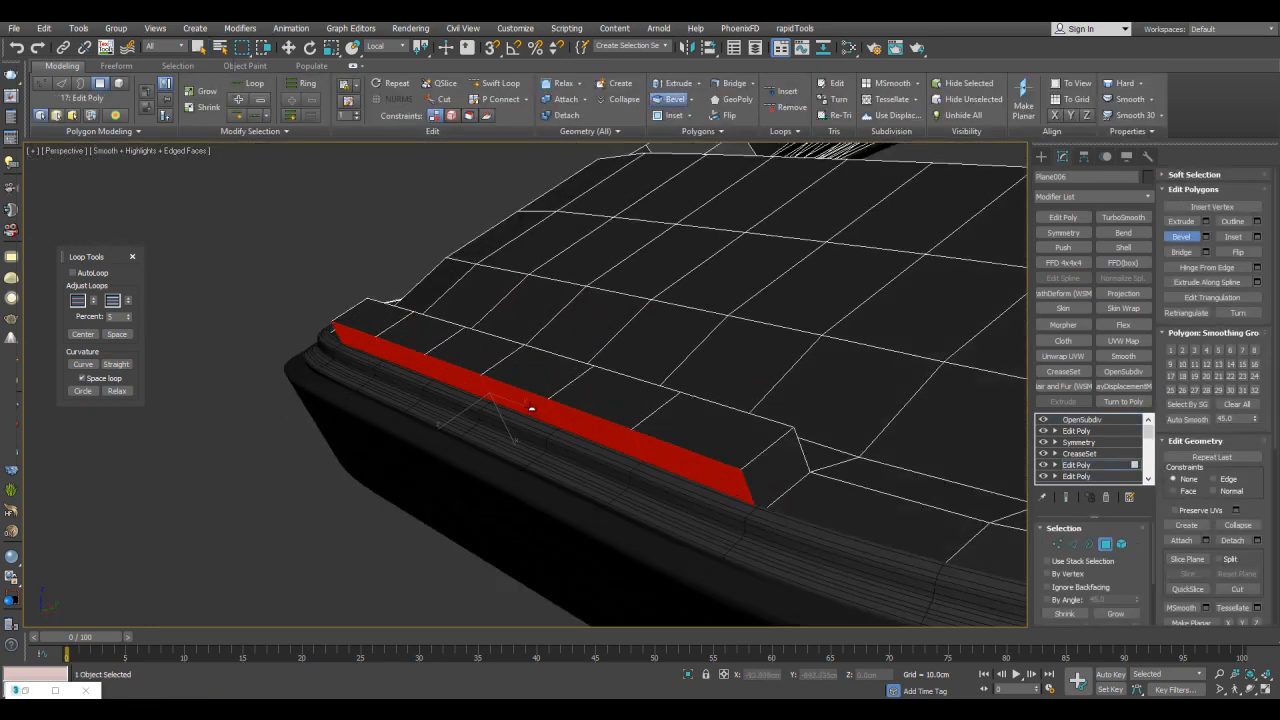
drag(529, 411, 527, 395)
- Select the edge loop along the new ledge and reposition it with the edge constraint
alt+middle_drag(527, 395, 775, 485)
key(1)
key(2)
double_click(403, 260)
key(shift+x)
alt+middle_drag(403, 260, 573, 276)
key(w)
drag(548, 289, 565, 292)
alt+middle_drag(565, 292, 665, 338)
- Select the ledge's front polygons and bevel them outward past the rim
key(alt+1)
scroll(591, 354, down, 4)
key(w)
key(4)
key(q)
click(686, 338)
shift+click(640, 335)
scroll(678, 321, down, 3)
key(ctrl+shift+b)
drag(665, 340, 665, 325)
key(q)
- Deselect the ledge's middle front polygons and bevel the remaining end polygons outward into two tabs
scroll(675, 349, up, 3)
alt+middle_drag(640, 335, 672, 365)
alt+click(575, 363)
alt+click(637, 380)
key(ctrl+shift+b)
drag(668, 382, 677, 369)
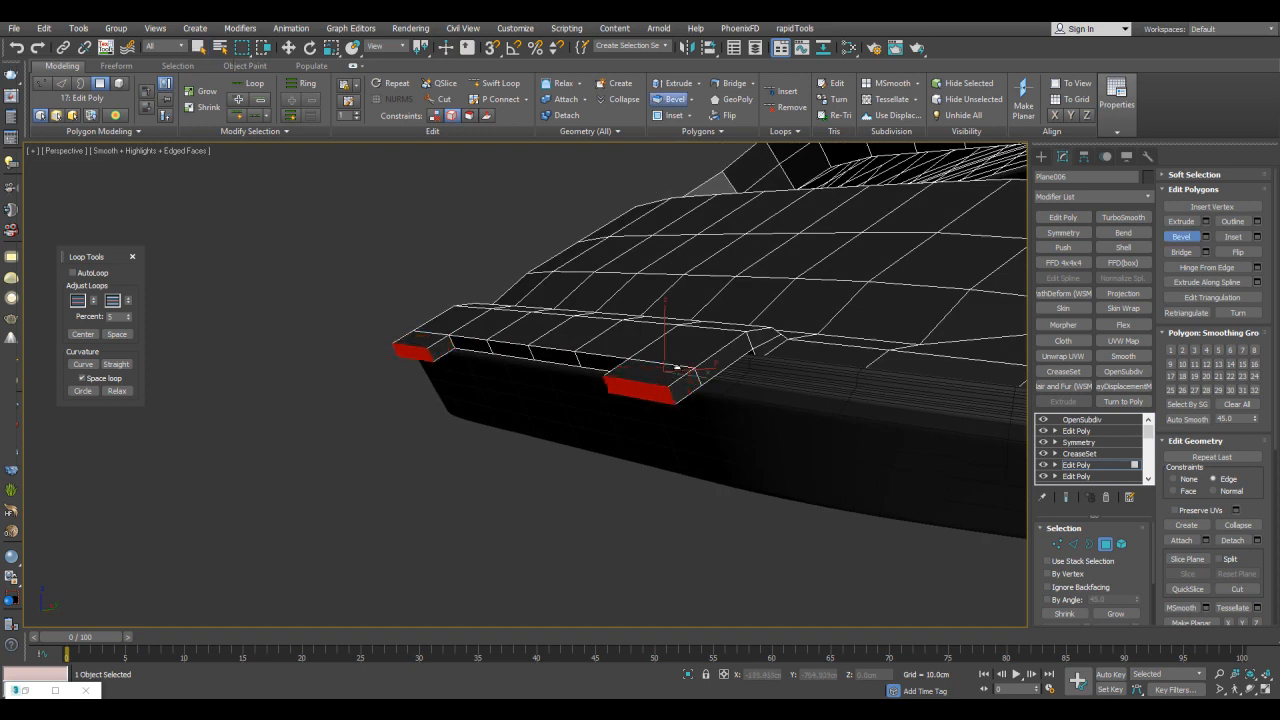
alt+middle_drag(611, 385, 382, 366)
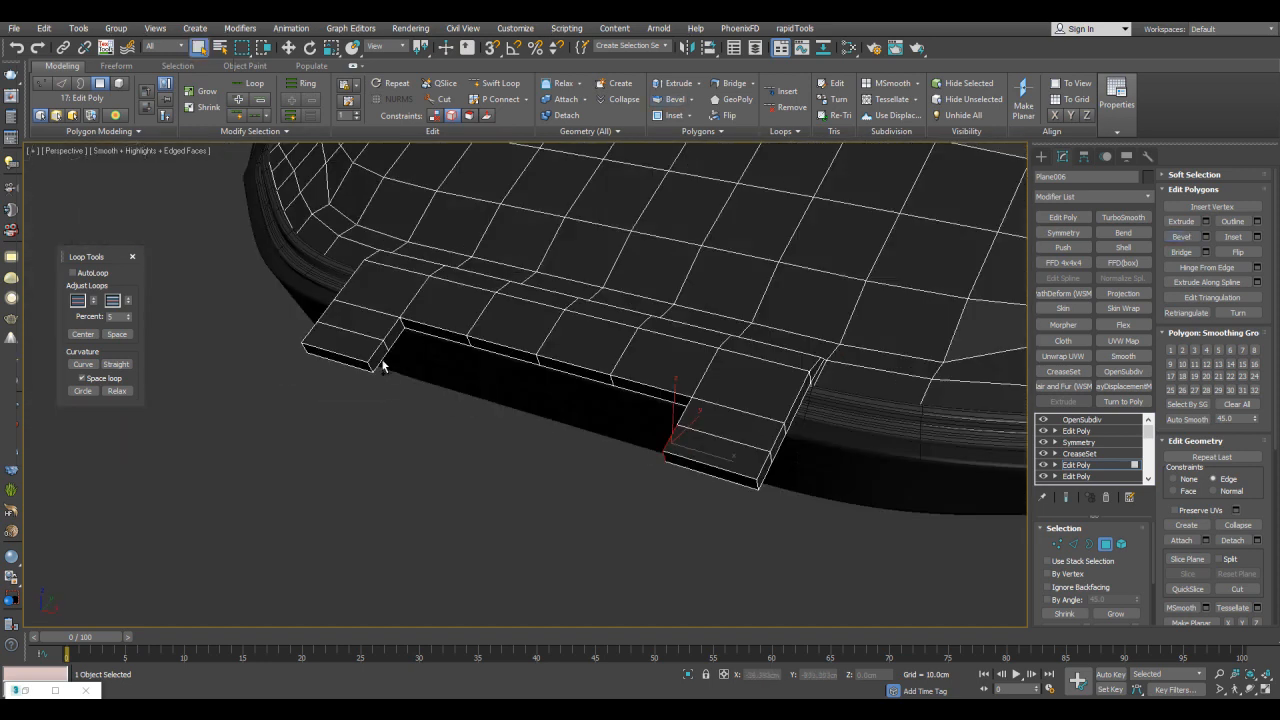
- Bridge the facing ends of the two tabs into a bar and connect edges across the new span
click(1181, 253)
alt+middle_drag(640, 380, 722, 430)
key(2)
click(700, 431)
key(ctrl+shift+e)
double_click(812, 450)
click(811, 493)
- In a new Edit Poly modifier, select the row of front polygons on the bar and bevel it outward
click(1063, 218)
key(4)
alt+middle_drag(957, 314, 748, 511)
click(714, 458)
ctrl+click(378, 410)
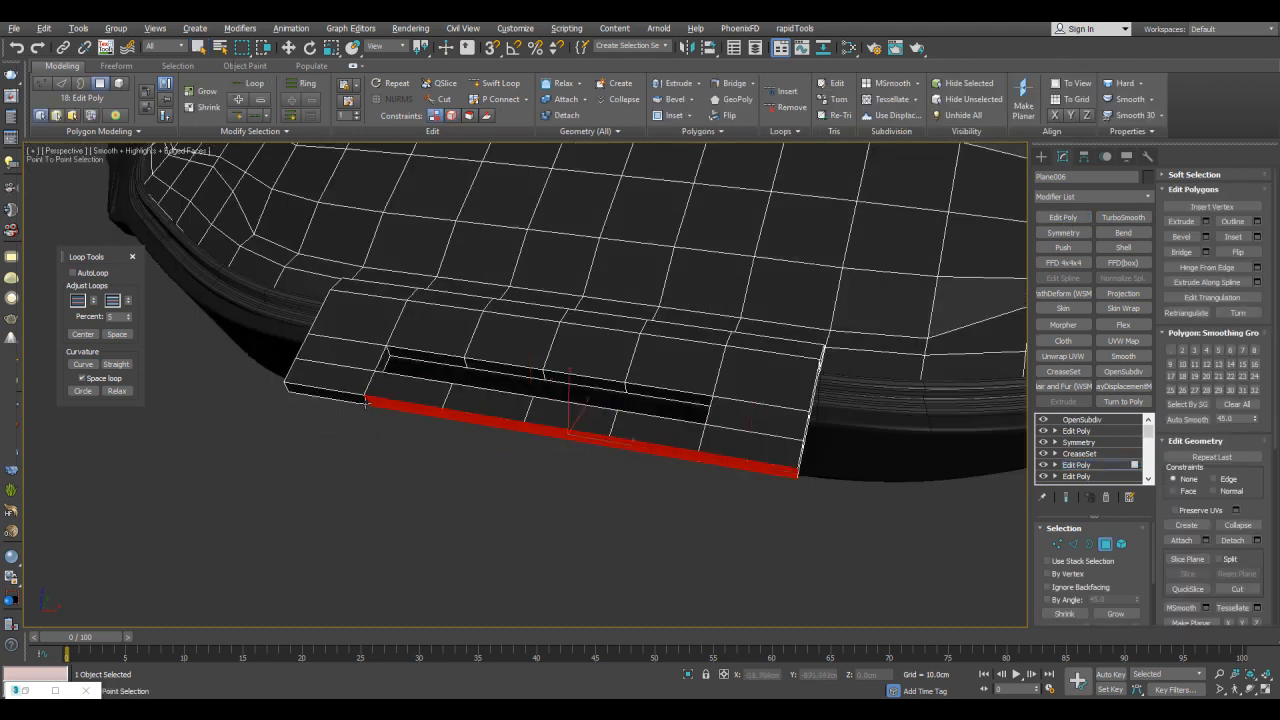
ctrl+click(325, 393)
alt+middle_drag(480, 430, 625, 462)
key(ctrl+shift+b)
drag(624, 456, 623, 446)
click(611, 504)
- Select the bar's polygons beside the slot, bevel them upward into a raised strip, and slope the strip's end edges
scroll(655, 453, up, 3)
click(640, 384)
shift+click(545, 364)
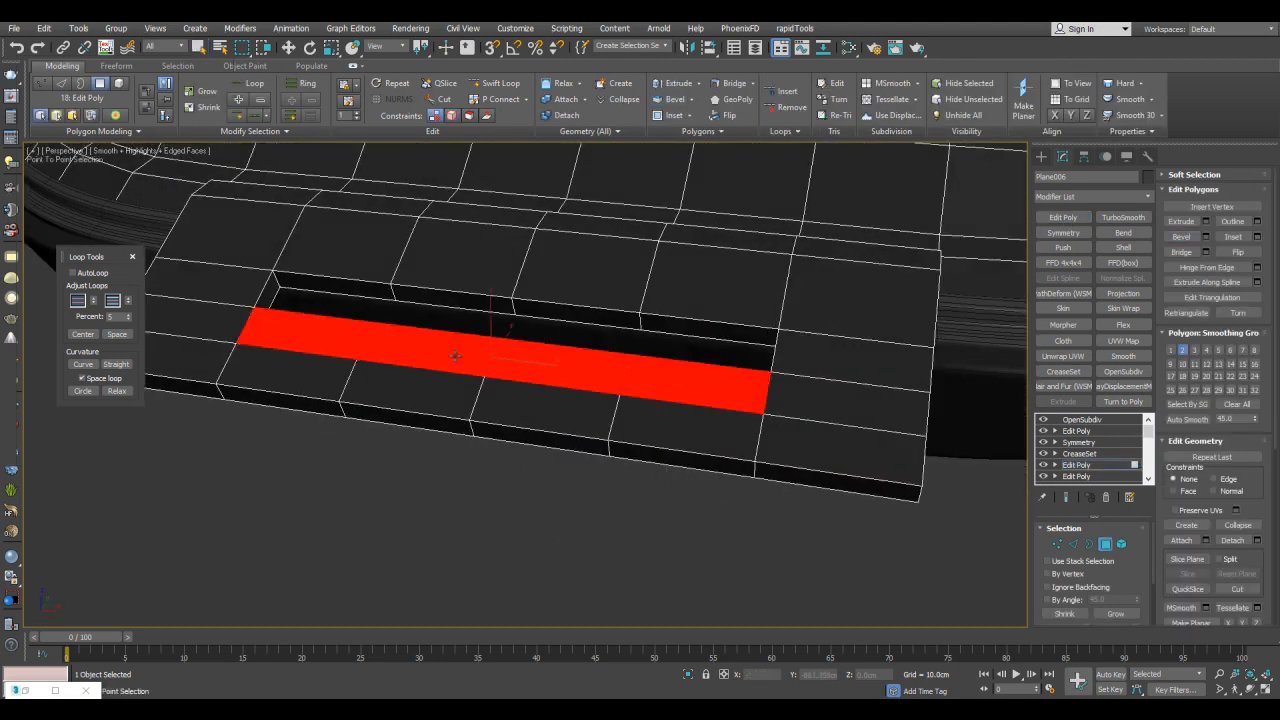
alt+middle_drag(545, 364, 502, 378)
key(ctrl+shift+b)
drag(502, 378, 502, 353)
key(2)
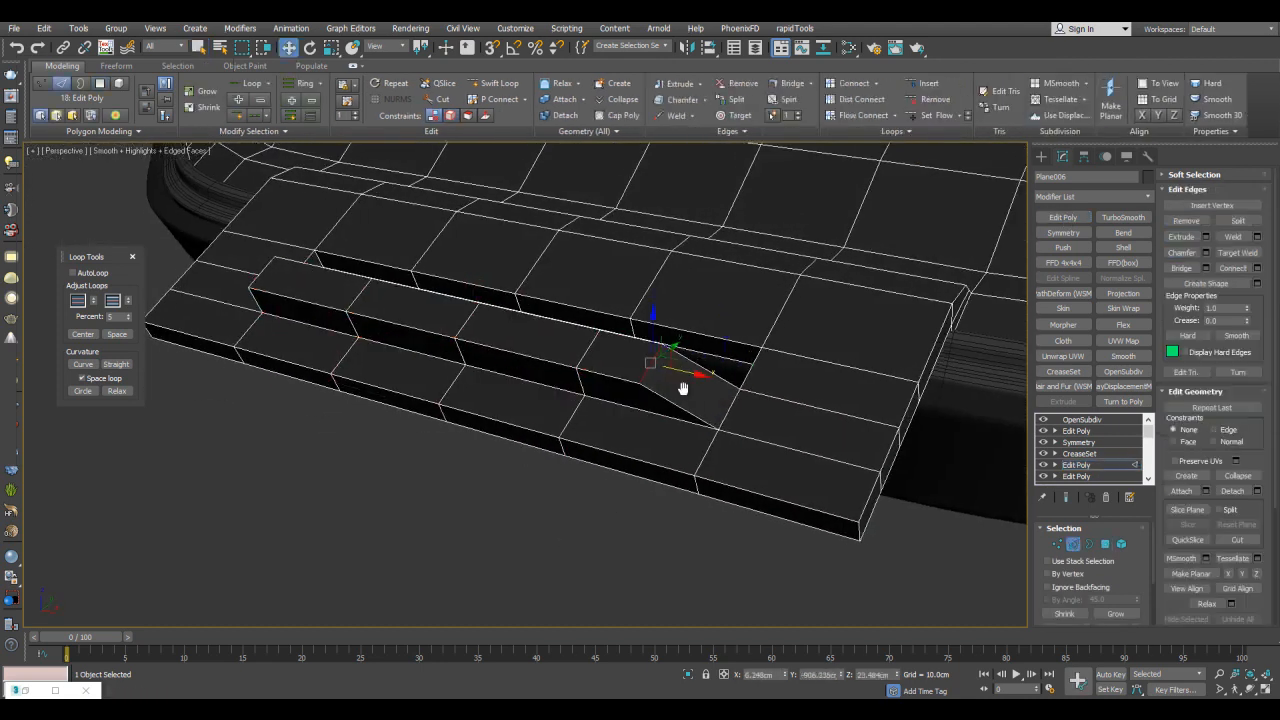
alt+middle_drag(670, 378, 648, 392)
key(2)
key(q)
click(596, 548)
- Examine the smoothed slotted ledge from several angles with the edge display hidden
key(F4)
scroll(728, 470, down, 4)
alt+middle_drag(731, 472, 731, 376)
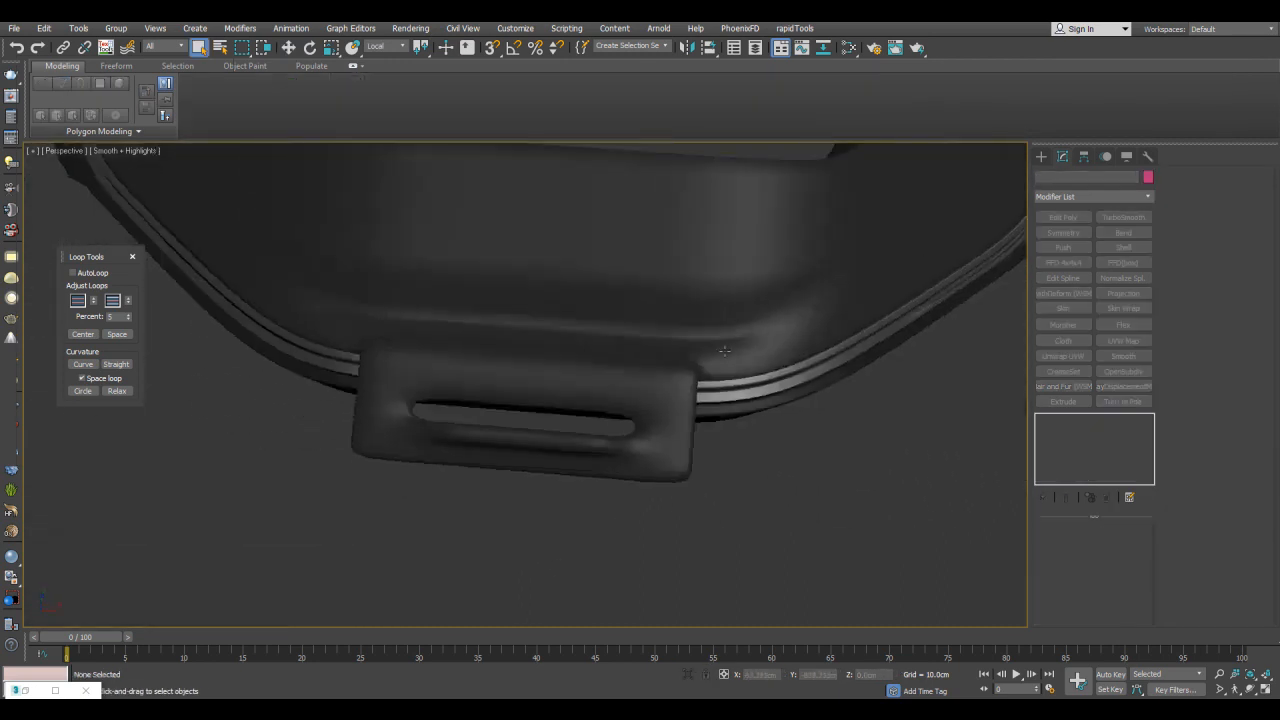
click(731, 375)
alt+middle_drag(802, 324, 704, 495)
scroll(771, 416, up, 3)
key(1)
key(alt+1)
click(598, 380)
key(q)
scroll(599, 381, down, 2)
click(800, 448)
scroll(800, 448, up, 2)
- Select the narrow polygon strip running from the panel over the ledge's end and bevel it outward into a raised rib
key(4)
middle_drag(704, 495, 691, 463)
key(2)
double_click(690, 463)
key(4)
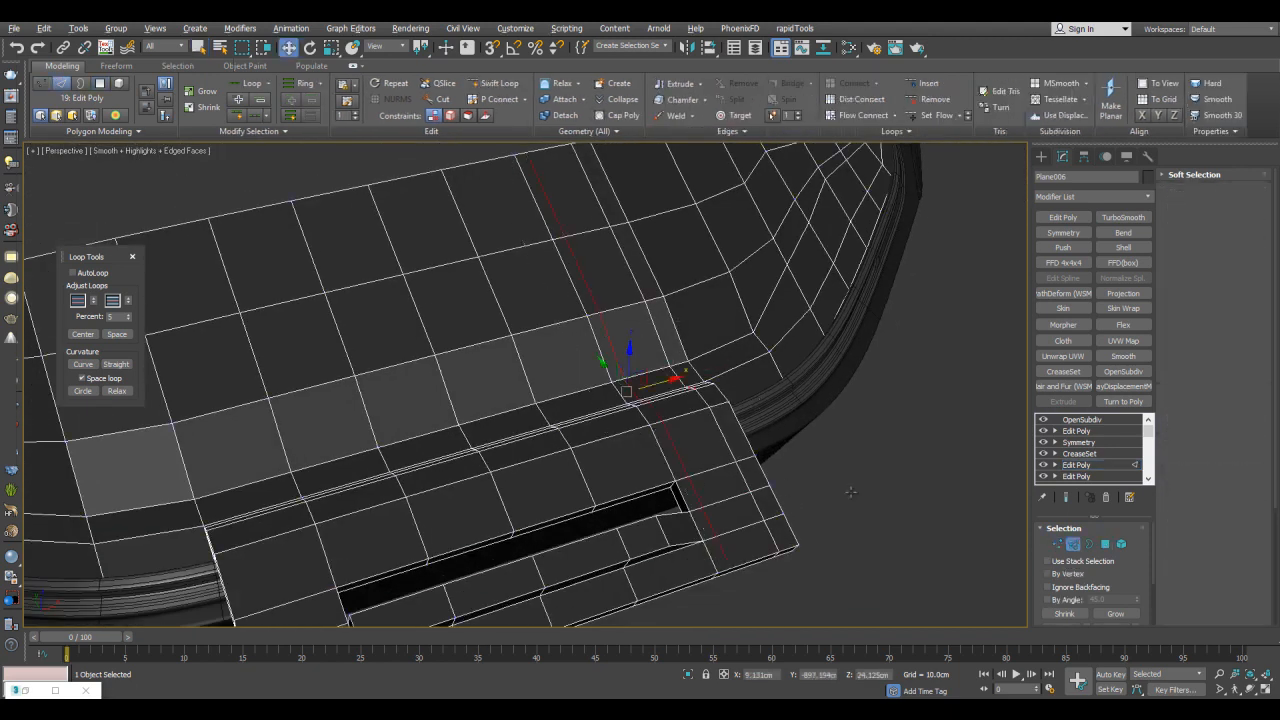
click(729, 507)
shift+click(590, 268)
alt+middle_drag(590, 268, 682, 345)
key(e)
drag(682, 345, 681, 350)
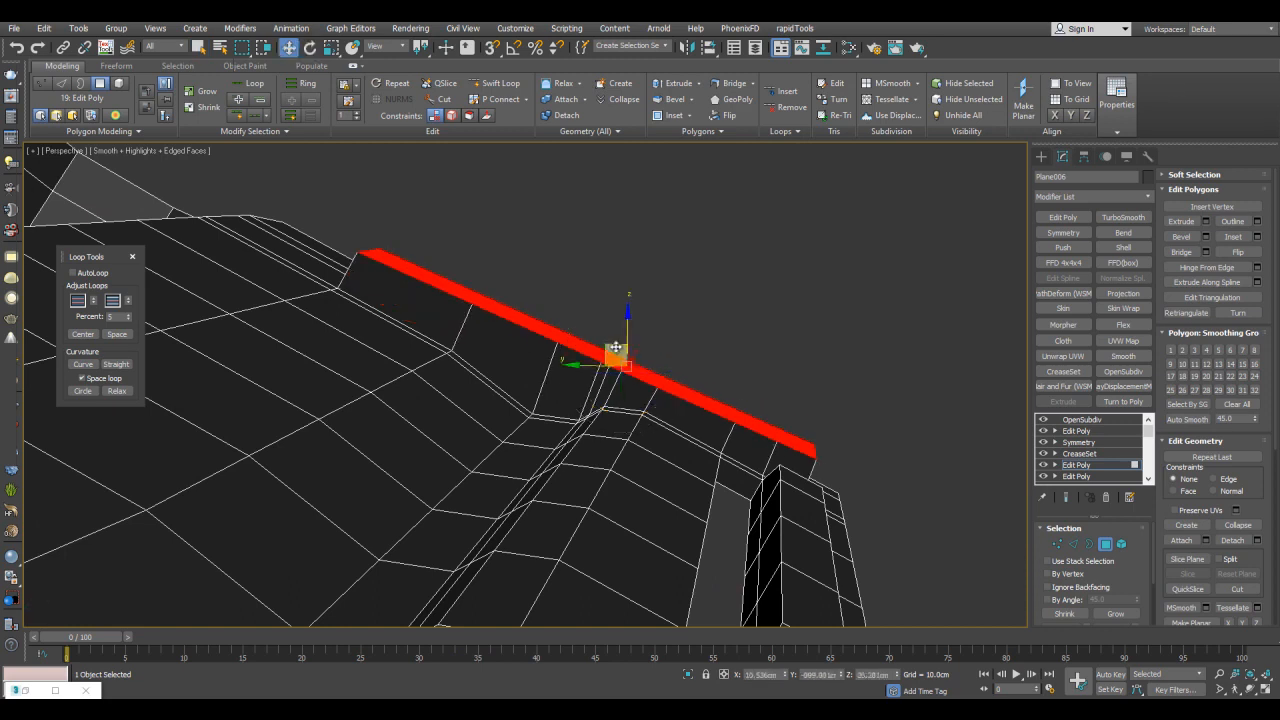
- Slide the raised rib's end and neighbouring edges with the edge constraint to taper its profile
key(2)
click(354, 249)
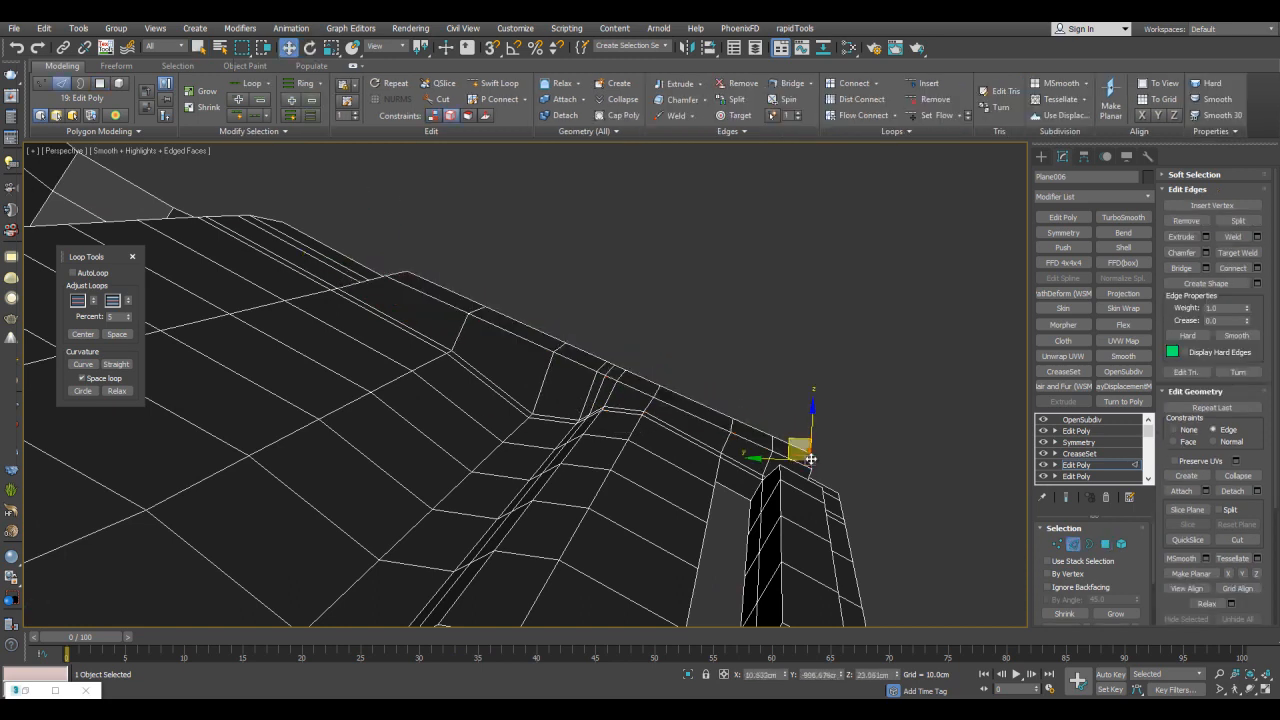
key(q)
alt+middle_drag(772, 425, 783, 289)
key(4)
mouse_move(600, 357)
alt+middle_down()
mouse_move(597, 314)
mouse_move(590, 372)
alt+middle_up()
key(w)
key(q)
key(2)
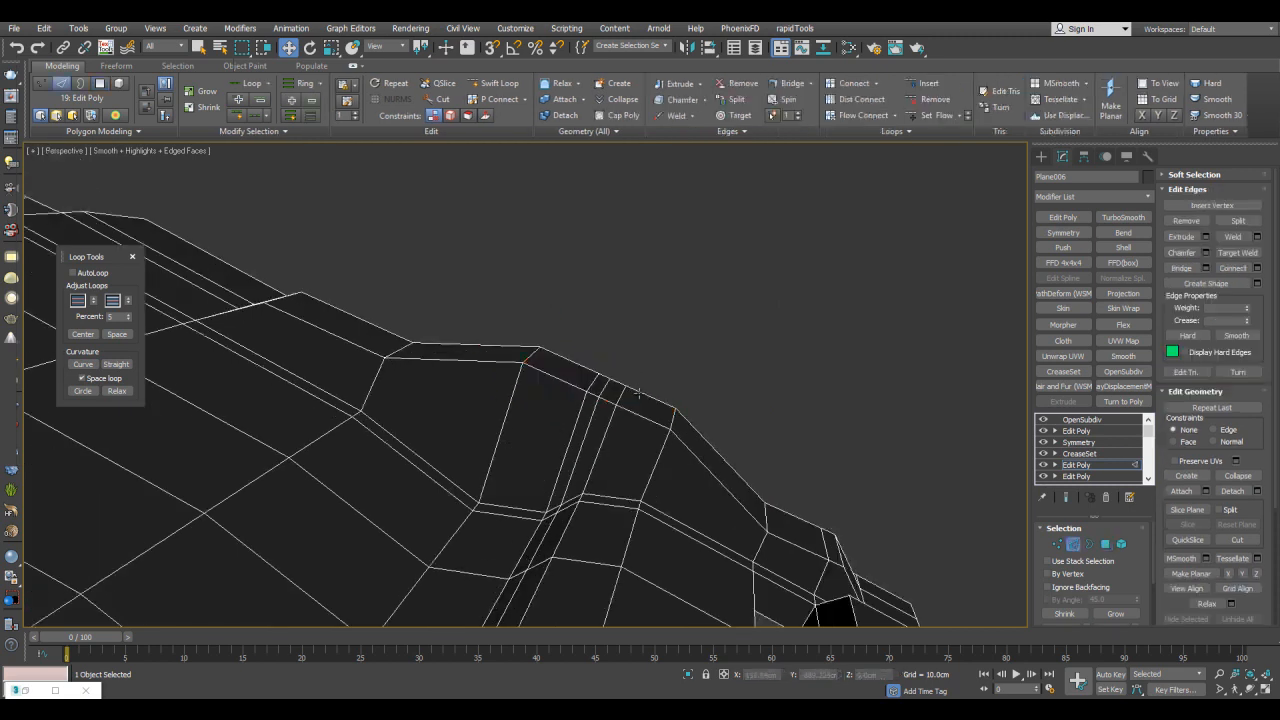
key(2)
click(738, 358)
key(F4)
alt+middle_drag(738, 358, 722, 388)
scroll(619, 409, down, 4)
scroll(645, 380, up, 4)
- Chamfer the rib strip's edges at the opening's rim and cut extra edges around them
key(F4)
click(672, 370)
click(1096, 465)
scroll(722, 388, up, 4)
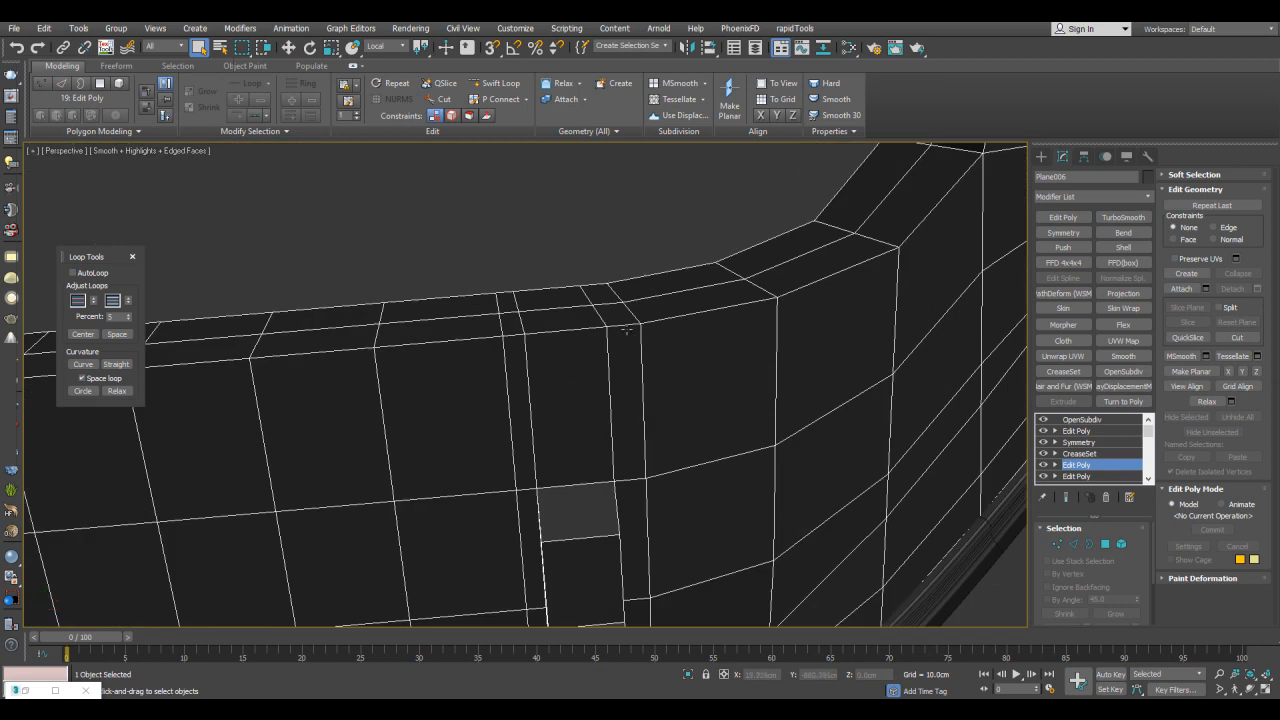
key(2)
ctrl+click(532, 342)
alt+middle_drag(532, 342, 694, 366)
key(ctrl+shift+c)
drag(694, 366, 695, 355)
scroll(695, 355, down, 4)
alt+middle_drag(695, 355, 797, 361)
scroll(797, 361, up, 3)
key(2)
key(1)
key(alt+c)
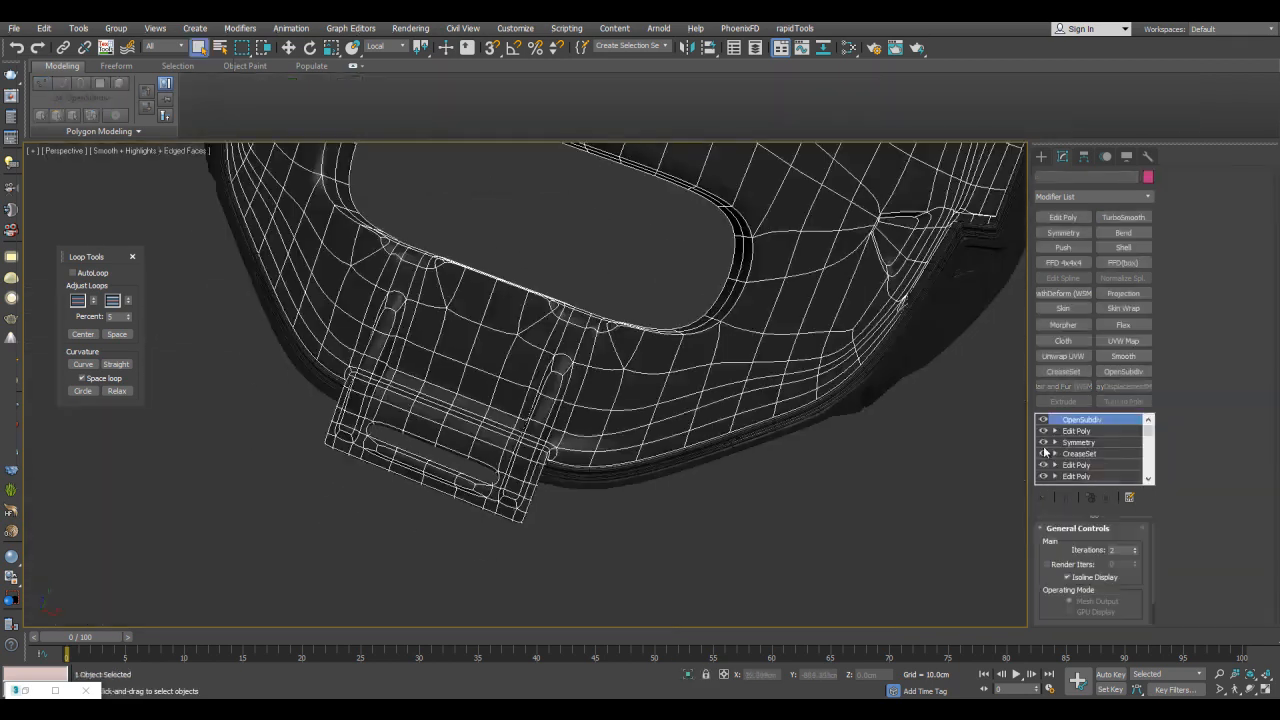
- In the CreaseSet modifier, select the elements of EdgeSet and extend the edge selection by face angle
click(1079, 453)
right_click(1204, 218)
click(1202, 223)
scroll(776, 362, up, 3)
alt+middle_drag(776, 362, 840, 515)
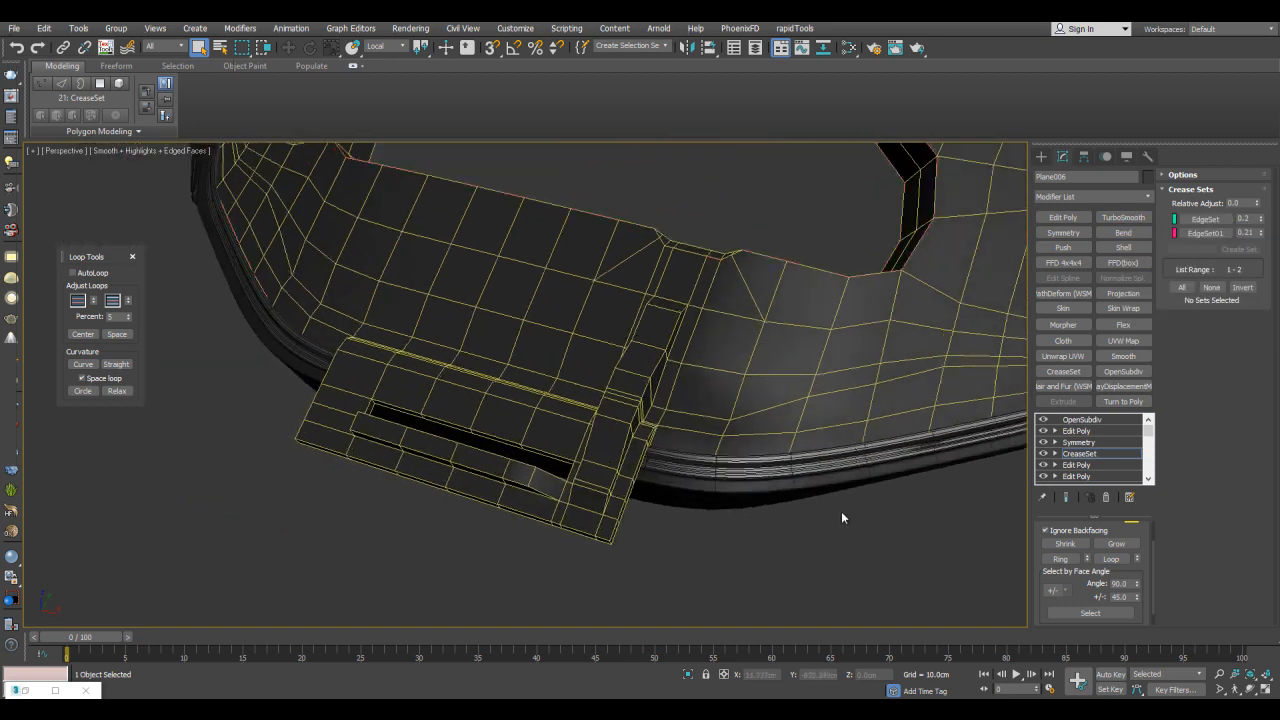
scroll(838, 515, up, 3)
right_click(1206, 217)
click(1209, 223)
middle_drag(770, 385, 782, 480)
scroll(782, 480, down, 3)
click(1121, 616)
- Check the selected edges around the rim and recesses, and update EdgeSet from the selection
alt+middle_drag(868, 469, 571, 385)
scroll(668, 440, up, 2)
scroll(571, 385, up, 4)
scroll(750, 481, down, 4)
alt+middle_drag(750, 481, 745, 290)
scroll(731, 323, up, 2)
scroll(586, 418, down, 4)
scroll(766, 420, up, 4)
scroll(625, 331, down, 3)
right_click(1202, 217)
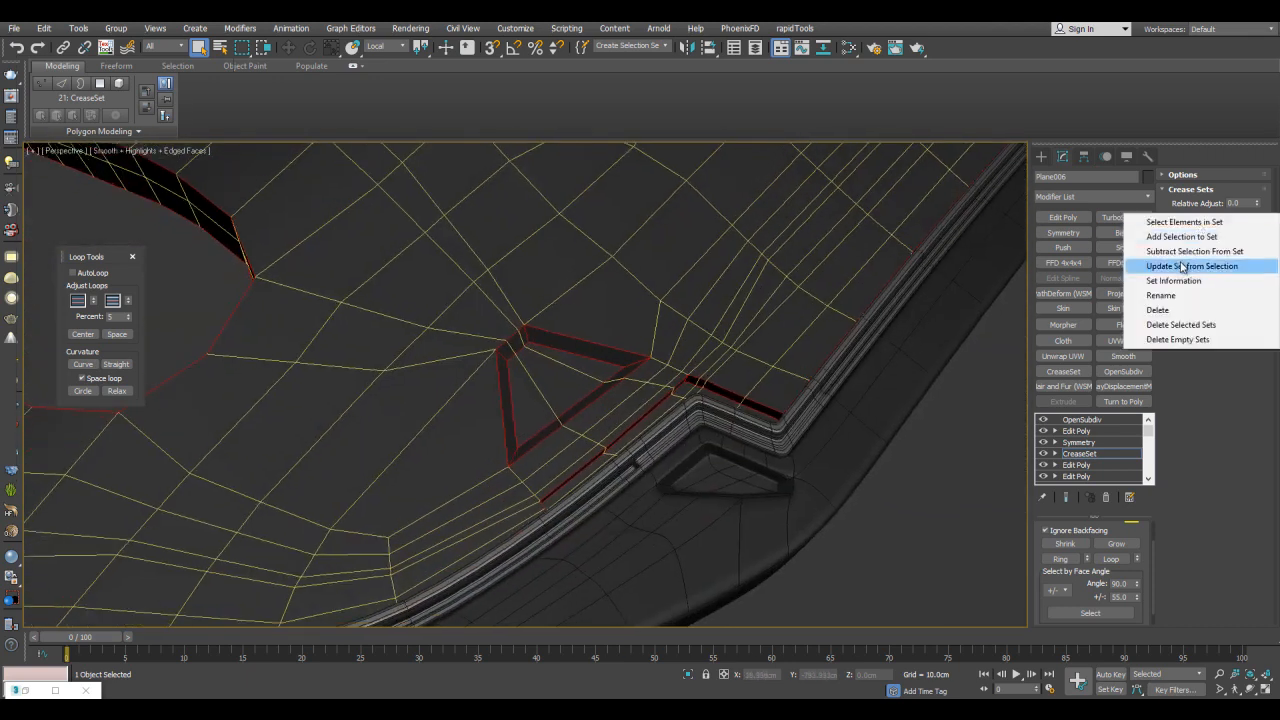
click(1181, 266)
- Hide the edge display and raise the panel's OpenSubdiv iterations
click(888, 457)
key(F4)
middle_drag(760, 450, 930, 447)
click(930, 410)
click(1134, 549)
scroll(787, 401, down, 5)
alt+middle_drag(787, 401, 850, 378)
middle_drag(642, 384, 705, 398)
scroll(654, 380, up, 3)
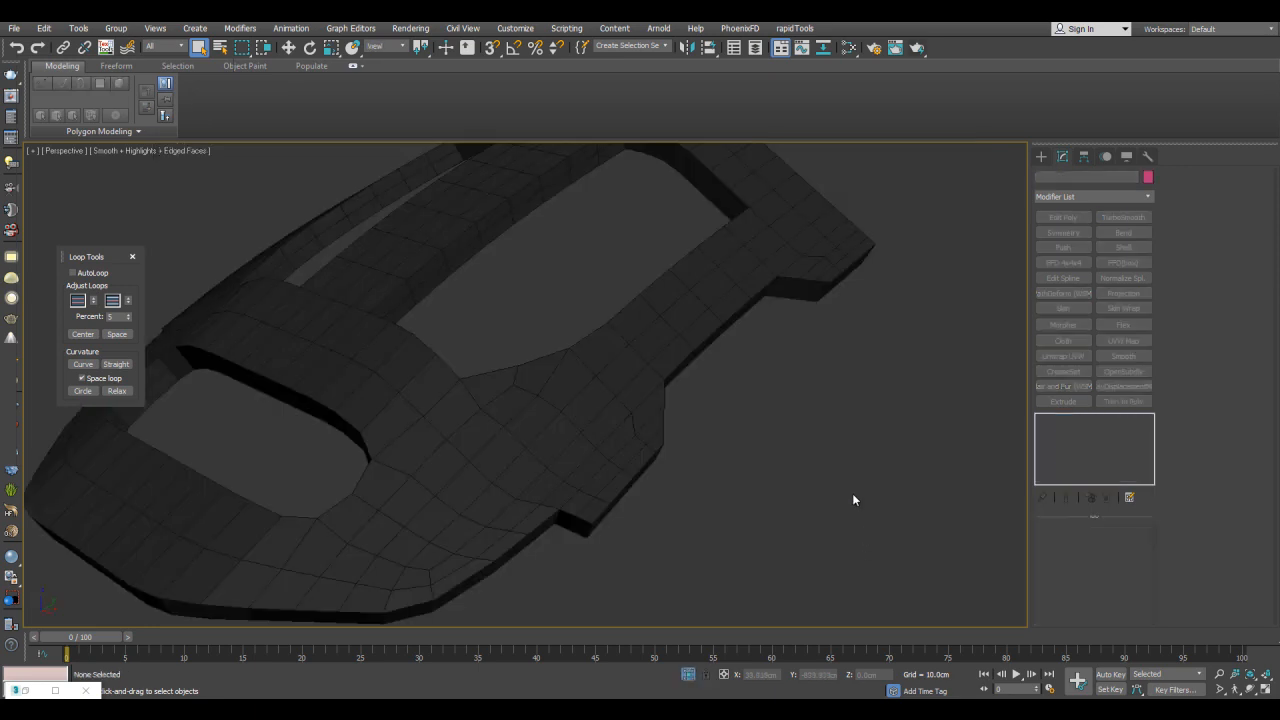
- Select the loop of side polygons around the base panel's outer border and detach it as a clone
mouse_move(852, 493)
middle_down()
mouse_move(852, 530)
mouse_move(862, 475)
mouse_move(854, 488)
middle_up()
scroll(852, 493, up, 3)
click(852, 493)
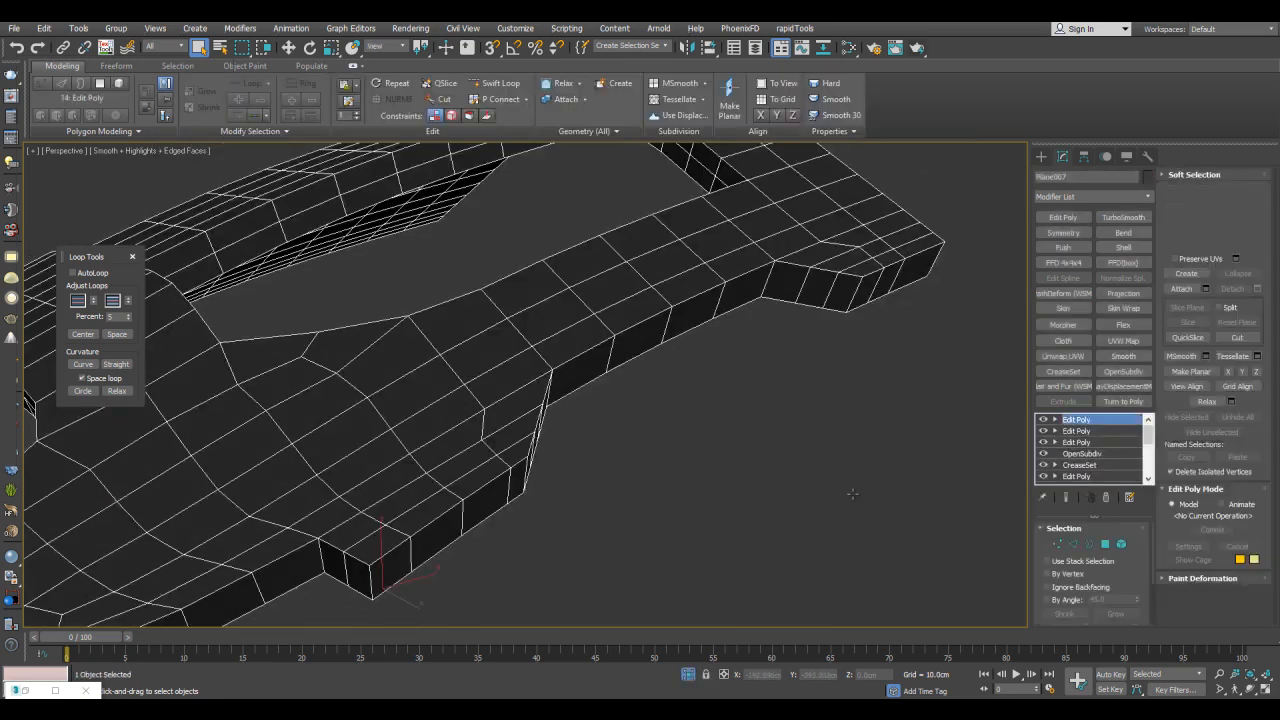
key(4)
key(alt+l)
key(alt+d)
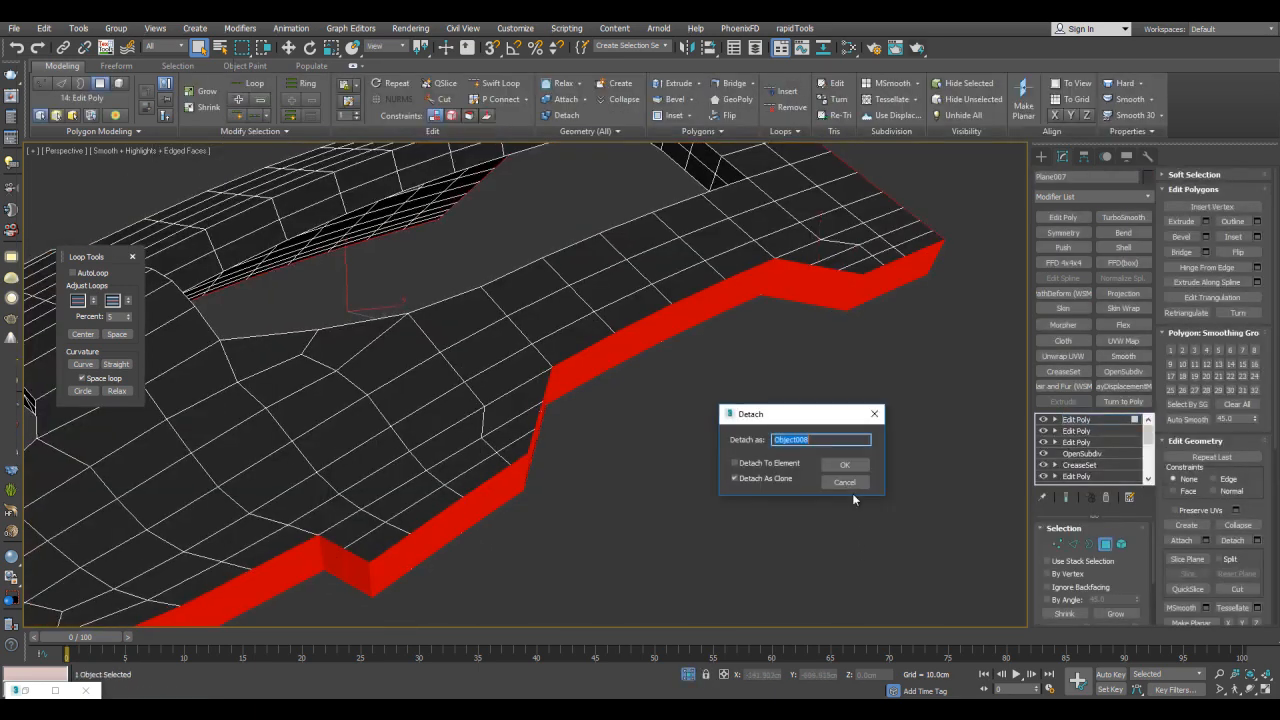
key(Return)
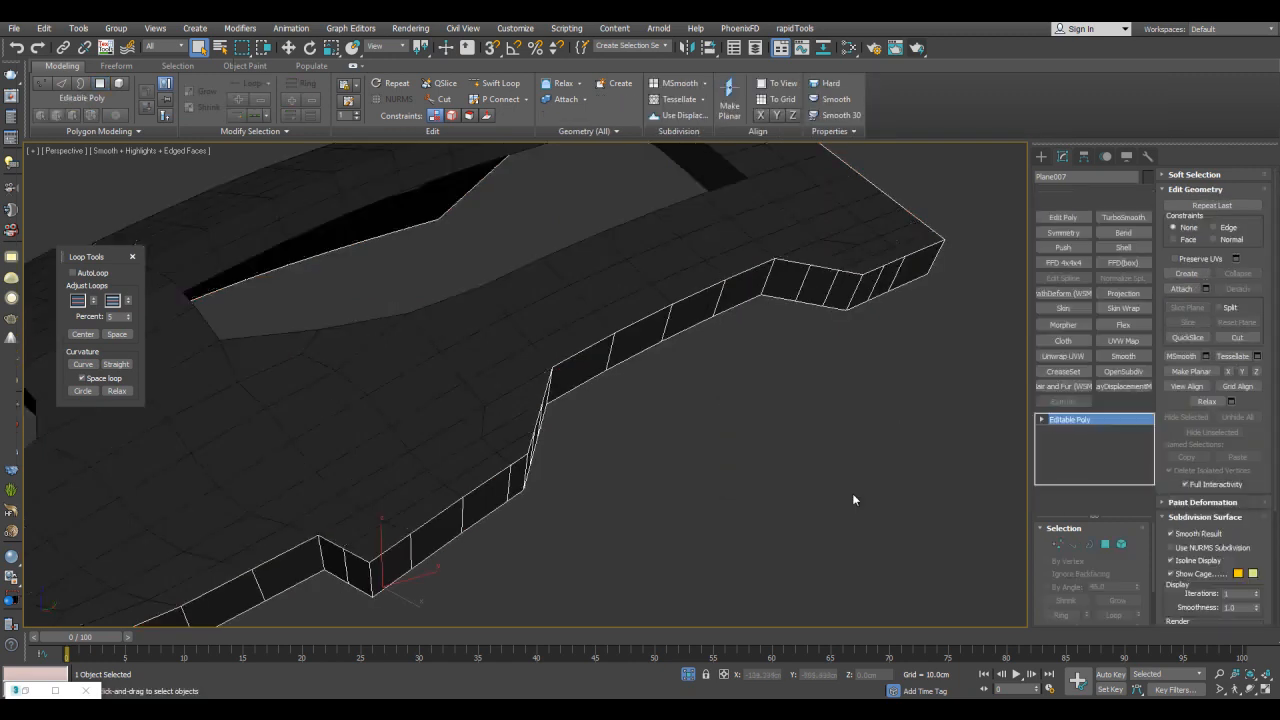
- Add a Shell modifier with an amount of 2 to the detached border strip
click(1123, 247)
key(Tab)
text(2)
key(Return)
middle_drag(852, 493, 853, 494)
- Add an Edit Poly modifier and straighten the outer edge runs spanning the indented side of the border strip
click(1063, 217)
key(2)
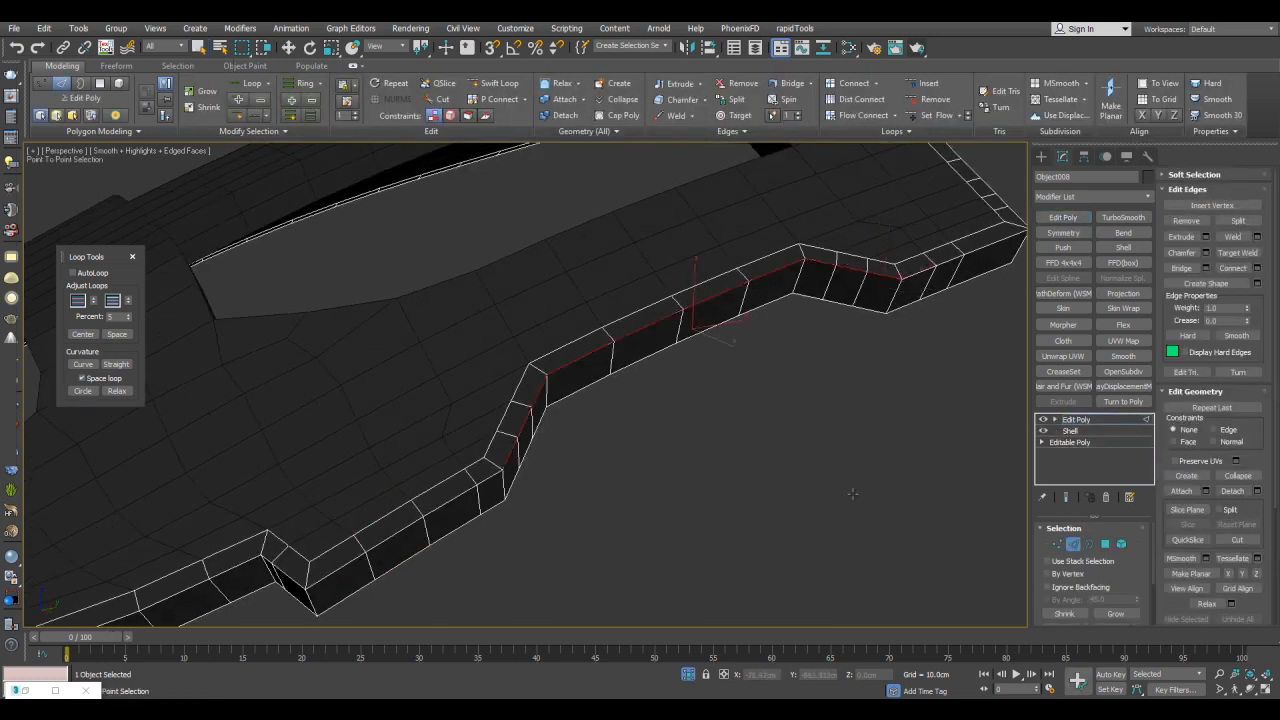
click(853, 494)
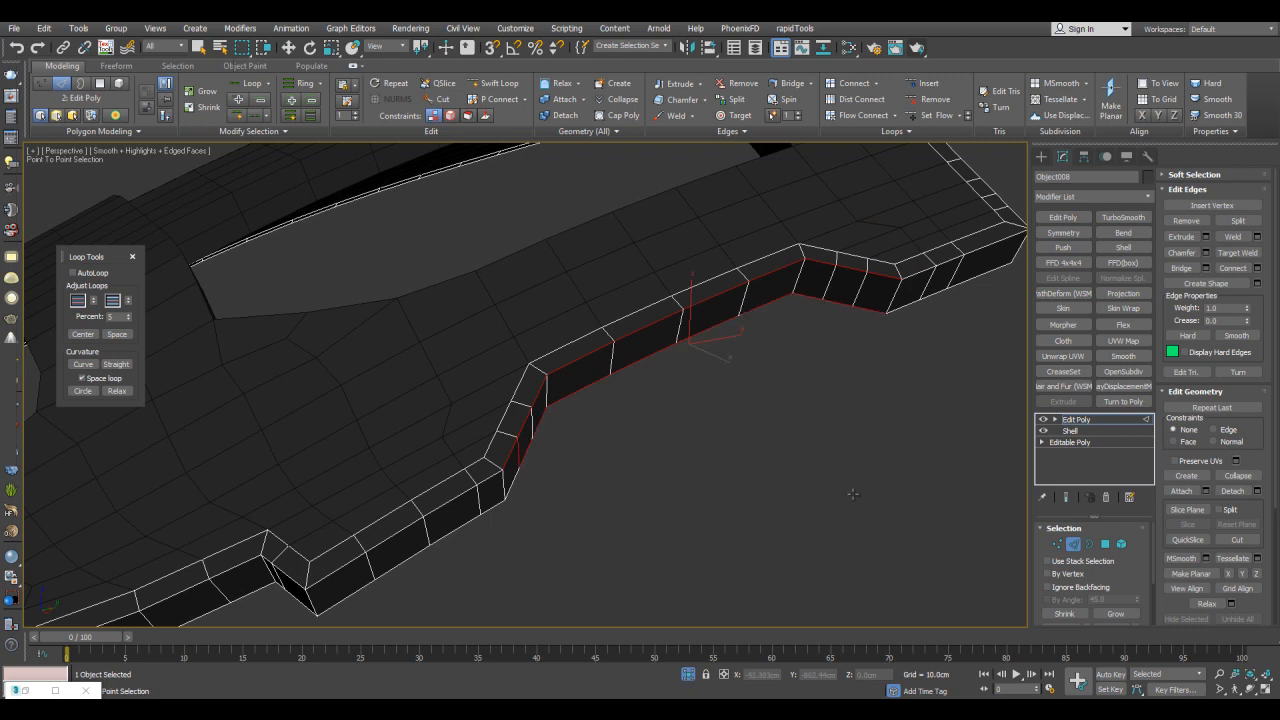
right_click(853, 494)
alt+middle_drag(853, 494, 853, 500)
scroll(852, 493, down, 10)
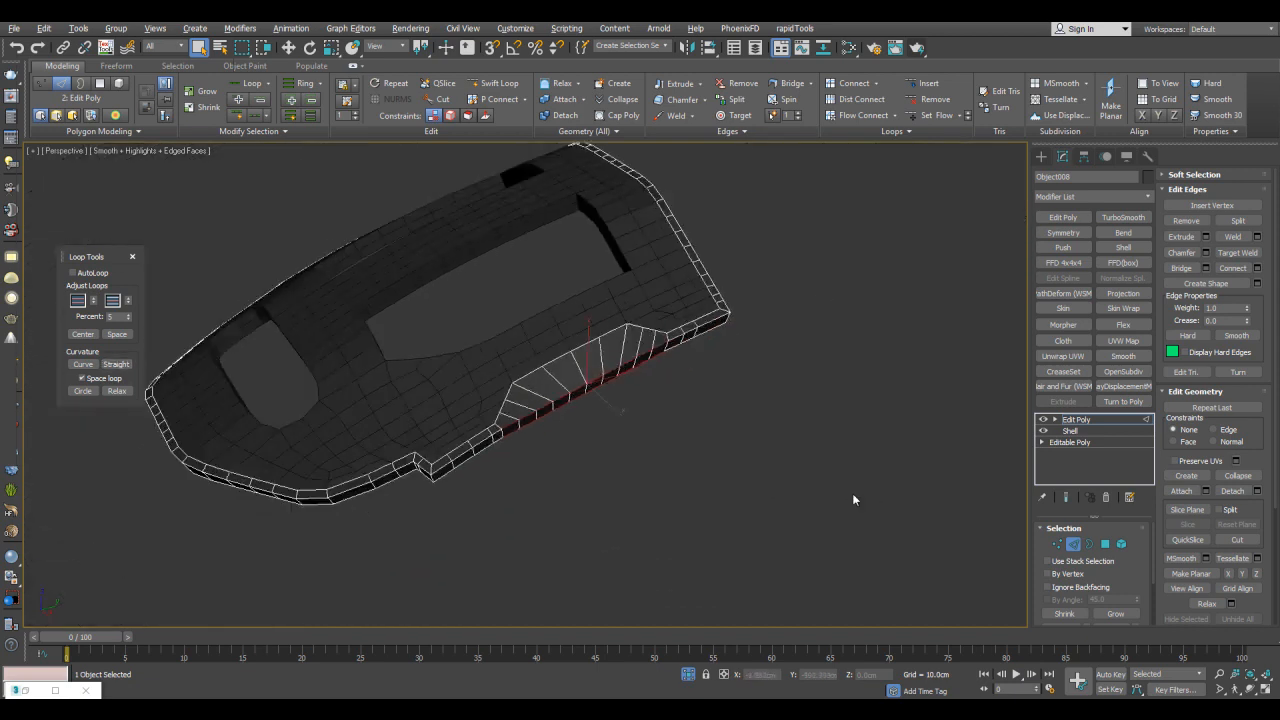
key(2)
scroll(852, 493, up, 5)
scroll(852, 493, down, 5)
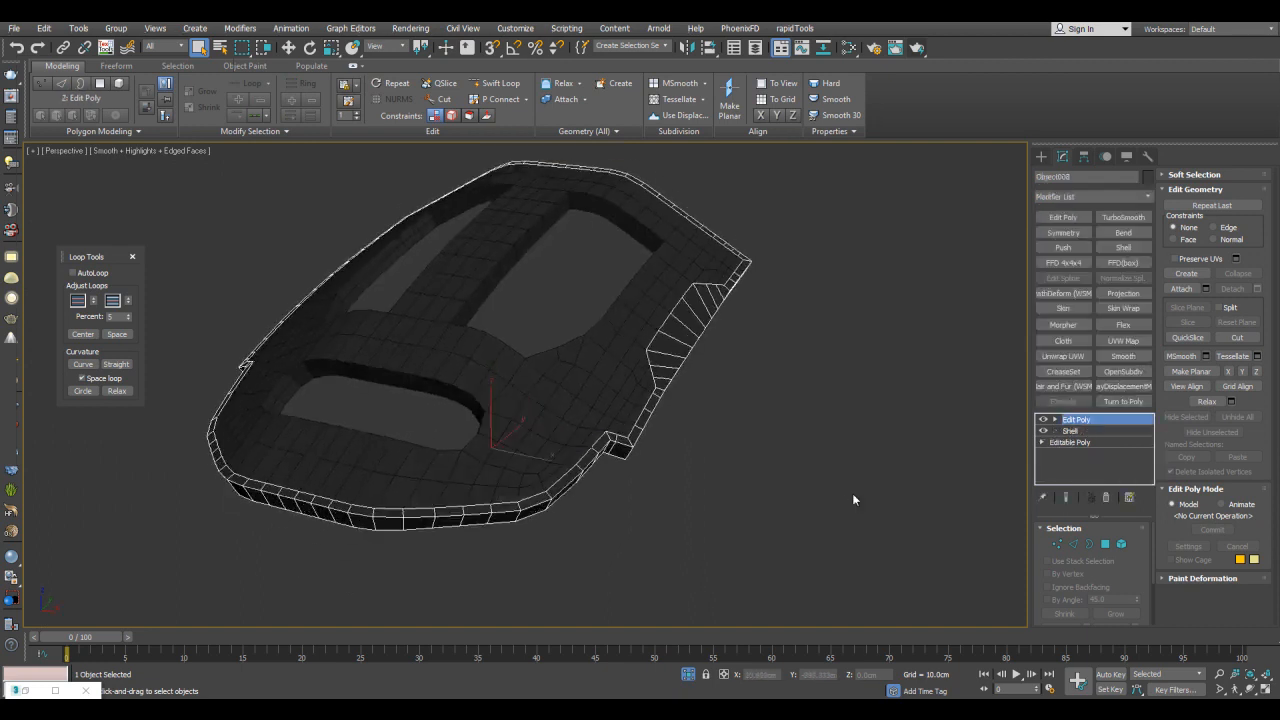
- In a new Edit Poly modifier, bevel the straightened side's outer polygons outward by Local Normal, about 3.1 cm
alt+middle_drag(852, 493, 828, 480)
middle_drag(840, 481, 880, 530)
scroll(852, 493, up, 3)
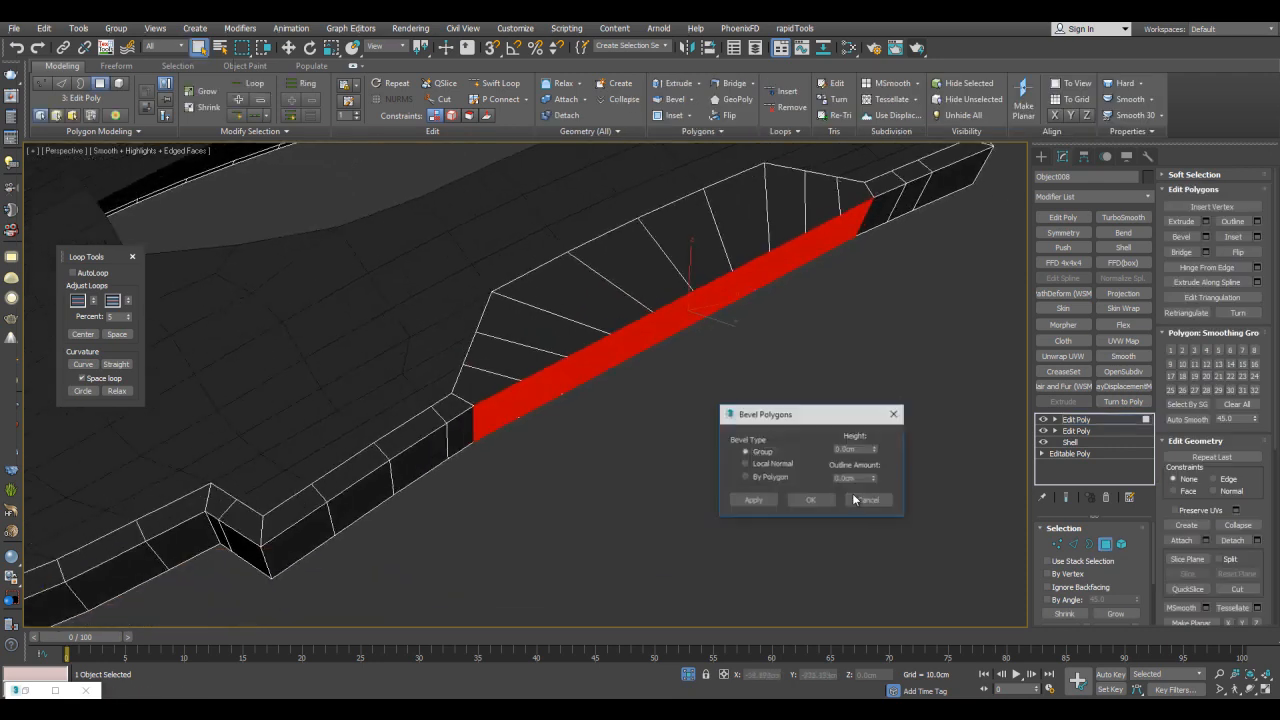
drag(875, 449, 875, 420)
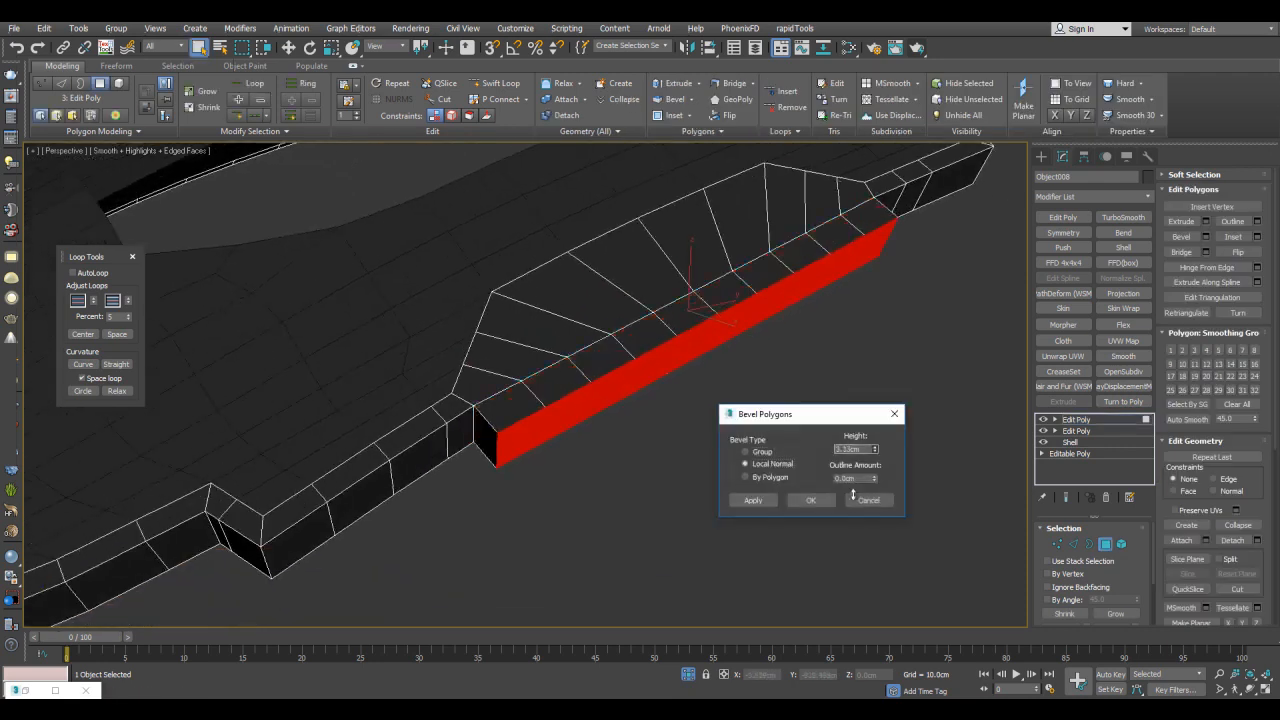
click(855, 499)
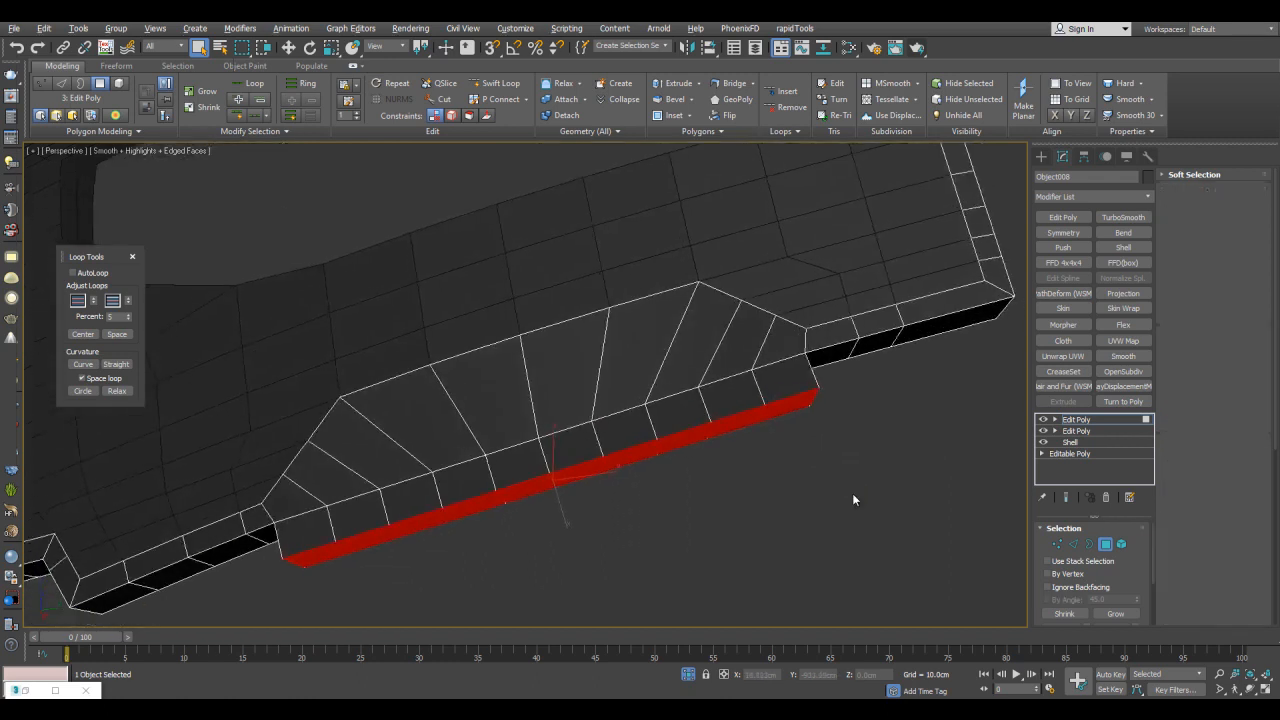
- Slide the end edges of the bevelled block inward with the edge constraint to taper it
key(2)
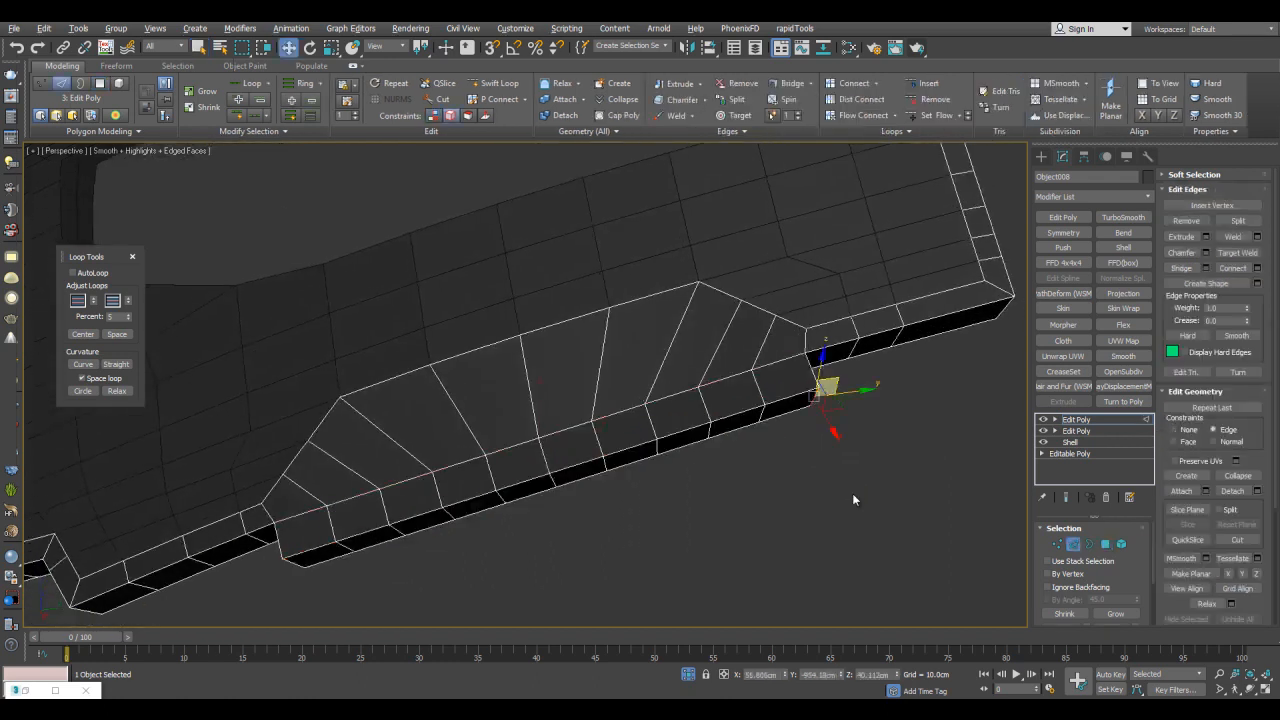
drag(830, 402, 805, 408)
middle_drag(853, 494, 1048, 390)
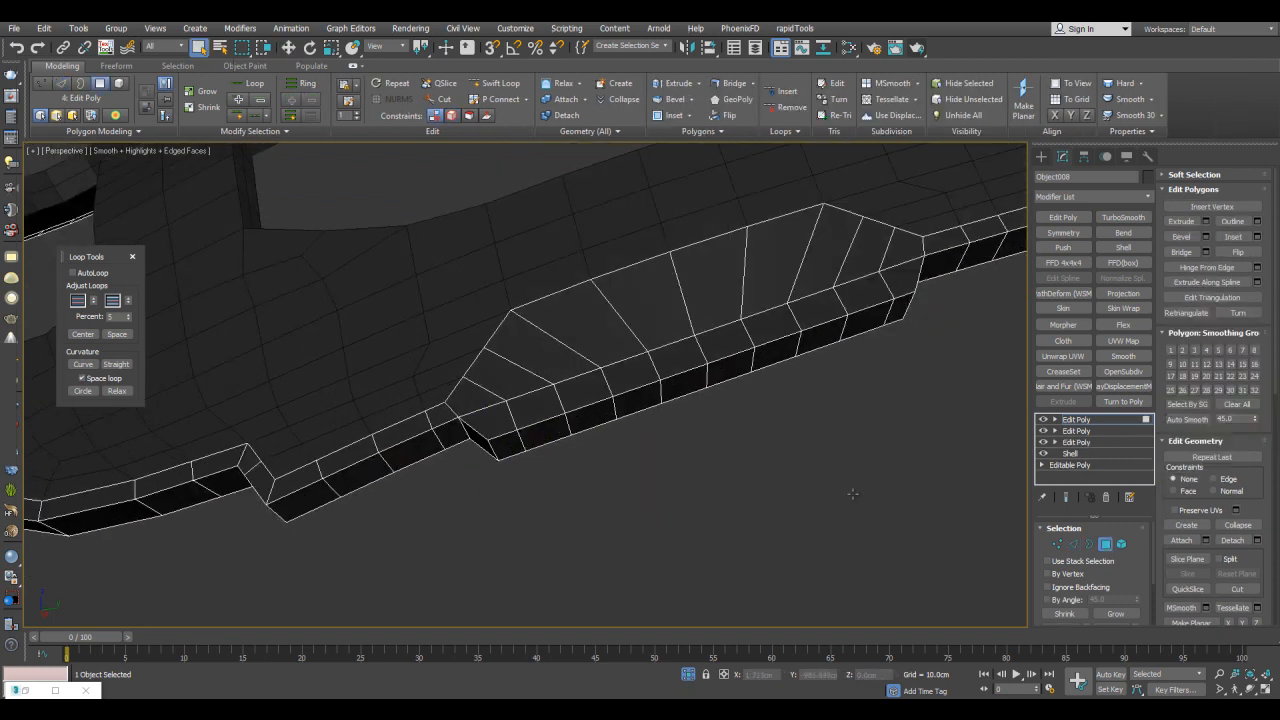
- Select the block's top polygons, inset them and bevel them inward to form a recess
click(475, 397)
click(901, 252)
click(584, 391)
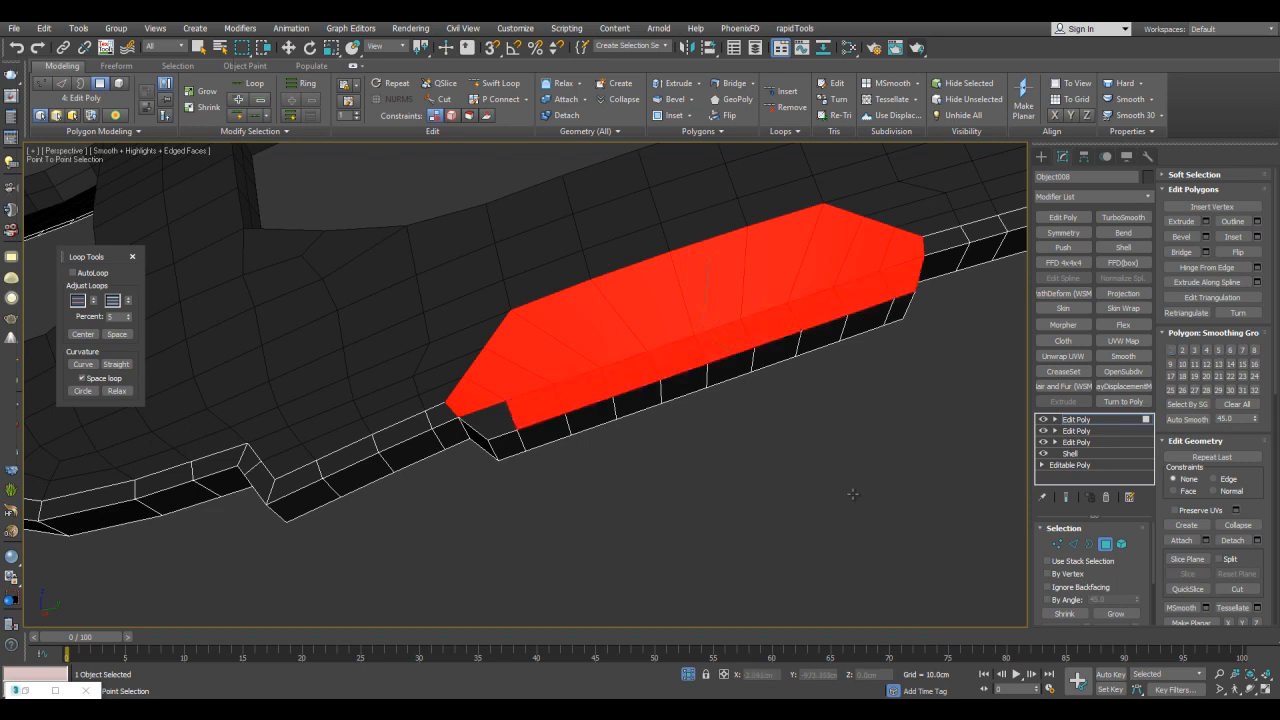
scroll(852, 494, up, 3)
drag(852, 494, 852, 494)
right_click(852, 494)
alt+middle_drag(852, 494, 853, 494)
key(ctrl+shift+b)
drag(853, 494, 853, 494)
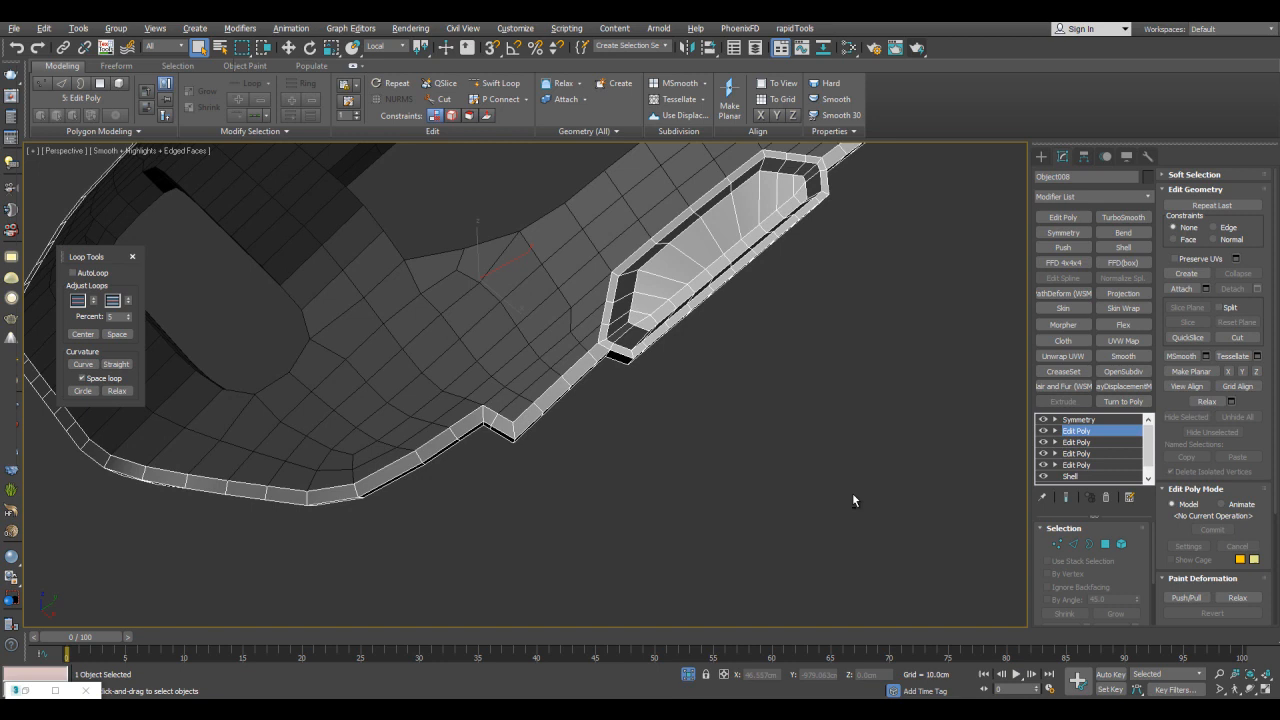
- Select the border's outer side polygons between the notch and the recessed block and detach them as a clone
alt+middle_drag(853, 500, 853, 495)
key(4)
scroll(854, 500, up, 3)
click(853, 495)
scroll(853, 500, up, 2)
drag(510, 425, 672, 312)
middle_drag(853, 494, 864, 501)
key(alt+d)
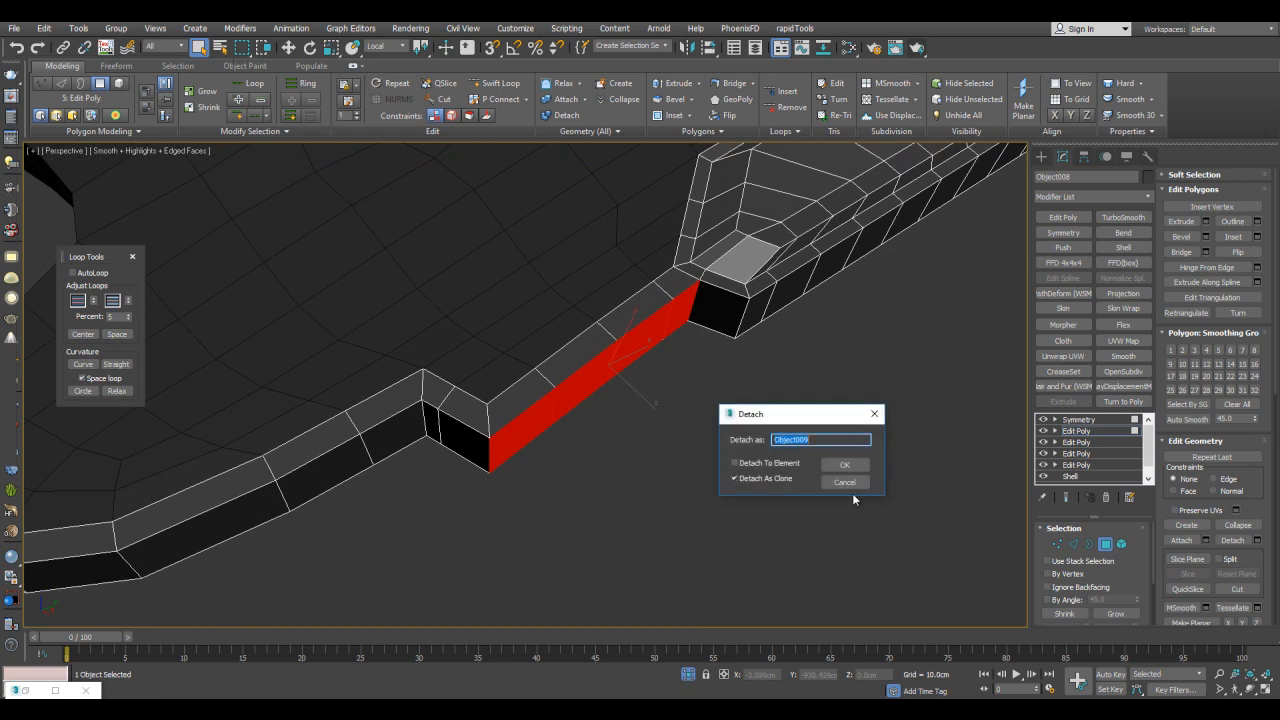
key(Return)
- Add a Shell modifier to the detached strip and adjust its outer amount
key(4)
click(600, 370)
scroll(853, 500, up, 3)
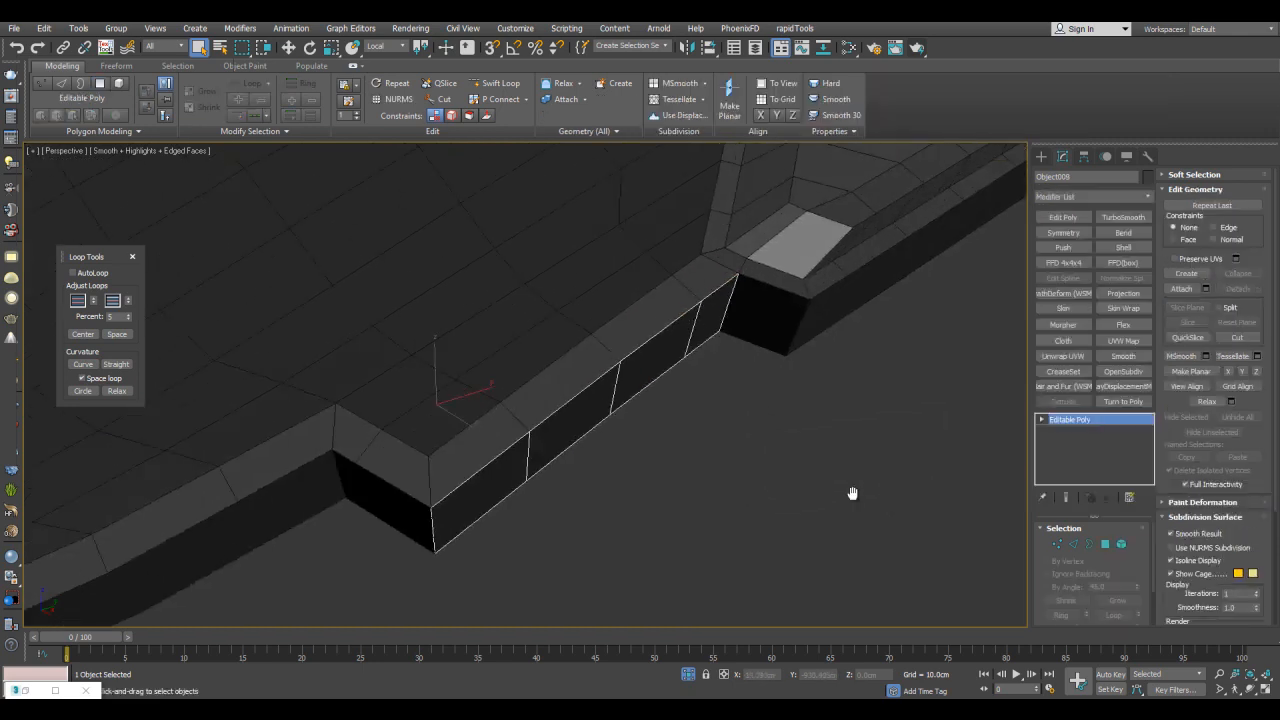
key(shift+s)
alt+middle_drag(853, 495, 853, 495)
drag(1135, 562, 1135, 538)
- Snap the shelled strip's end vertices onto the corners of the adjoining recessed block
alt+middle_drag(854, 500, 853, 500)
key(1)
key(w)
scroll(854, 500, up, 2)
key(s)
drag(656, 367, 720, 330)
drag(652, 469, 708, 435)
scroll(708, 425, down, 3)
alt+middle_drag(853, 494, 852, 494)
key(1)
key(q)
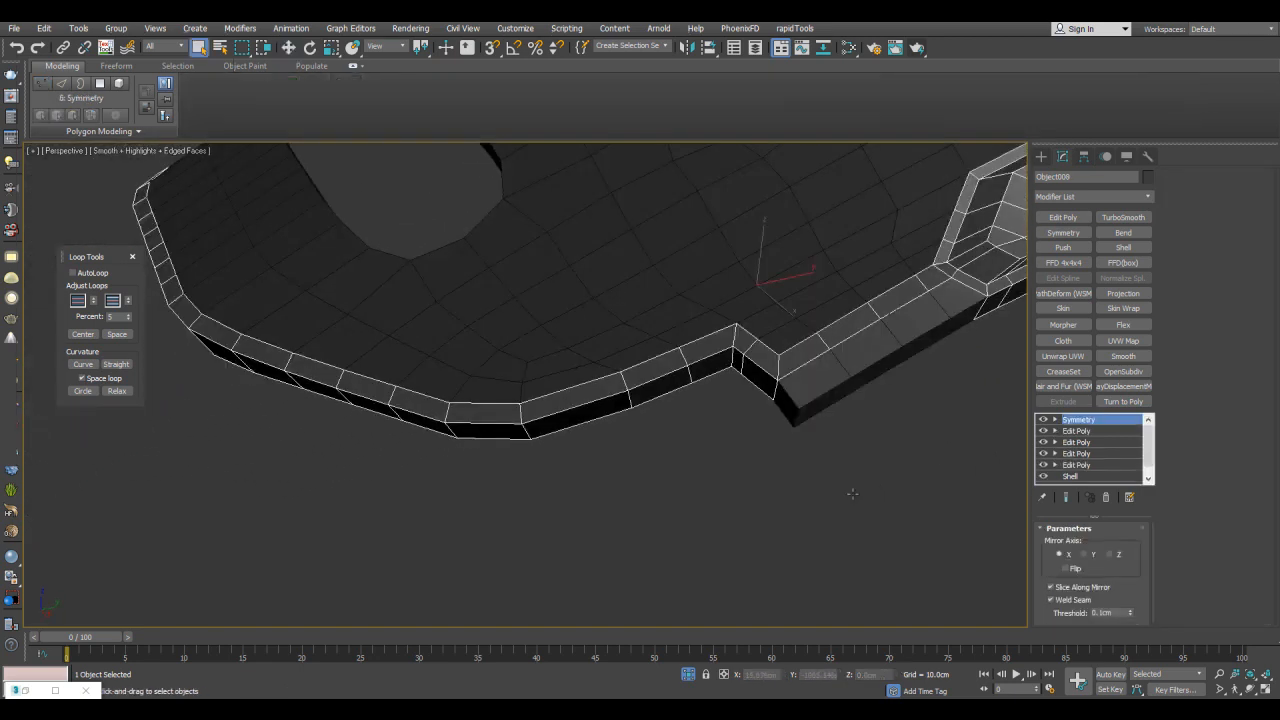
- Detach the outer side polygons along the border's rounded end as a clone and thicken the copy with Shell
alt+middle_drag(852, 494, 853, 500)
key(4)
click(771, 376)
shift+click(278, 291)
key(alt+d)
key(Return)
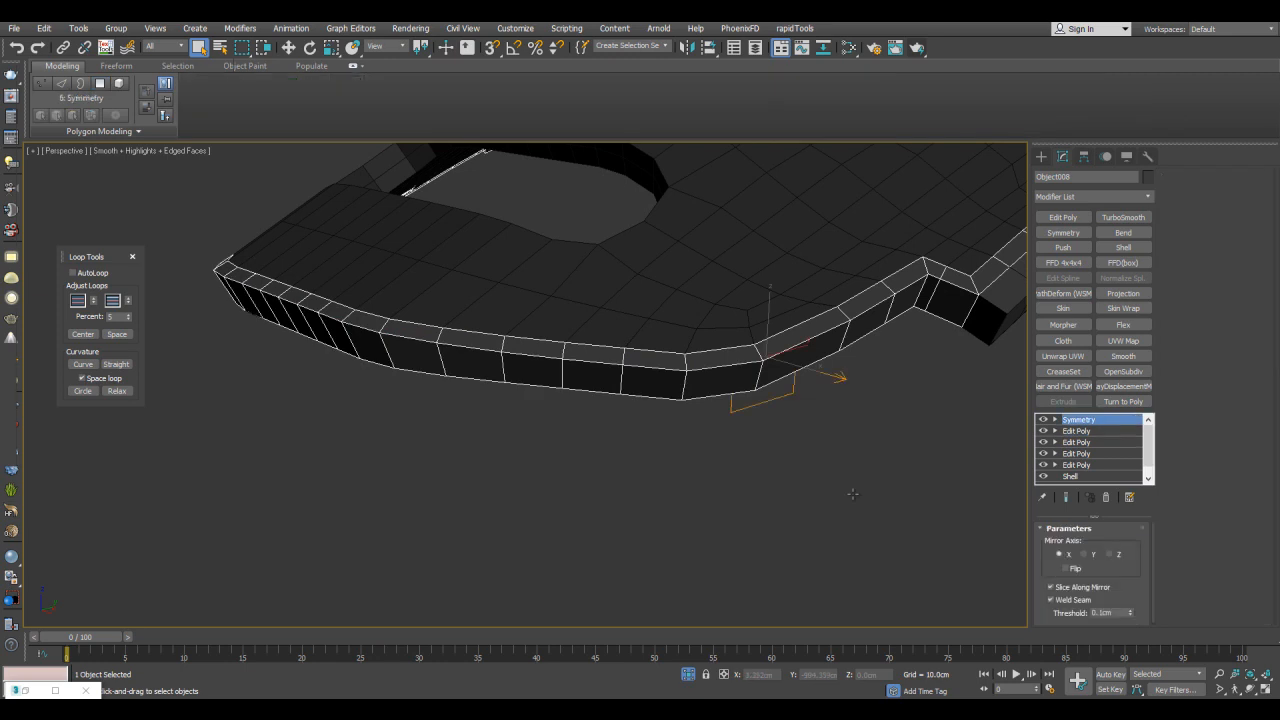
click(722, 378)
alt+middle_drag(853, 500, 853, 499)
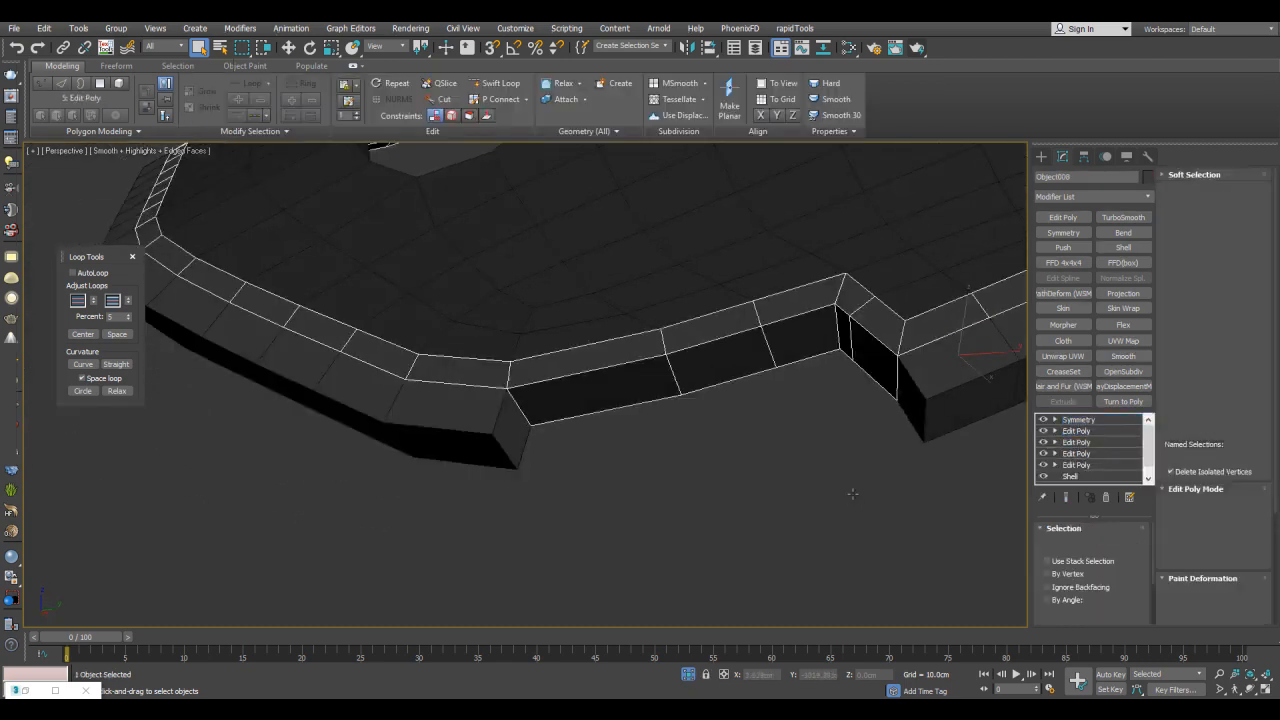
- Detach the remaining outer polygons around the notch as a clone and shell the copy with a 3.33 cm outer amount
key(4)
right_click(852, 494)
alt+middle_drag(852, 494, 854, 499)
key(ctrl+d)
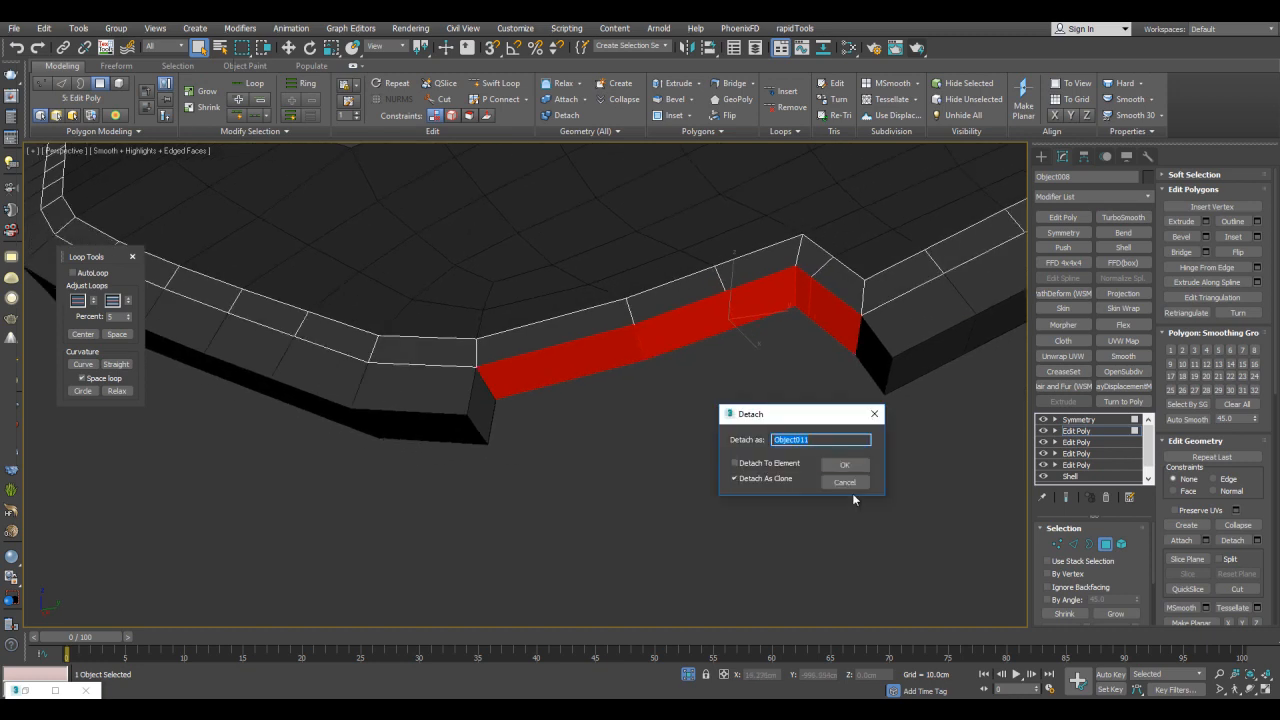
key(Return)
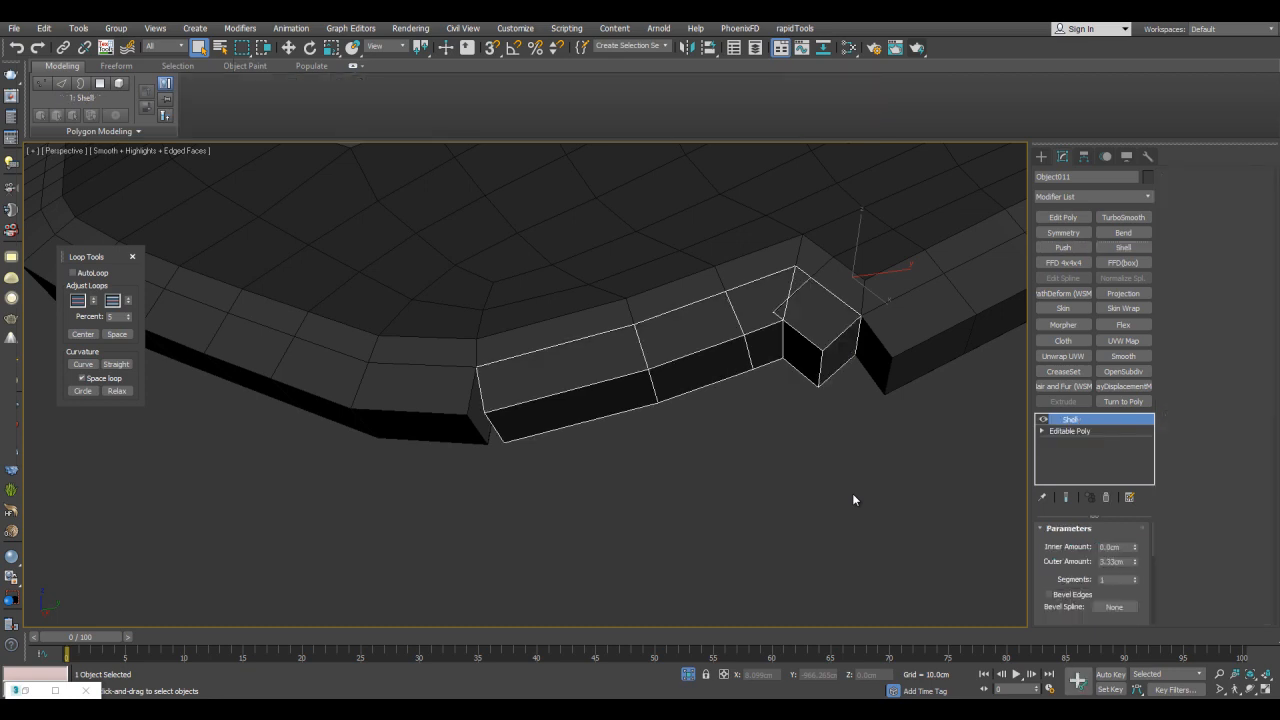
- Add Edit Poly to the notch piece and bevel its end polygon by Local Normal, about 3.2 cm, towards the straight strip
key(2)
scroll(854, 499, up, 3)
key(alt+x)
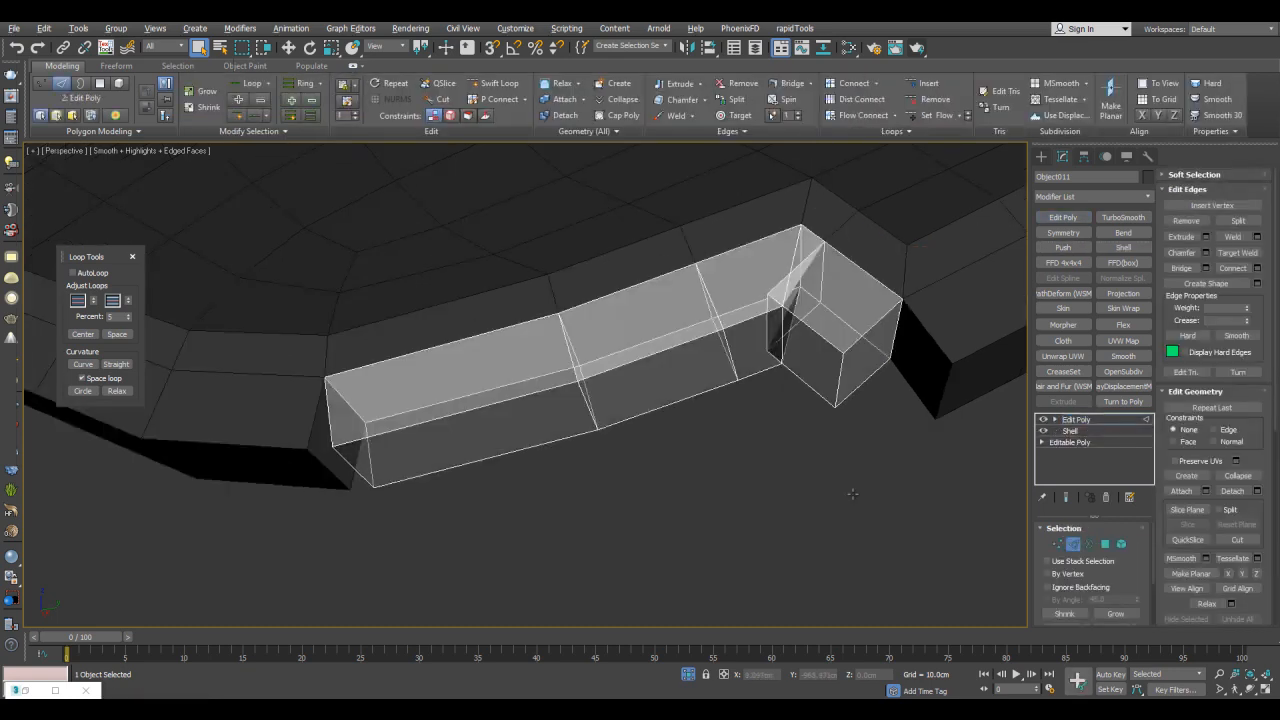
key(alt+x)
alt+middle_drag(853, 500, 853, 496)
key(1)
key(4)
scroll(854, 499, up, 2)
key(ctrl+shift+b)
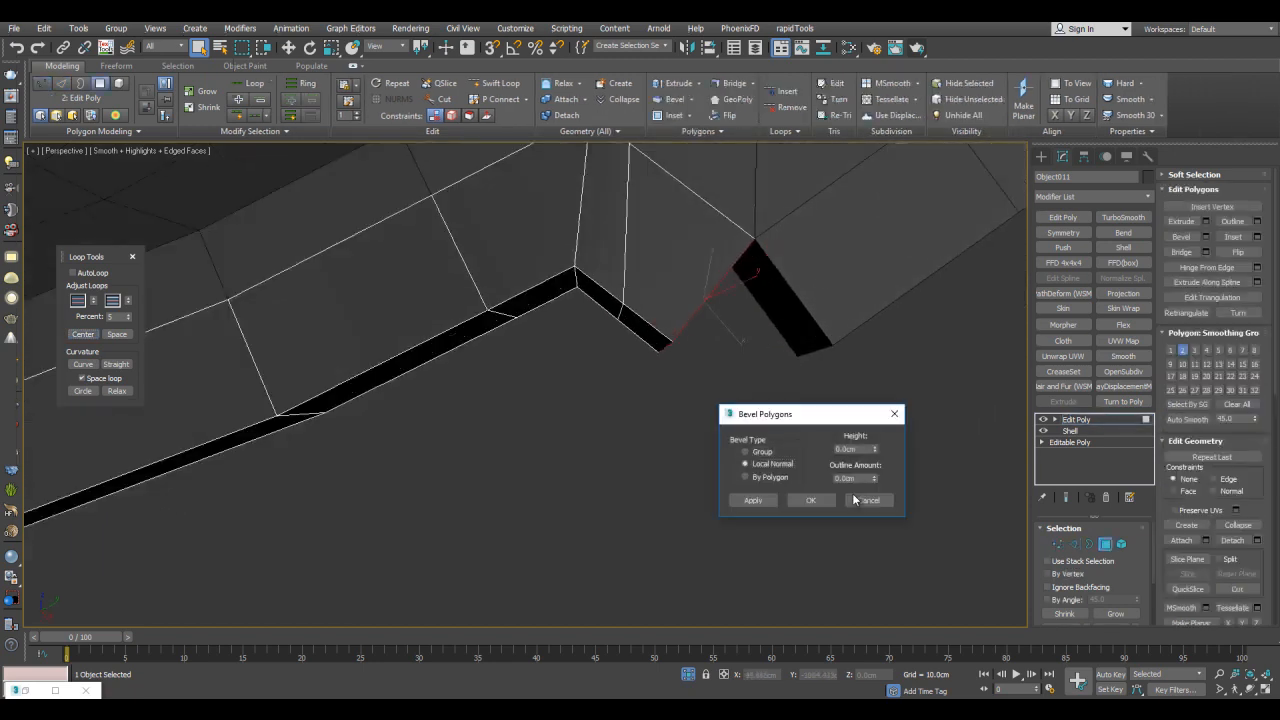
drag(875, 449, 875, 429)
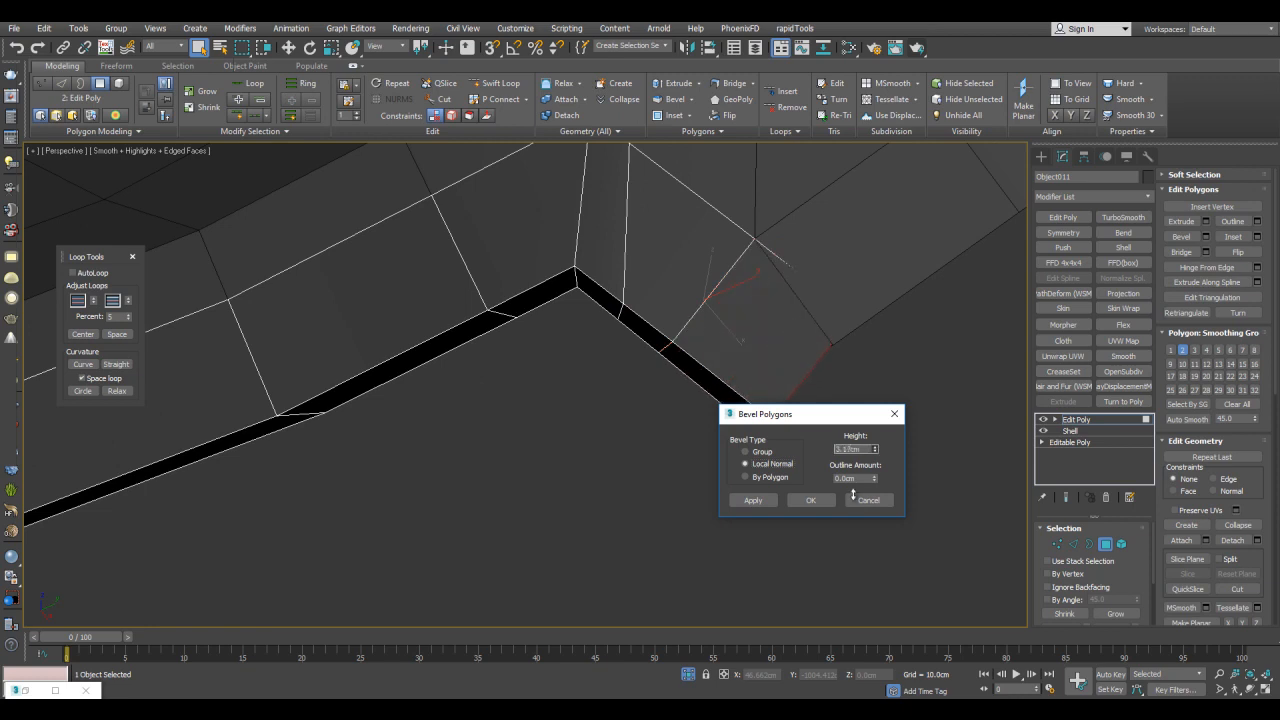
key(Return)
- Snap the bevelled end's vertices onto the corners of the neighbouring straight strip
key(1)
alt+middle_drag(853, 500, 853, 500)
scroll(702, 298, up, 3)
key(s)
drag(669, 337, 658, 346)
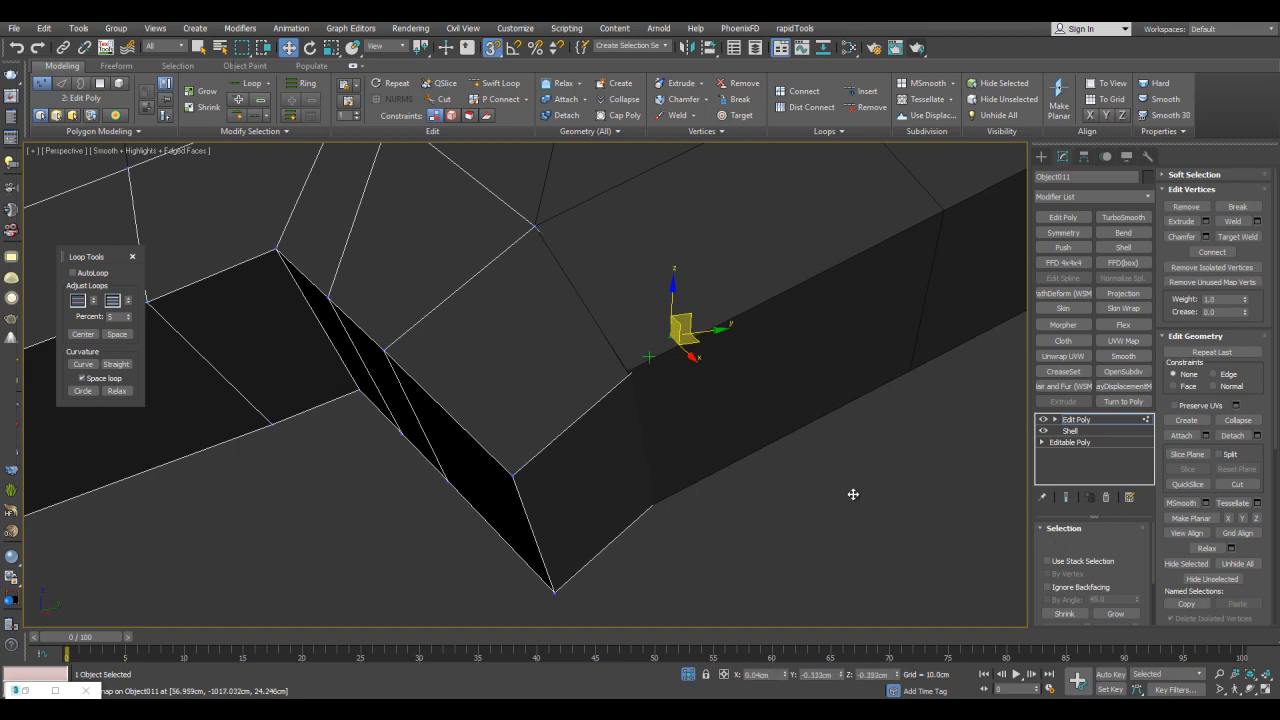
middle_drag(627, 372, 685, 298)
key(alt+x)
key(alt+x)
drag(733, 419, 697, 446)
- Slide the notch piece's lower end edge with the edge constraint to align it with the straight strip
alt+middle_drag(853, 494, 853, 494)
key(q)
key(2)
key(w)
key(shift+x)
drag(688, 412, 683, 409)
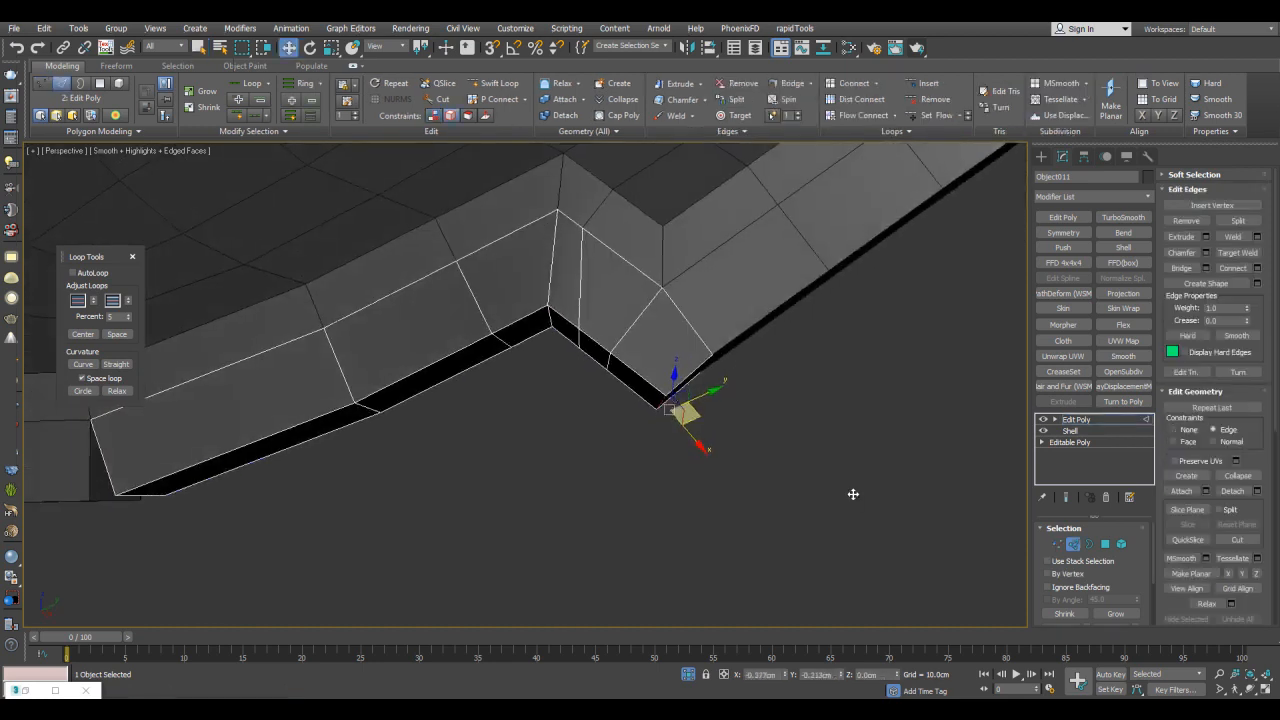
key(shift+x)
- In a new Edit Poly modifier, snap the notch piece's other end vertices to the corners of the rounded-end strip
alt+middle_drag(853, 494, 852, 492)
key(2)
key(q)
scroll(853, 494, down, 5)
click(853, 494)
scroll(853, 494, up, 2)
key(ctrl+z)
scroll(852, 492, up, 4)
click(1063, 217)
key(1)
key(w)
click(500, 408)
key(s)
drag(500, 408, 470, 412)
click(509, 463)
drag(509, 463, 481, 470)
- Examine the joints between the thick border pieces around the rim and check them in the V-Ray render
key(1)
key(q)
scroll(853, 494, down, 5)
click(610, 370)
alt+middle_drag(853, 498, 850, 492)
click(400, 465)
click(598, 424)
click(300, 560)
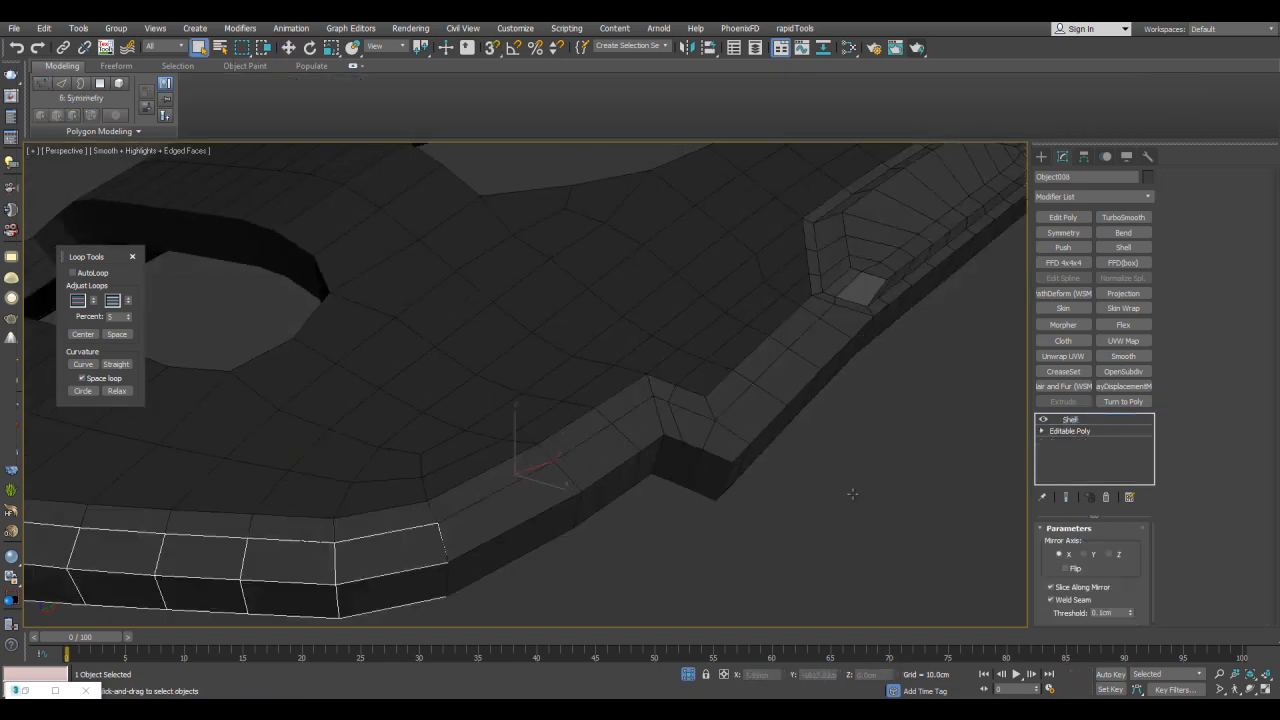
click(585, 462)
click(795, 378)
alt+middle_drag(853, 494, 851, 496)
alt+middle_drag(851, 496, 853, 493)
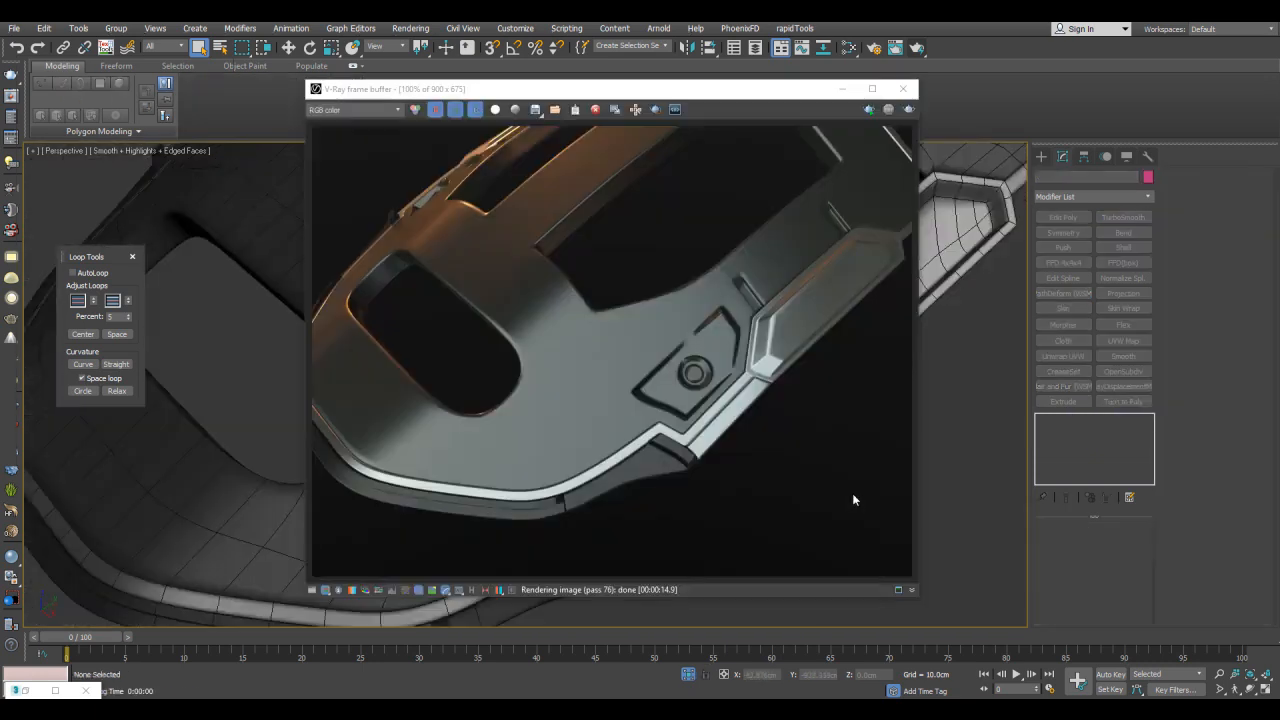
scroll(853, 499, up, 2)
scroll(853, 499, down, 2)
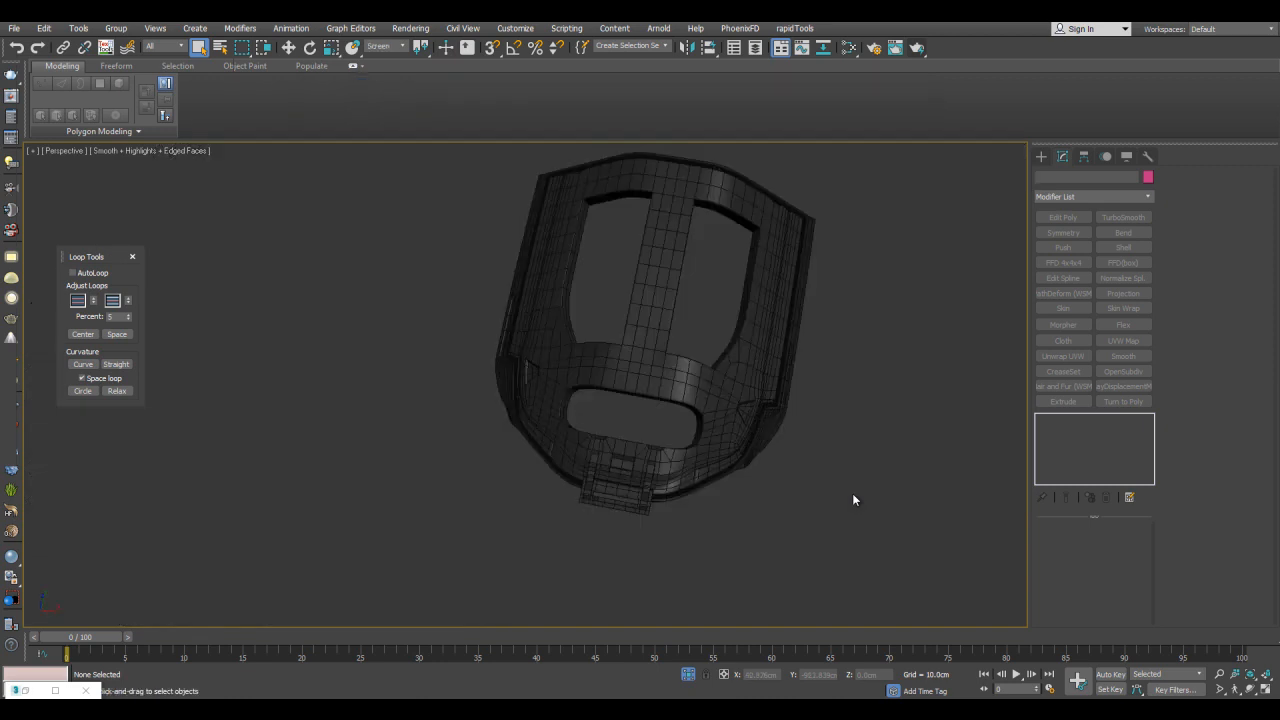
- Select the main panel and go down its stack to the Edit Poly below CreaseSet, in polygon mode
alt+middle_drag(851, 497, 853, 495)
scroll(852, 493, up, 5)
scroll(852, 494, down, 7)
click(852, 493)
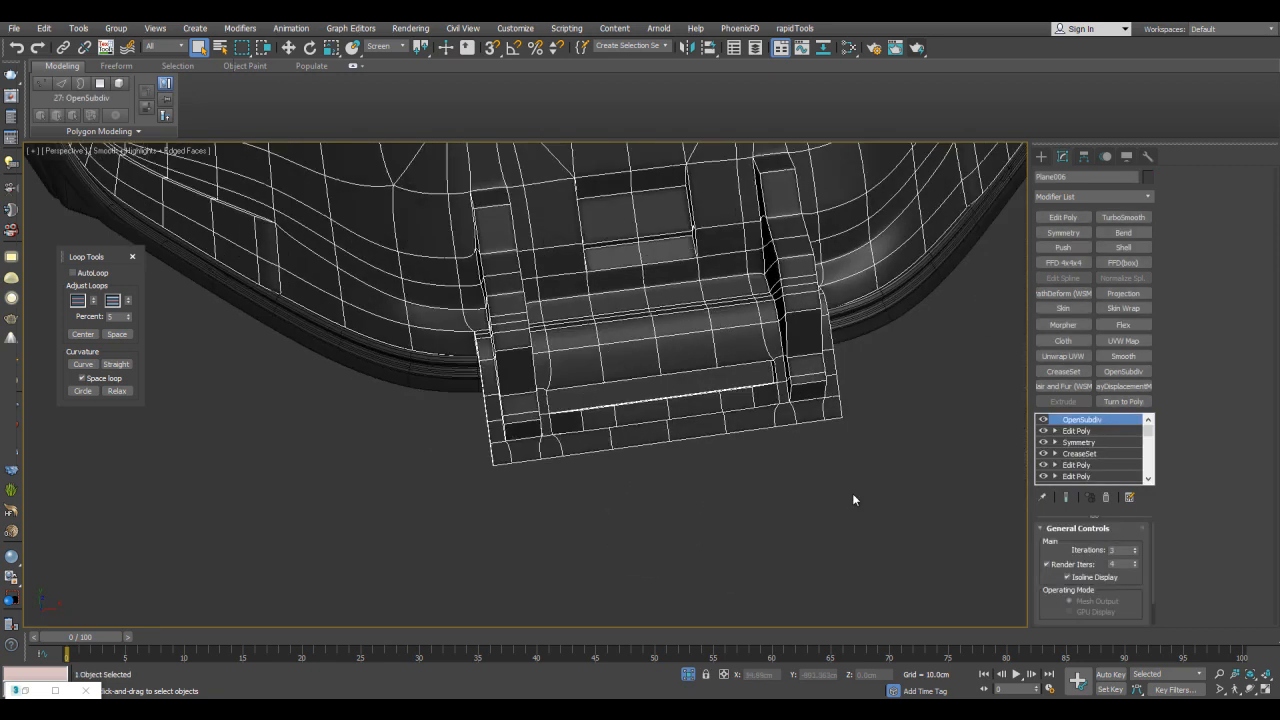
key(Down)
key(Down)
key(Down)
key(Down)
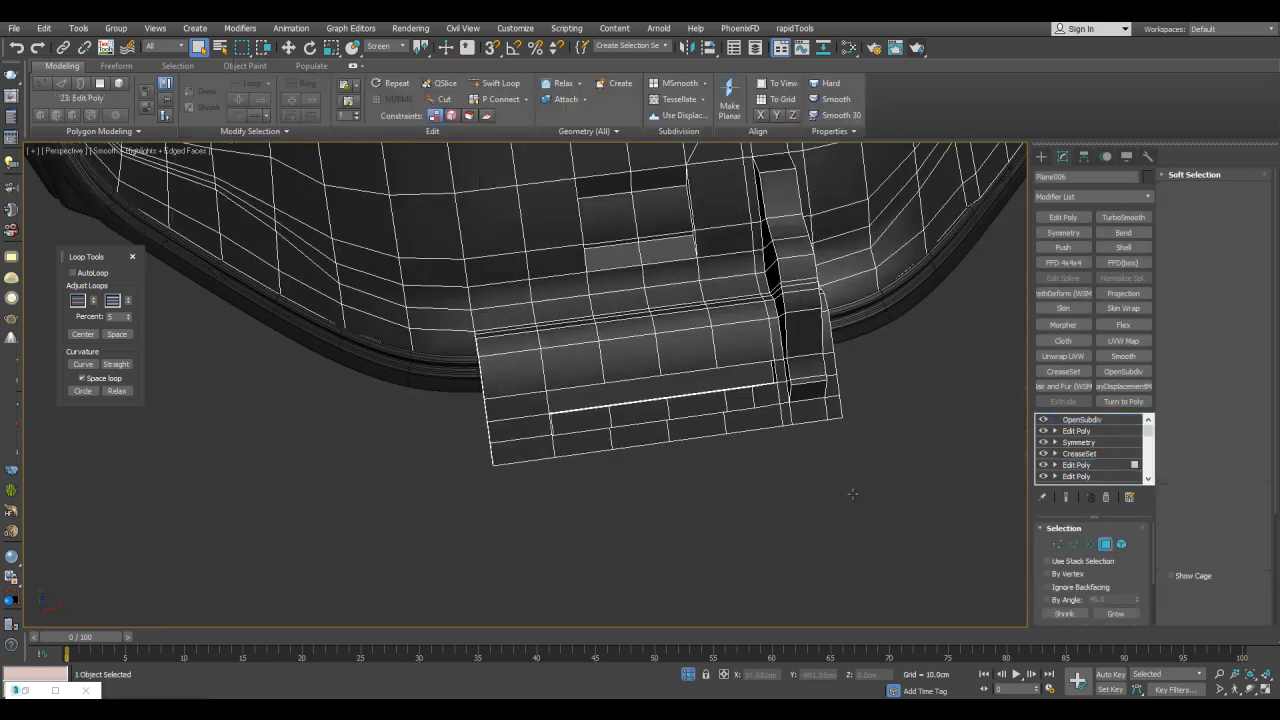
key(4)
- Select the front polygons of the ledge between the panel's two end brackets and detach them as a clone
key(z)
scroll(852, 493, down, 5)
alt+middle_drag(852, 493, 853, 500)
click(853, 495)
drag(575, 470, 329, 333)
alt+middle_drag(854, 500, 852, 493)
scroll(853, 494, up, 2)
key(alt+d)
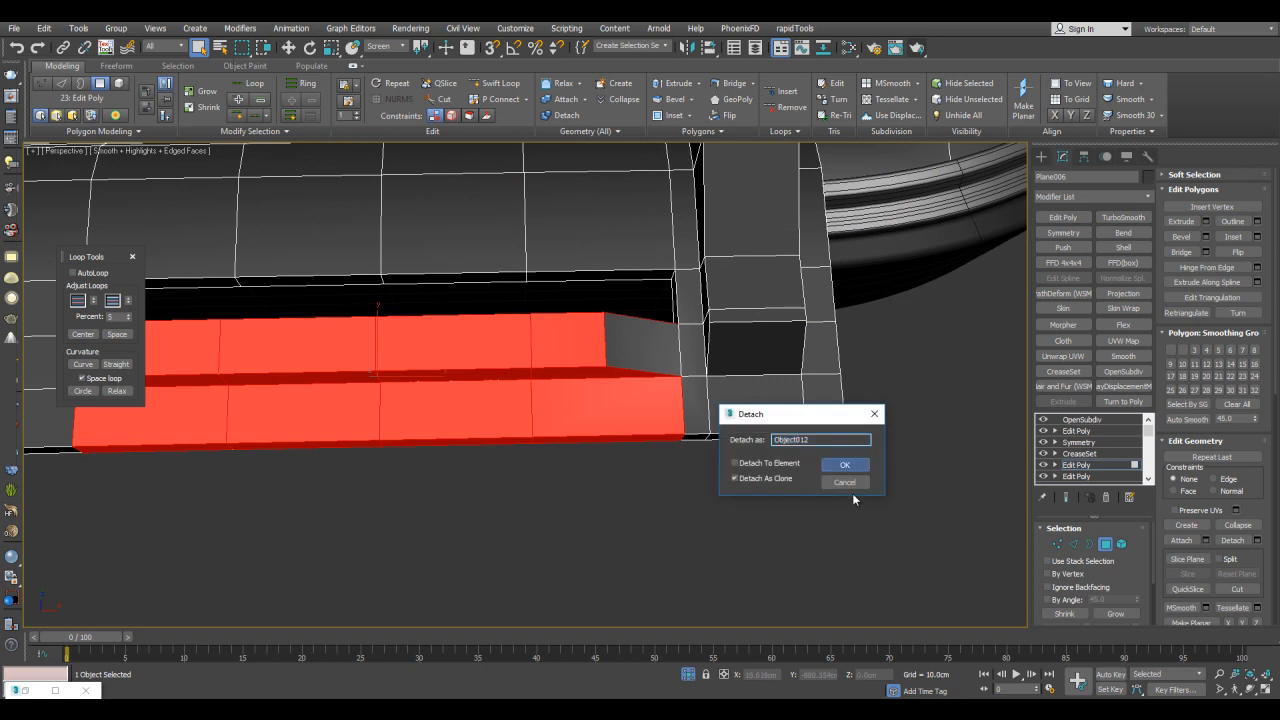
key(Return)
- Add Edit Poly to the clone, move its short end edge outward about 3.07 cm along X, and remove surplus edges
alt+middle_drag(853, 494, 853, 494)
key(alt+e)
key(2)
click(628, 358)
key(w)
drag(630, 358, 695, 362)
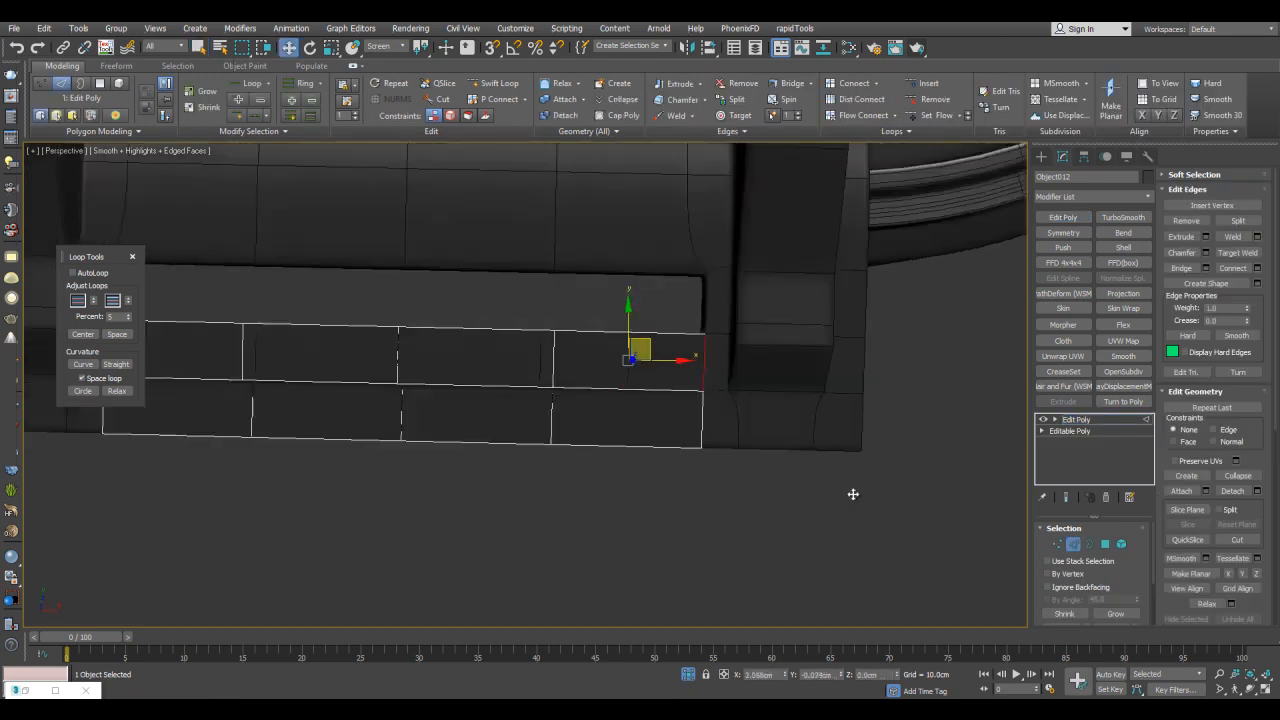
alt+middle_drag(853, 494, 852, 493)
key(1)
key(2)
key(BackSpace)
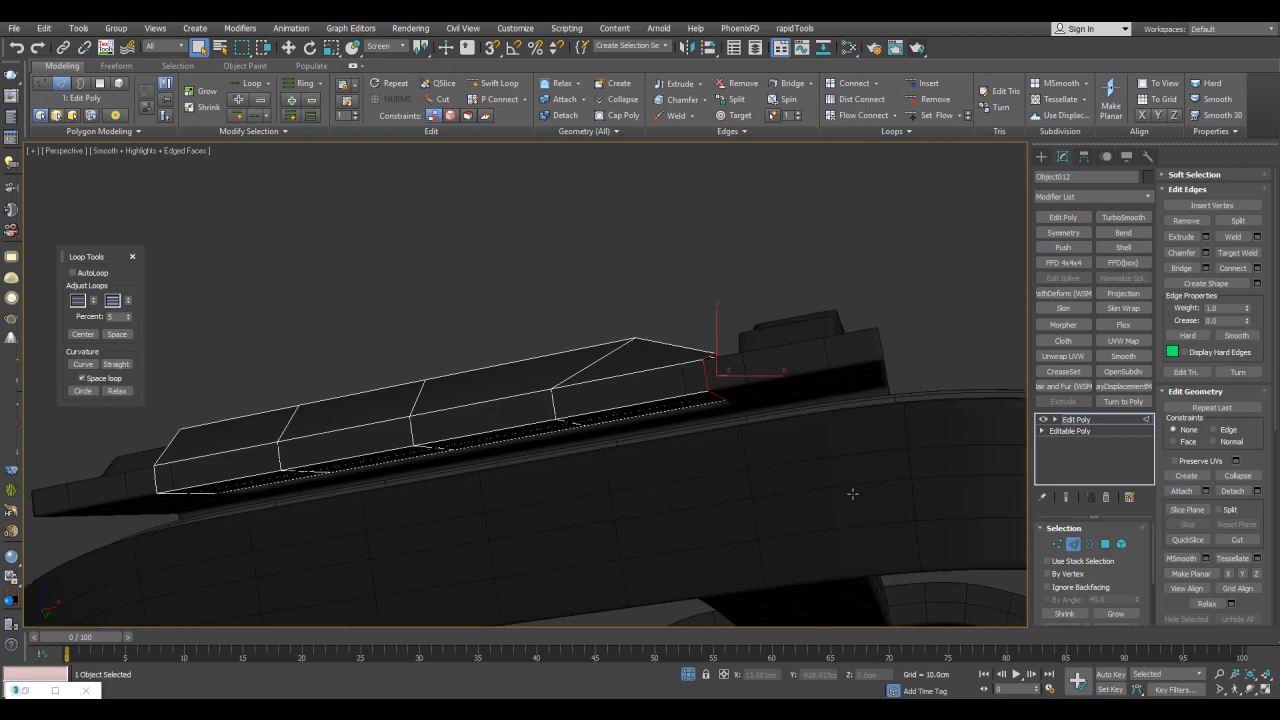
- Extend the clone's open front edges outward and downward in successive segments to form a long strap
alt+middle_drag(853, 499, 853, 494)
key(w)
scroll(853, 496, down, 4)
shift+drag(606, 336, 442, 461)
alt+middle_drag(853, 494, 853, 499)
drag(436, 456, 467, 500)
alt+middle_drag(853, 494, 852, 494)
shift+drag(474, 471, 406, 580)
alt+middle_drag(853, 494, 854, 499)
key(q)
key(2)
- Mirror the strap with Symmetry, then remove the central seam edges in a new Edit Poly modifier
click(1063, 232)
click(1063, 217)
key(2)
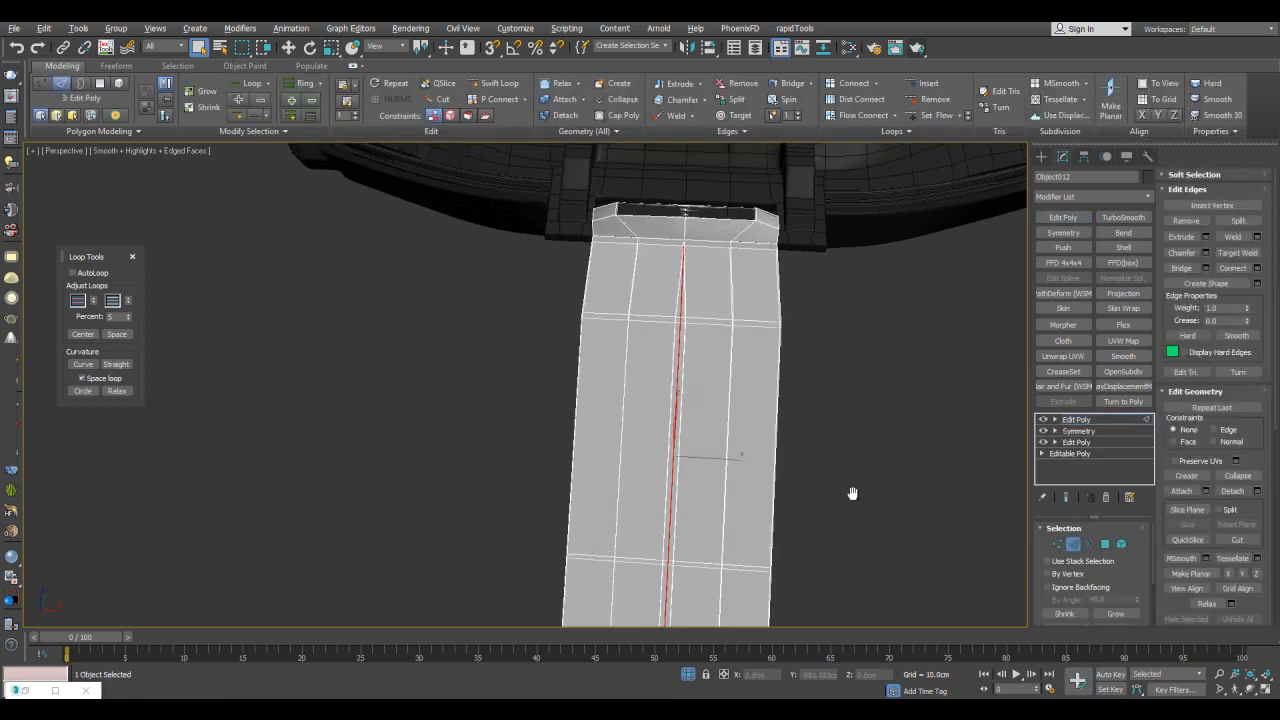
scroll(854, 499, up, 6)
click(1186, 221)
- Shell the strap with an outer amount of about 0.4 cm and smooth it with TurboSmooth
scroll(854, 499, down, 6)
alt+middle_drag(854, 499, 854, 499)
key(2)
click(1123, 247)
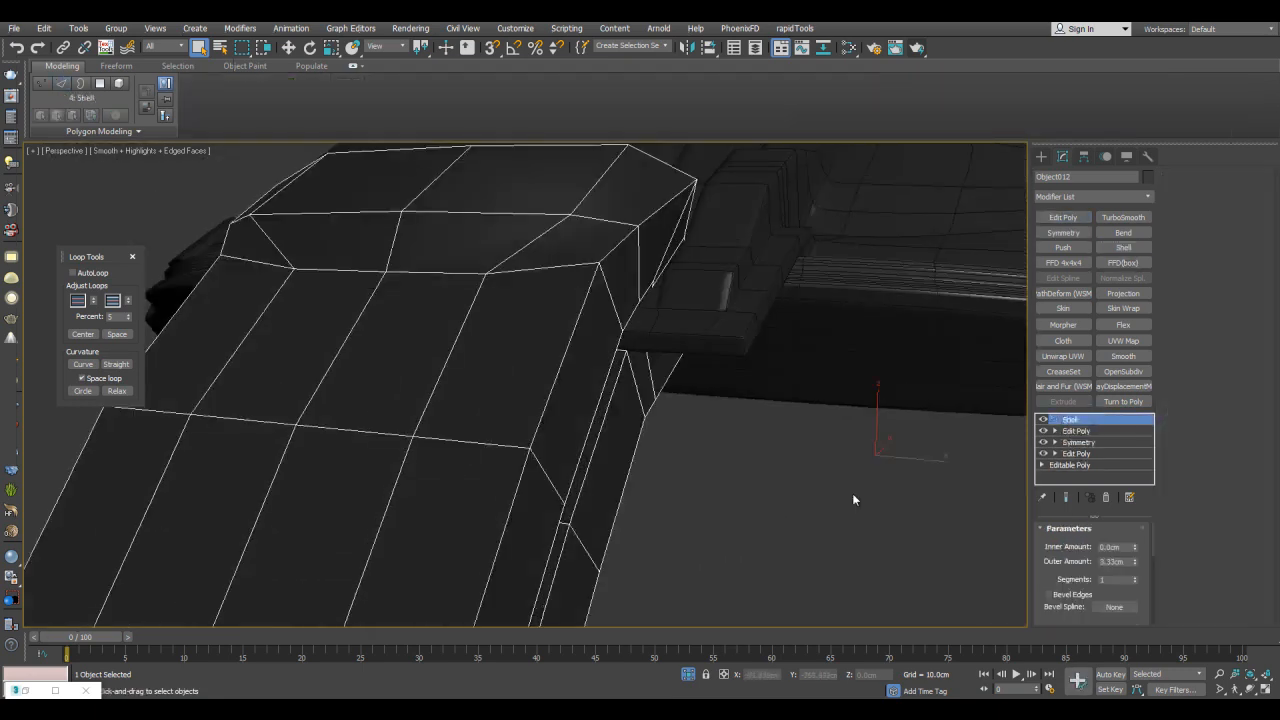
right_click(1135, 562)
drag(1135, 562, 1135, 553)
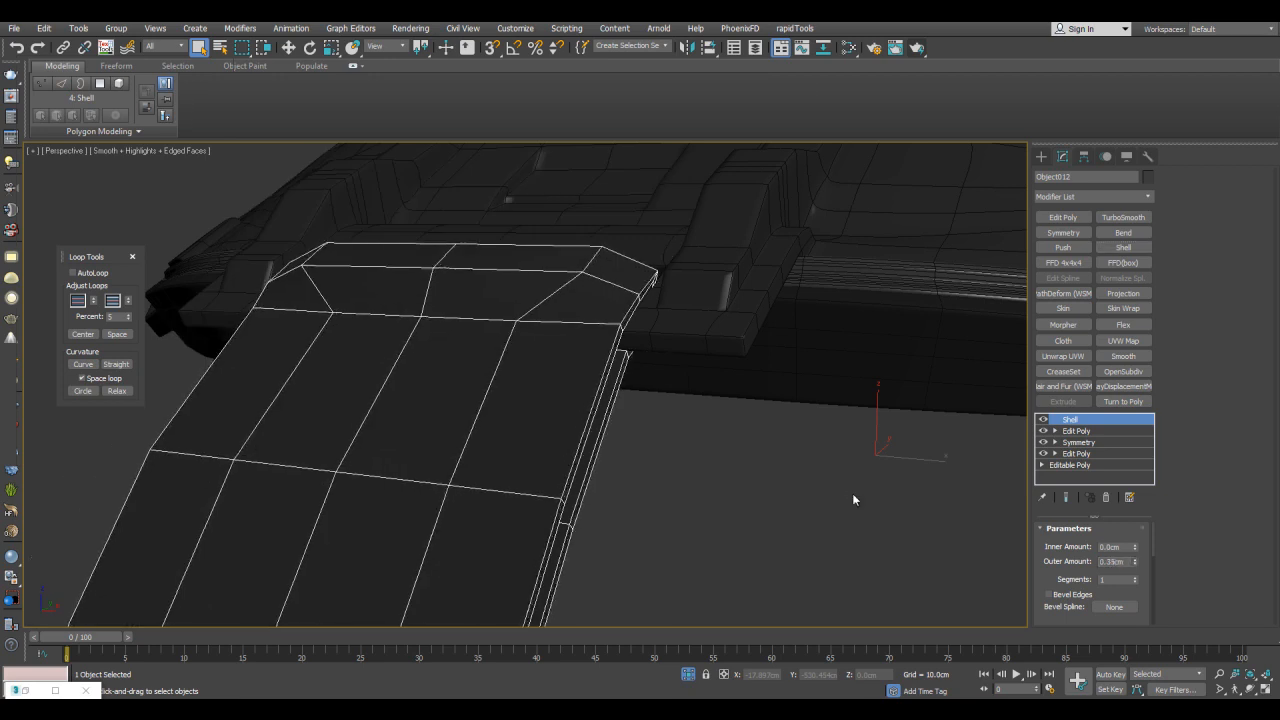
click(1123, 217)
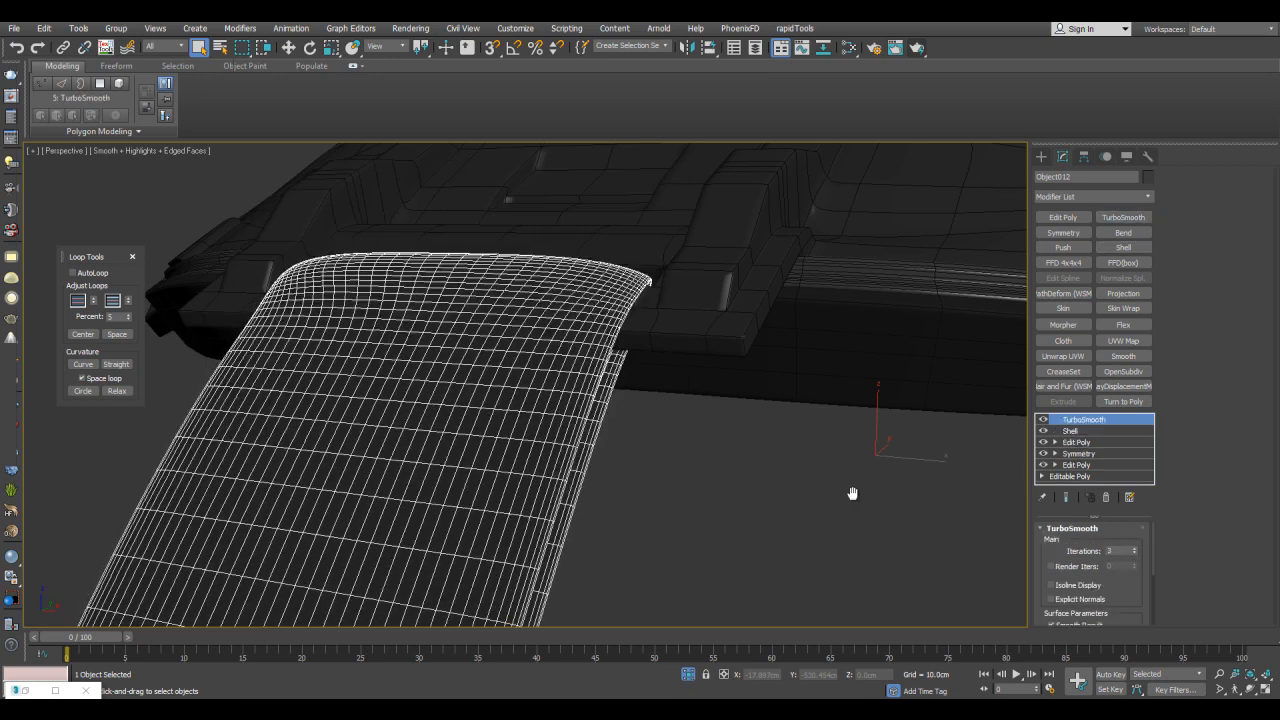